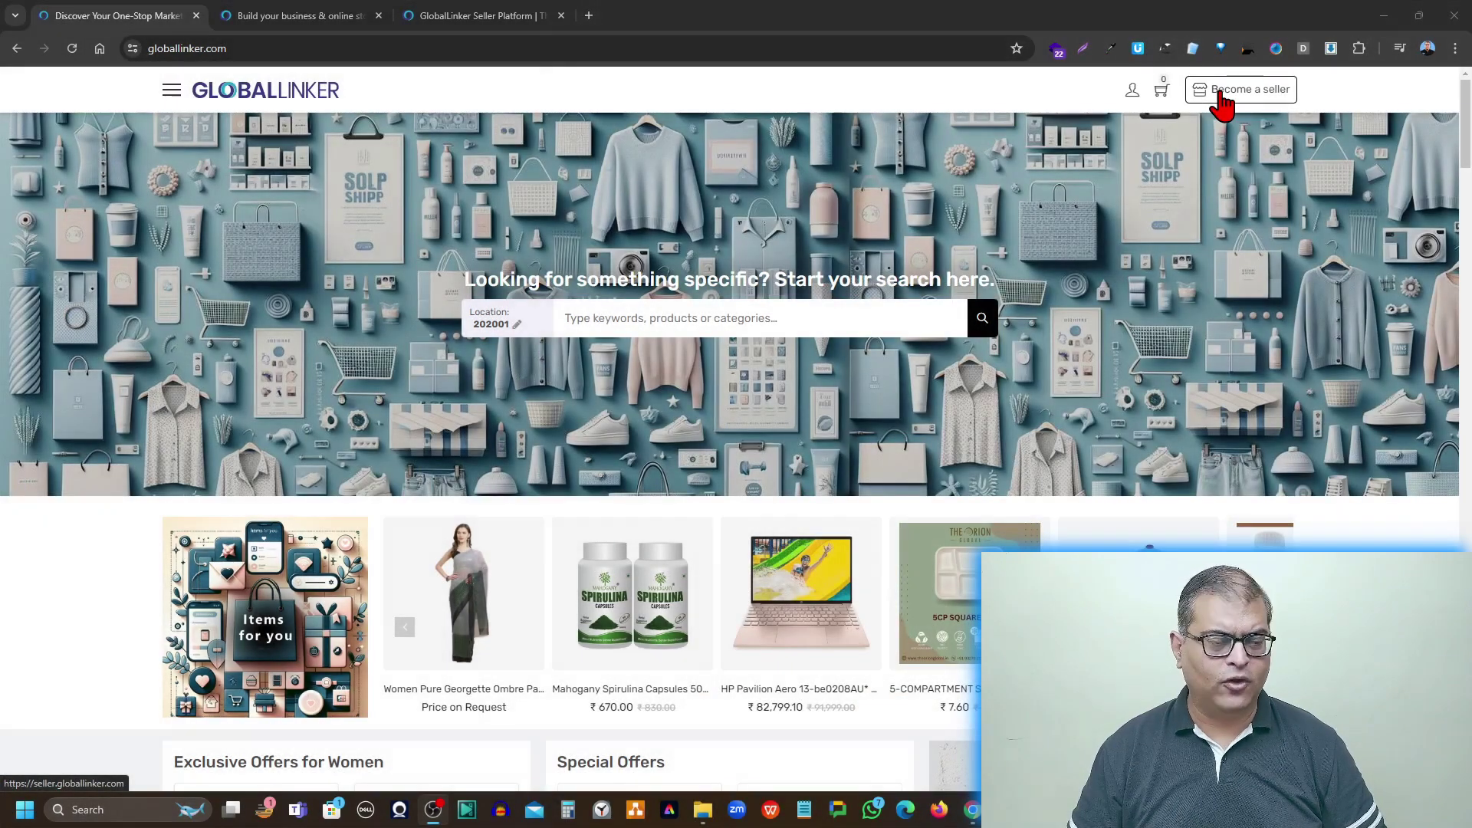
# On seller.globallinker.com, start a free sign-up and submit the filled-in account details.
pyautogui.click(271, 16)
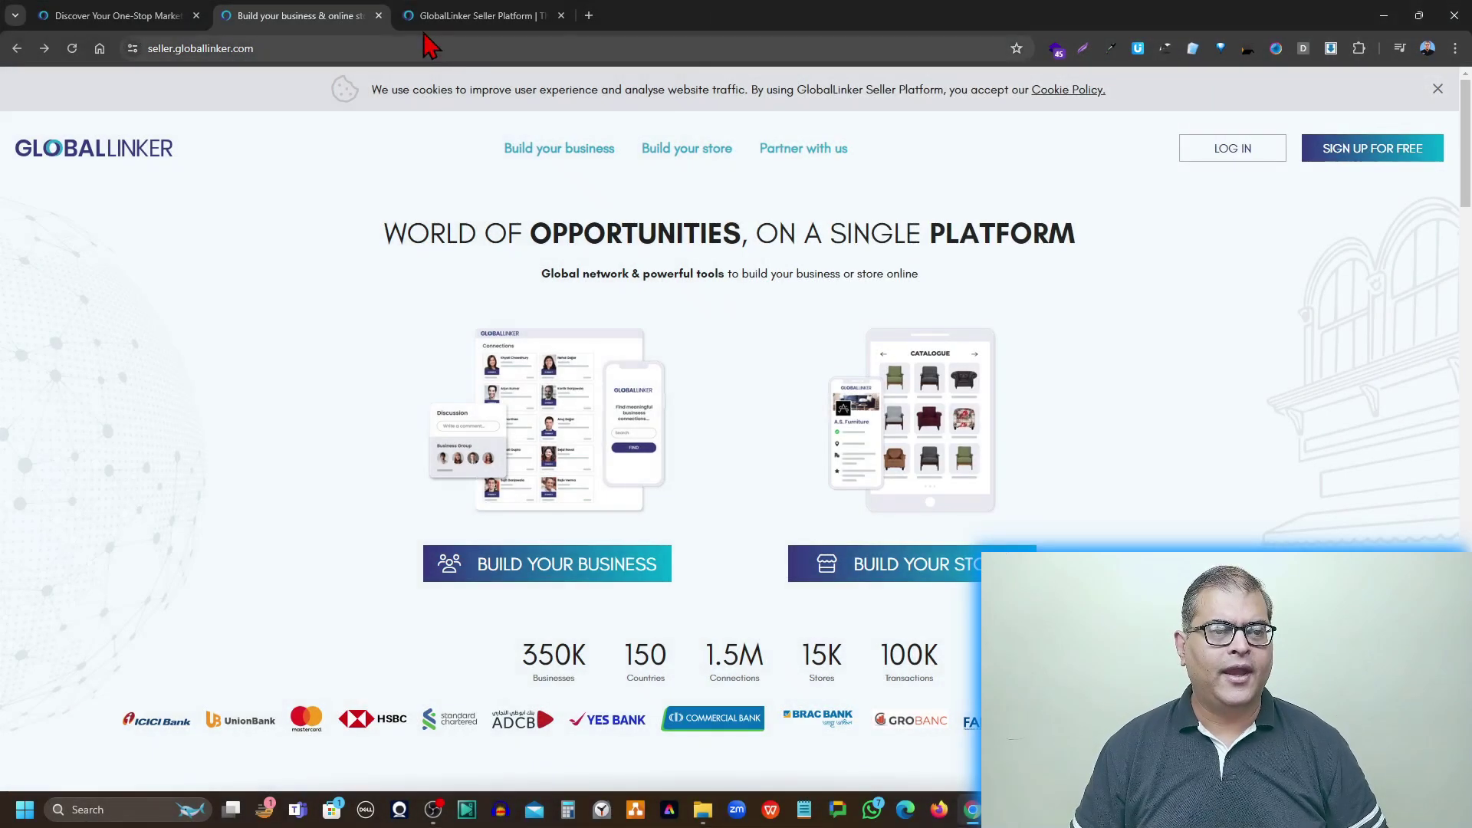
pyautogui.click(460, 17)
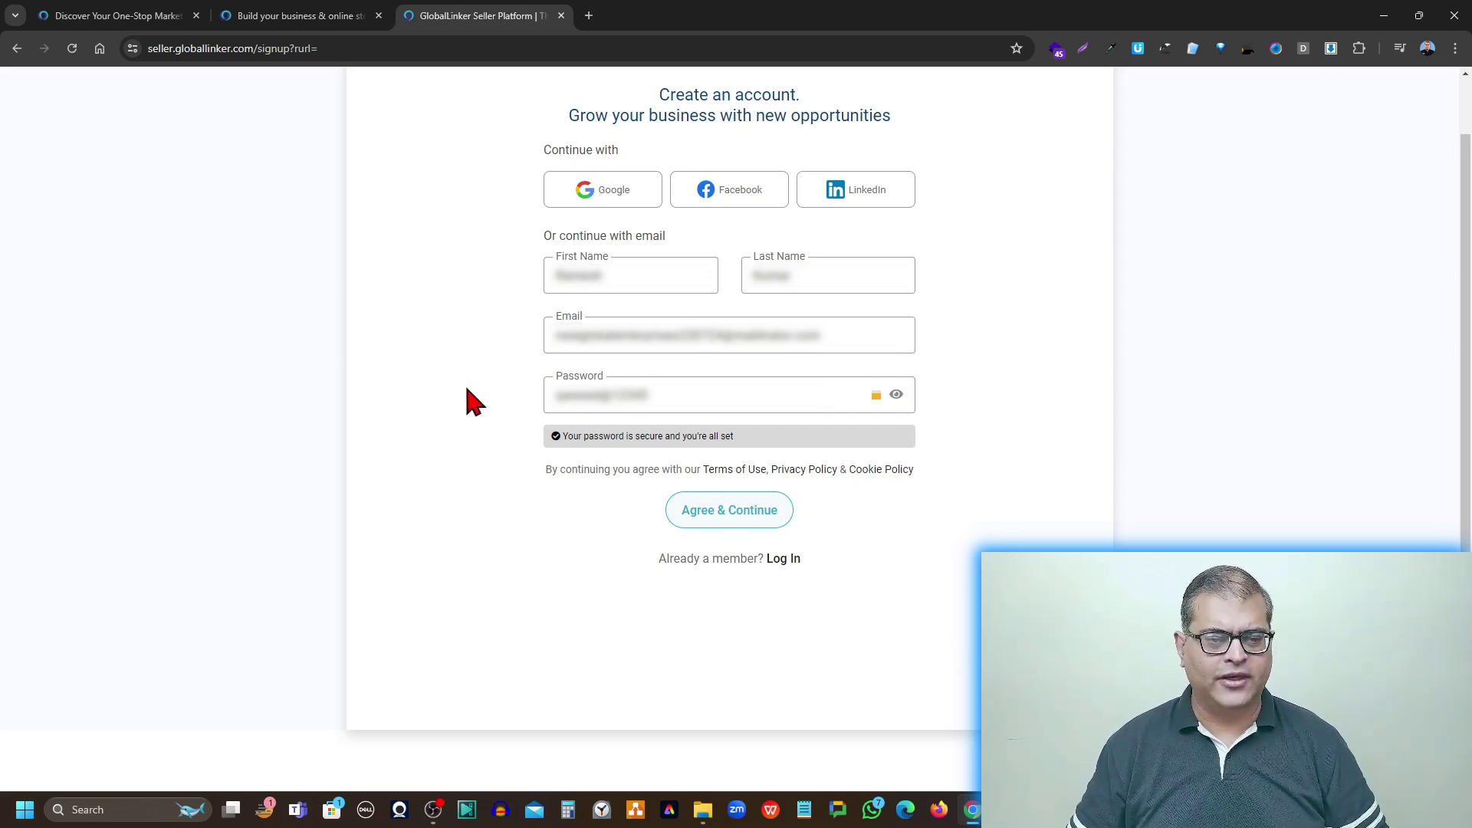
pyautogui.click(730, 524)
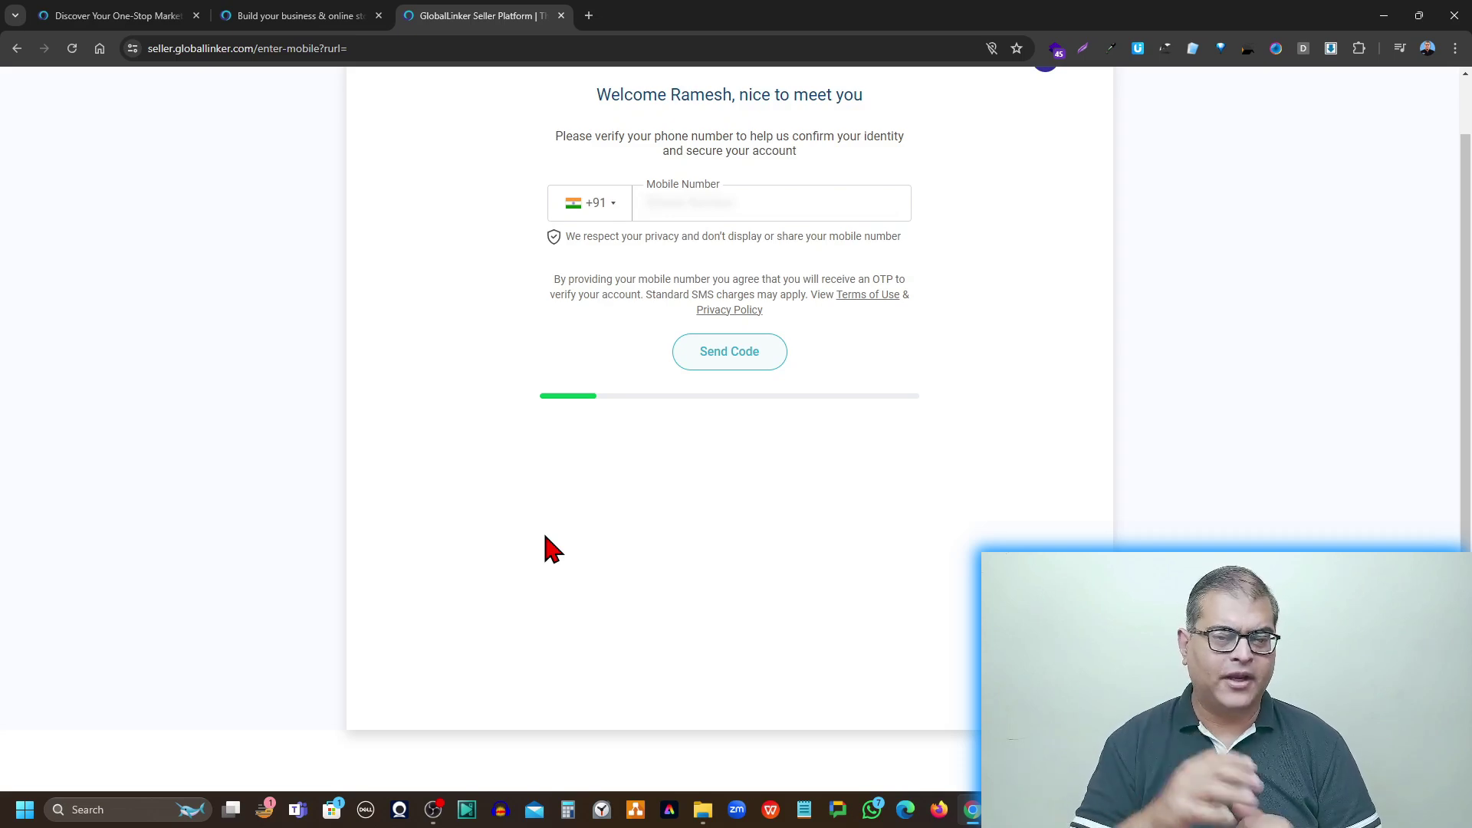
# Enter the mobile number, request a verification code and type the 6-digit code received.
pyautogui.write('9876543210')
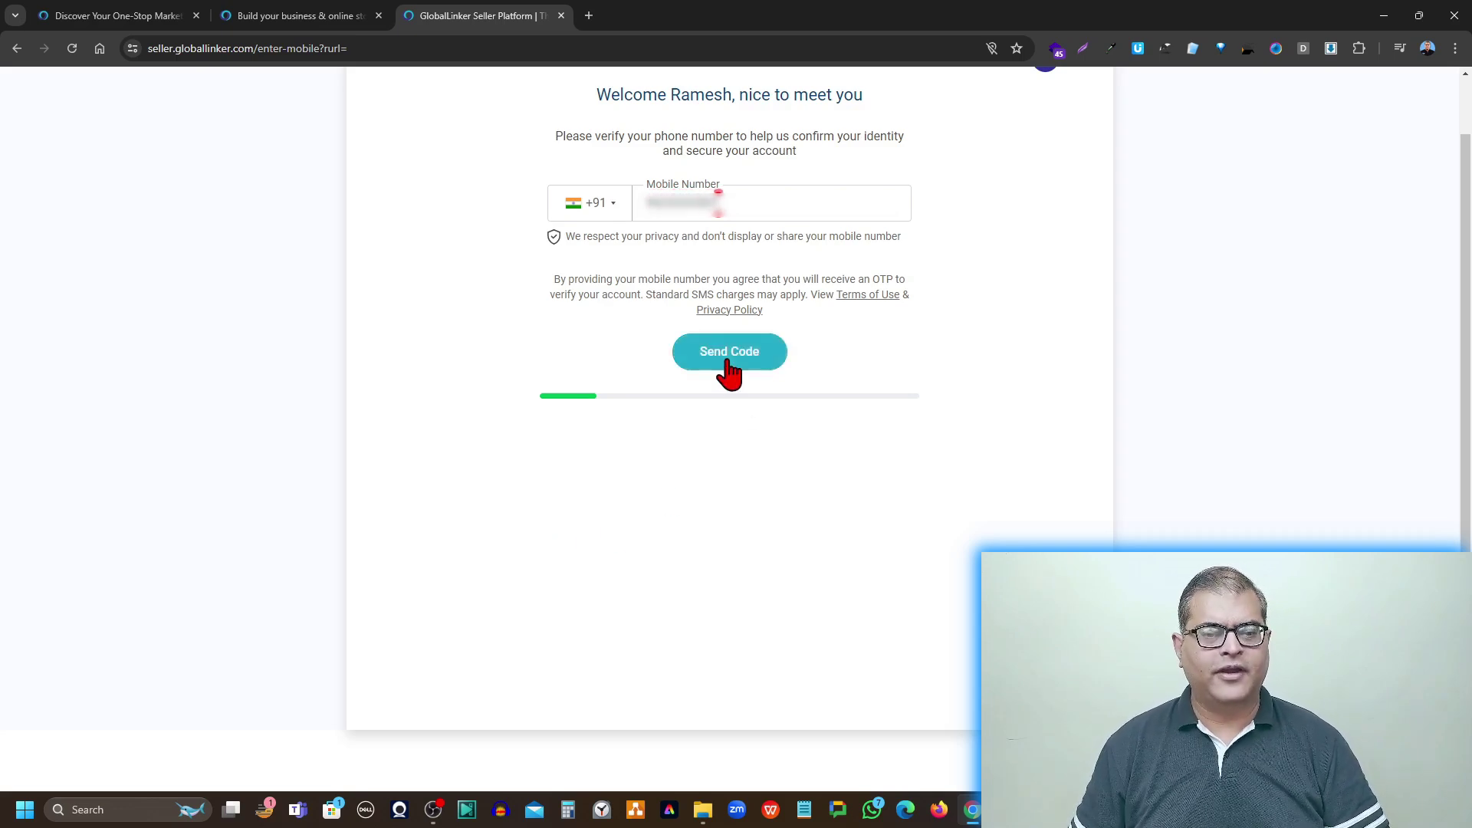
pyautogui.click(730, 360)
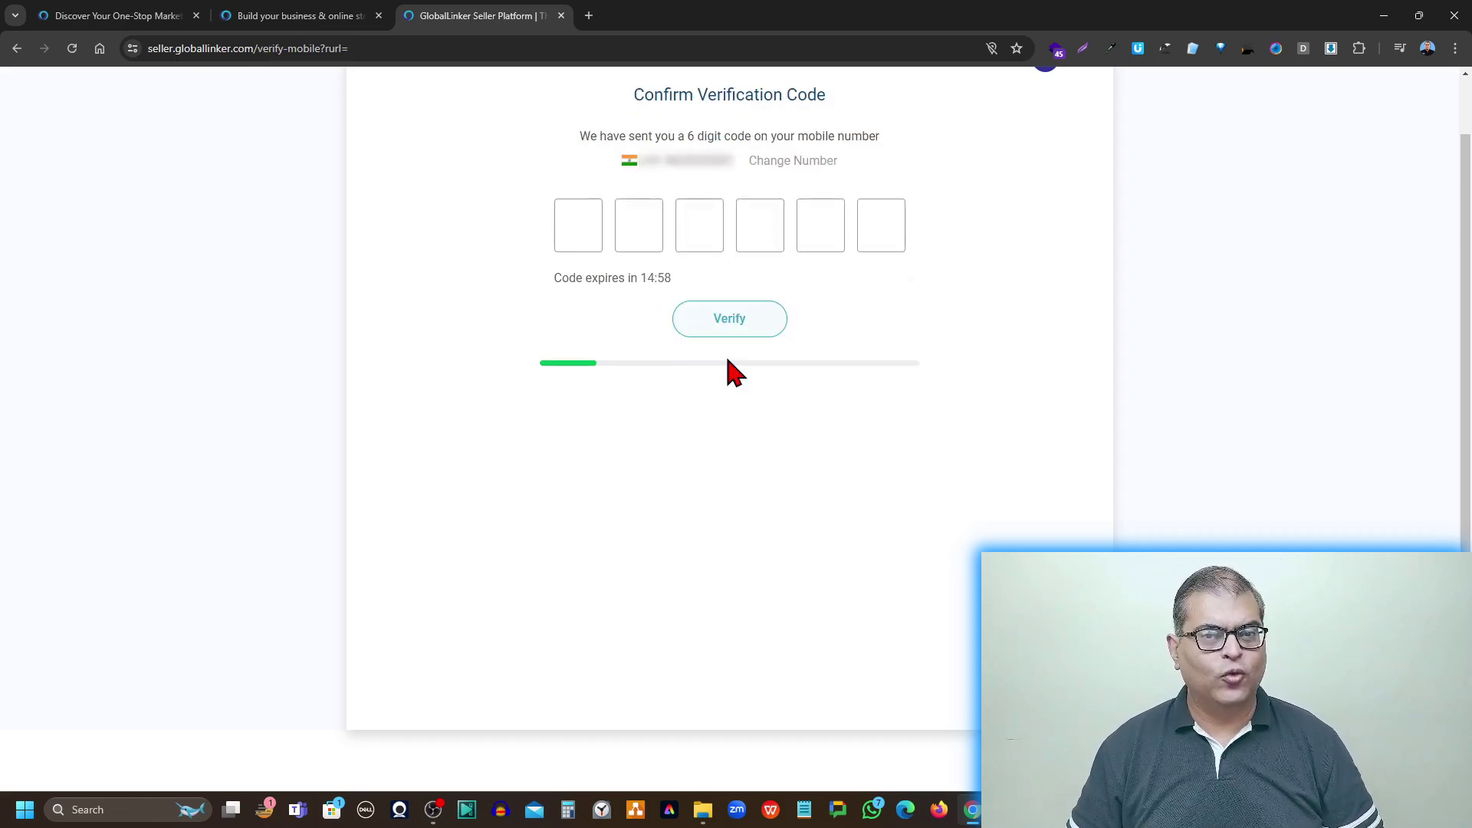
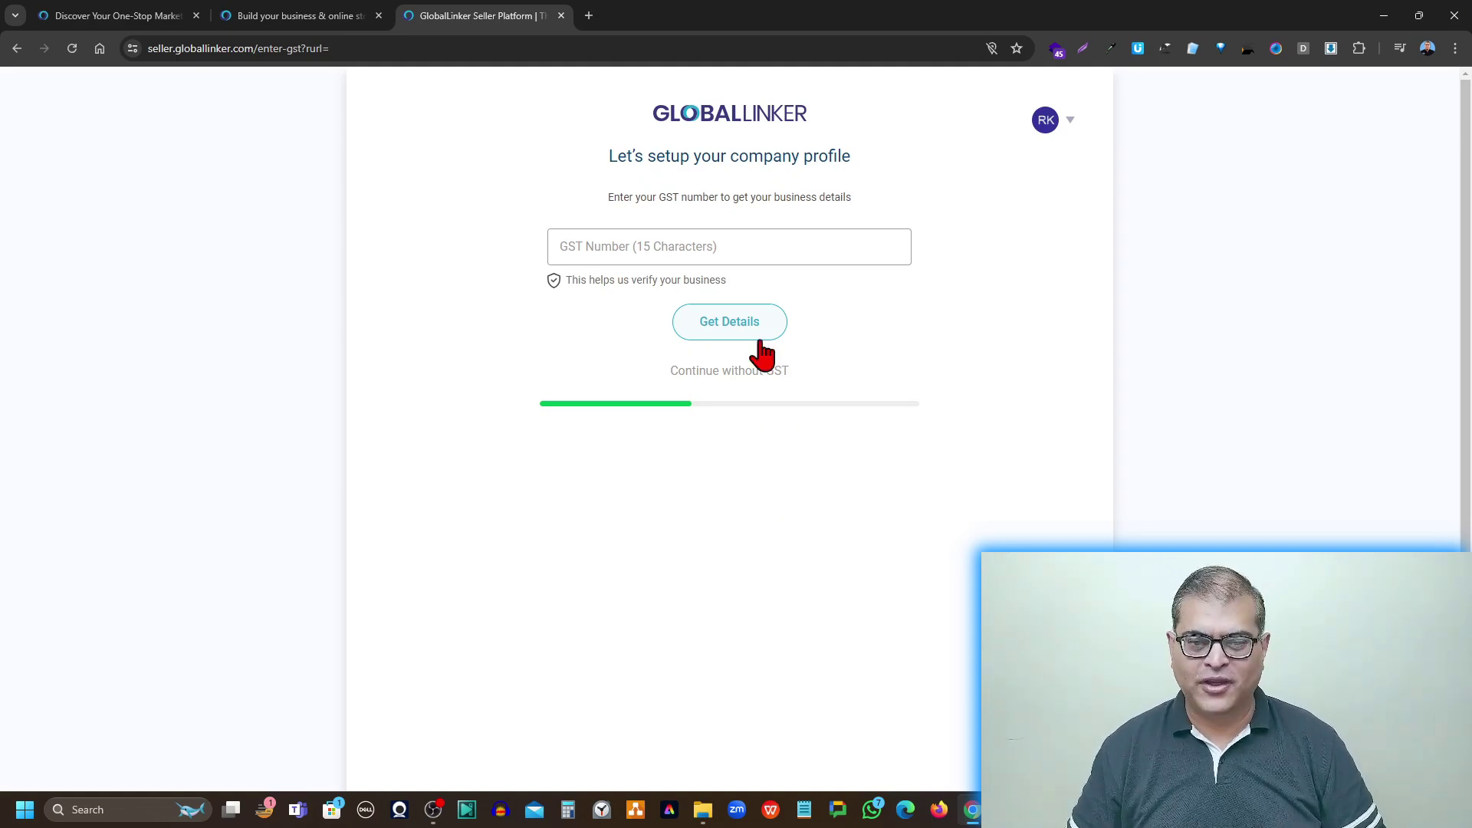
# Skip GST and add the company 'New Global Enterprises', correcting the misspelled 'Enterpises'.
pyautogui.click(737, 376)
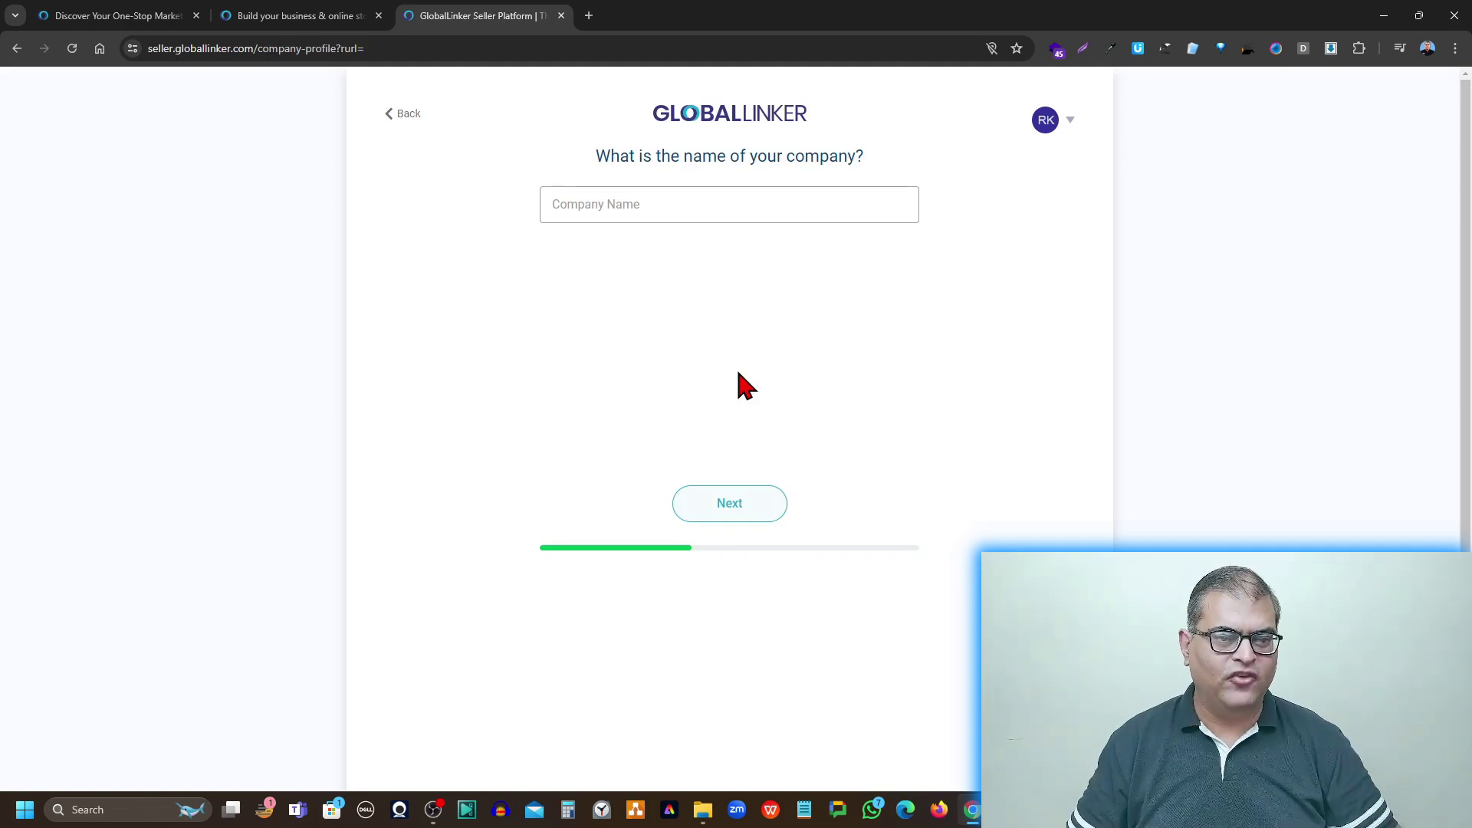
pyautogui.click(641, 206)
pyautogui.write('New Global Enterp')
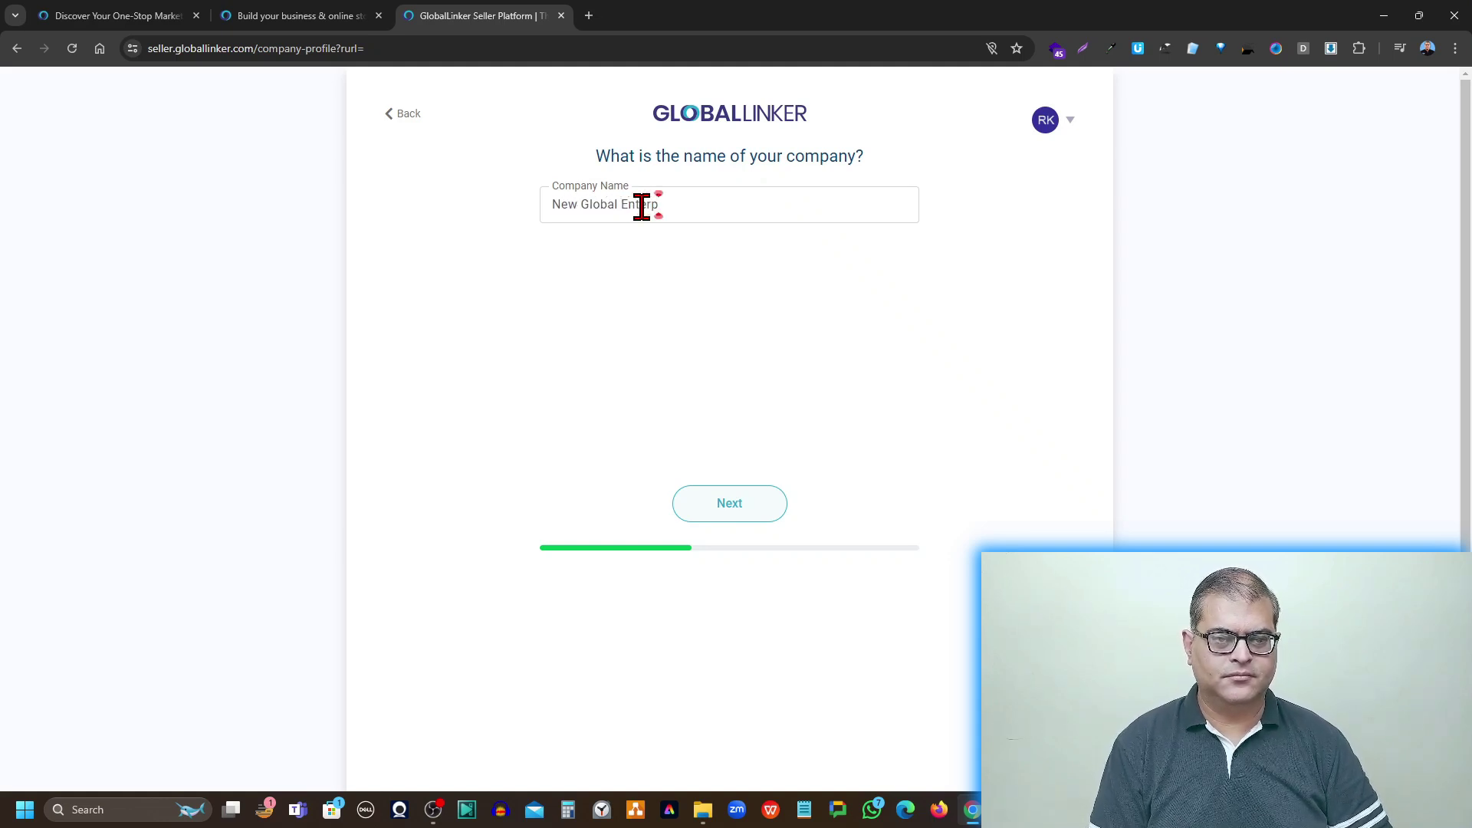
pyautogui.write('ises')
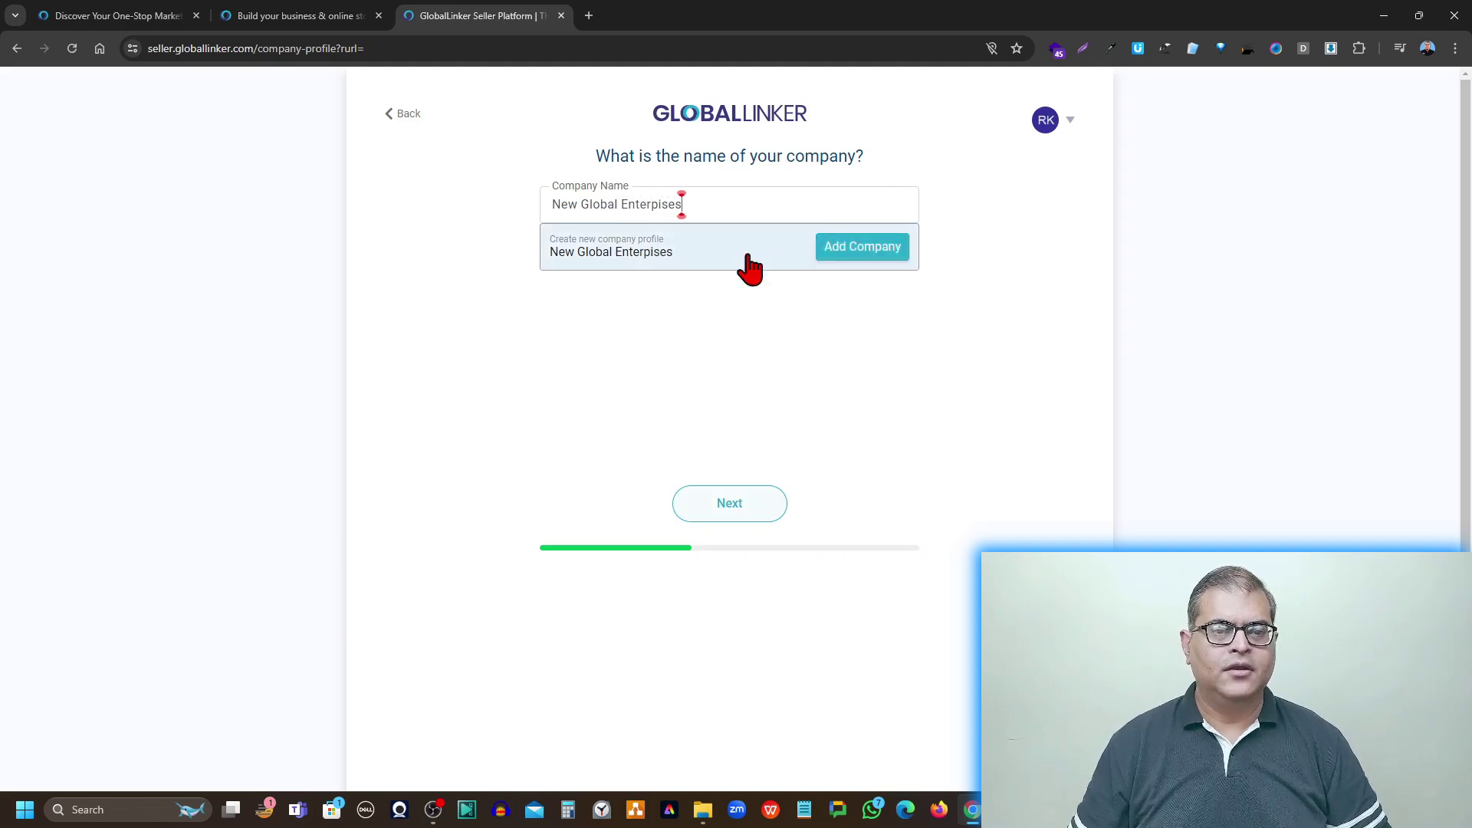
pyautogui.rightClick(650, 203)
pyautogui.click(694, 217)
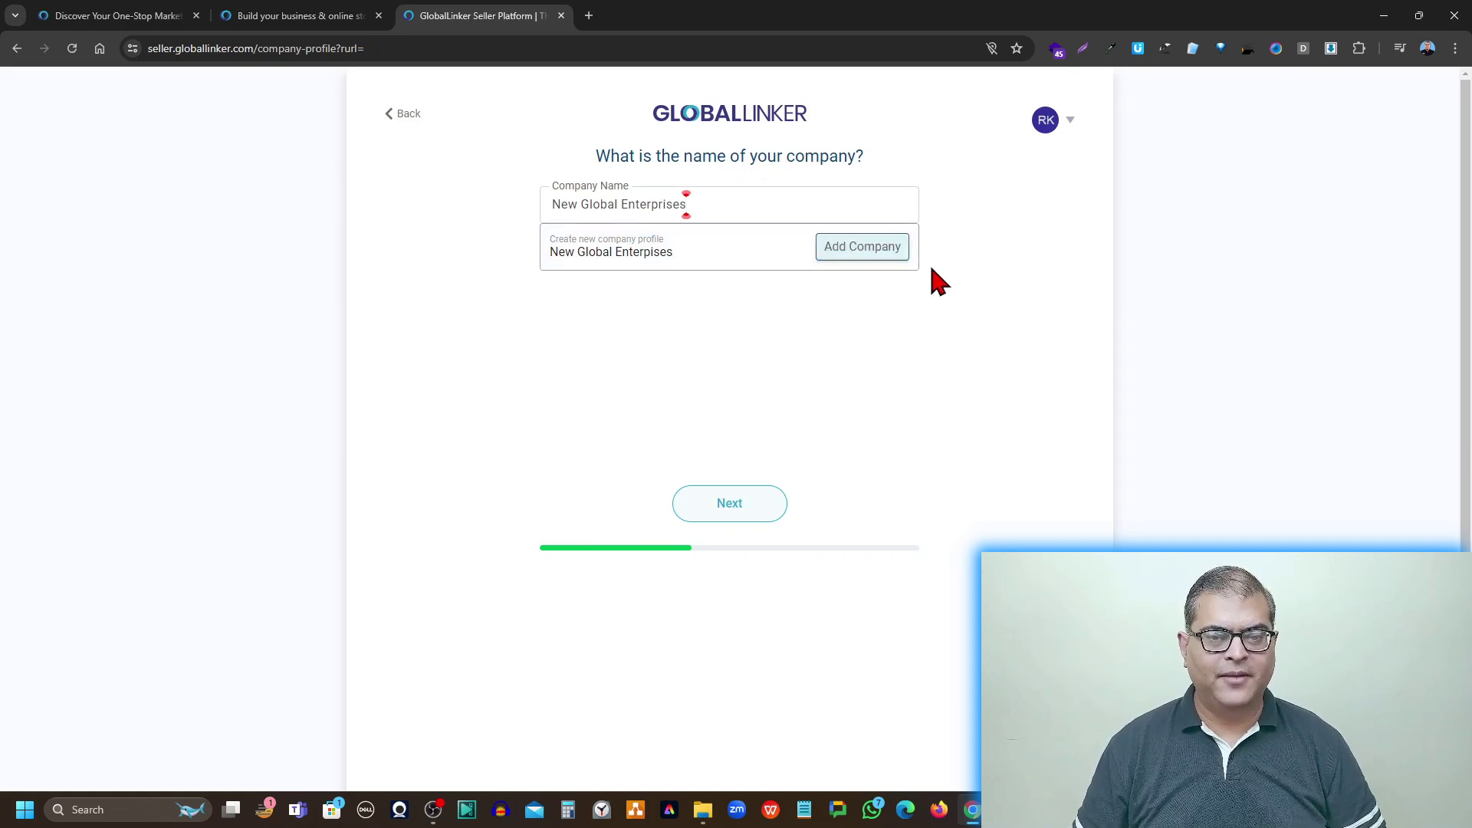
pyautogui.click(874, 253)
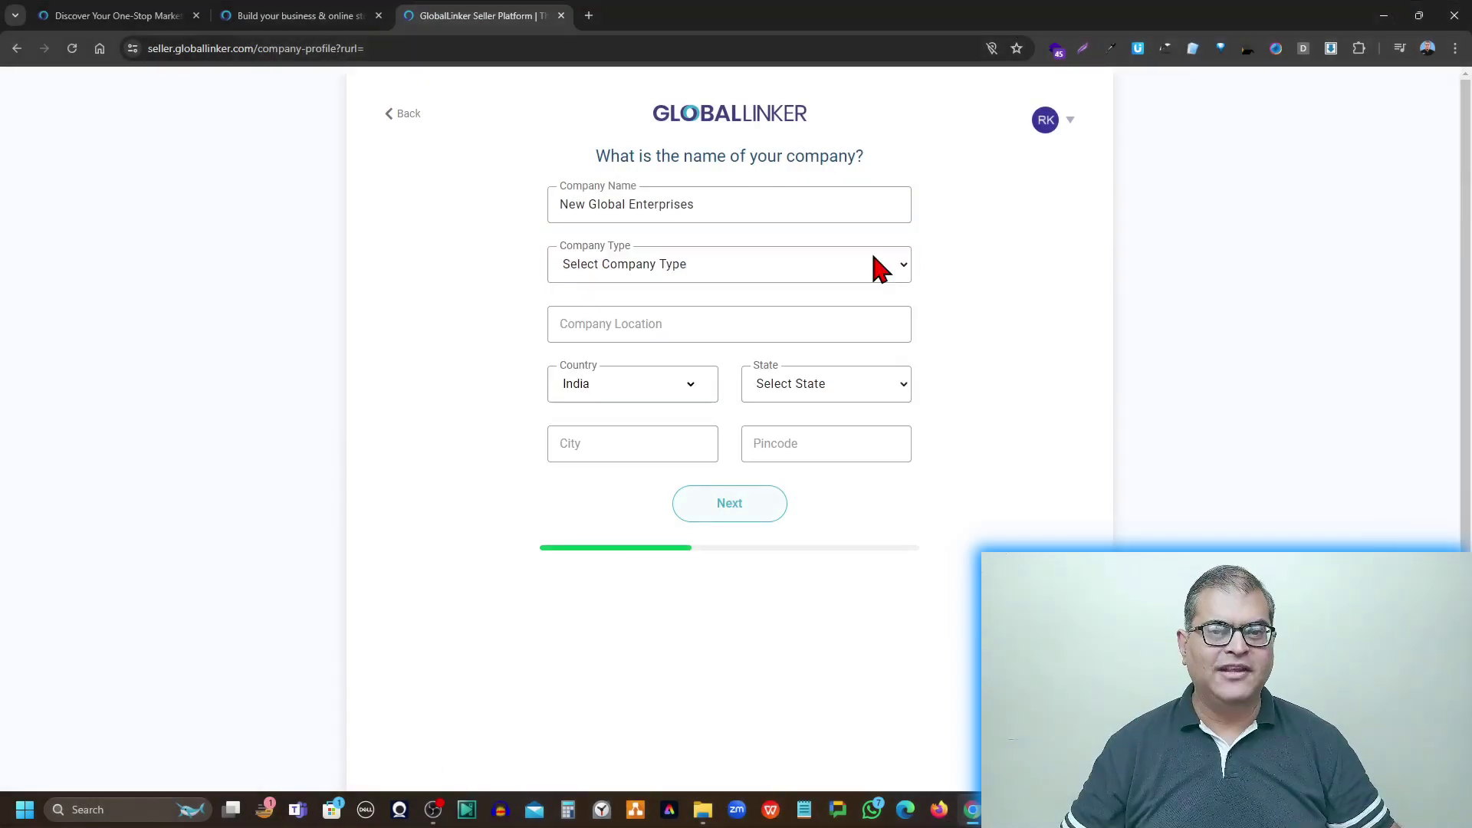
# Set the company type to Sole Proprietorship and the location to Sector 18, Noida.
pyautogui.click(787, 277)
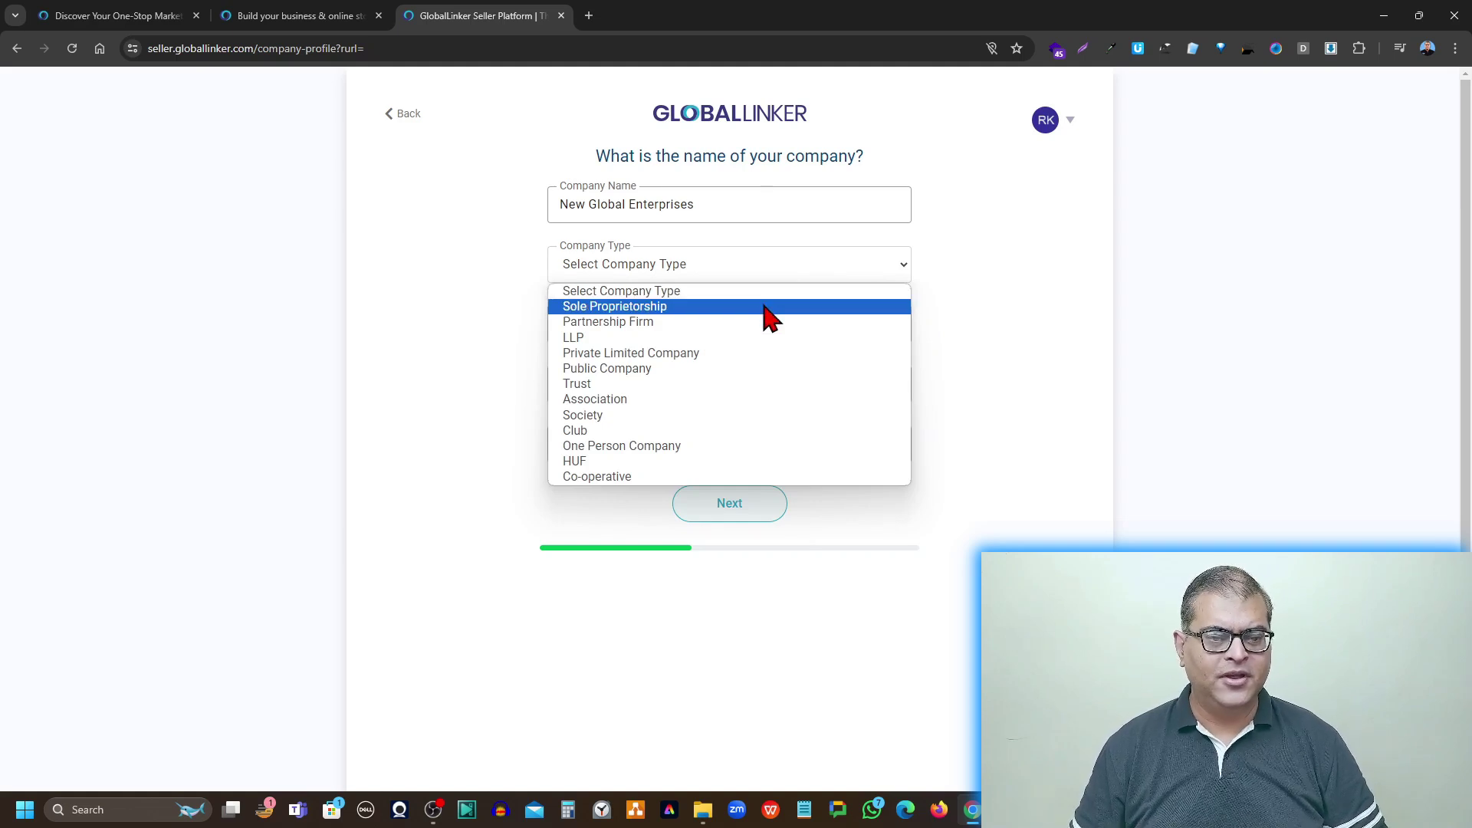
pyautogui.click(710, 315)
pyautogui.click(637, 332)
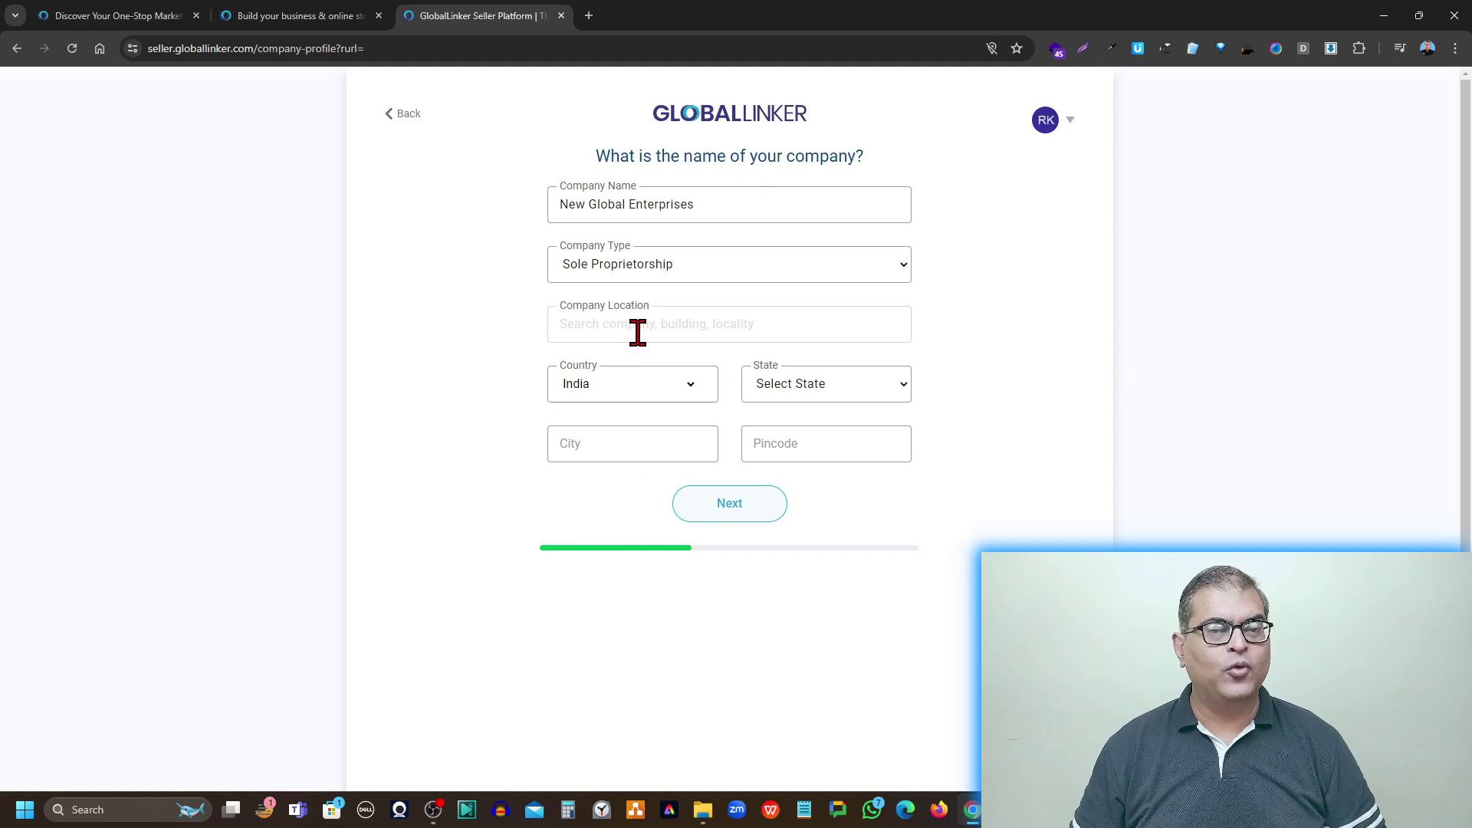
pyautogui.write('Noida')
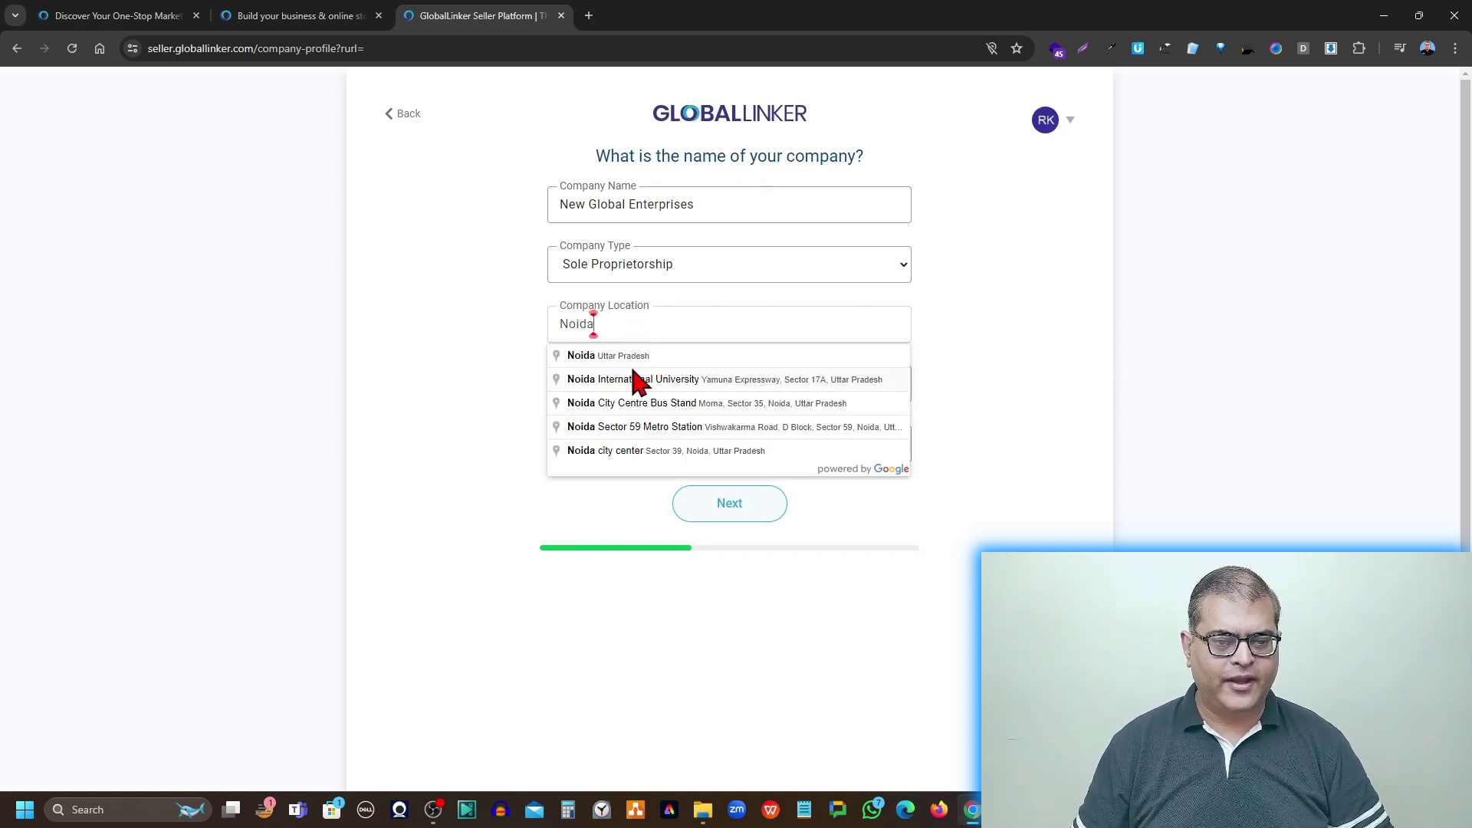
pyautogui.write(' sector')
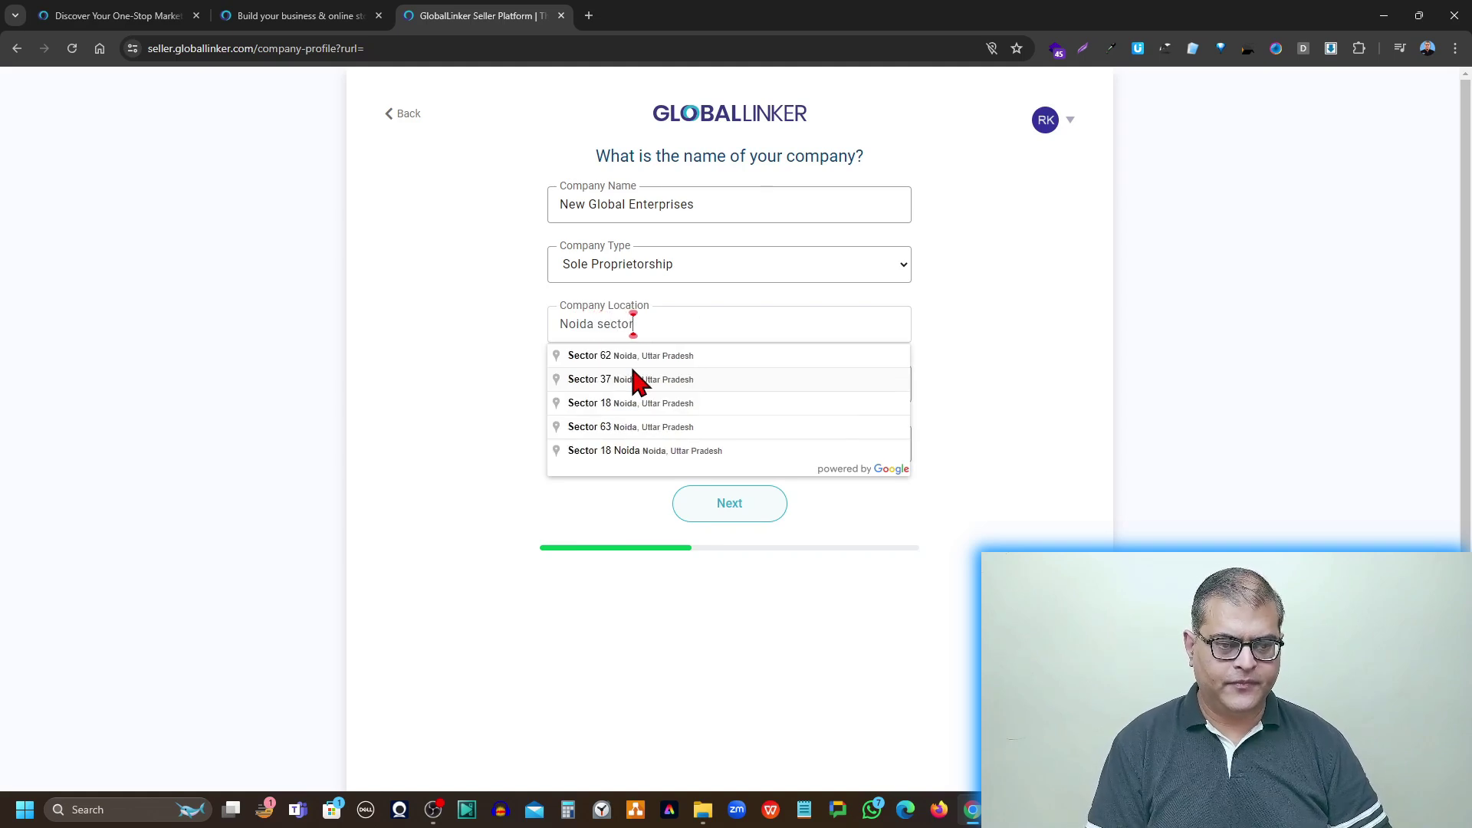
pyautogui.click(629, 405)
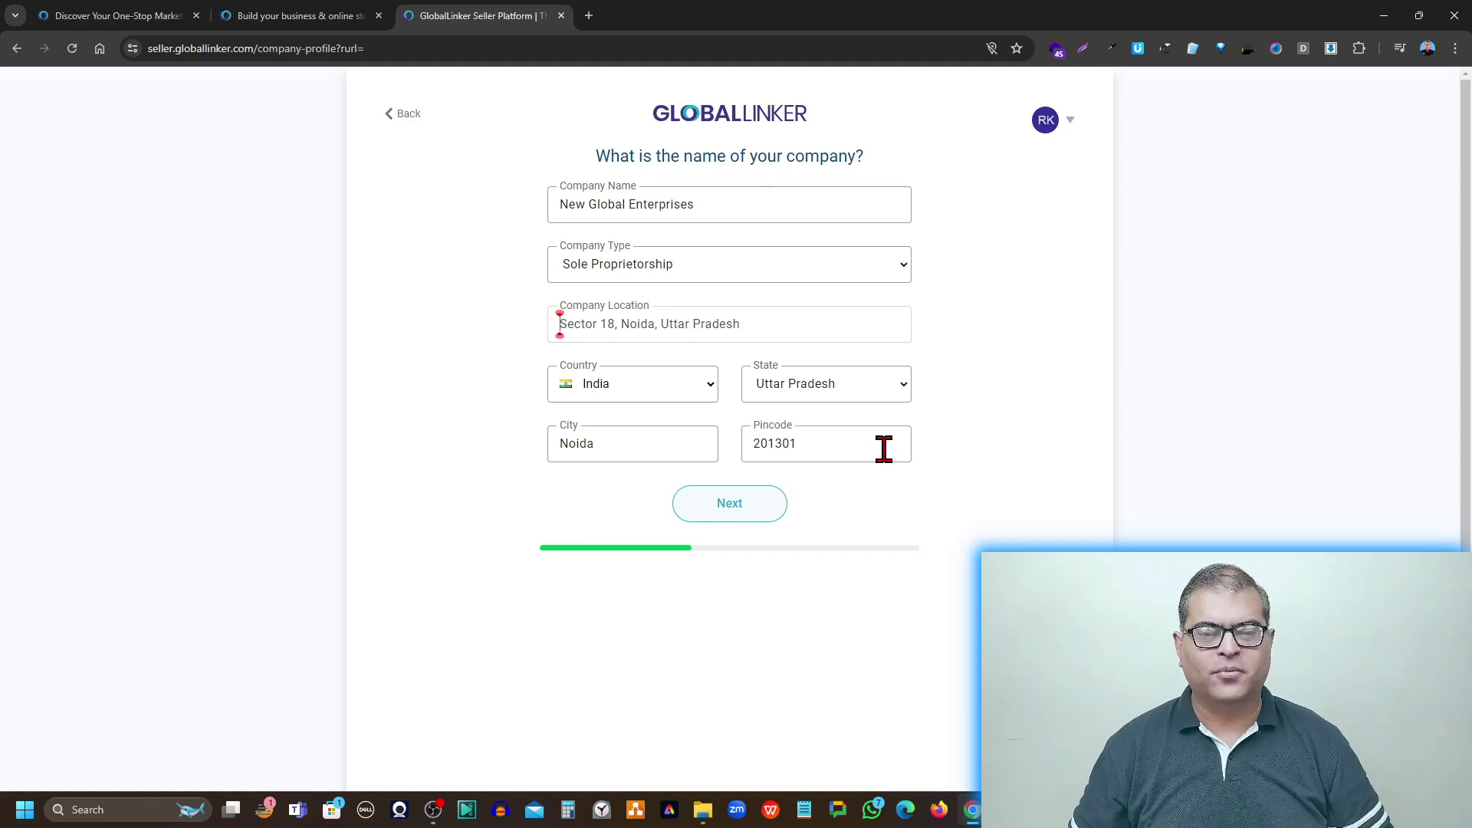
# Submit the company profile and pick Fashion Apparel & Accessories from a 'Fashion' industry search.
pyautogui.click(765, 519)
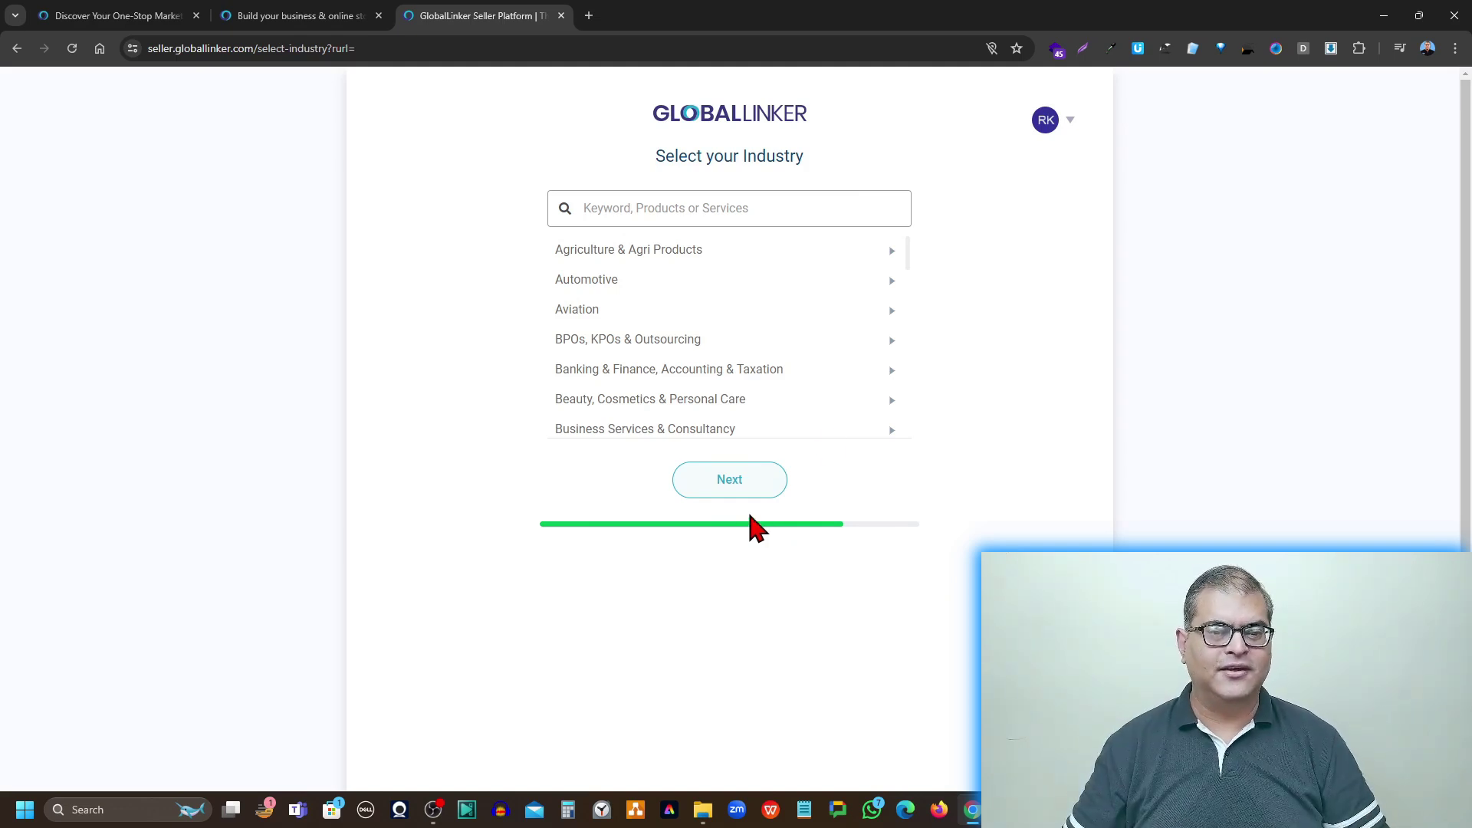
pyautogui.scroll(-6, 834, 322)
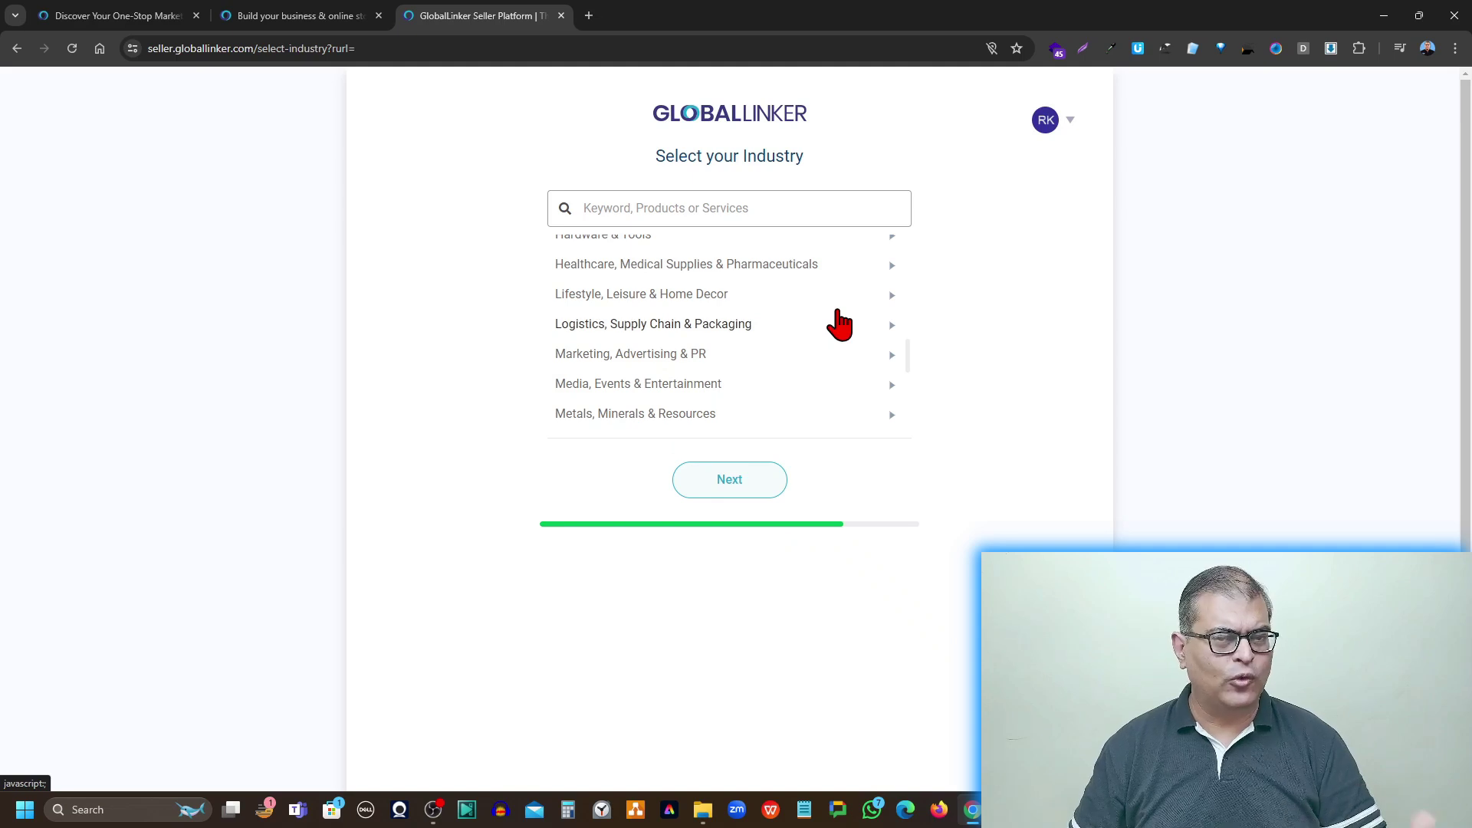
pyautogui.scroll(6, 839, 324)
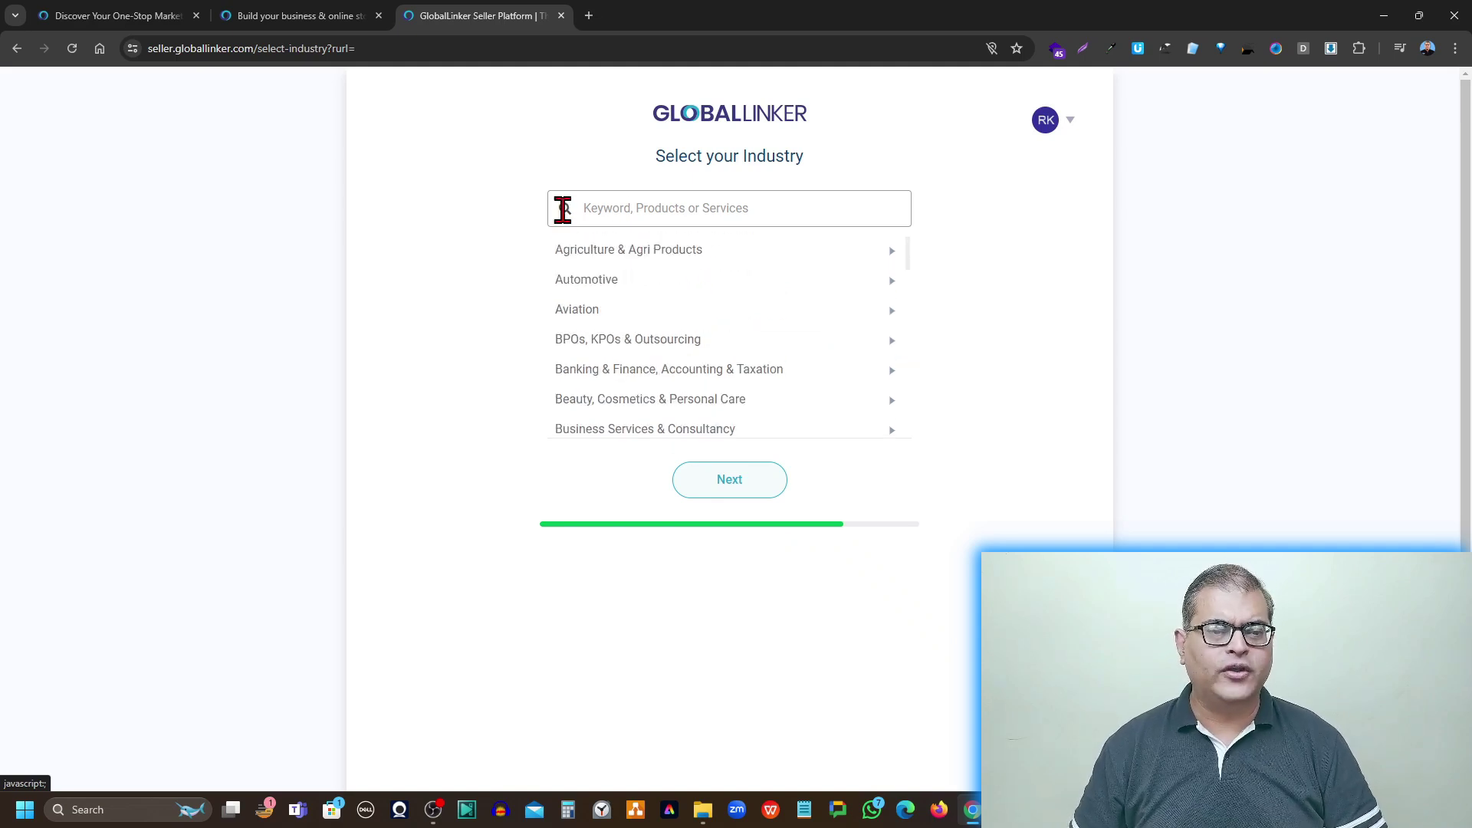
pyautogui.click(620, 207)
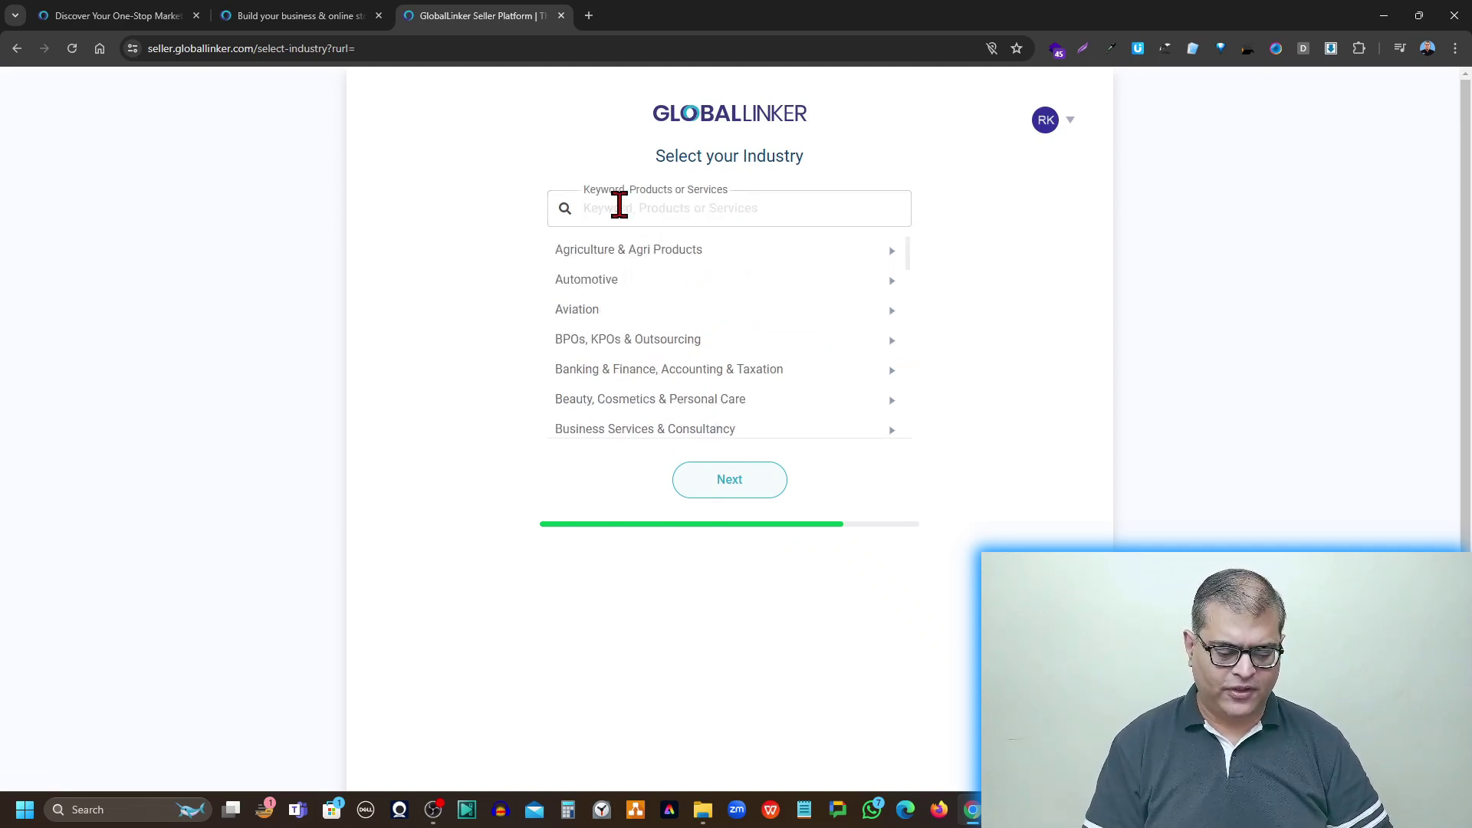
pyautogui.write('Fashion')
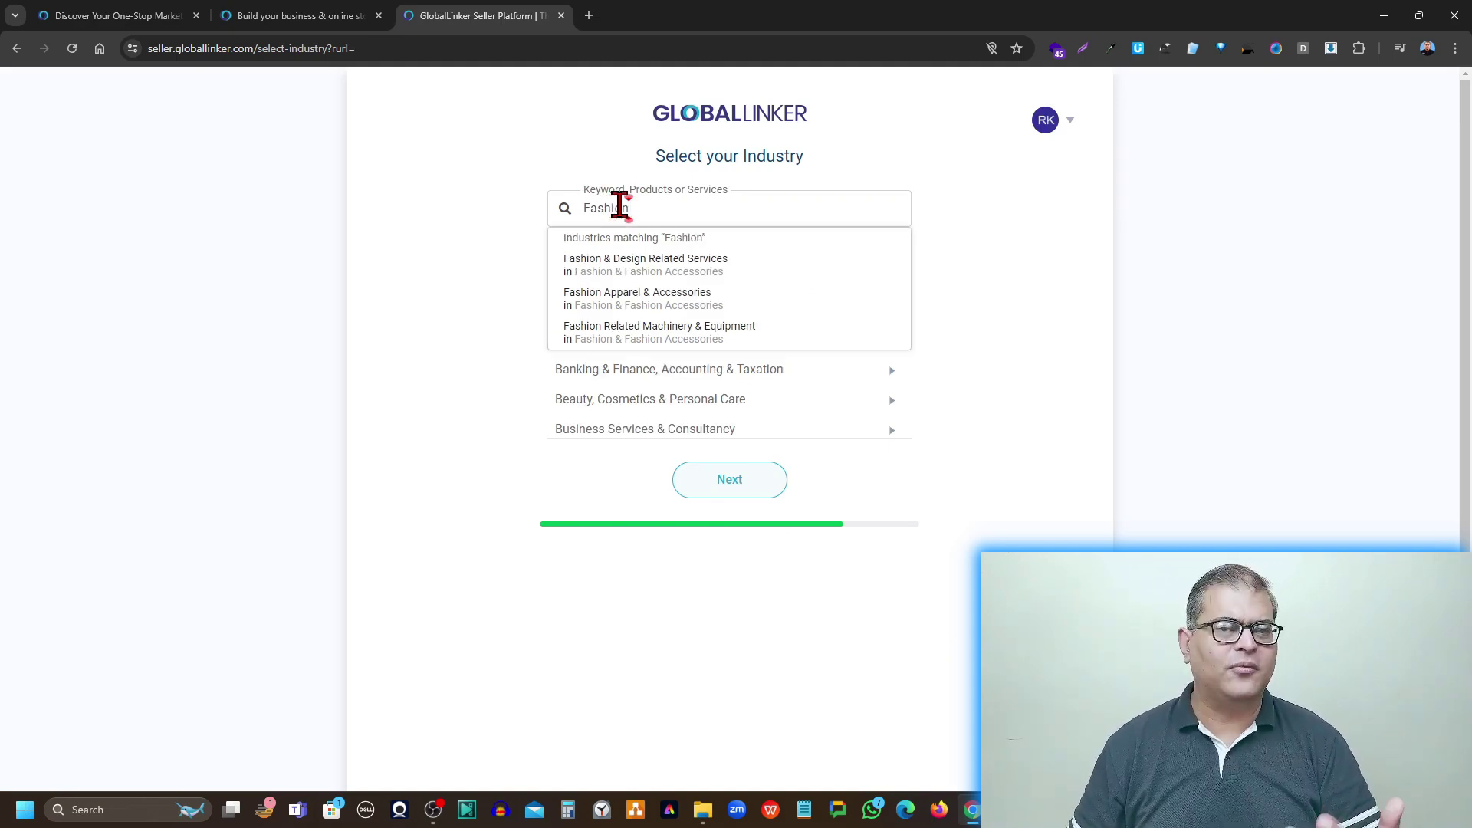
pyautogui.click(629, 302)
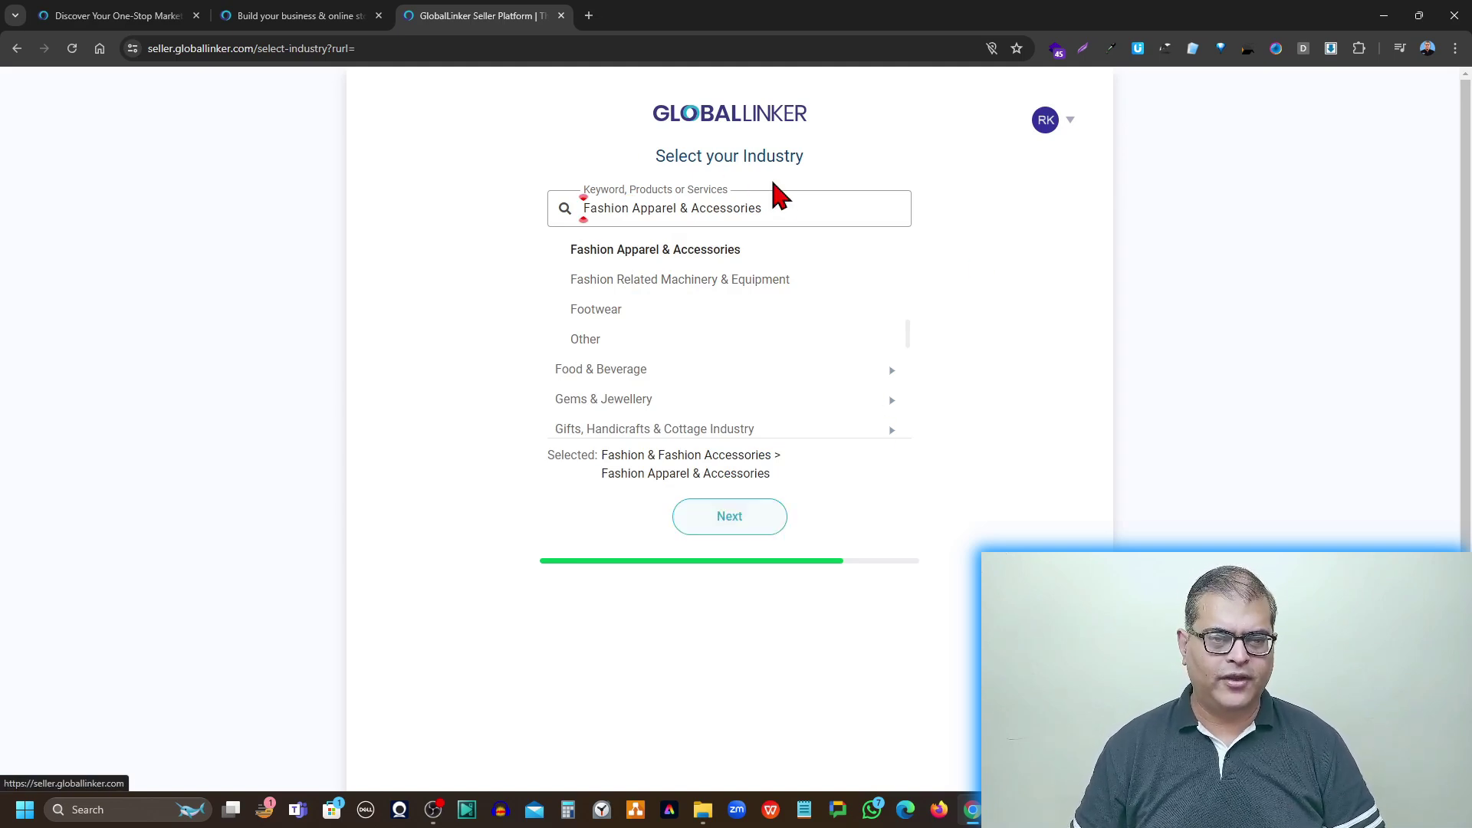
# Clear the industry search box and continue with the chosen industry.
pyautogui.moveTo(767, 208); pyautogui.dragTo(581, 222)
pyautogui.press('BackSpace')
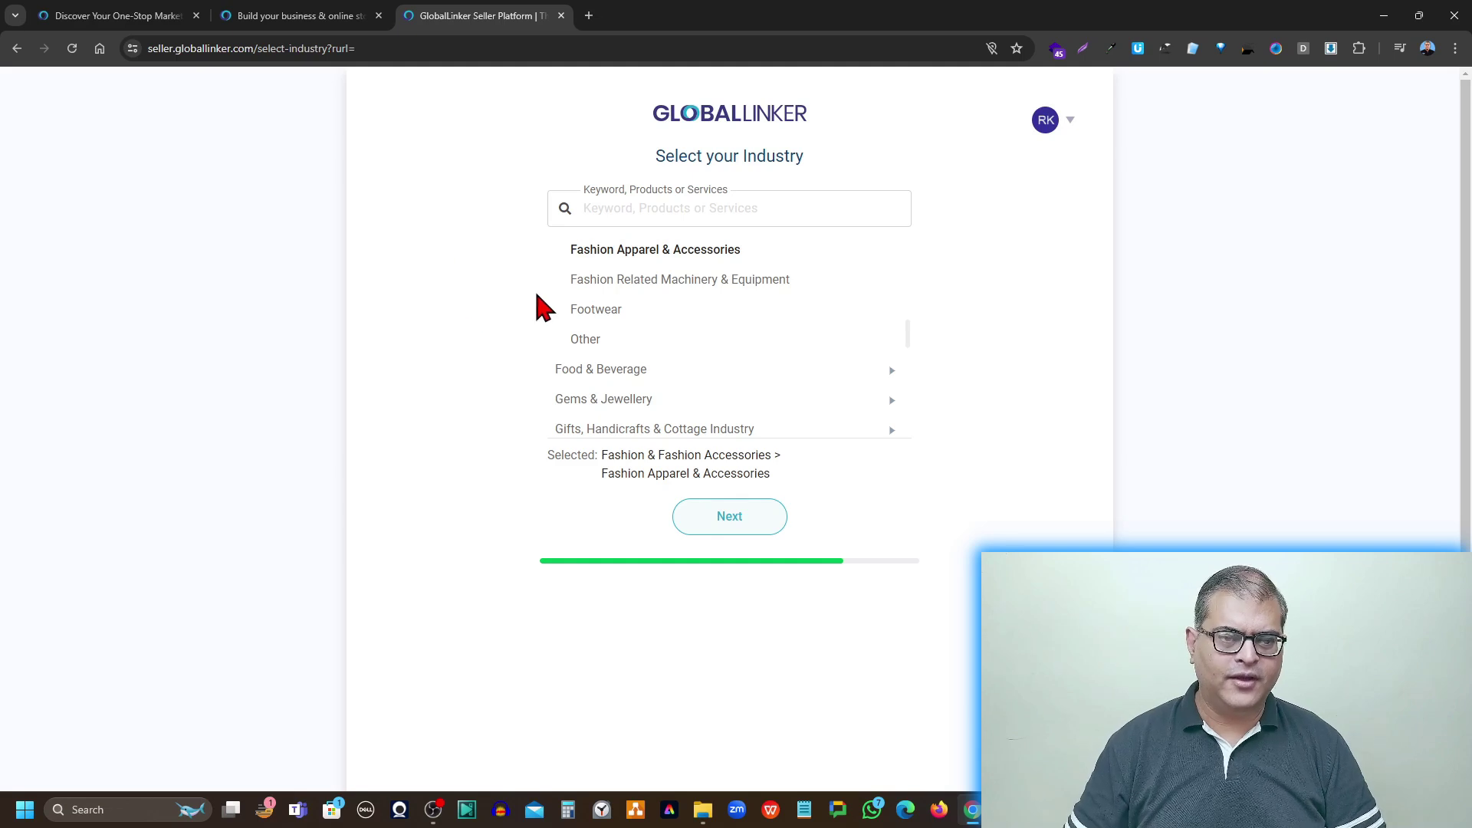
pyautogui.scroll(-5, 874, 385)
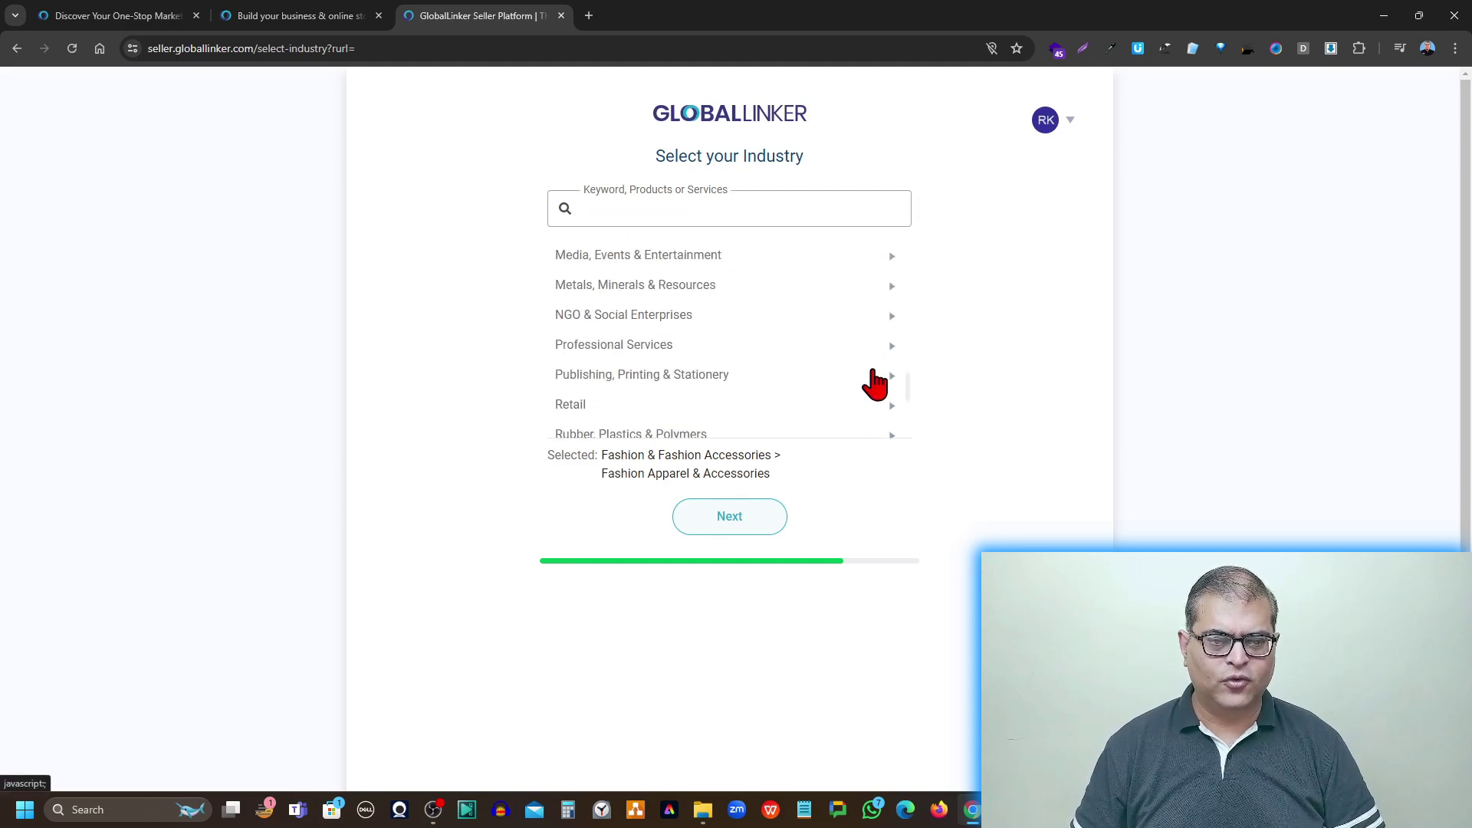
pyautogui.scroll(4, 875, 374)
pyautogui.scroll(-1, 752, 360)
pyautogui.scroll(3, 729, 322)
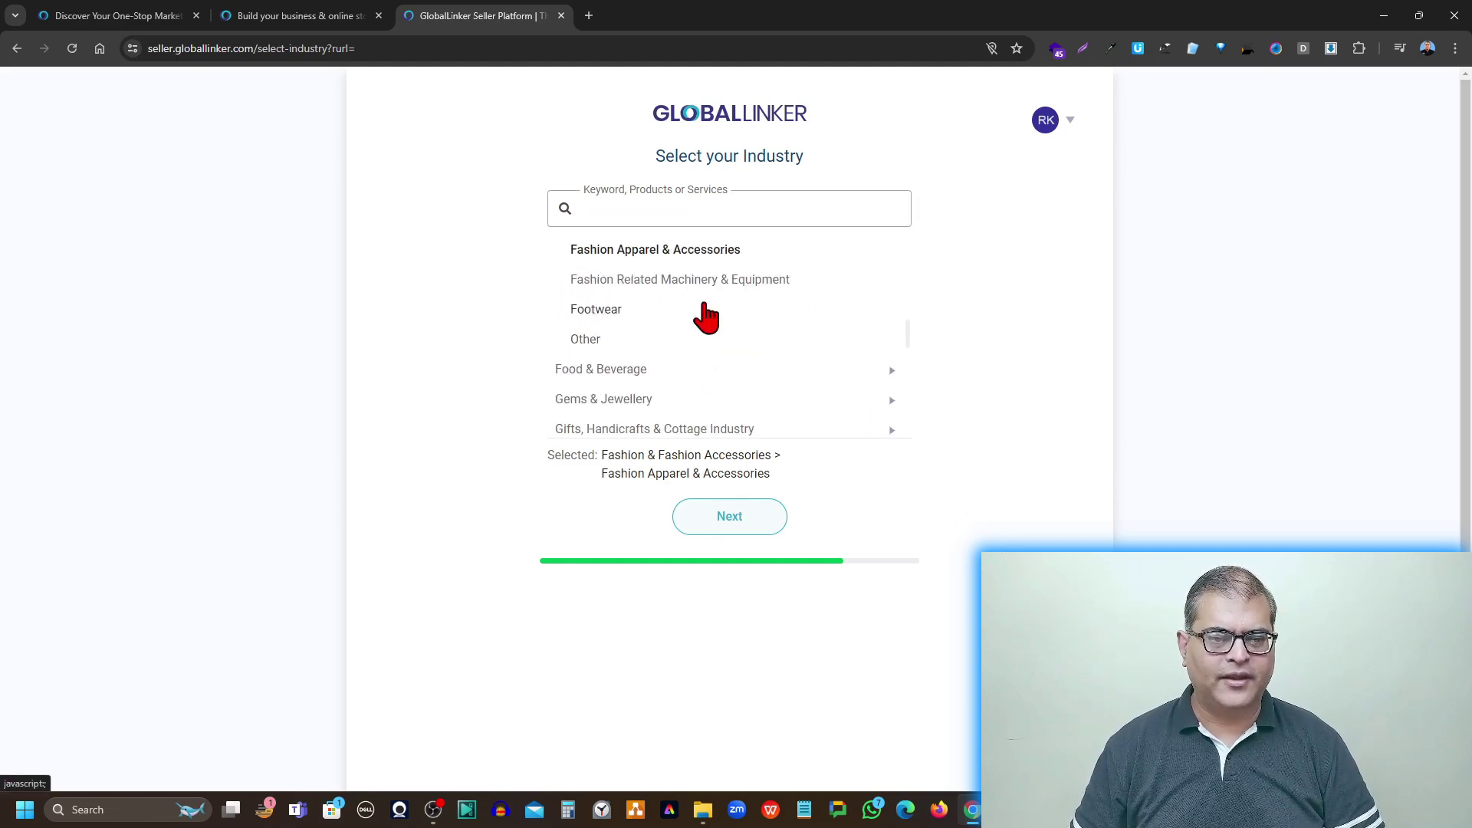
pyautogui.scroll(1, 659, 352)
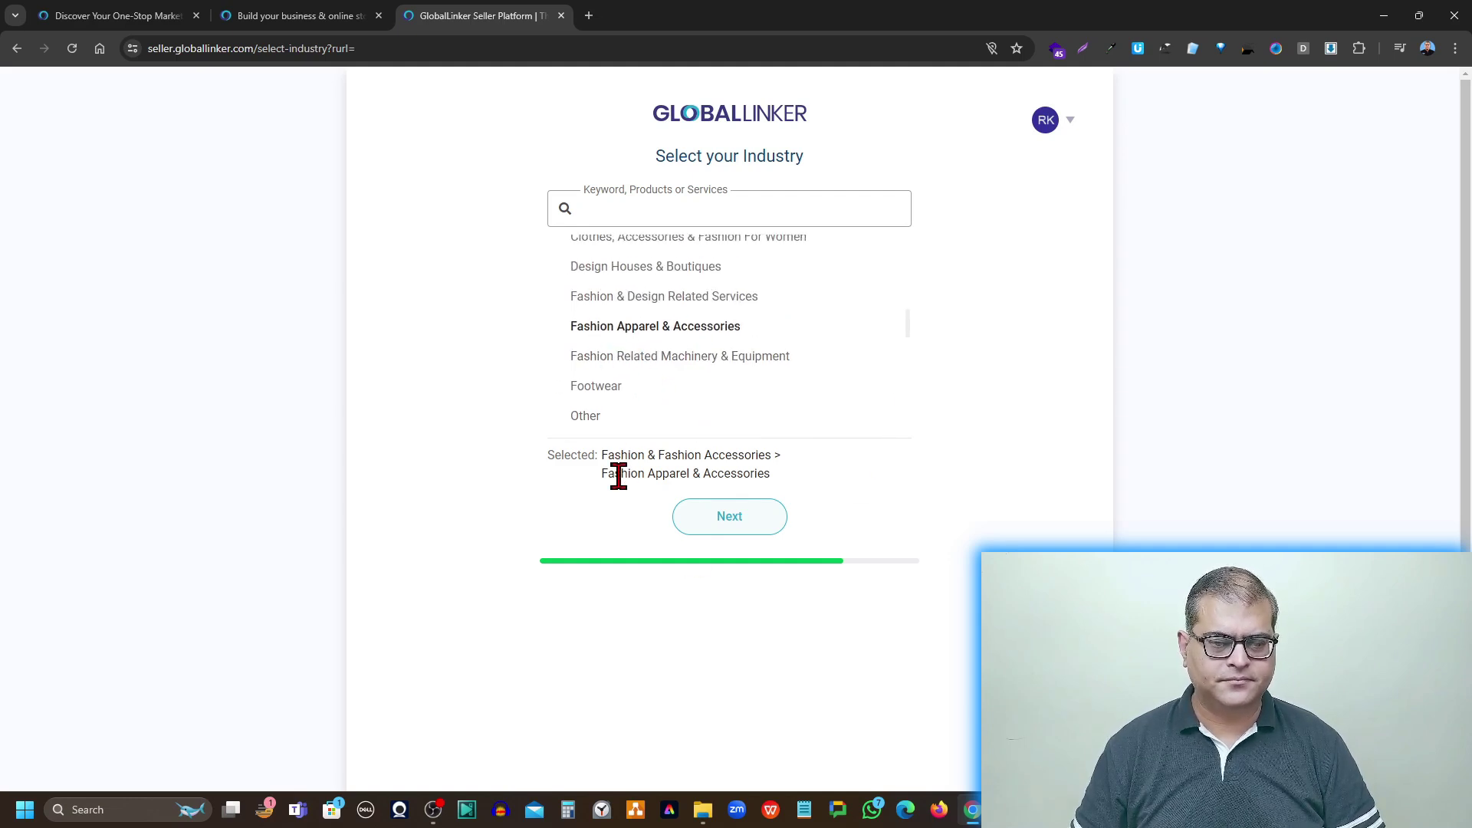
pyautogui.click(735, 519)
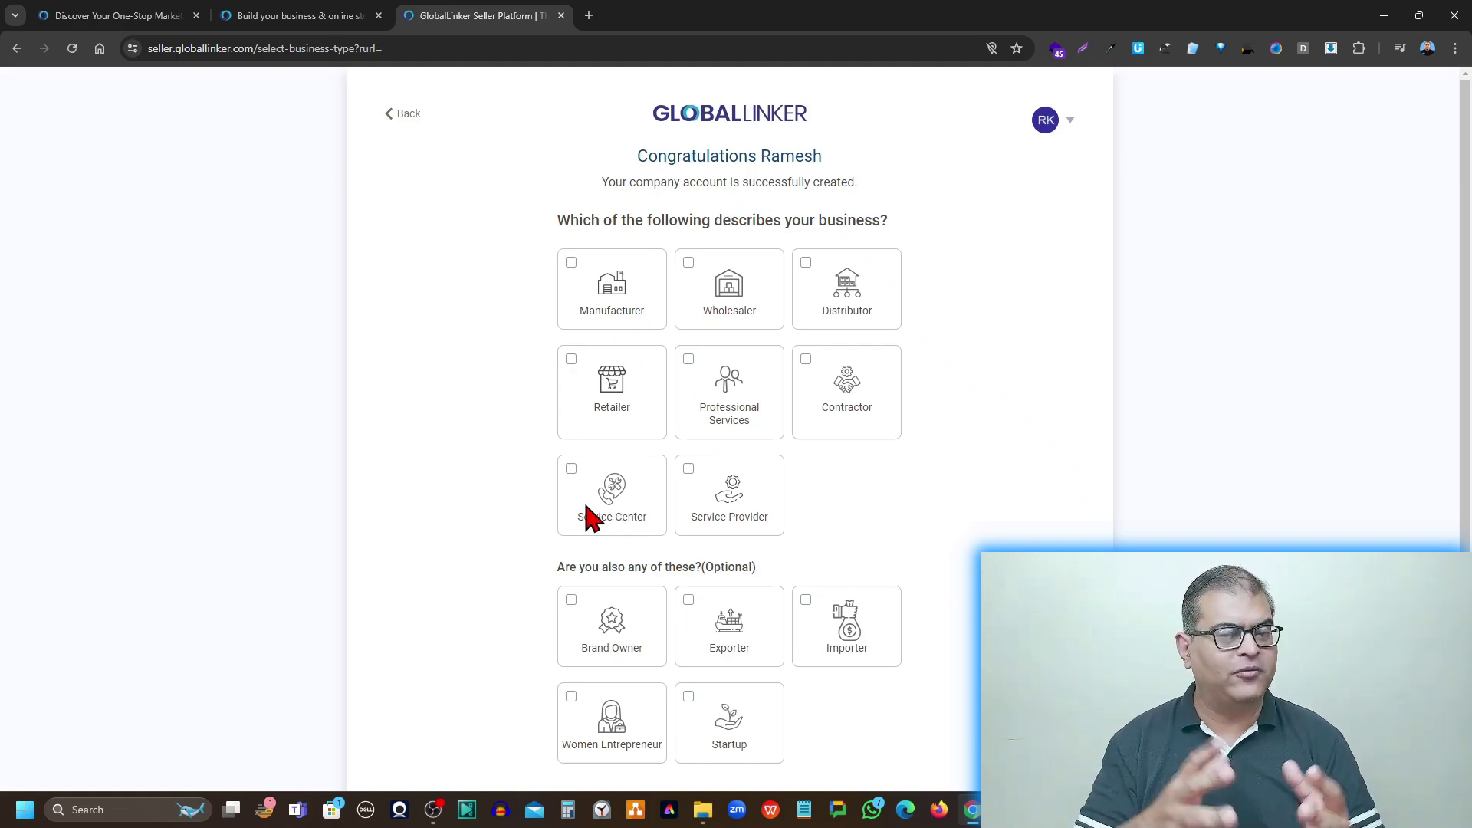
# Mark the business as both Manufacturer and Exporter and continue.
pyautogui.click(652, 280)
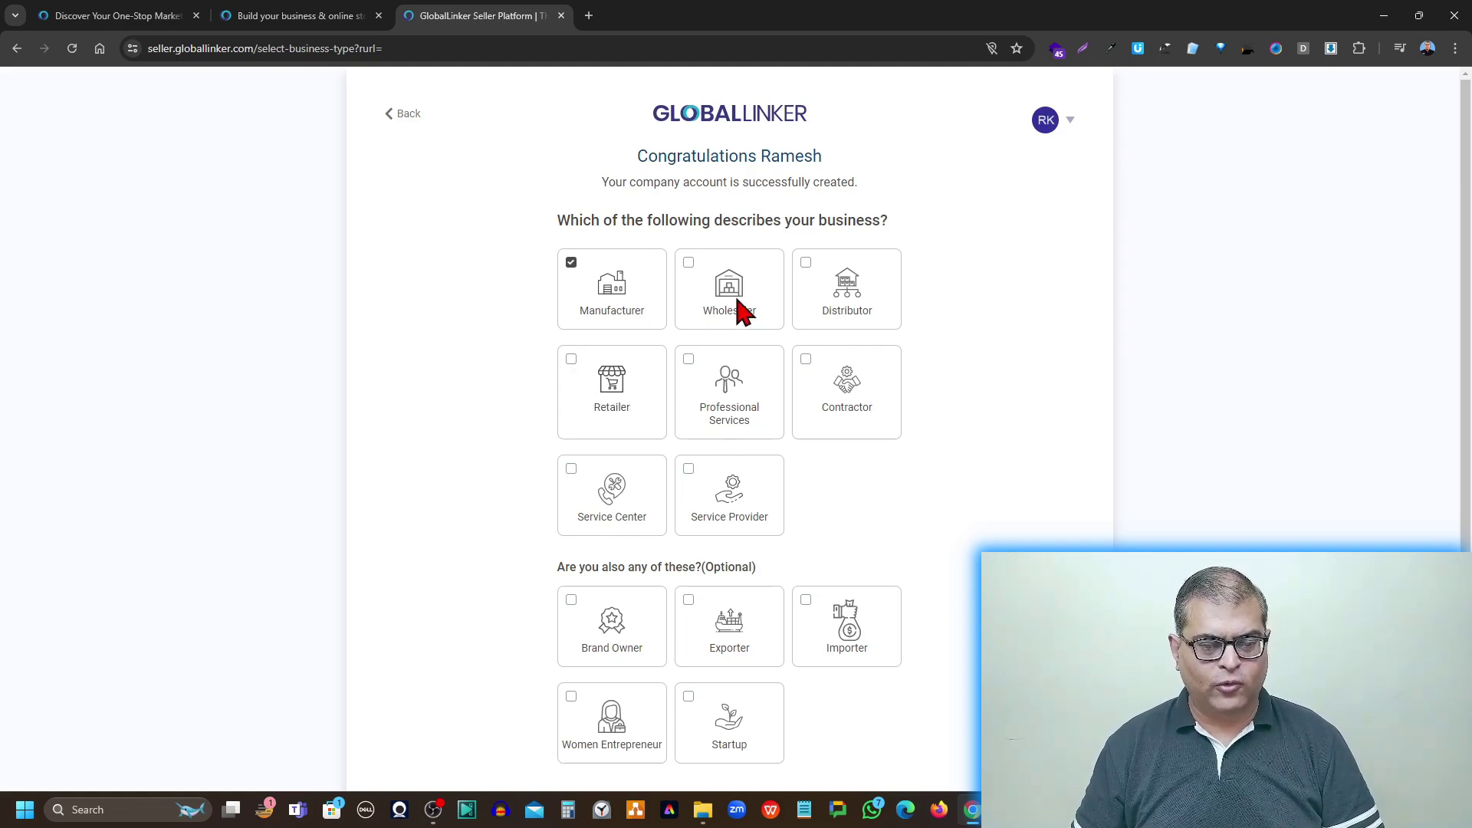
pyautogui.click(702, 649)
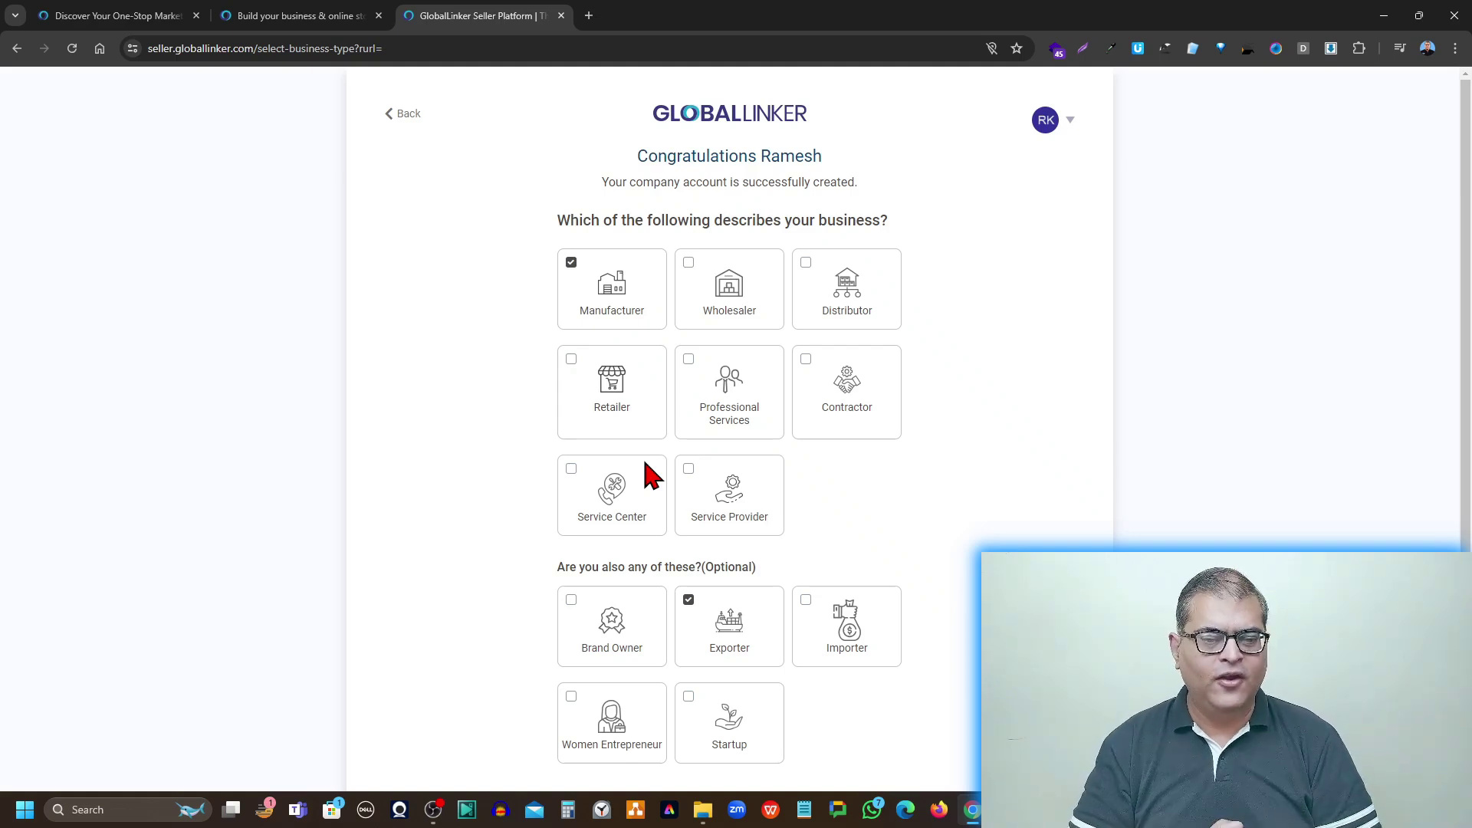
pyautogui.scroll(-2, 648, 473)
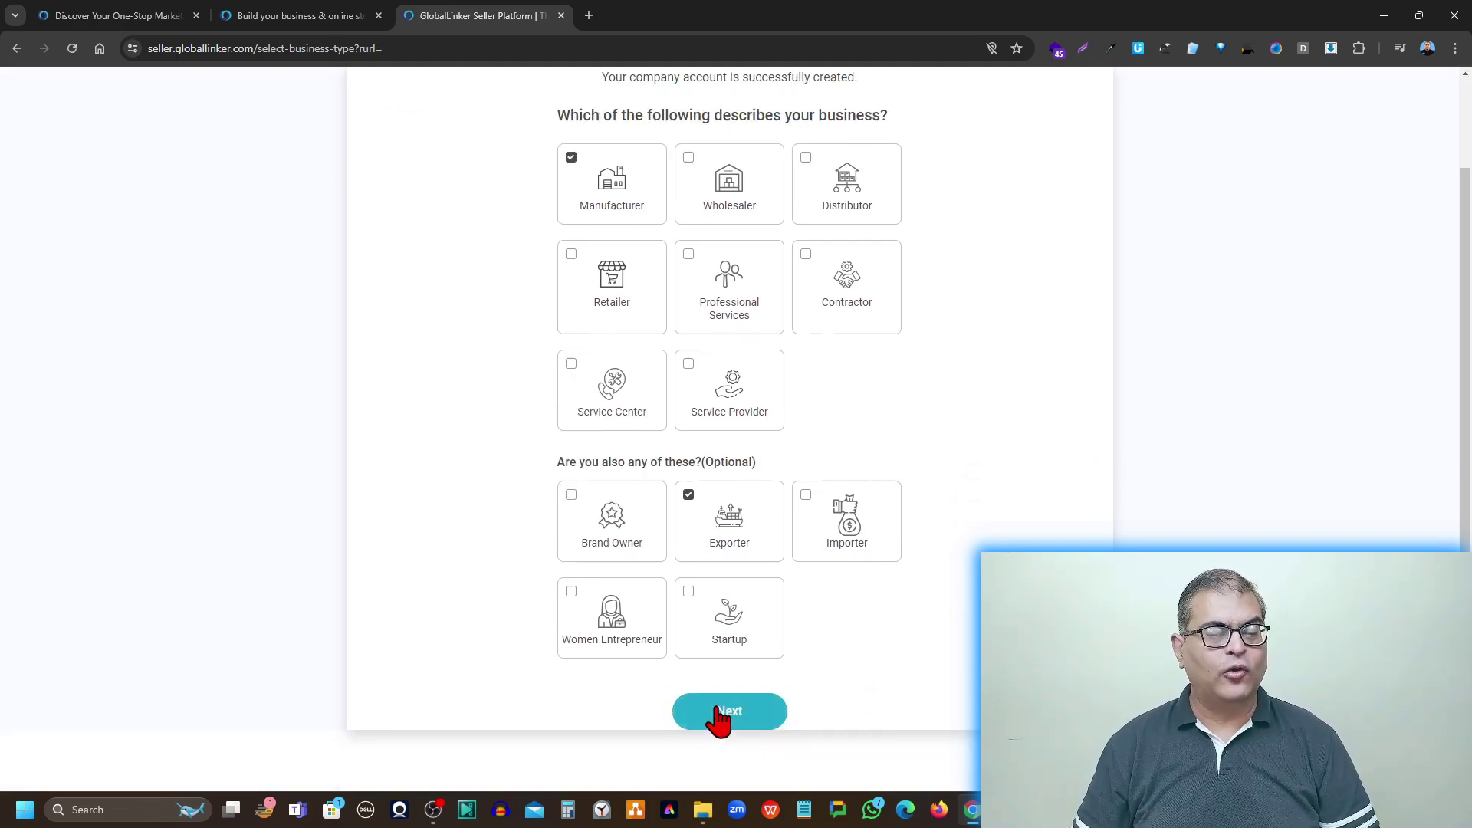
pyautogui.click(719, 724)
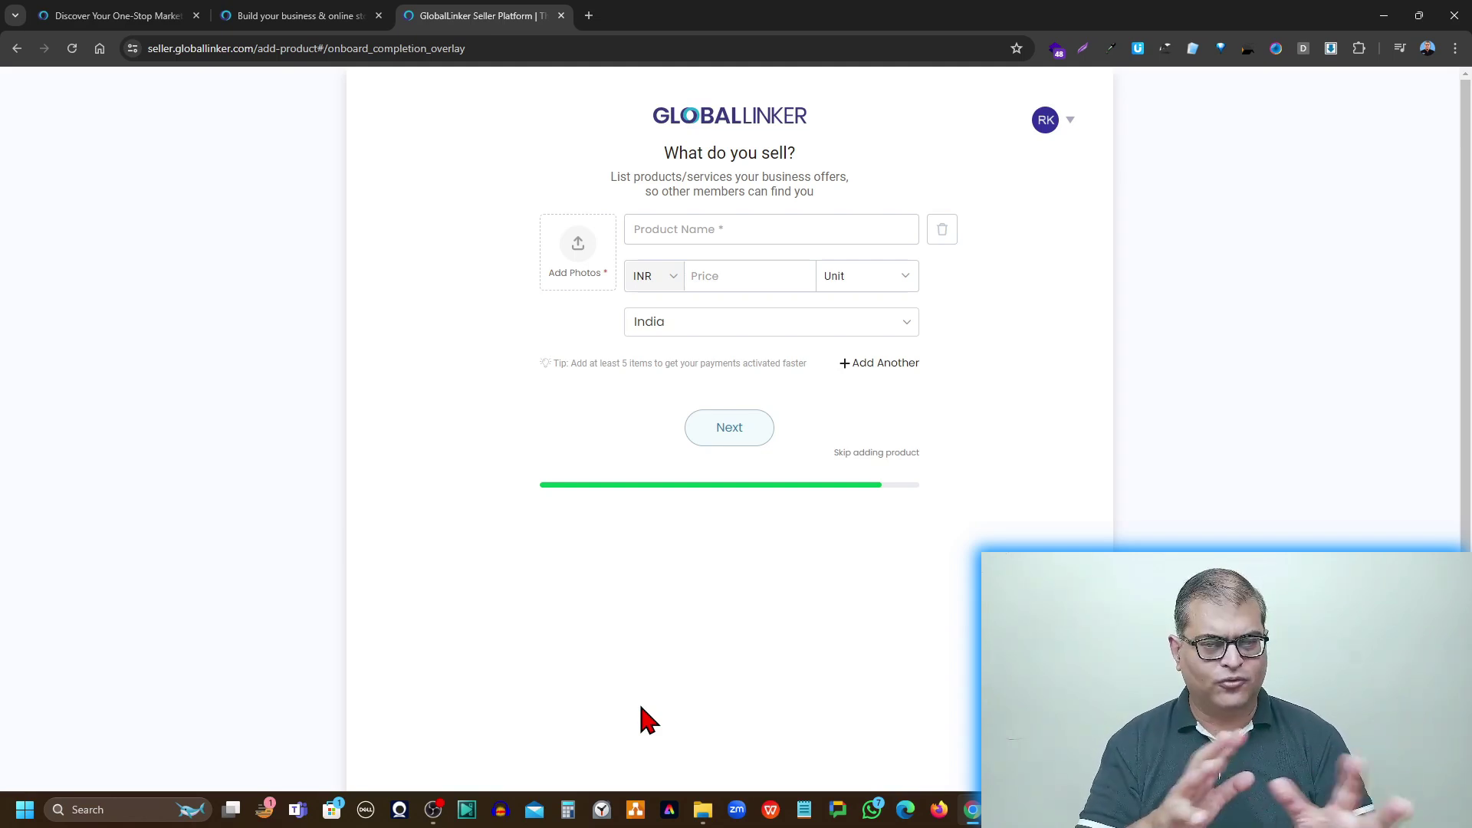
# Skip adding a product on the 'What do you sell?' step.
pyautogui.click(881, 454)
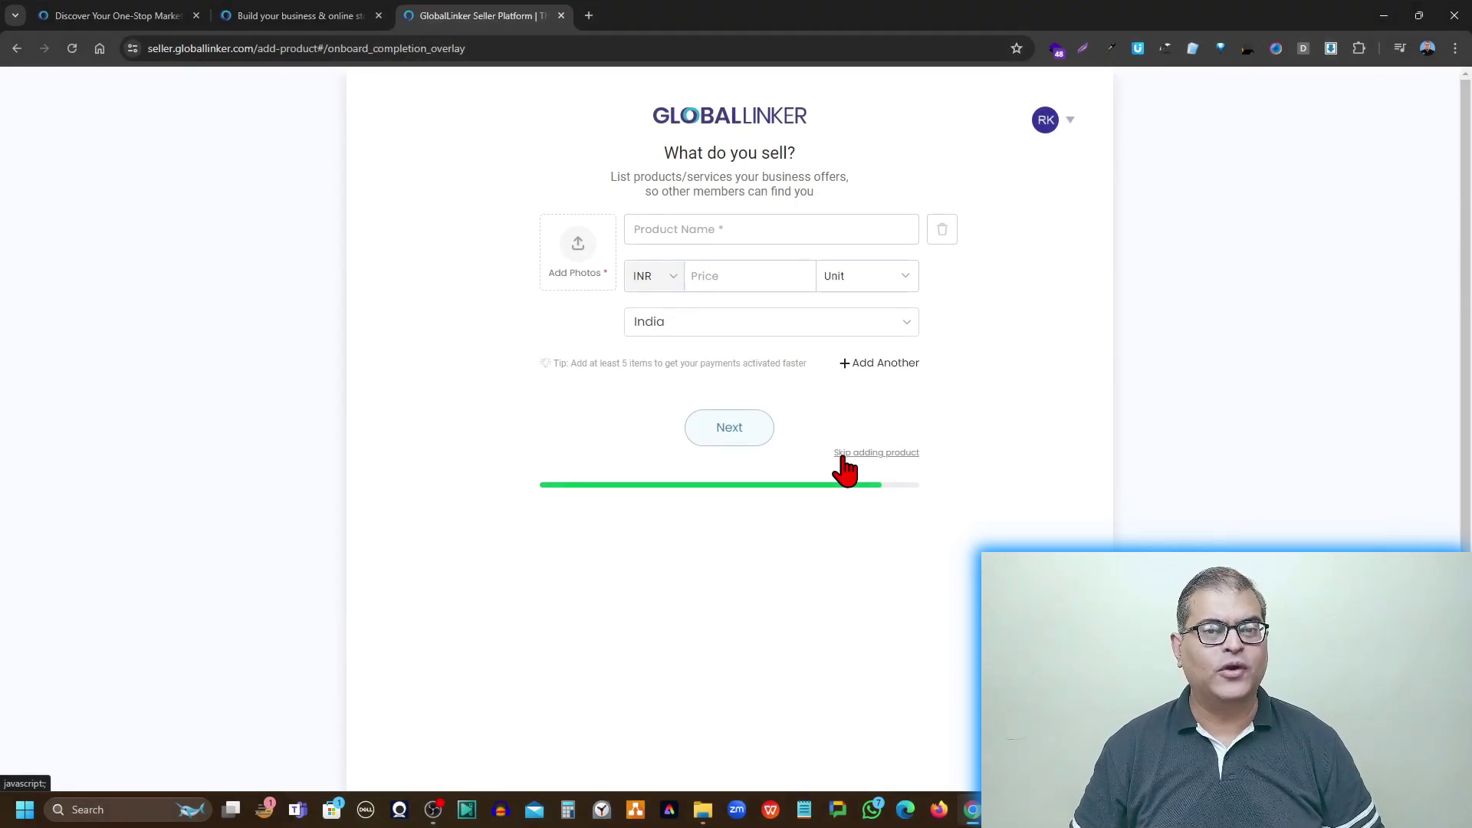
pyautogui.click(843, 454)
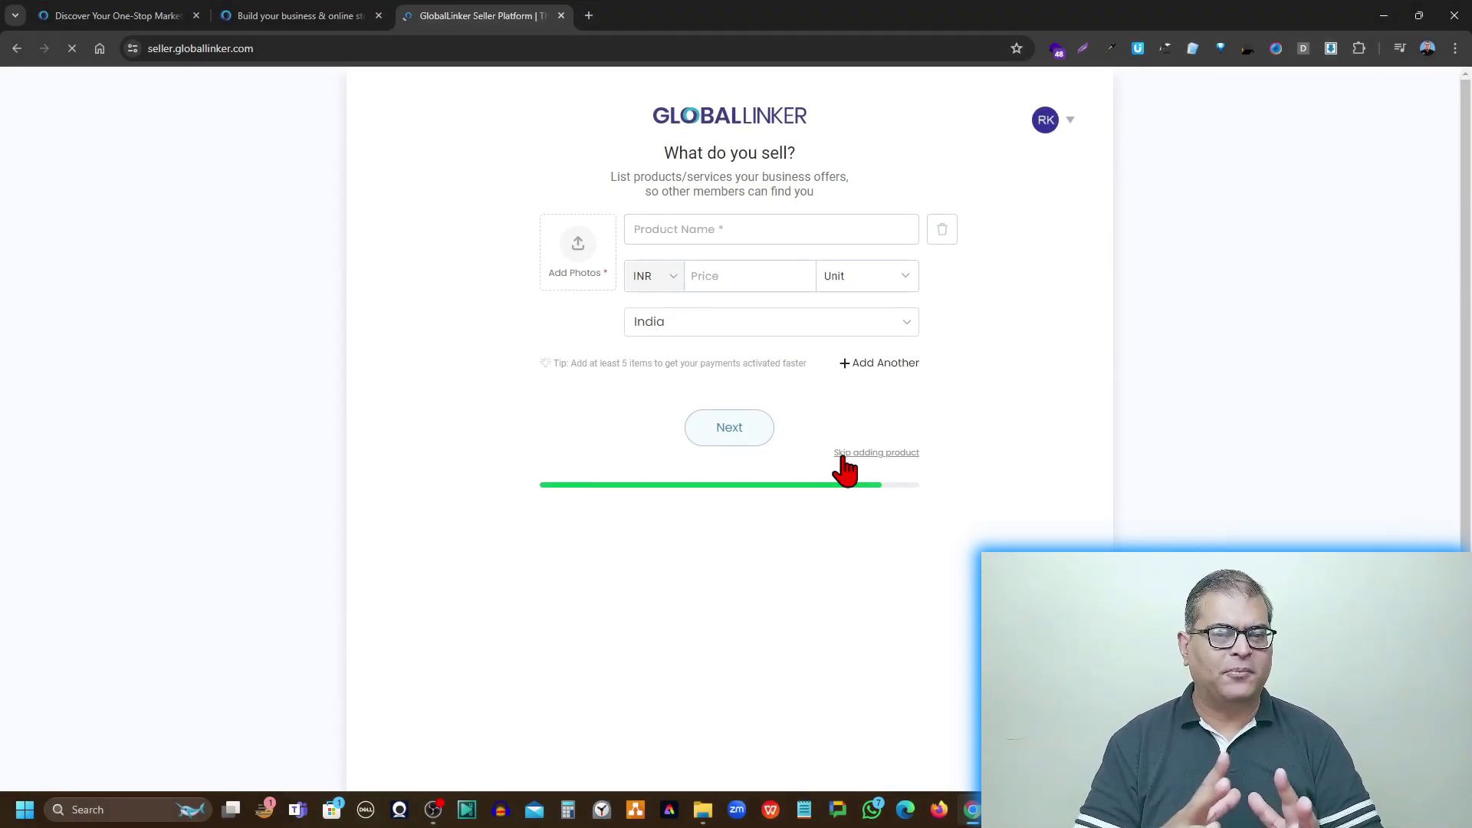
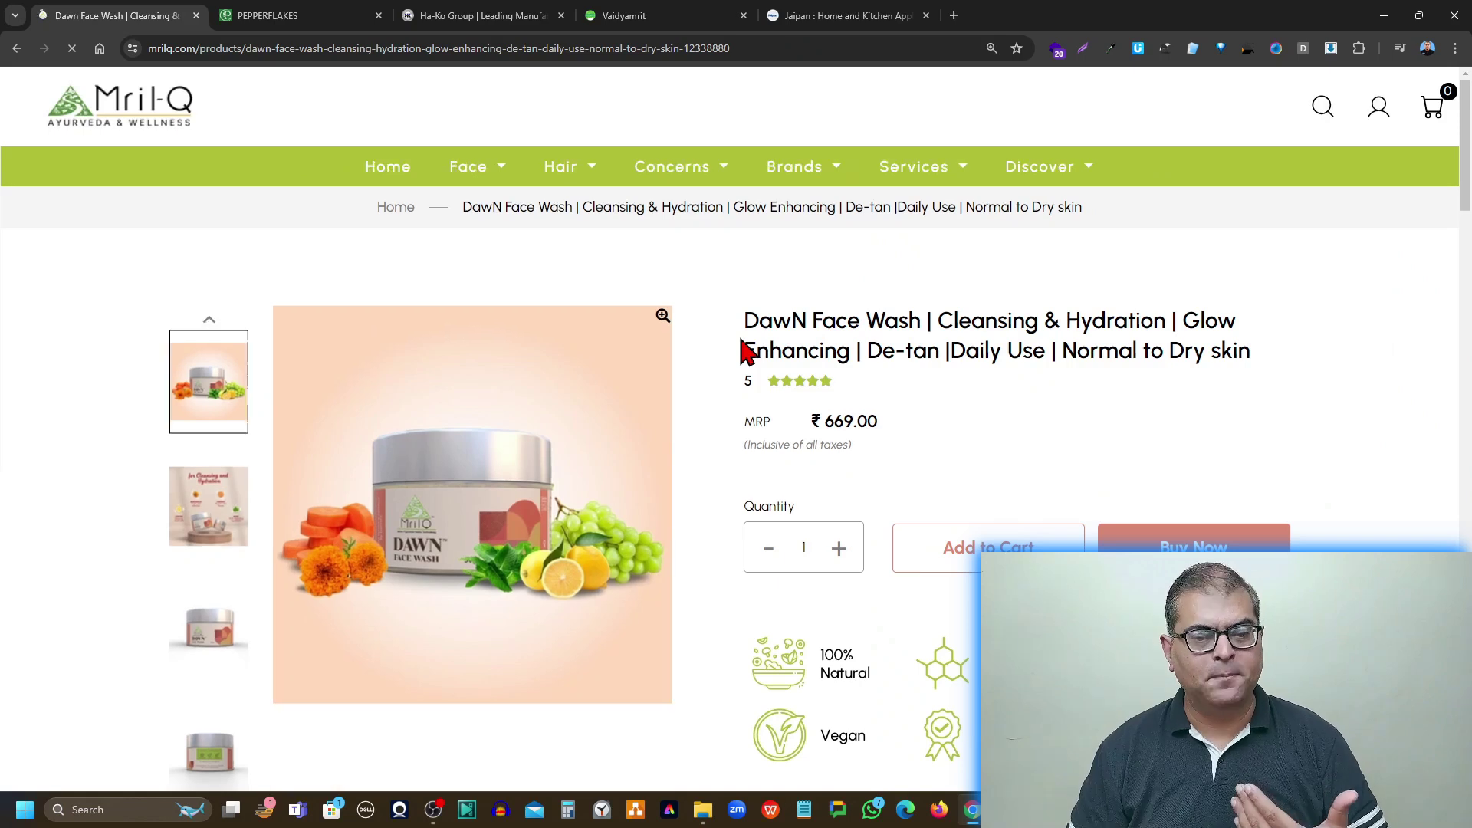
# Scroll the Mril-Q DawN Face Wash page (₹669.00), then switch to the Pepperflakes spice store homepage.
pyautogui.scroll(-2, 997, 433)
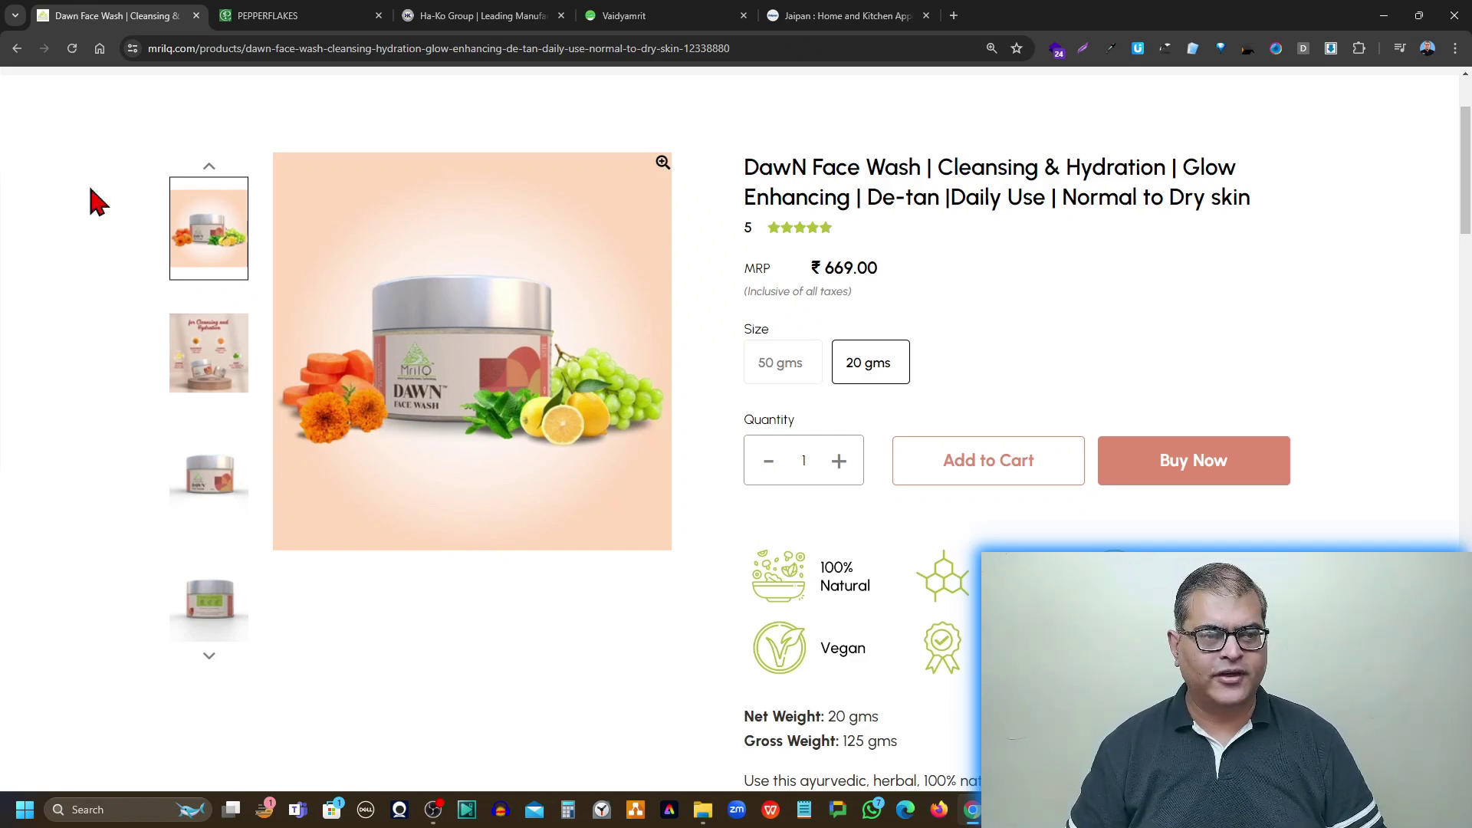
pyautogui.click(270, 23)
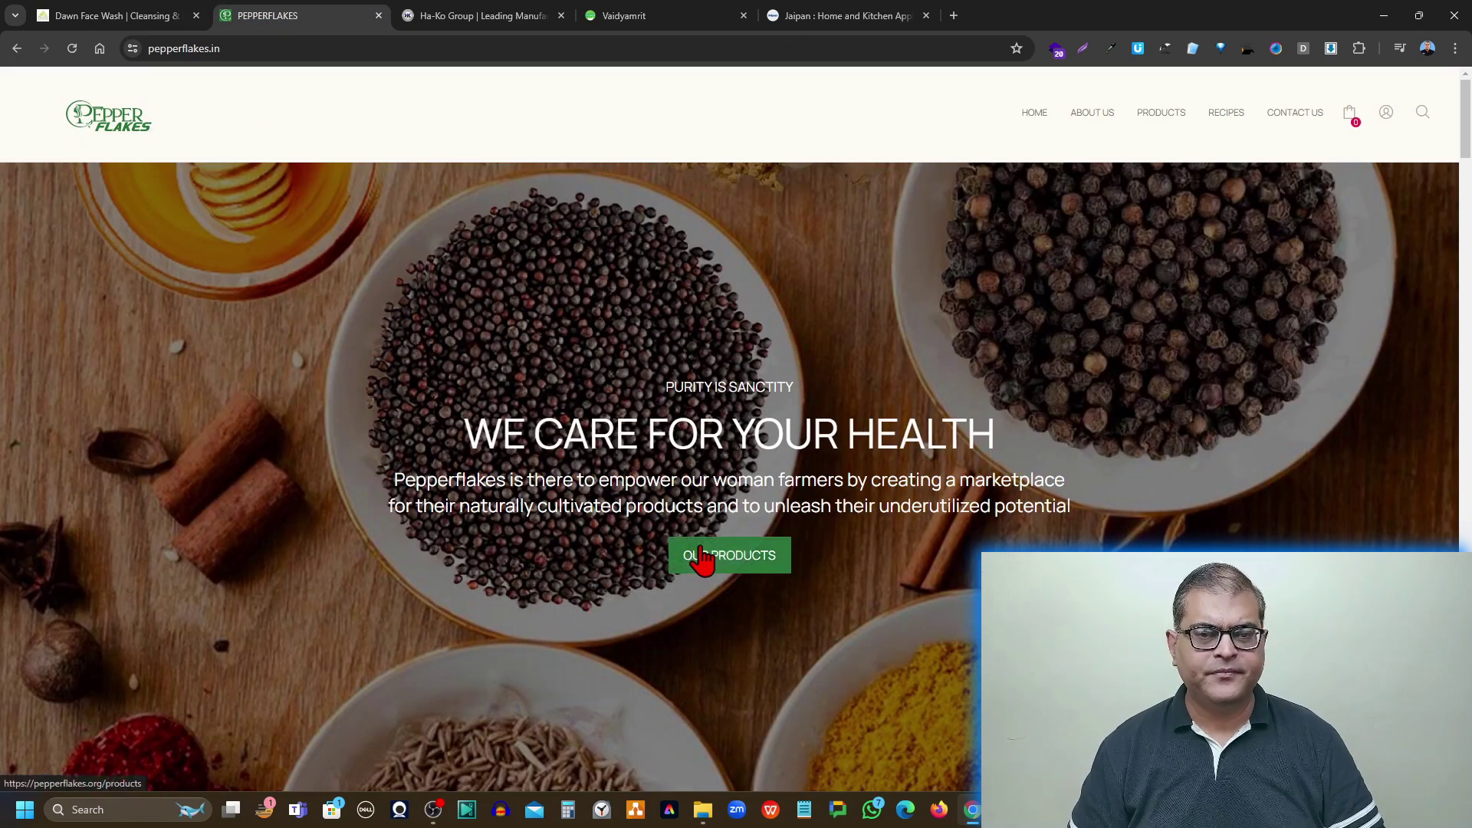
# Compare Pepperflakes' Price-on-Request spices, like Coriander Seeds, with the face wash page, then go to Vaidyamrit.
pyautogui.scroll(-10, 702, 560)
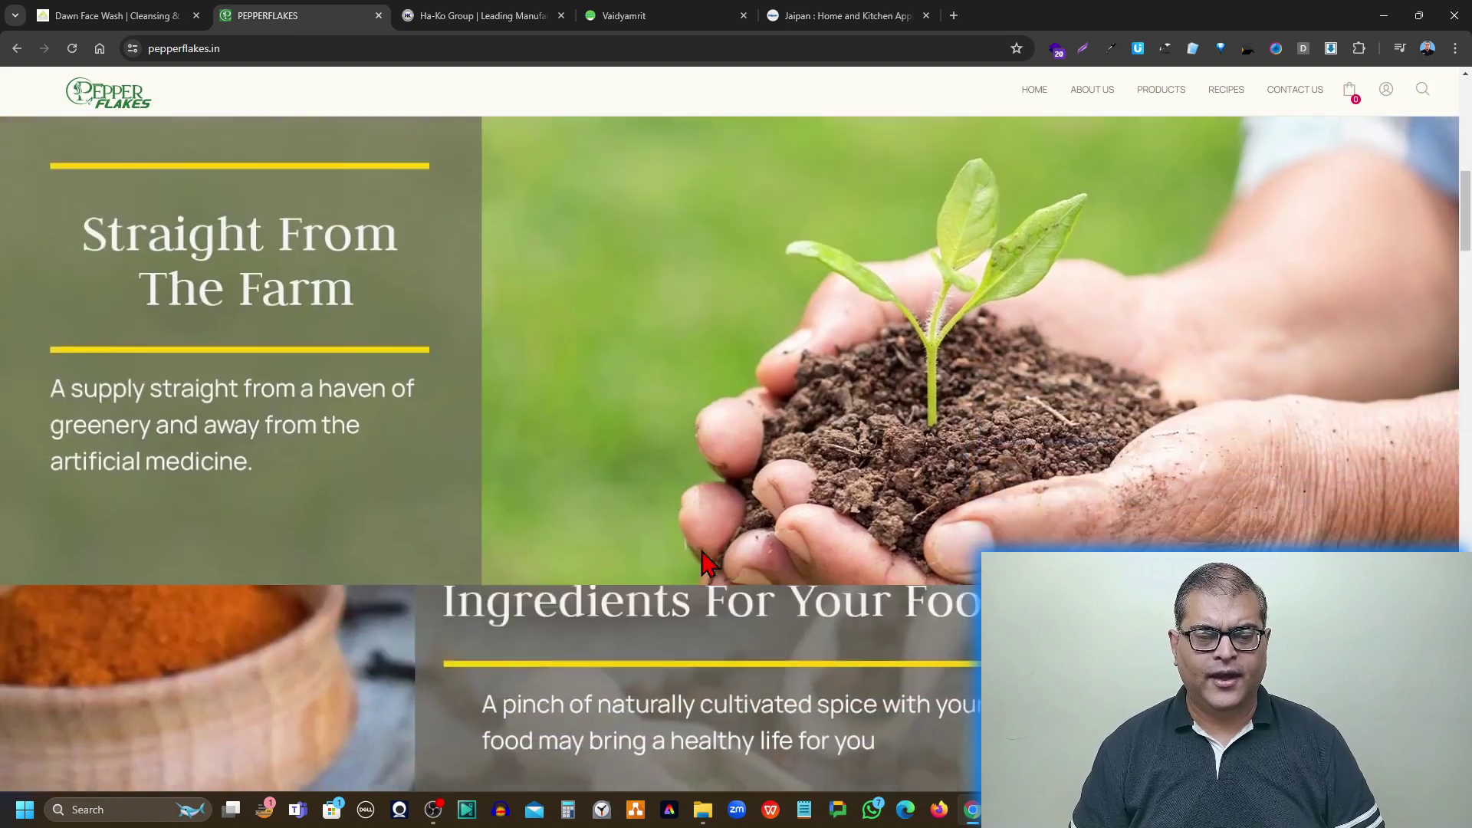
pyautogui.scroll(-8, 701, 560)
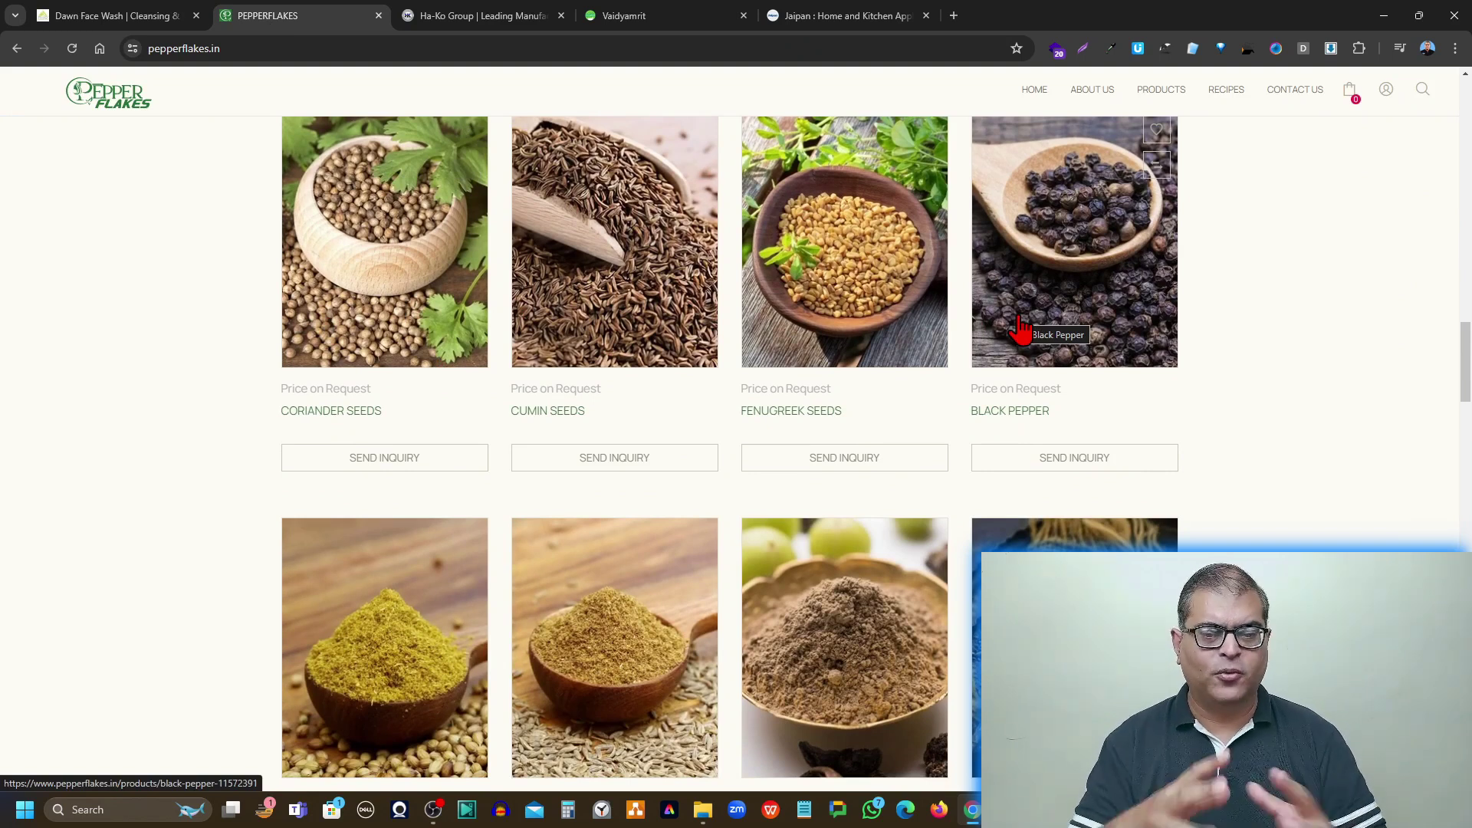
pyautogui.scroll(-2, 1024, 329)
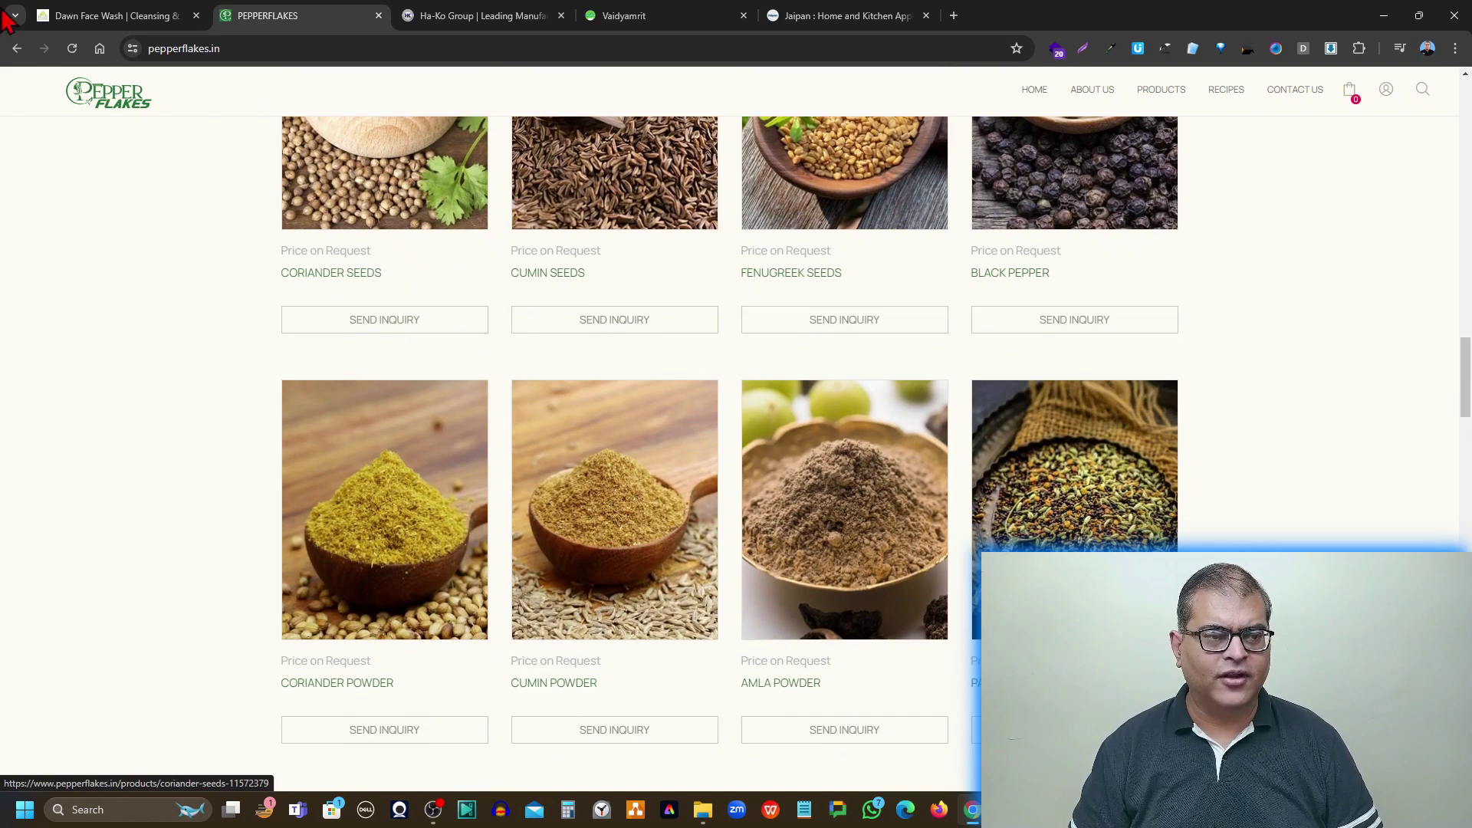
pyautogui.click(76, 19)
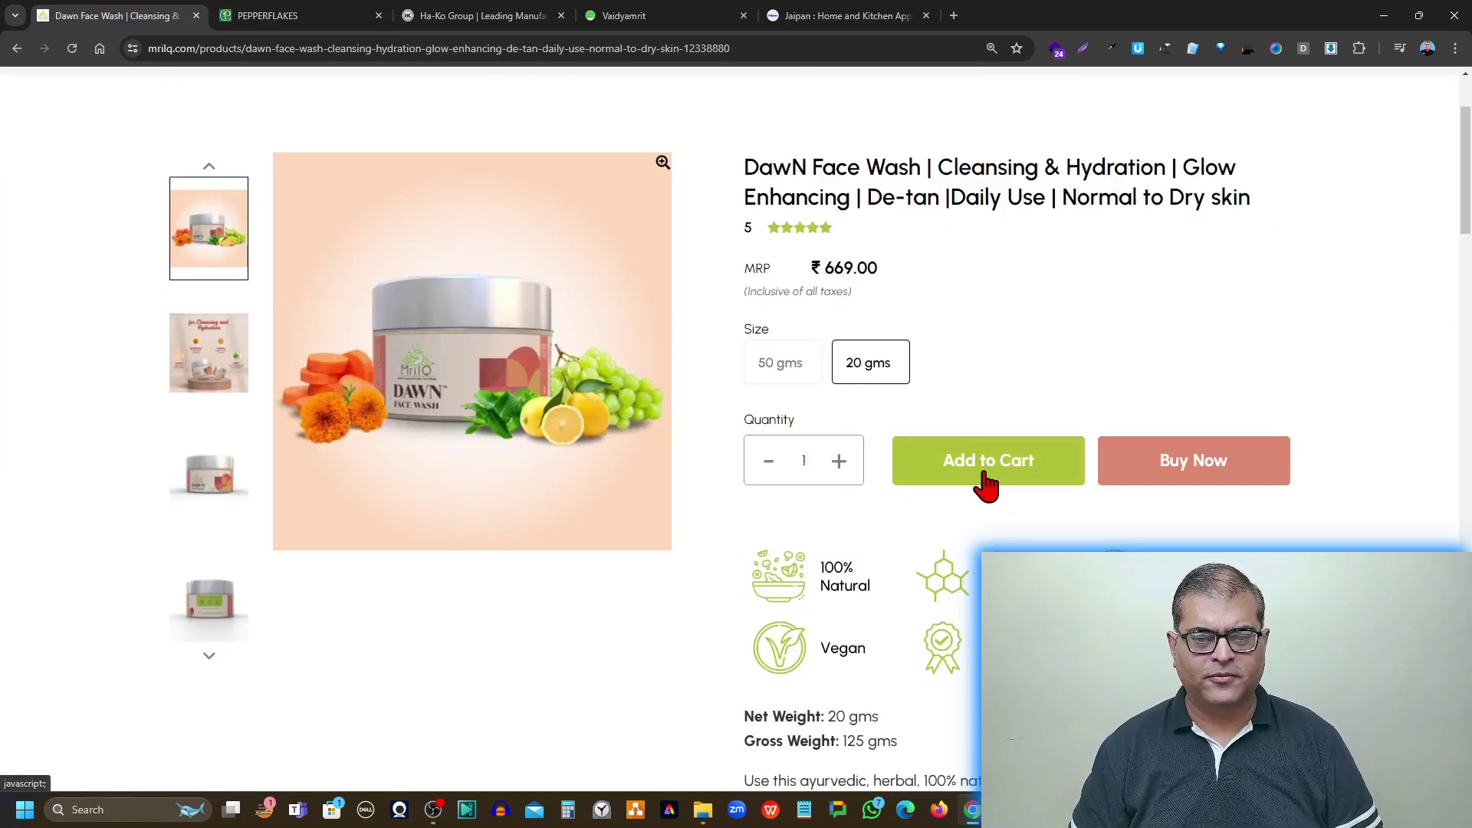
pyautogui.click(256, 16)
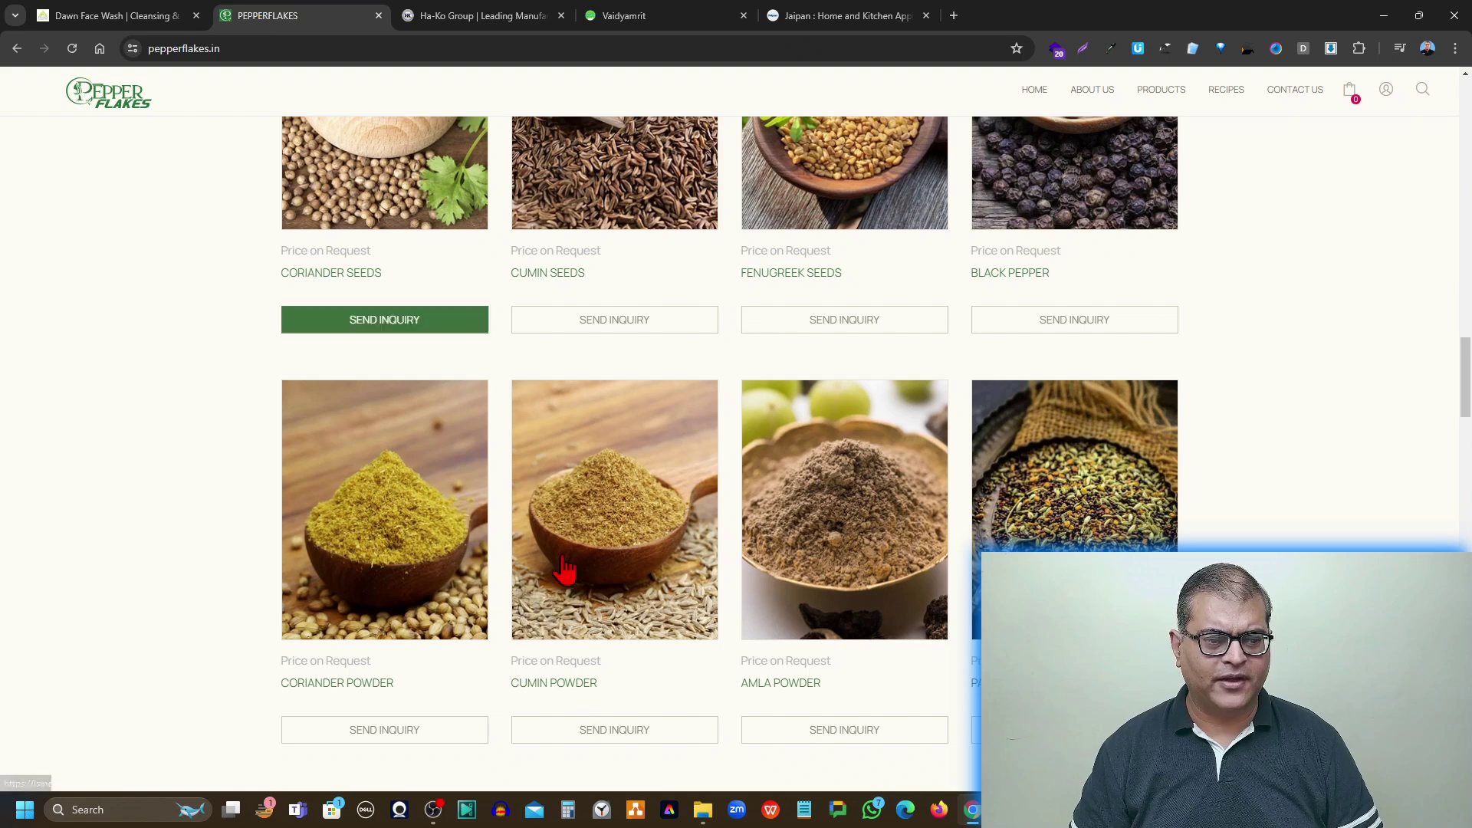
pyautogui.click(343, 330)
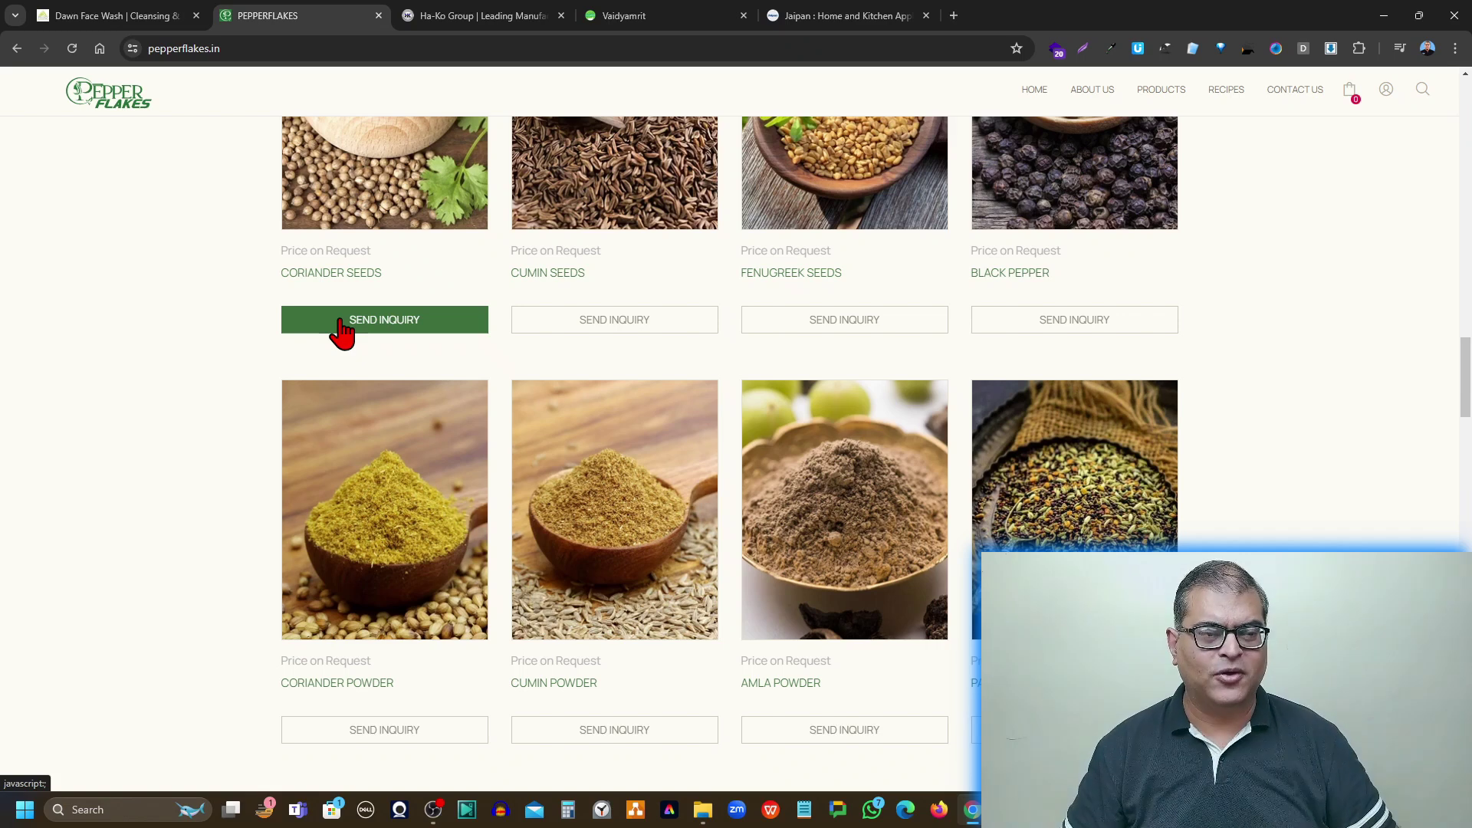
pyautogui.click(654, 16)
# Open Vaidyamrit's ₹180 Pidantak Oil Roll-on page from Must Have and compare it with DawN Face Wash.
pyautogui.scroll(-10, 659, 564)
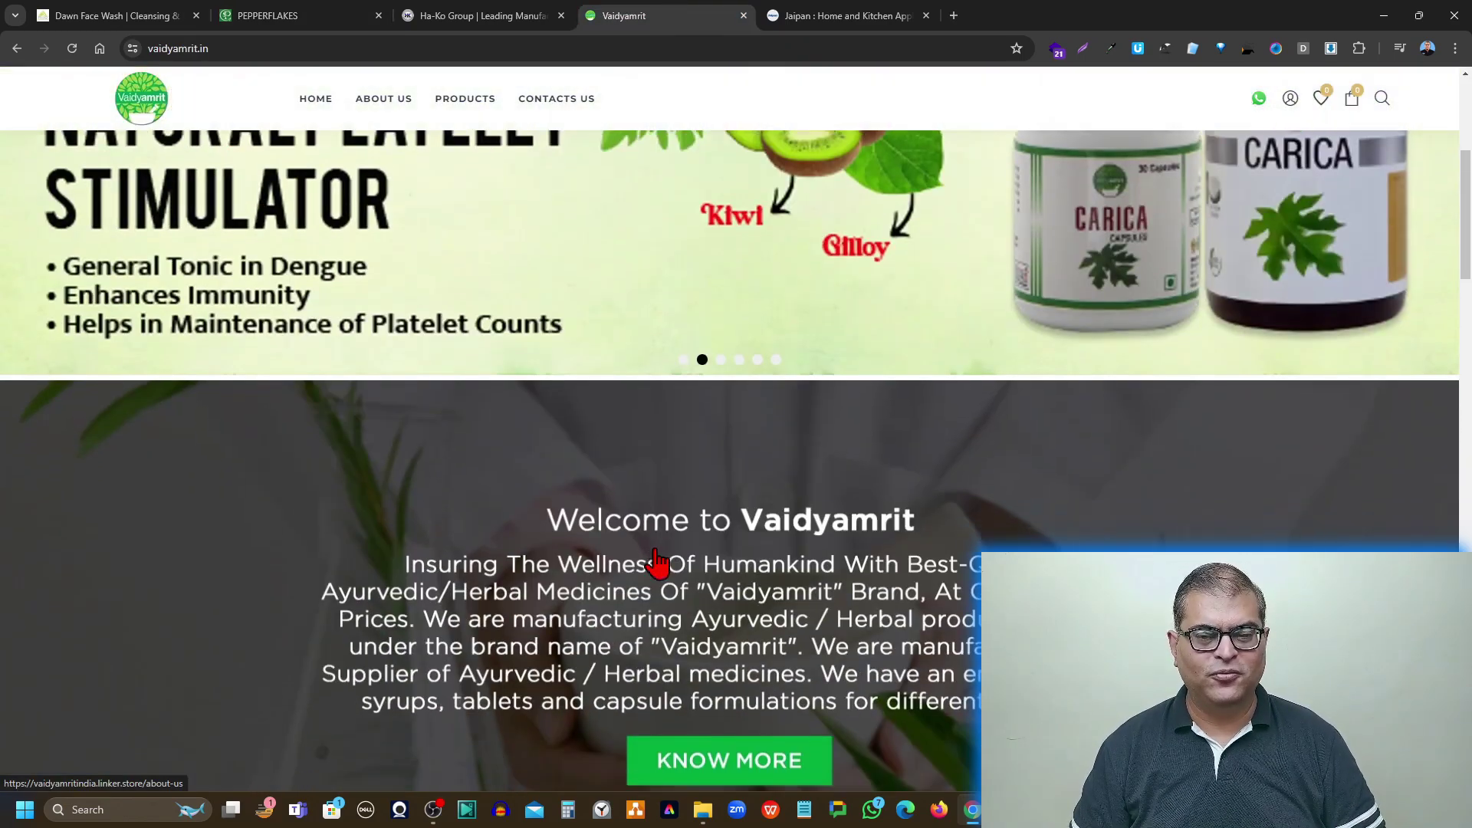
pyautogui.scroll(-15, 657, 563)
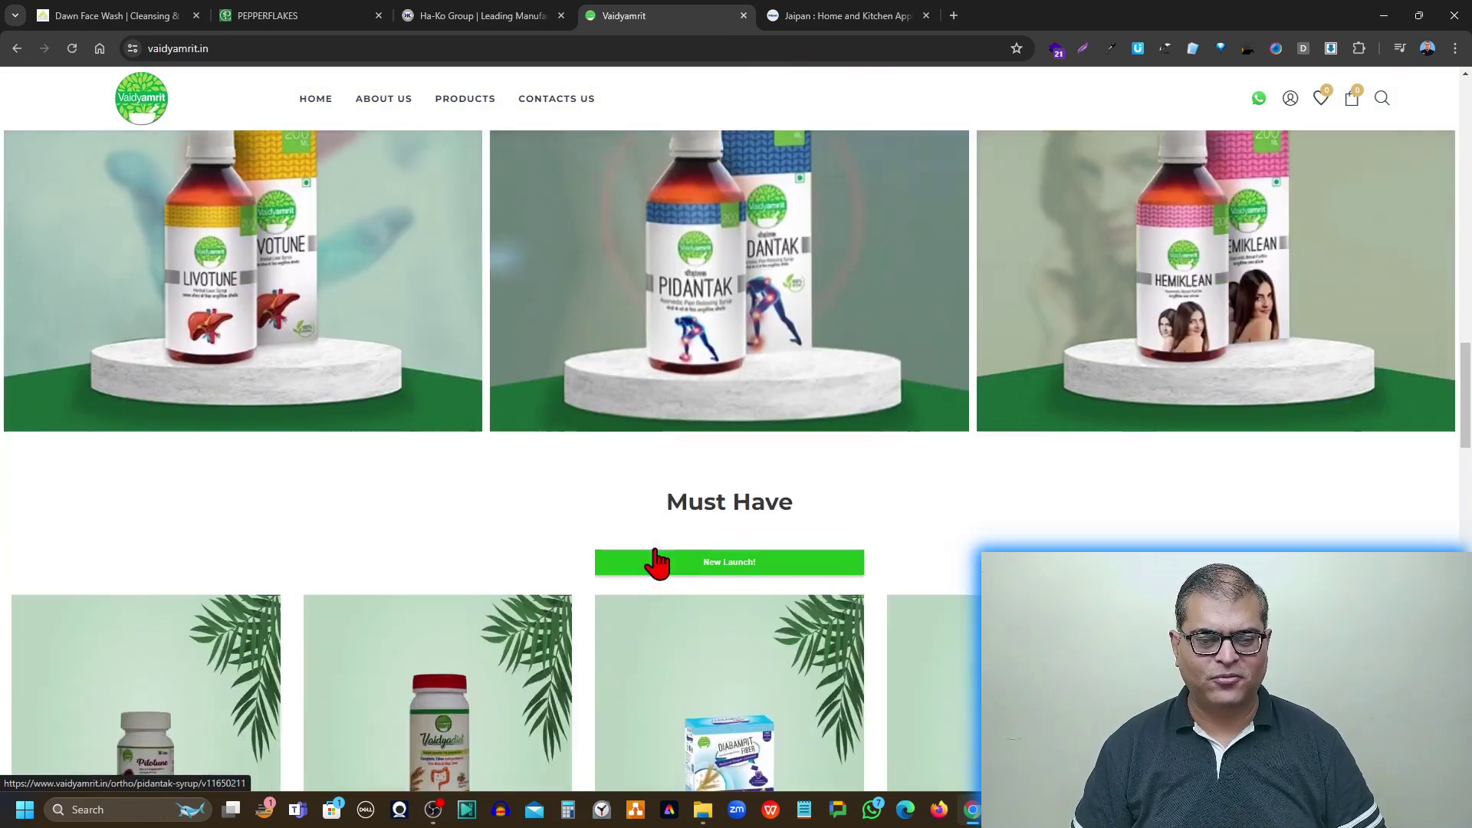
pyautogui.moveTo(1003, 370)
pyautogui.click(985, 303)
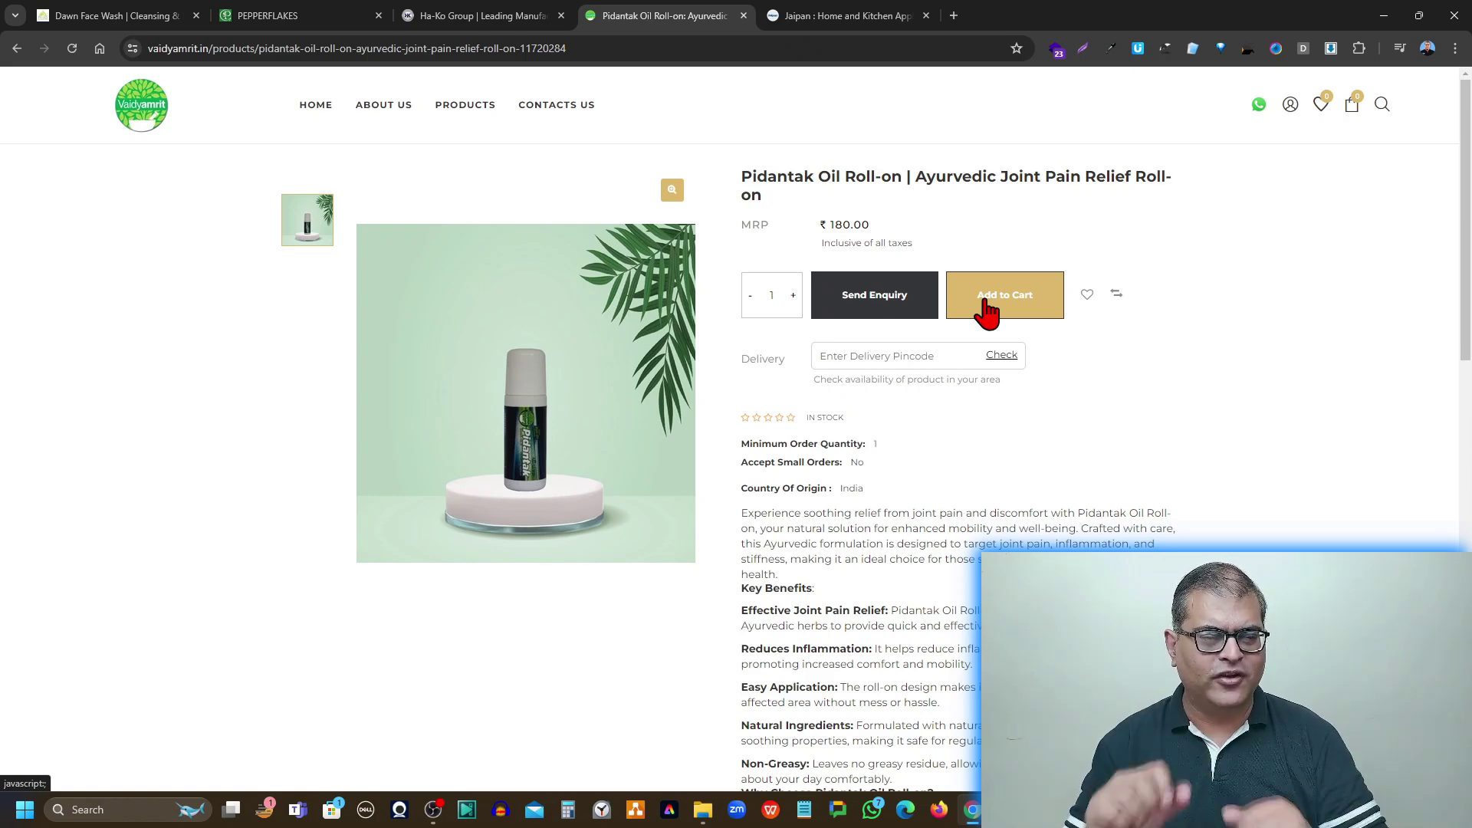
pyautogui.click(121, 17)
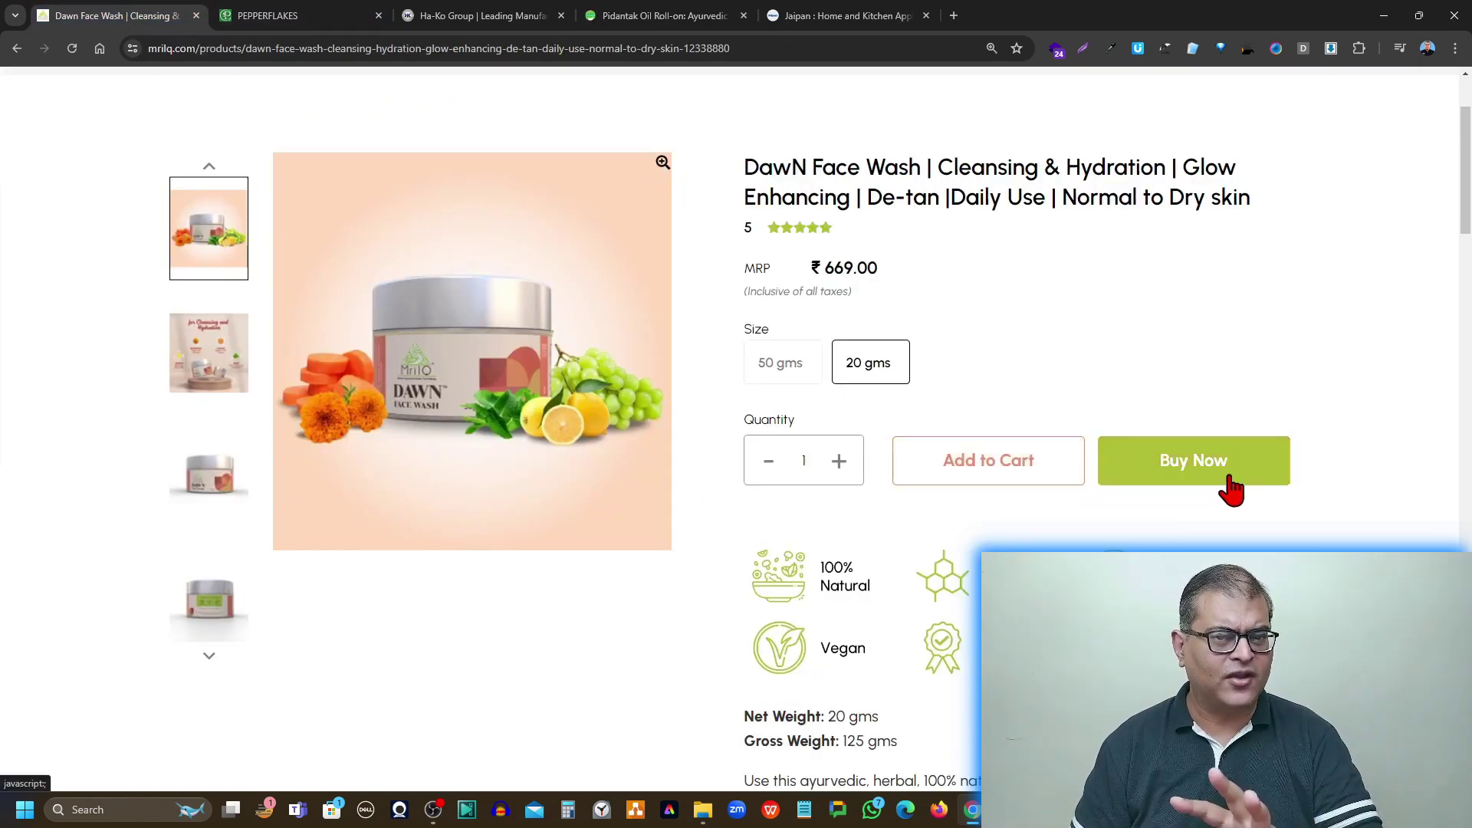
pyautogui.click(667, 15)
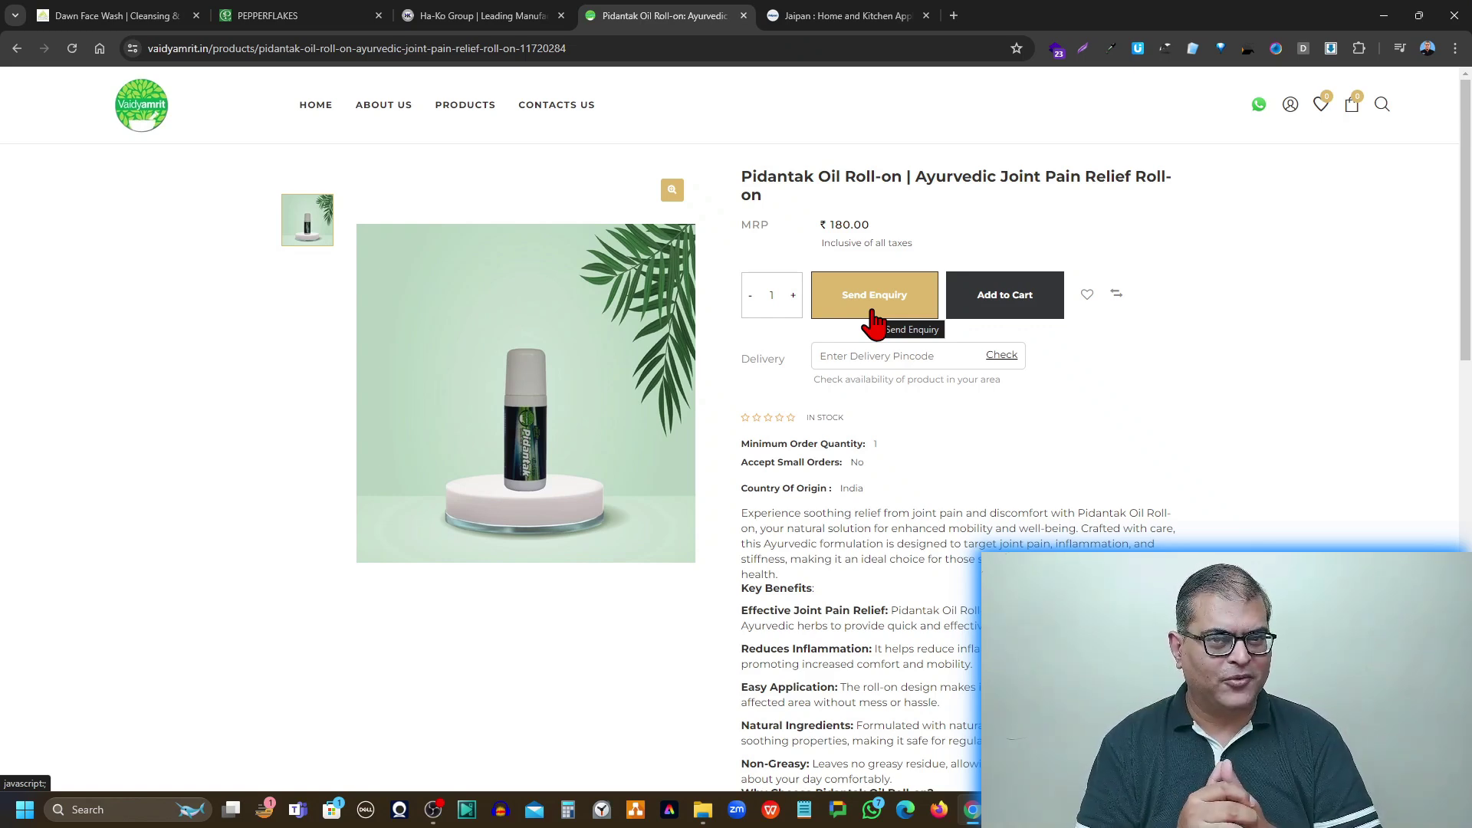
# Compare it with the Pepperflakes and face wash pages, then go to the Jaipan store homepage.
pyautogui.click(299, 17)
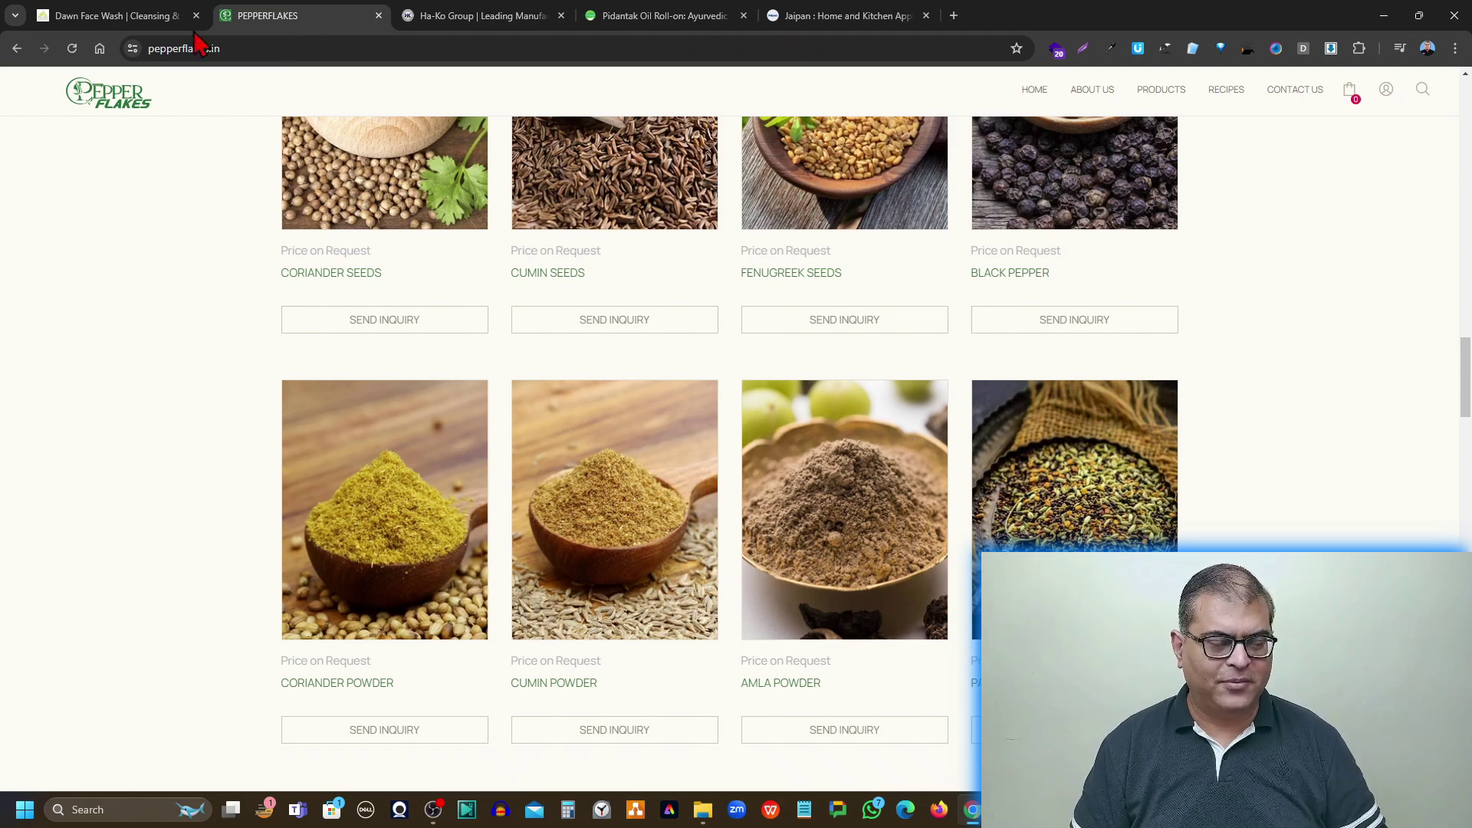
pyautogui.click(156, 34)
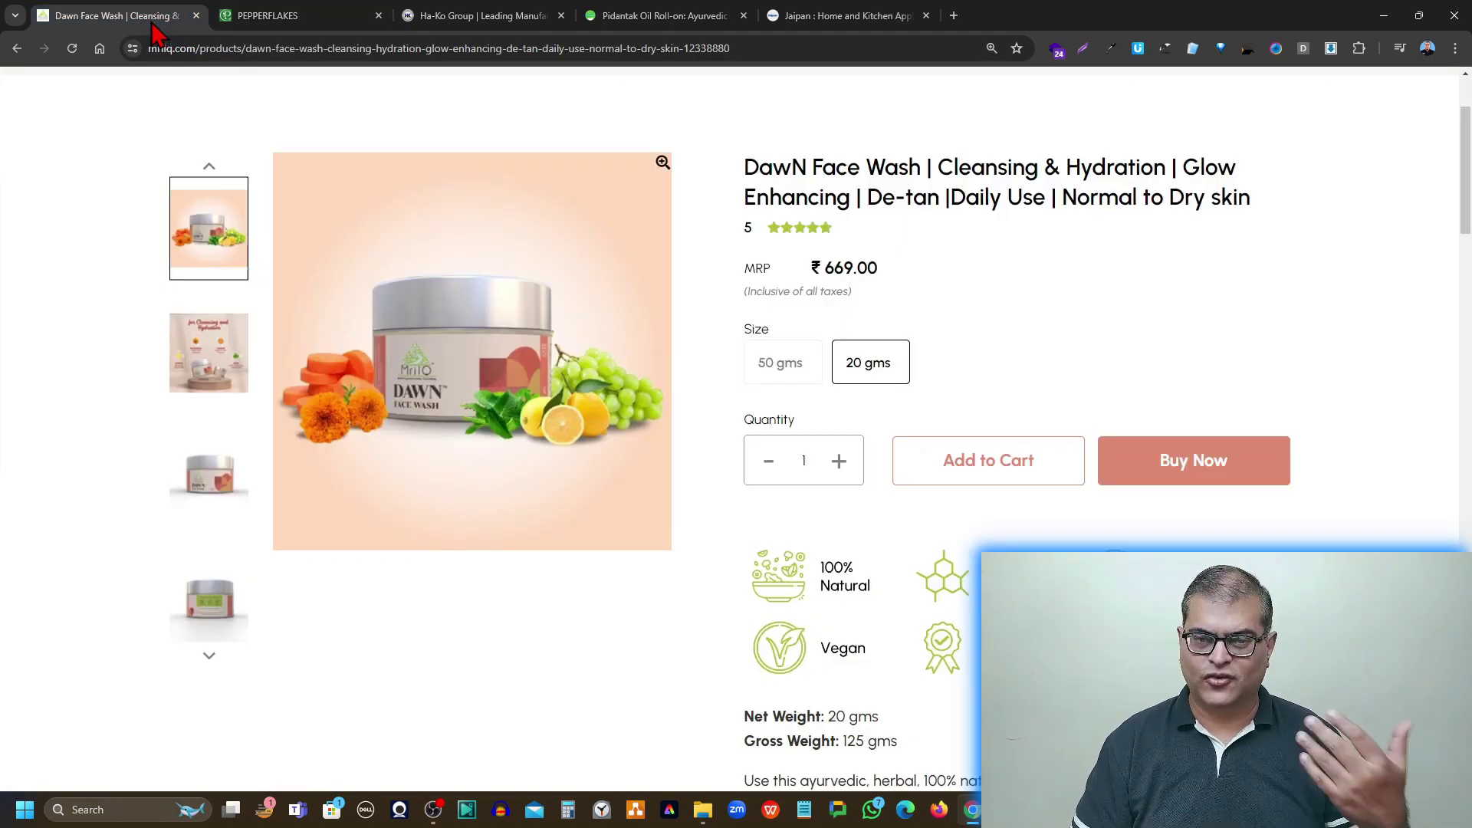
pyautogui.click(641, 29)
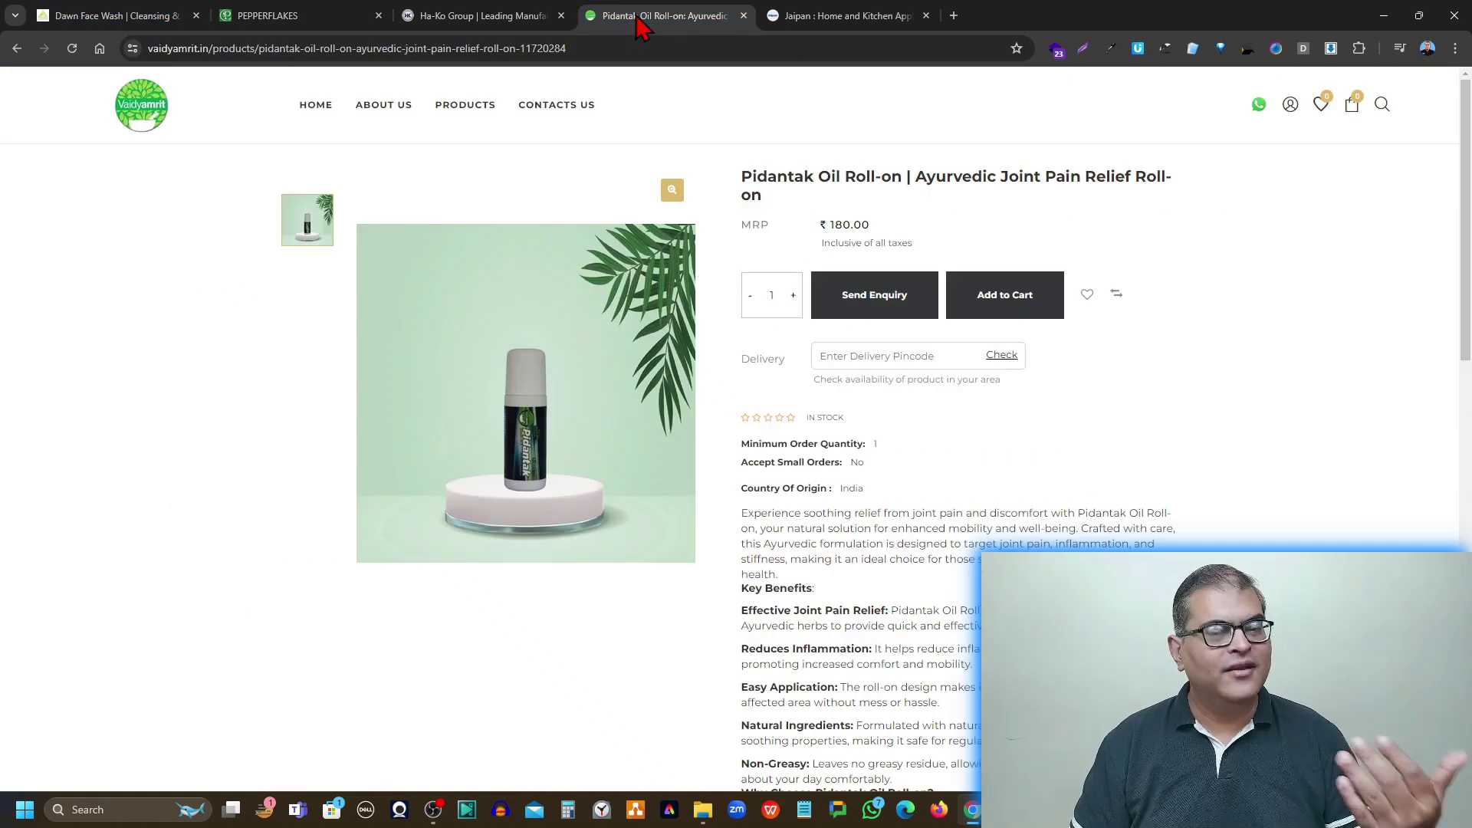
pyautogui.click(857, 26)
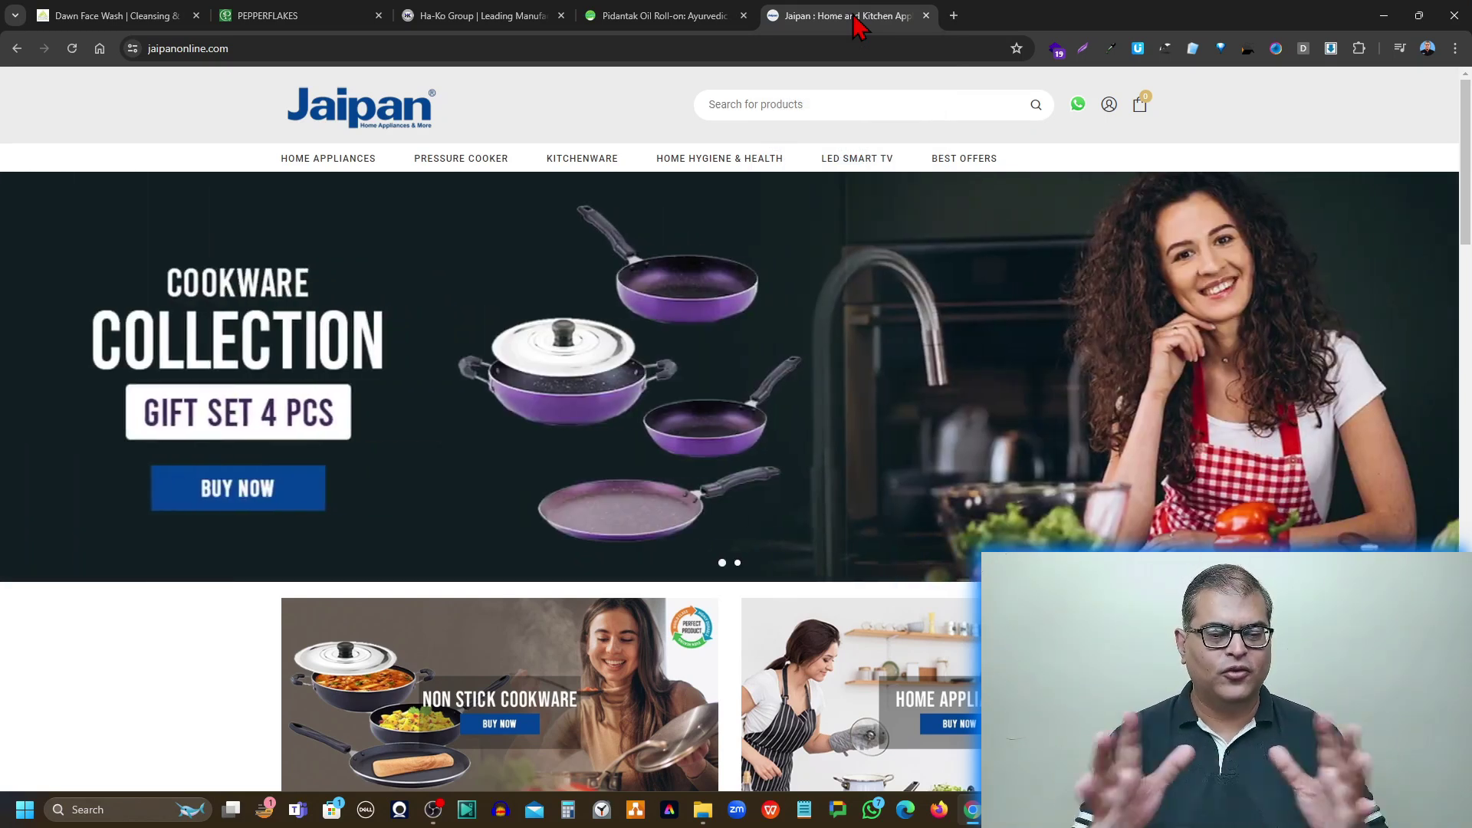
# Scroll Jaipan's homepage past the mixer grinders to the distributor, bulk-inquiry and service-request sections.
pyautogui.scroll(-8, 749, 328)
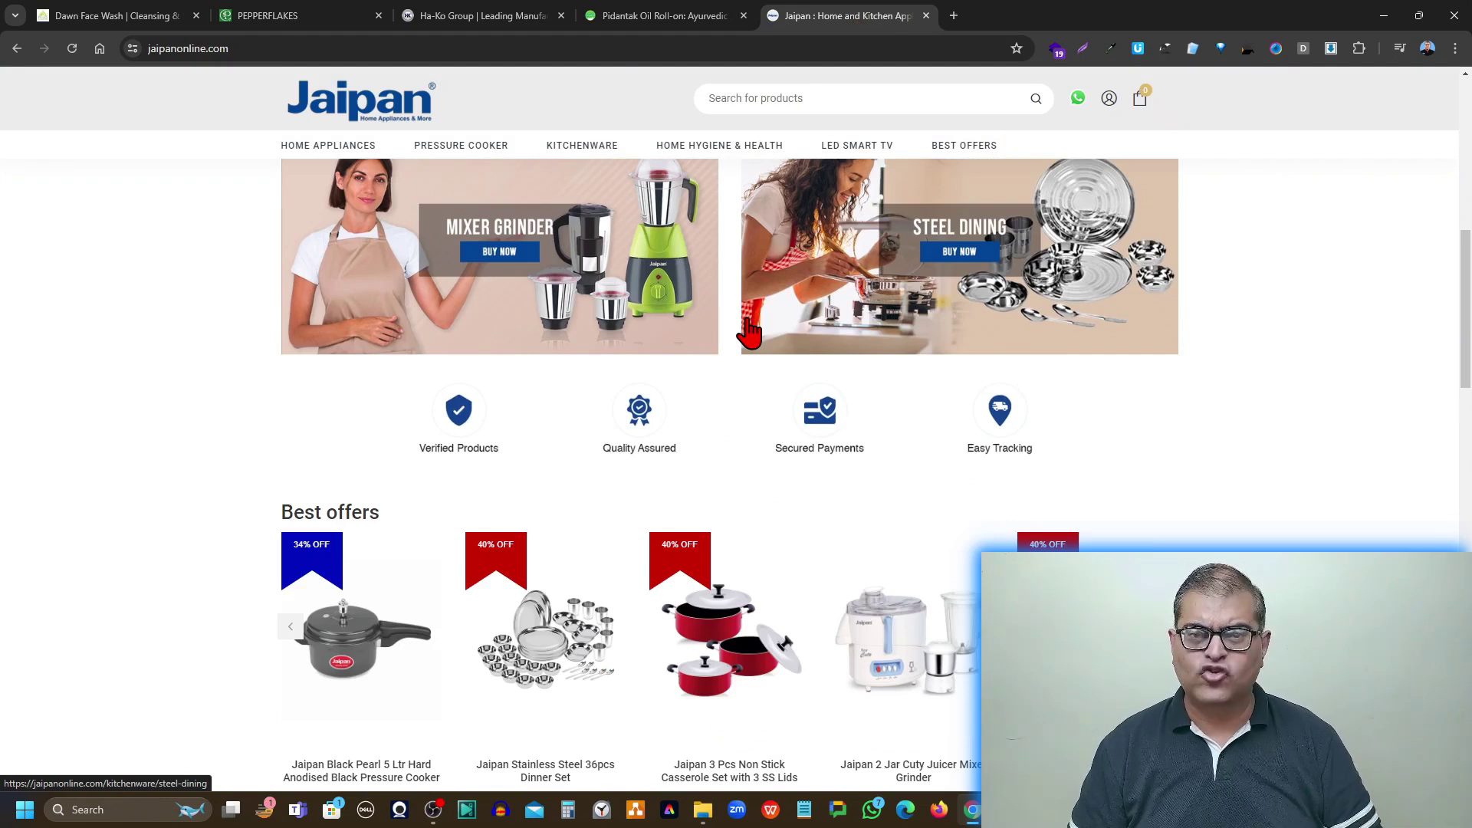
pyautogui.click(82, 19)
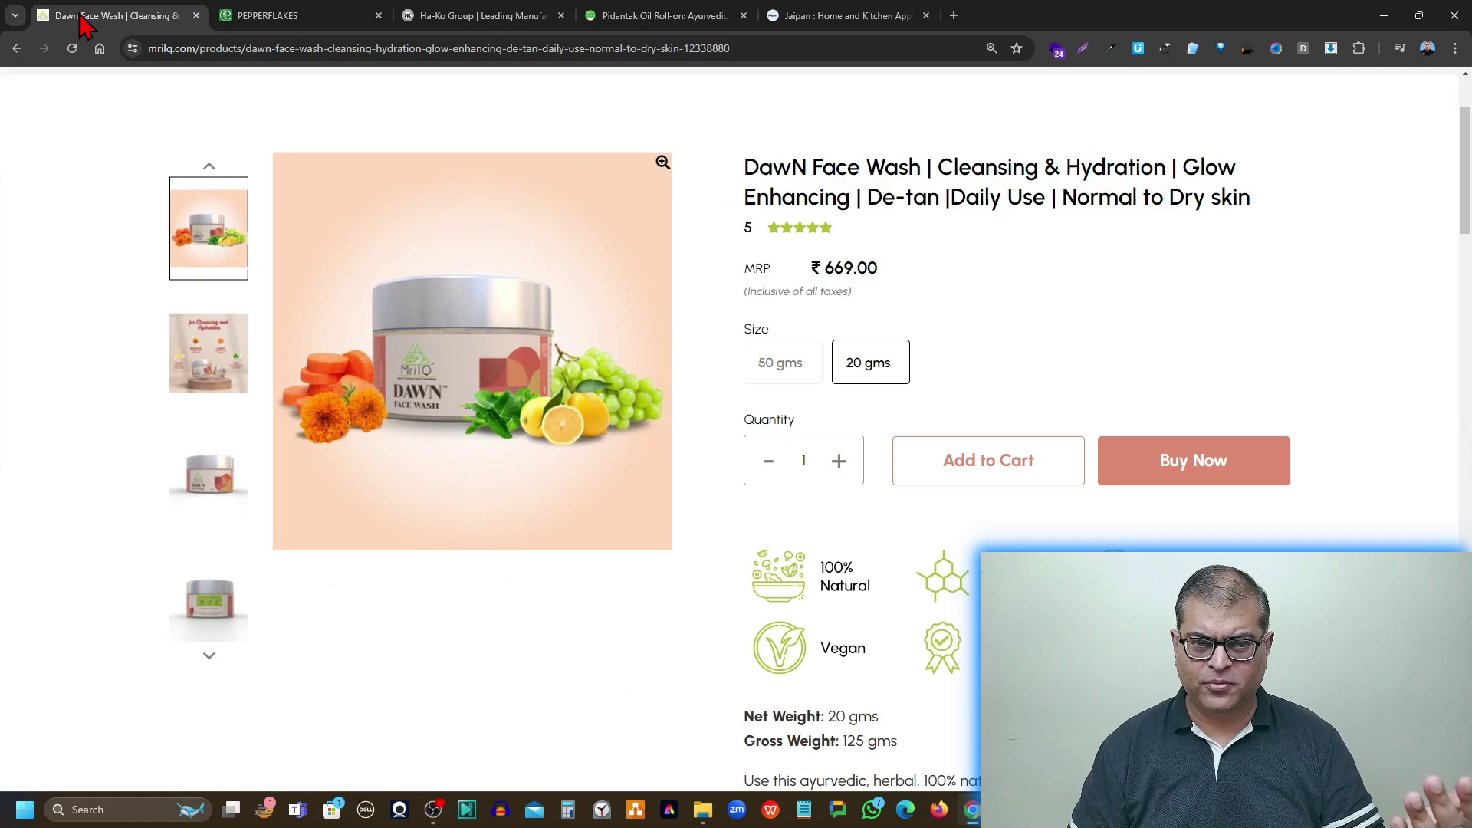
pyautogui.click(821, 20)
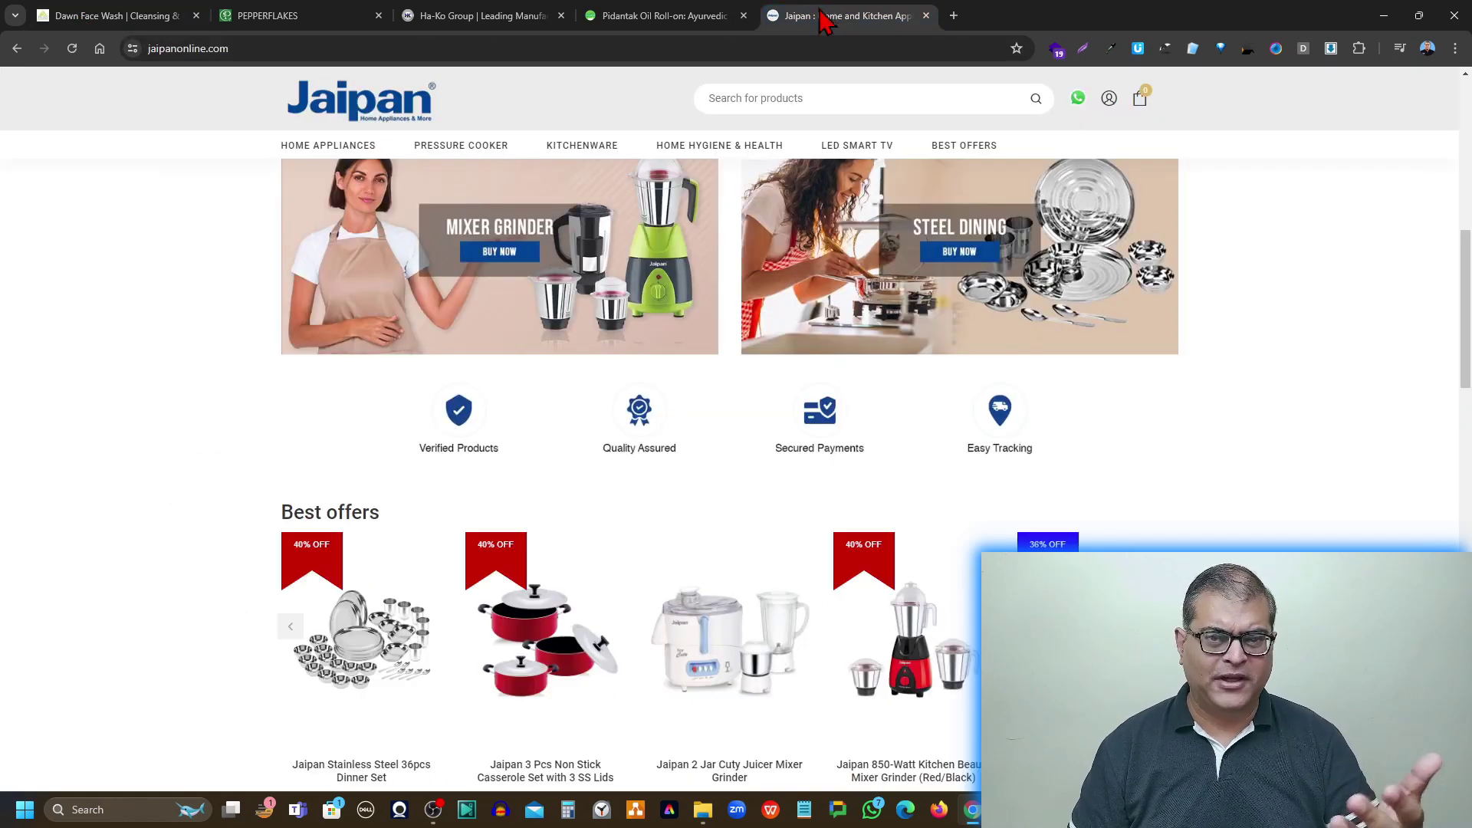
pyautogui.scroll(-4, 592, 443)
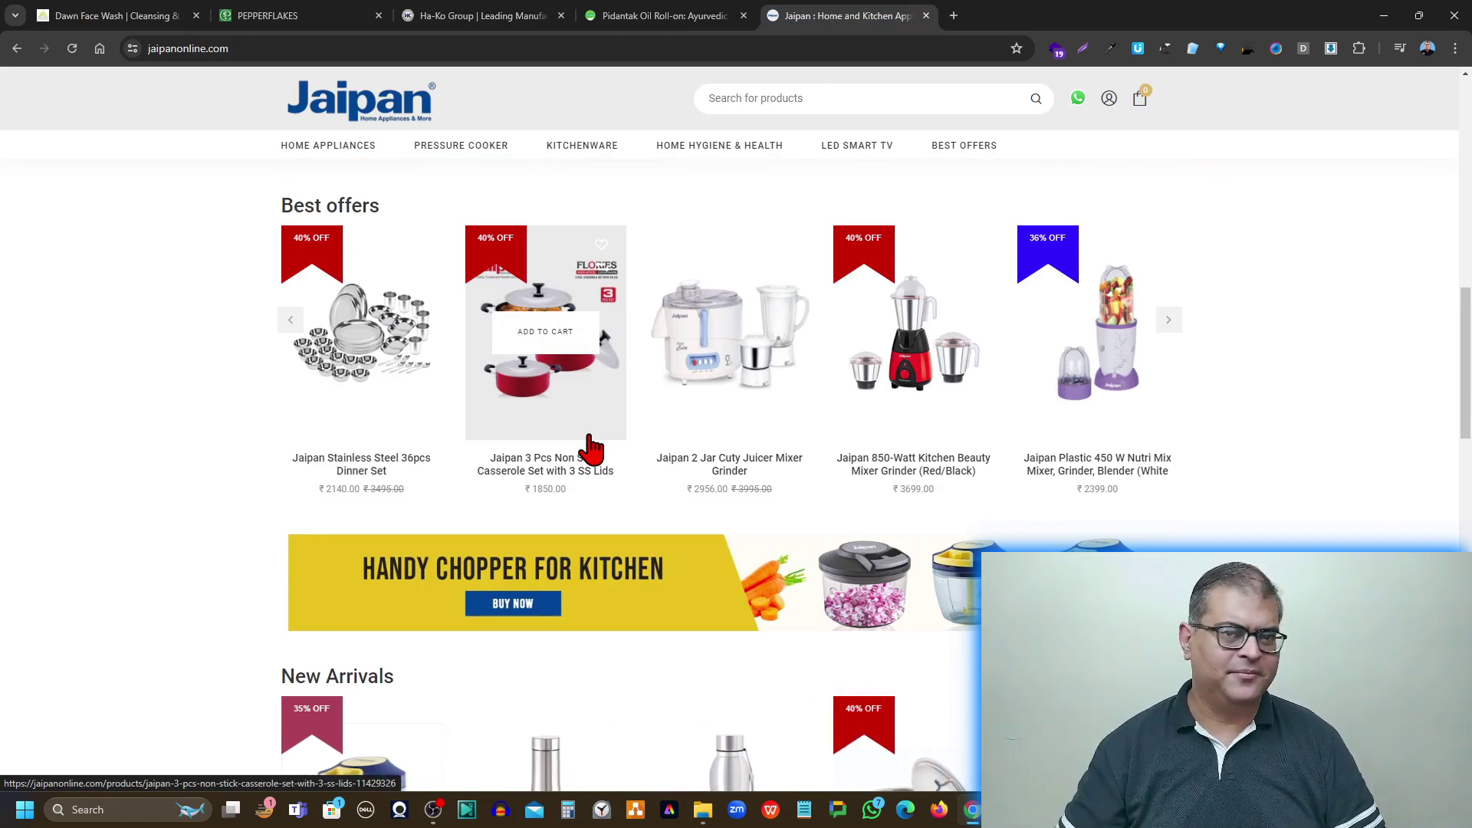
pyautogui.scroll(-1, 592, 451)
pyautogui.scroll(-10, 592, 452)
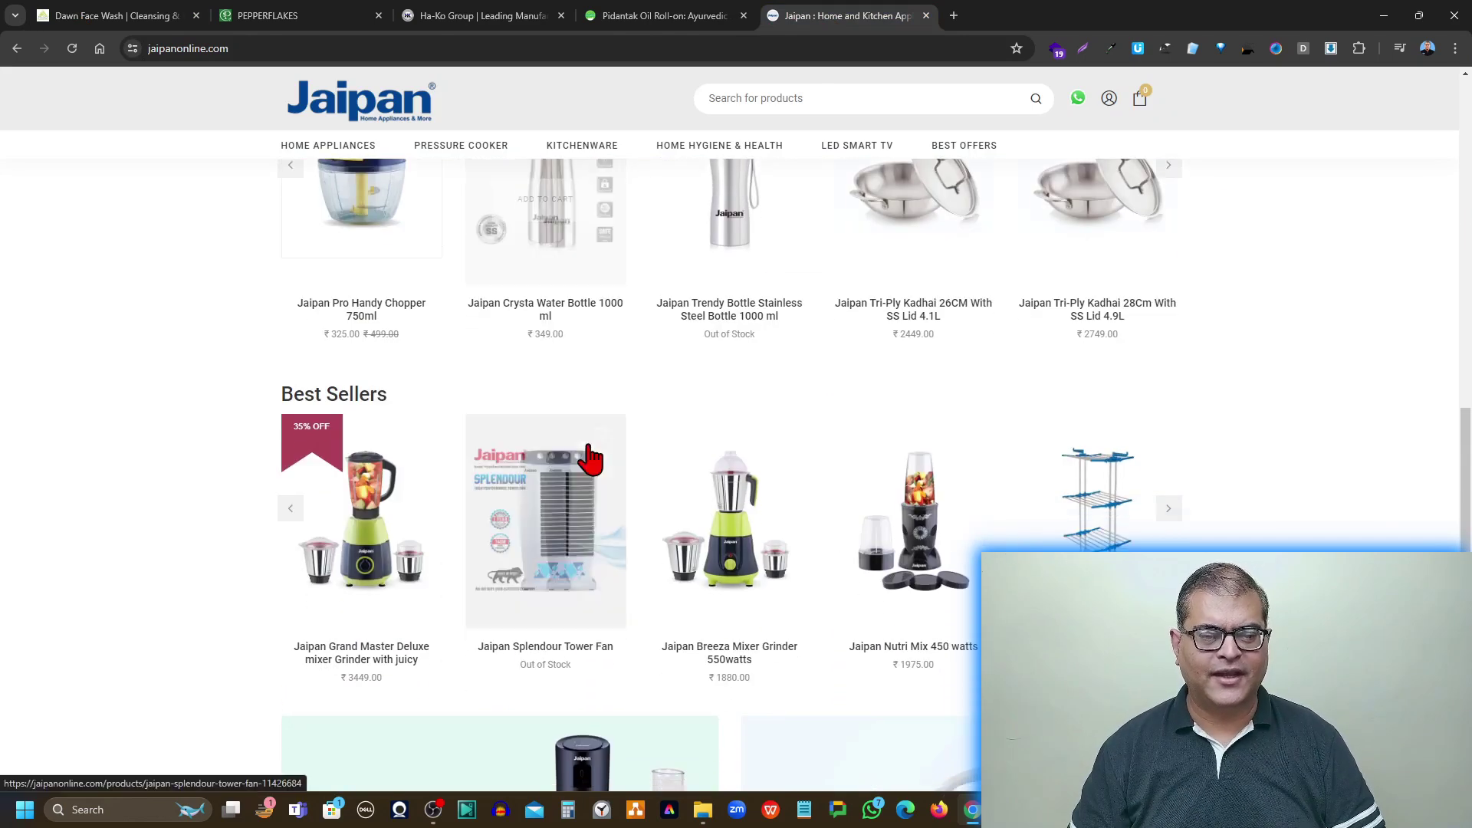
pyautogui.scroll(-2, 591, 458)
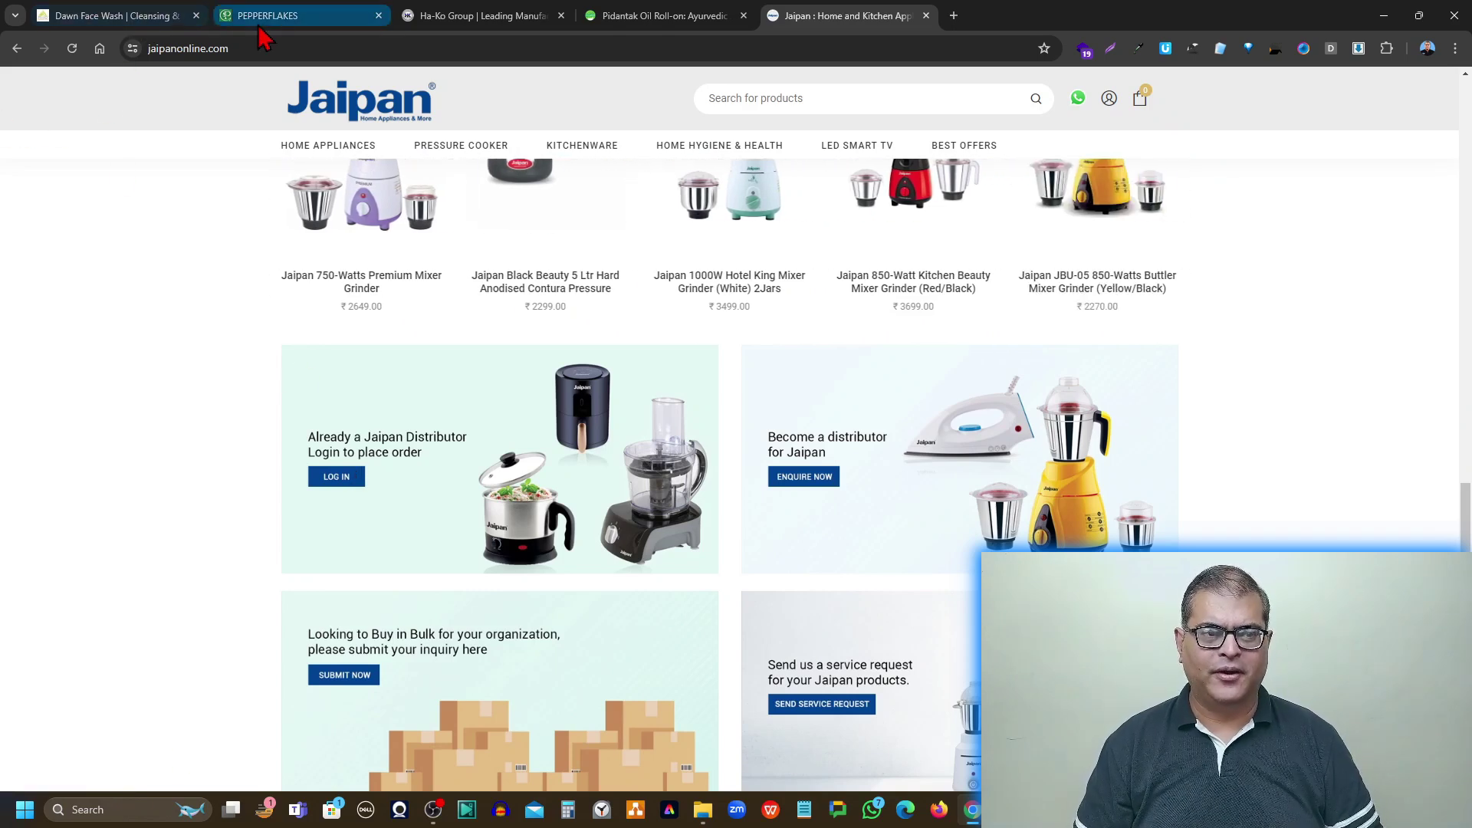
pyautogui.moveTo(261, 35)
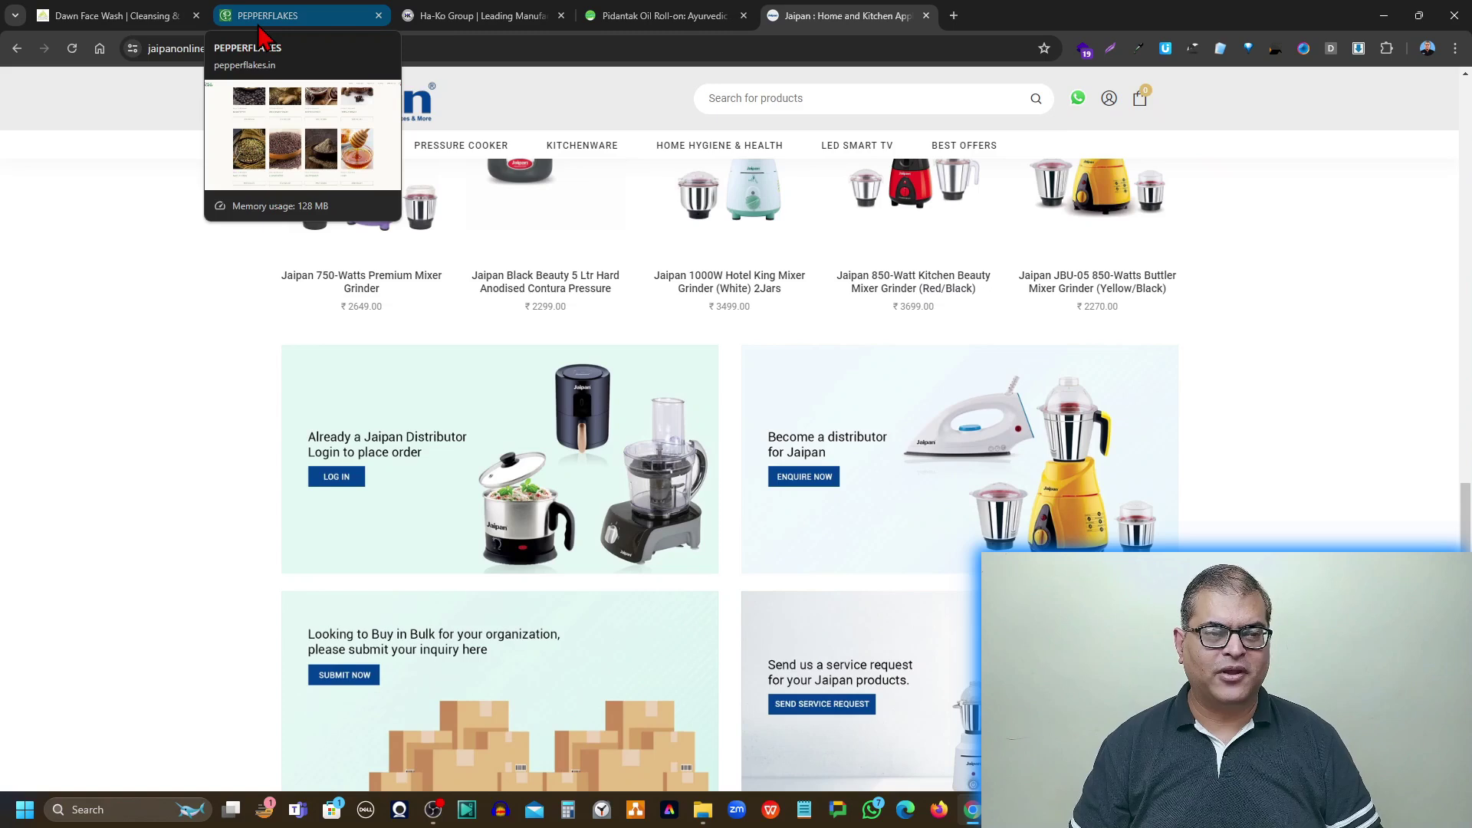
# Flip through the Pepperflakes, Dawn Face Wash and Pidantak Oil Roll-on storefront pages in turn.
pyautogui.click(259, 29)
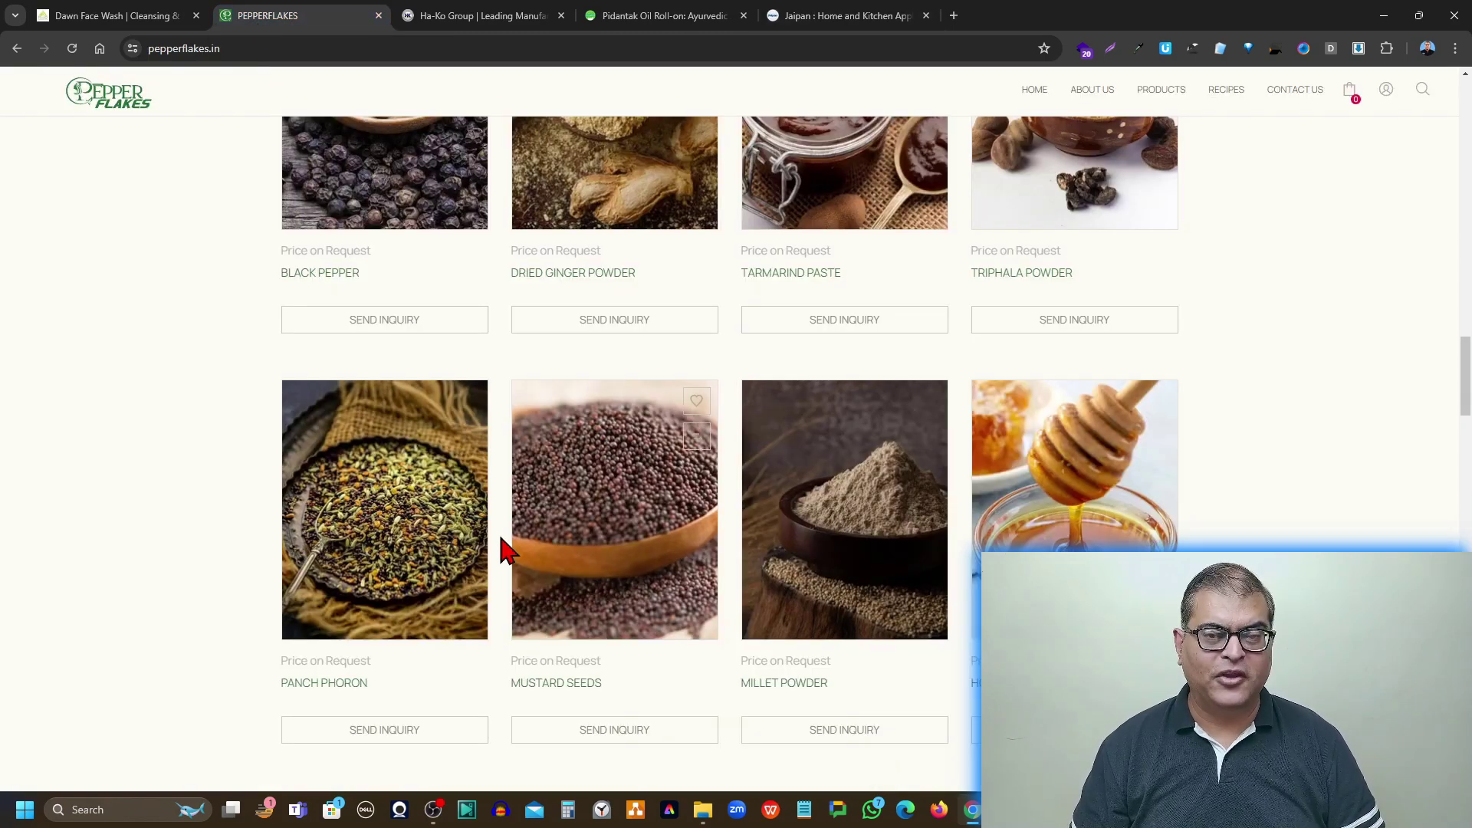
pyautogui.click(90, 16)
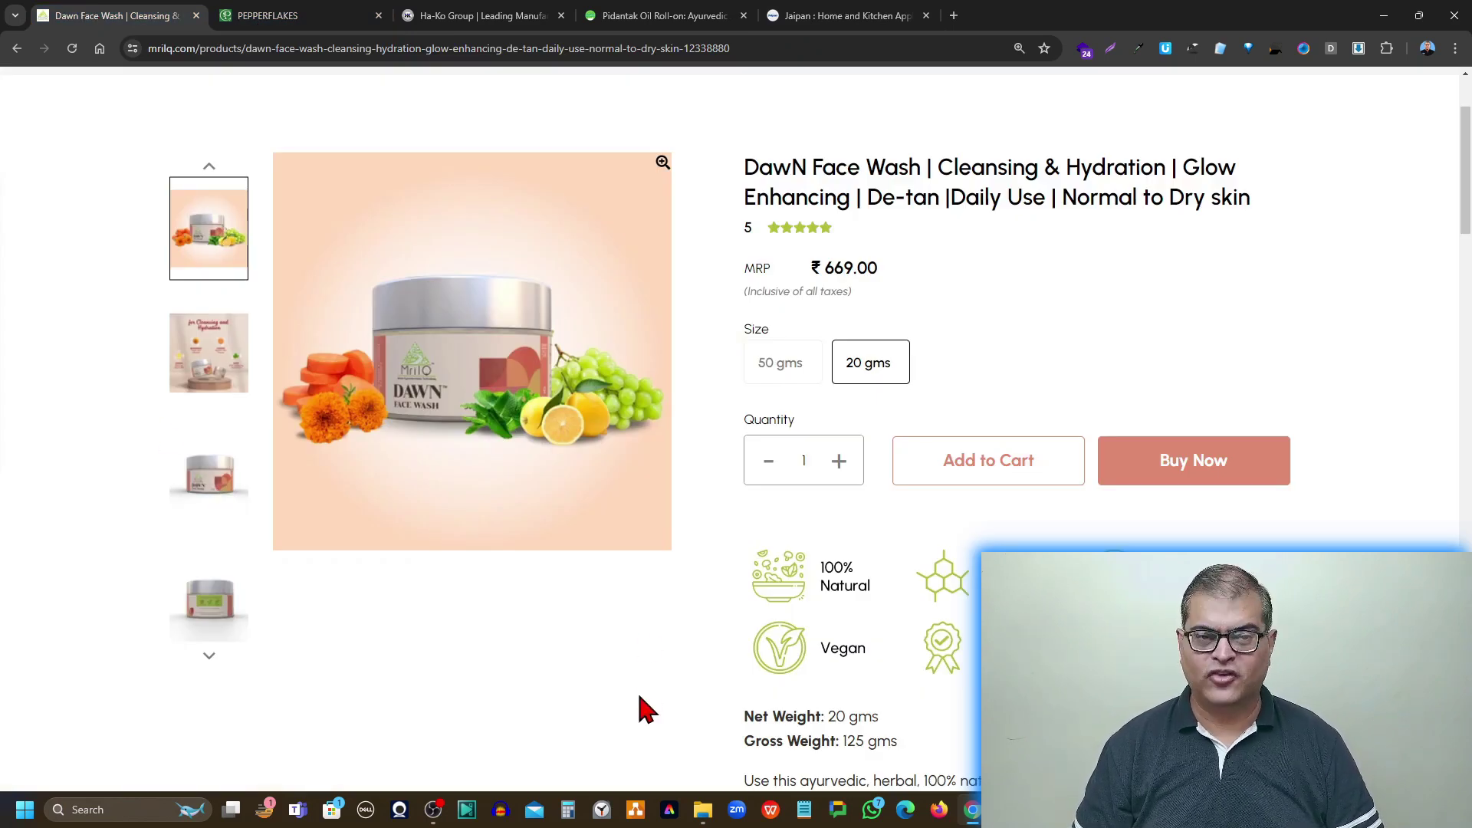
pyautogui.click(713, 17)
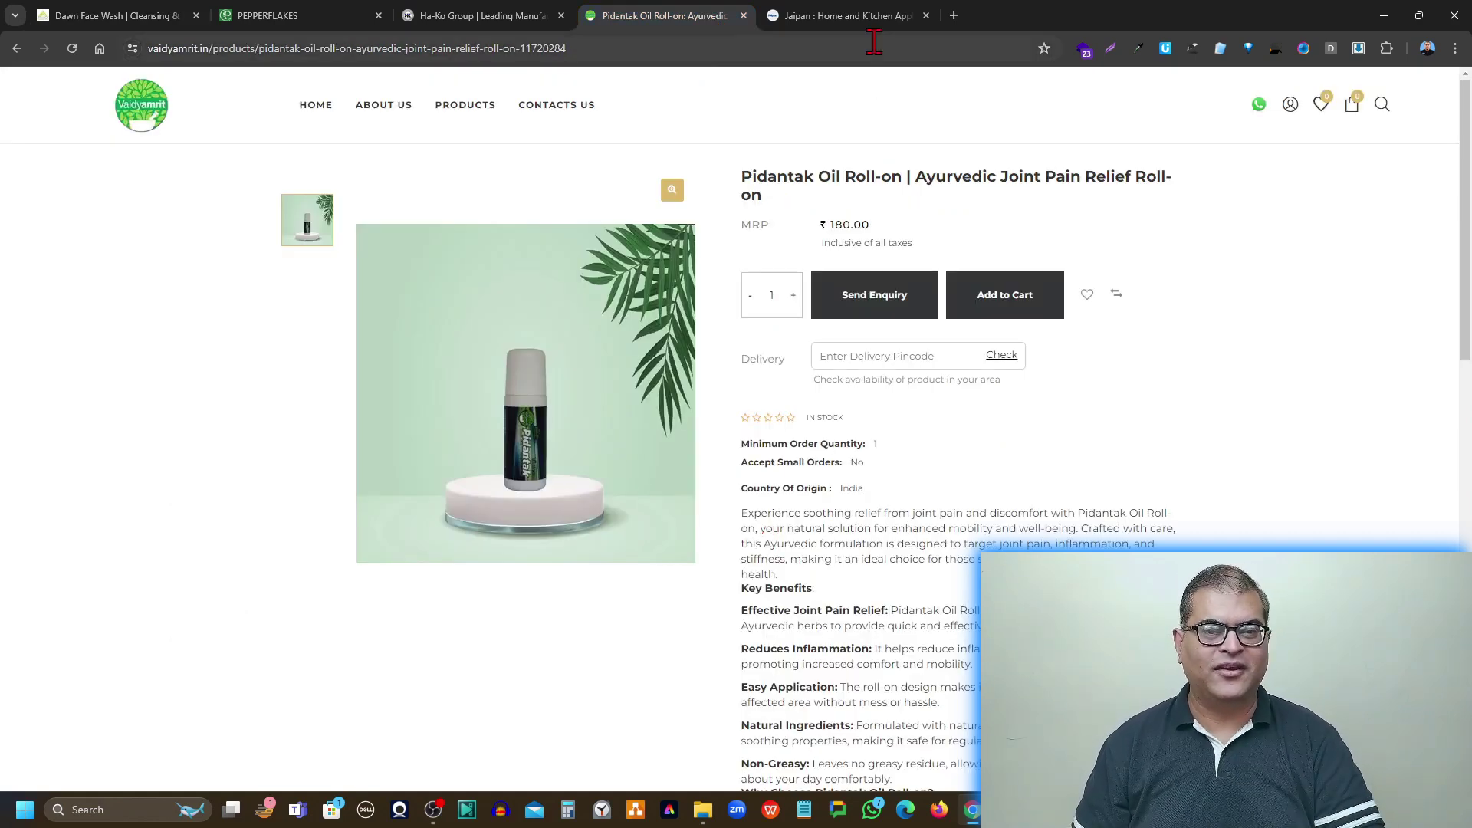
# Return to the Jaipan store homepage on the way to the GlobalLinker seller feed.
pyautogui.click(843, 15)
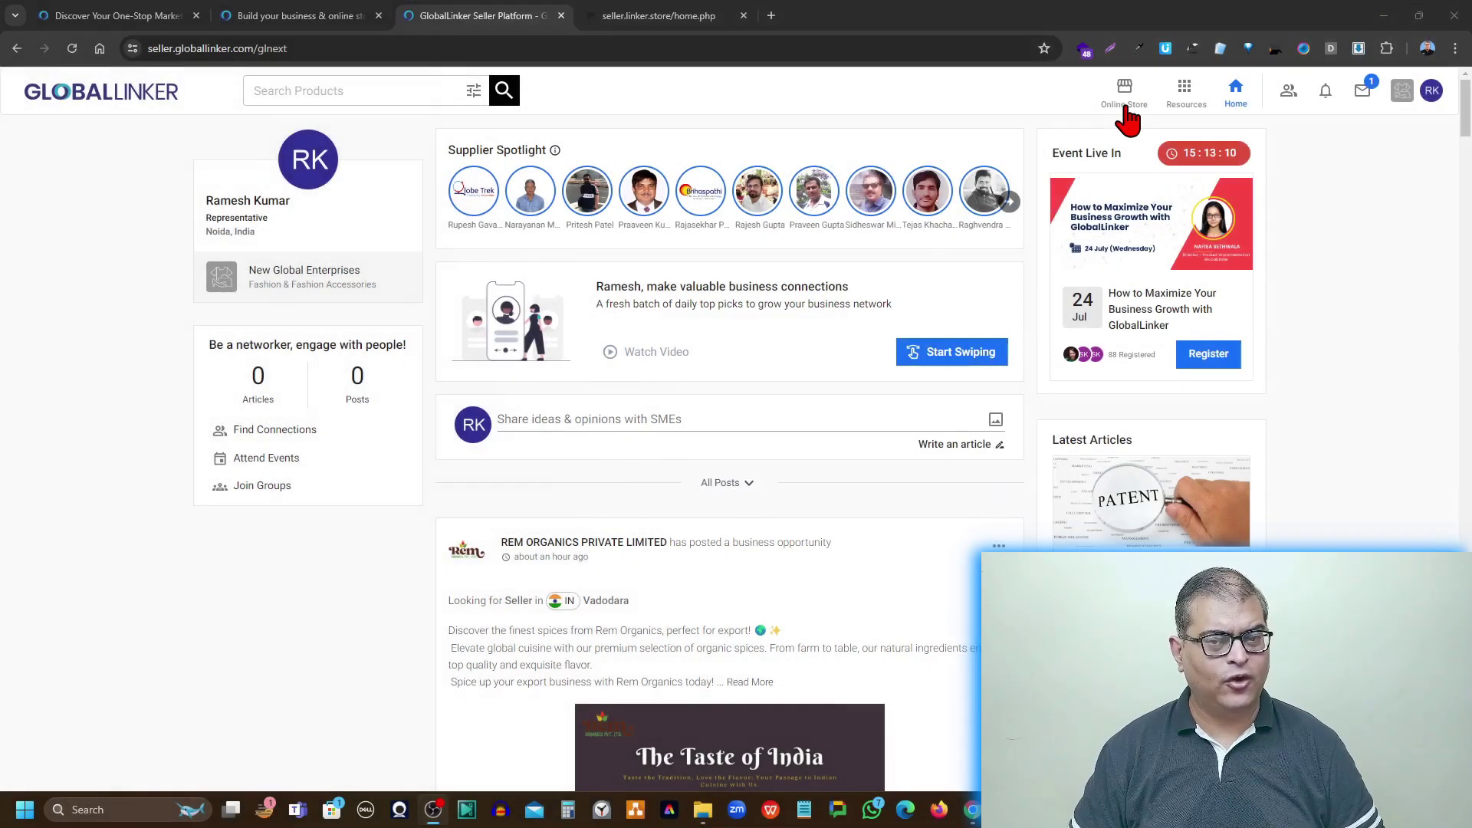
pyautogui.click(681, 18)
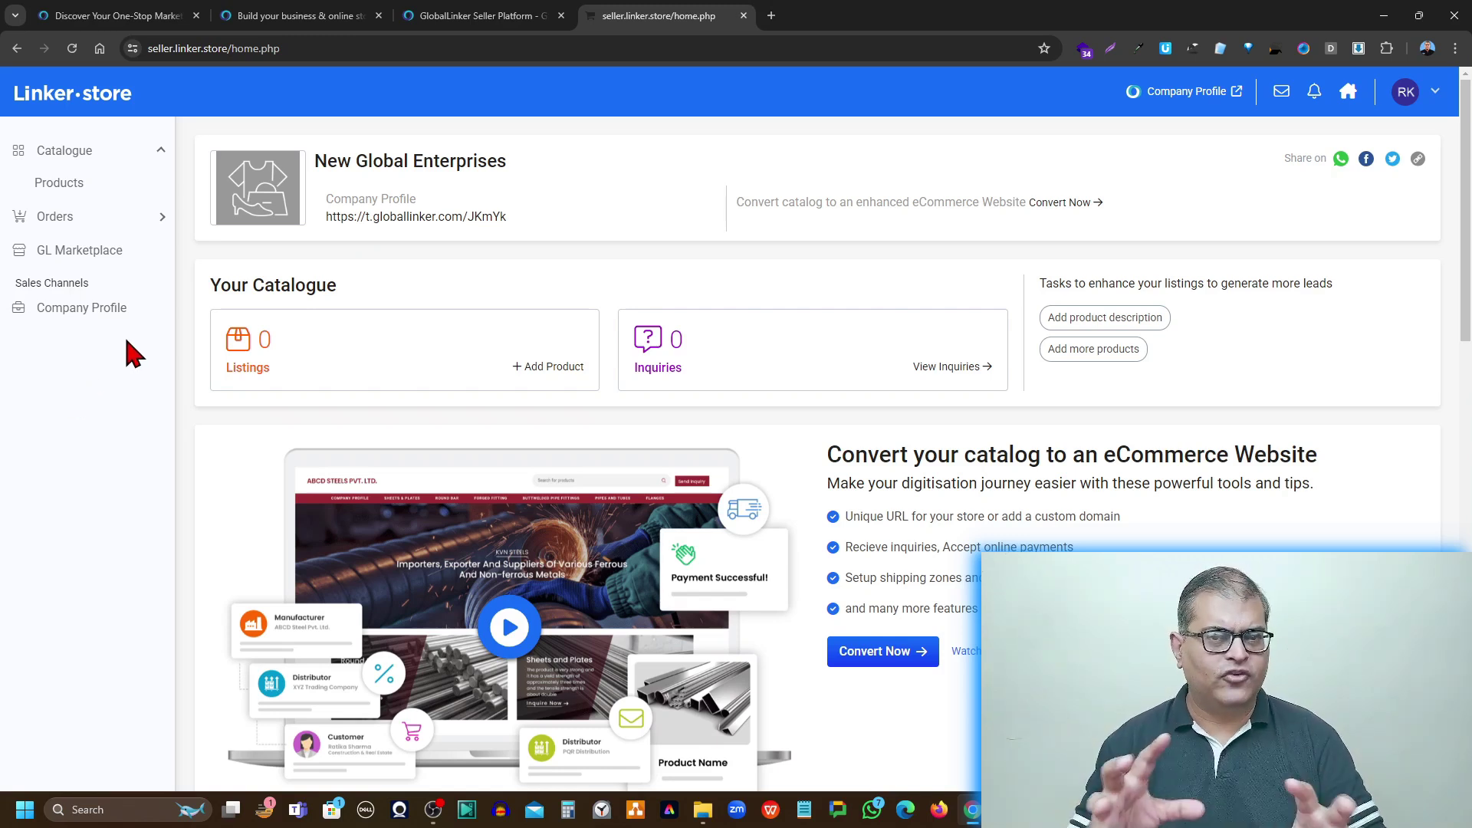
pyautogui.click(467, 14)
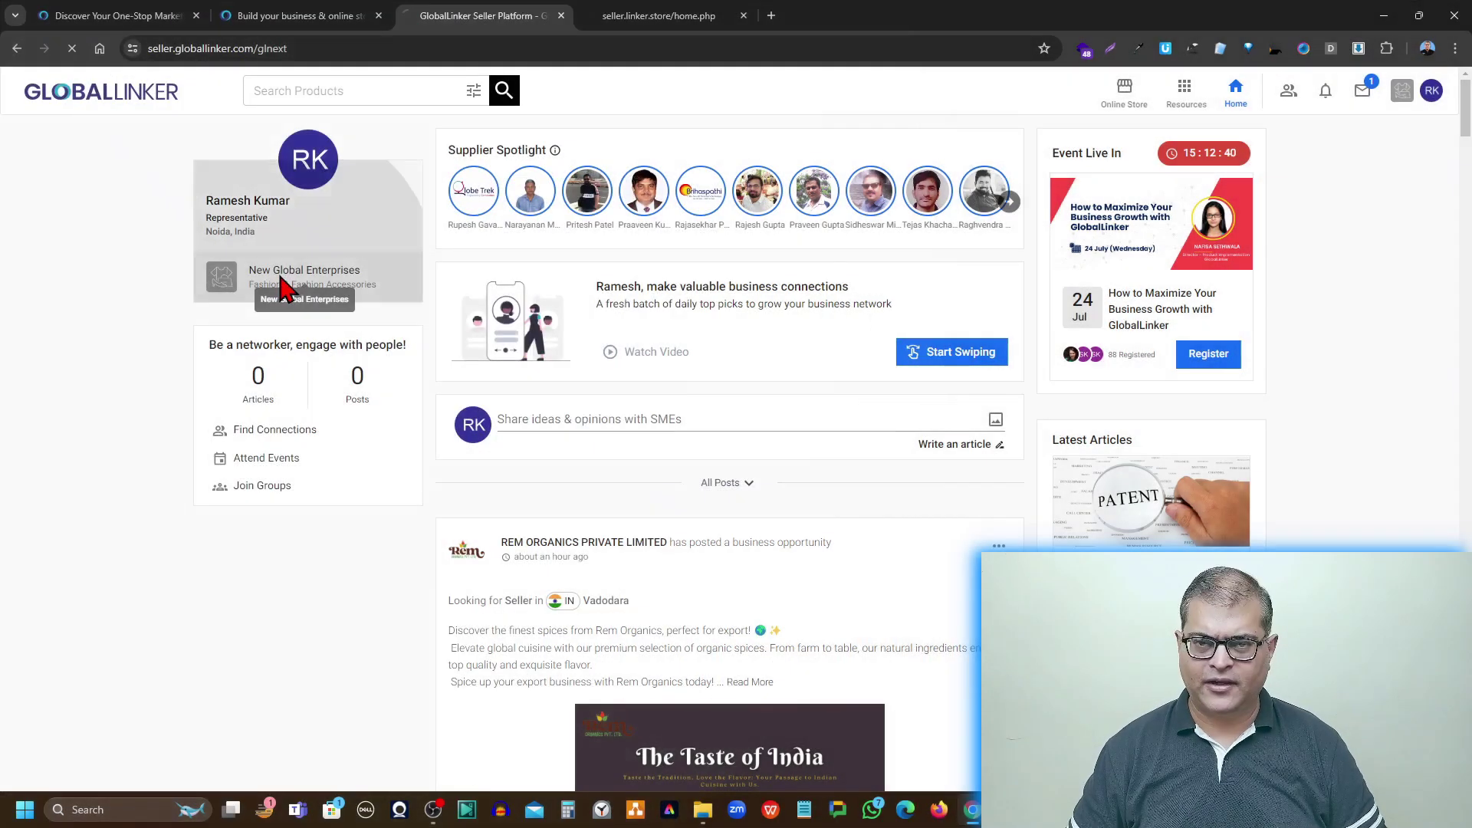
pyautogui.click(280, 287)
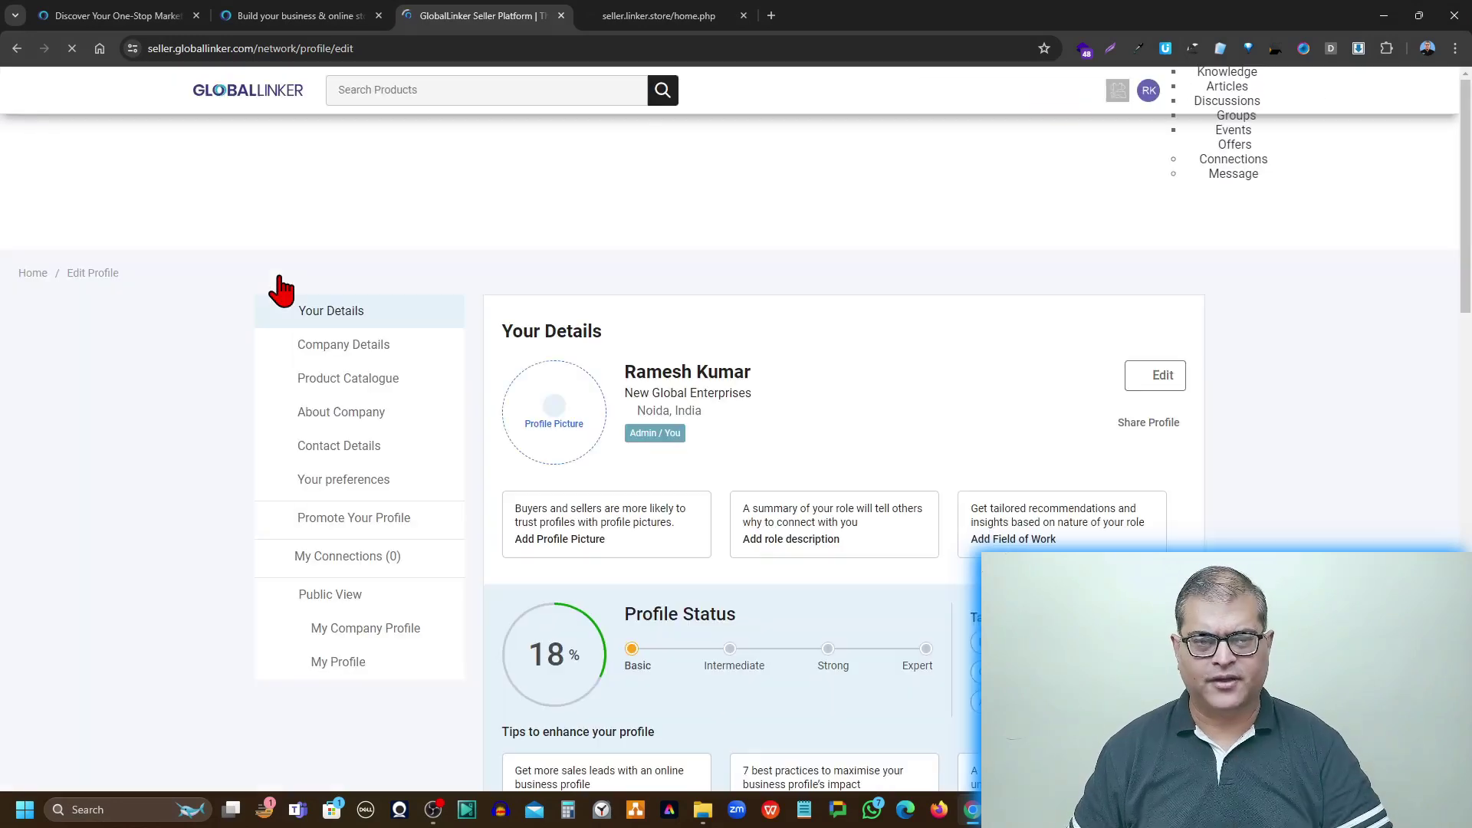
pyautogui.scroll(-6, 730, 375)
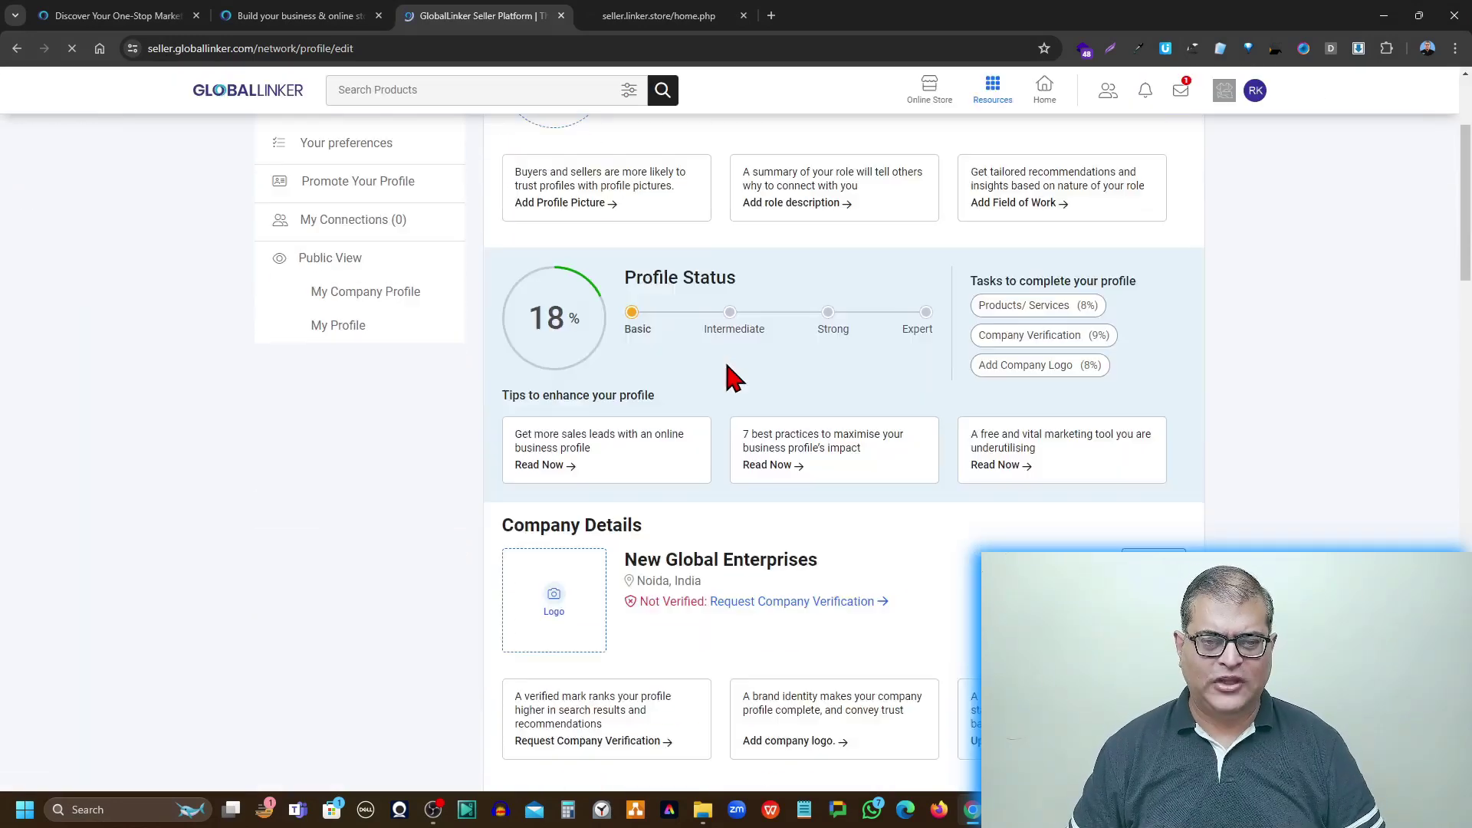
pyautogui.scroll(2, 729, 374)
pyautogui.scroll(3, 731, 375)
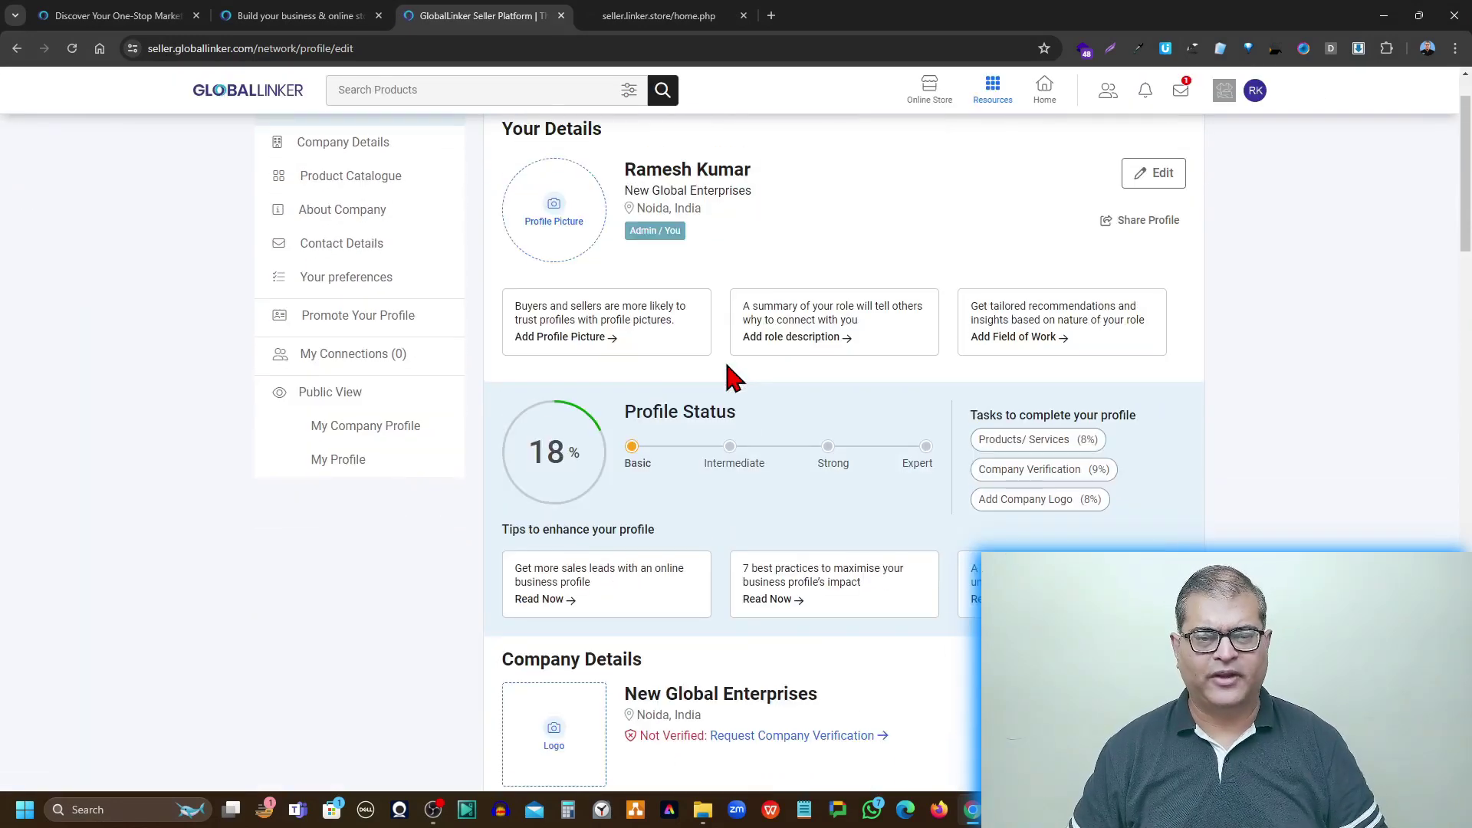
pyautogui.scroll(-7, 730, 375)
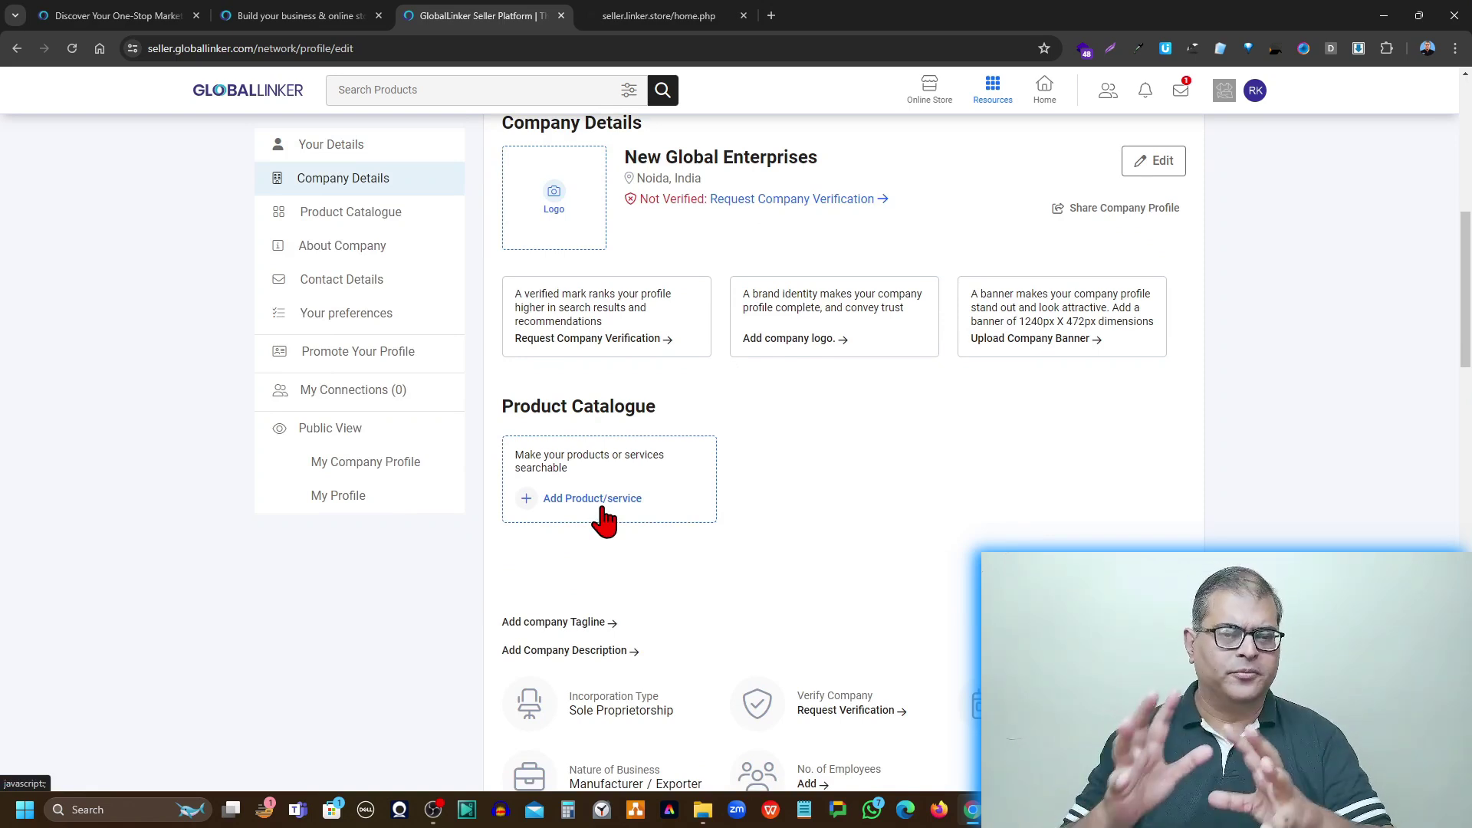
pyautogui.click(656, 23)
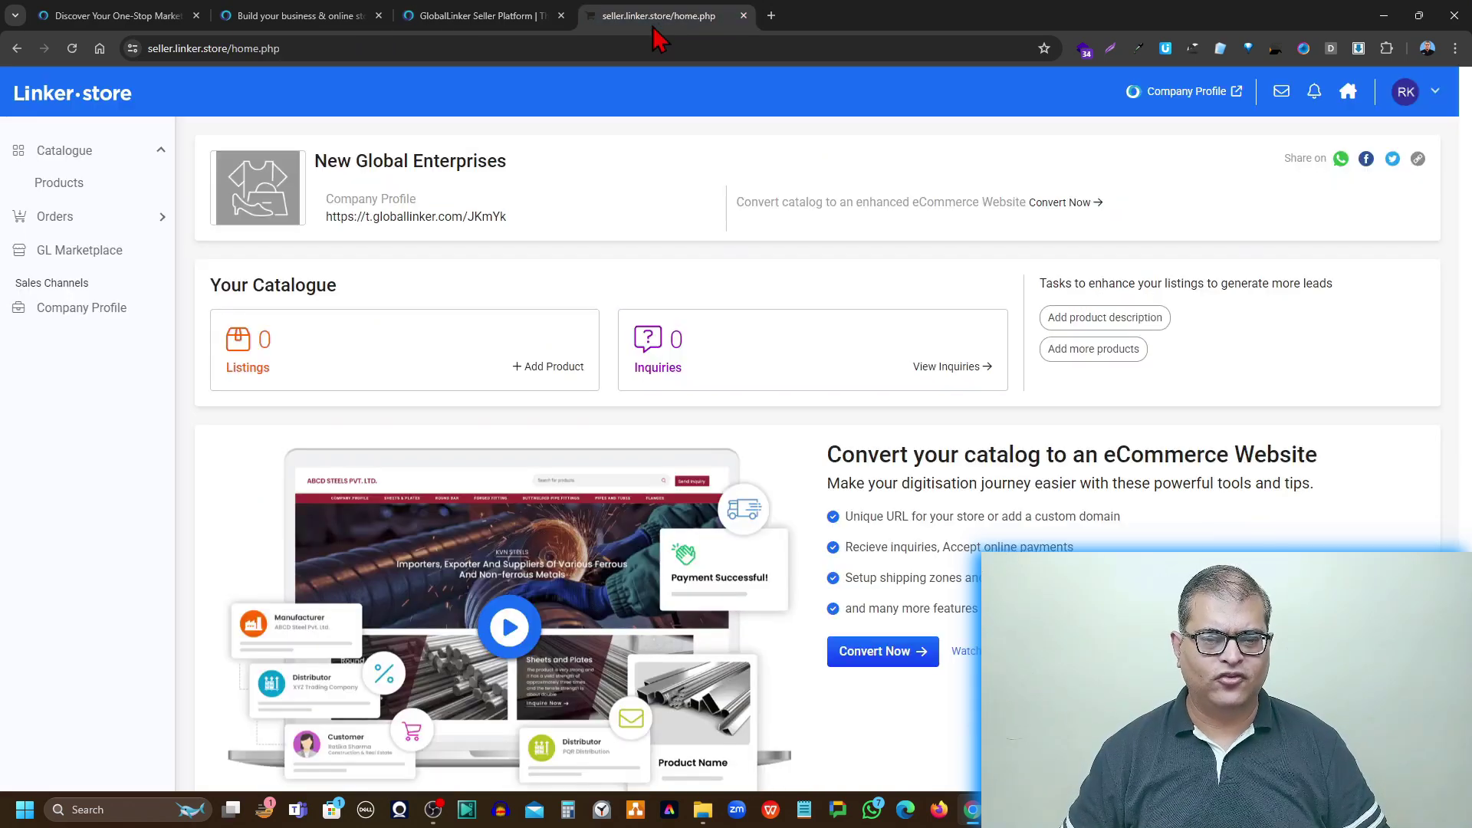
pyautogui.click(491, 17)
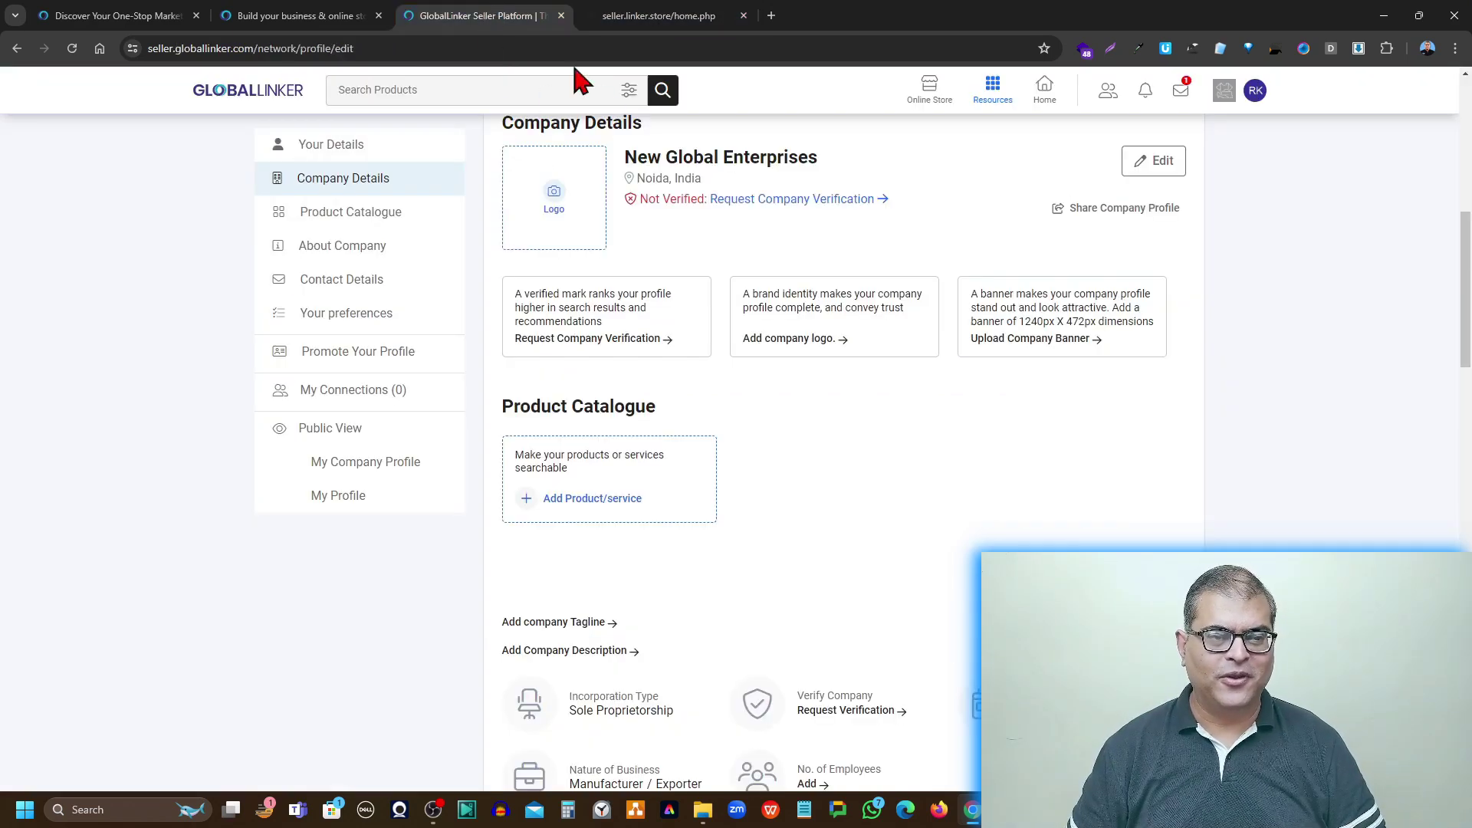
pyautogui.click(247, 98)
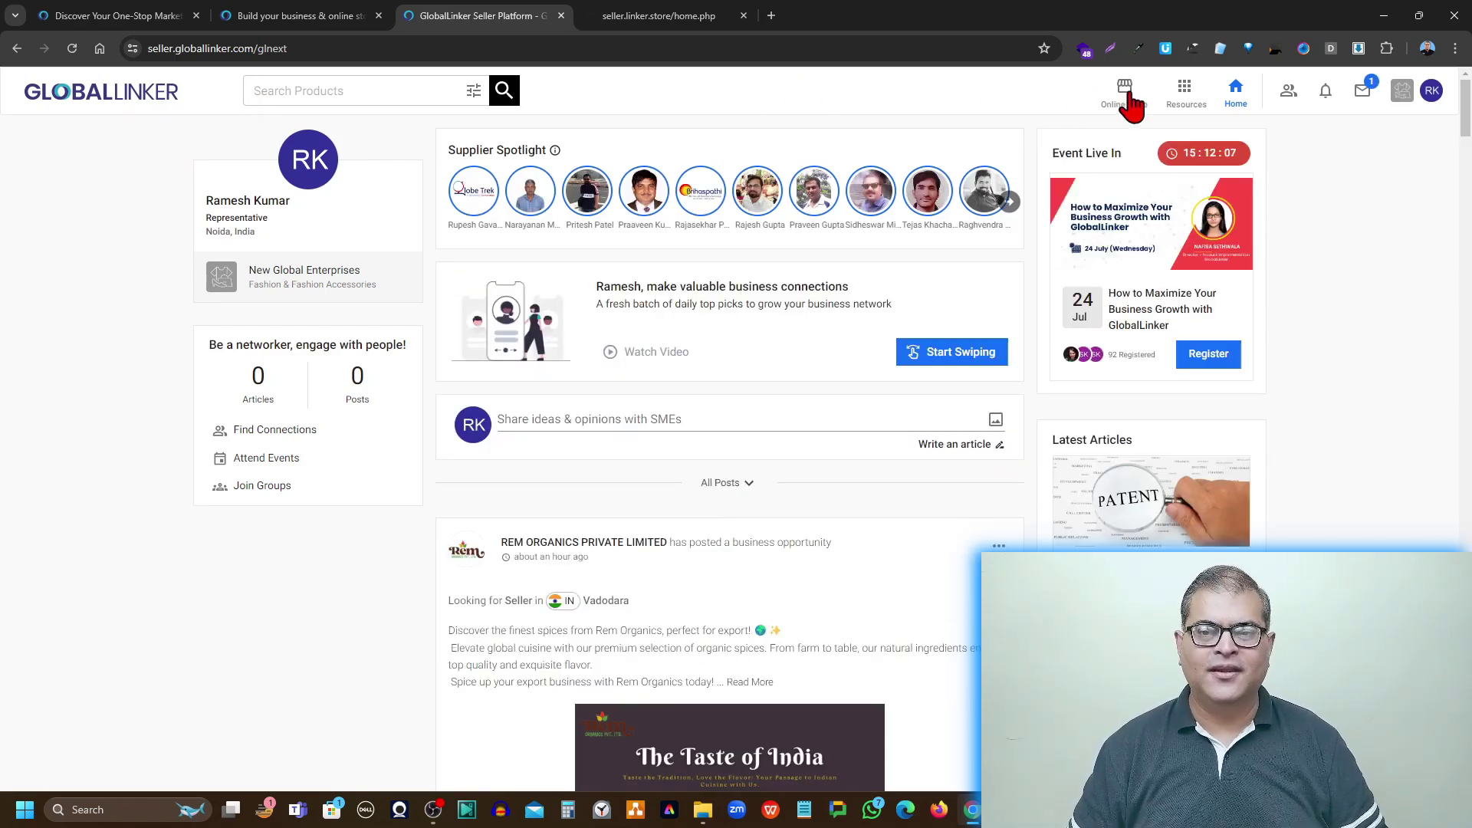
# On the Linker.store seller dashboard, choose Convert Now to start the eCommerce website questionnaire.
pyautogui.click(659, 19)
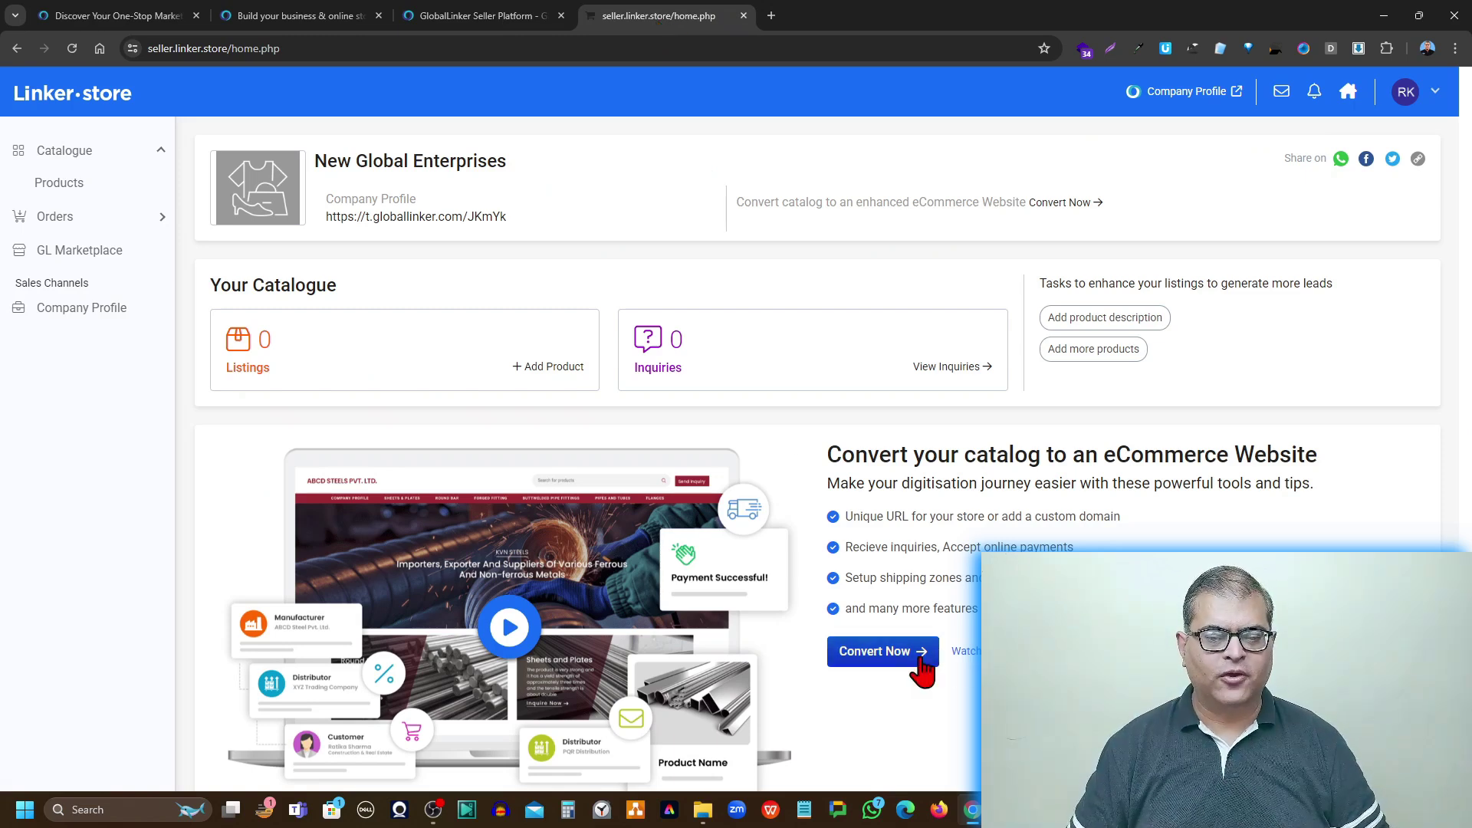
pyautogui.click(882, 661)
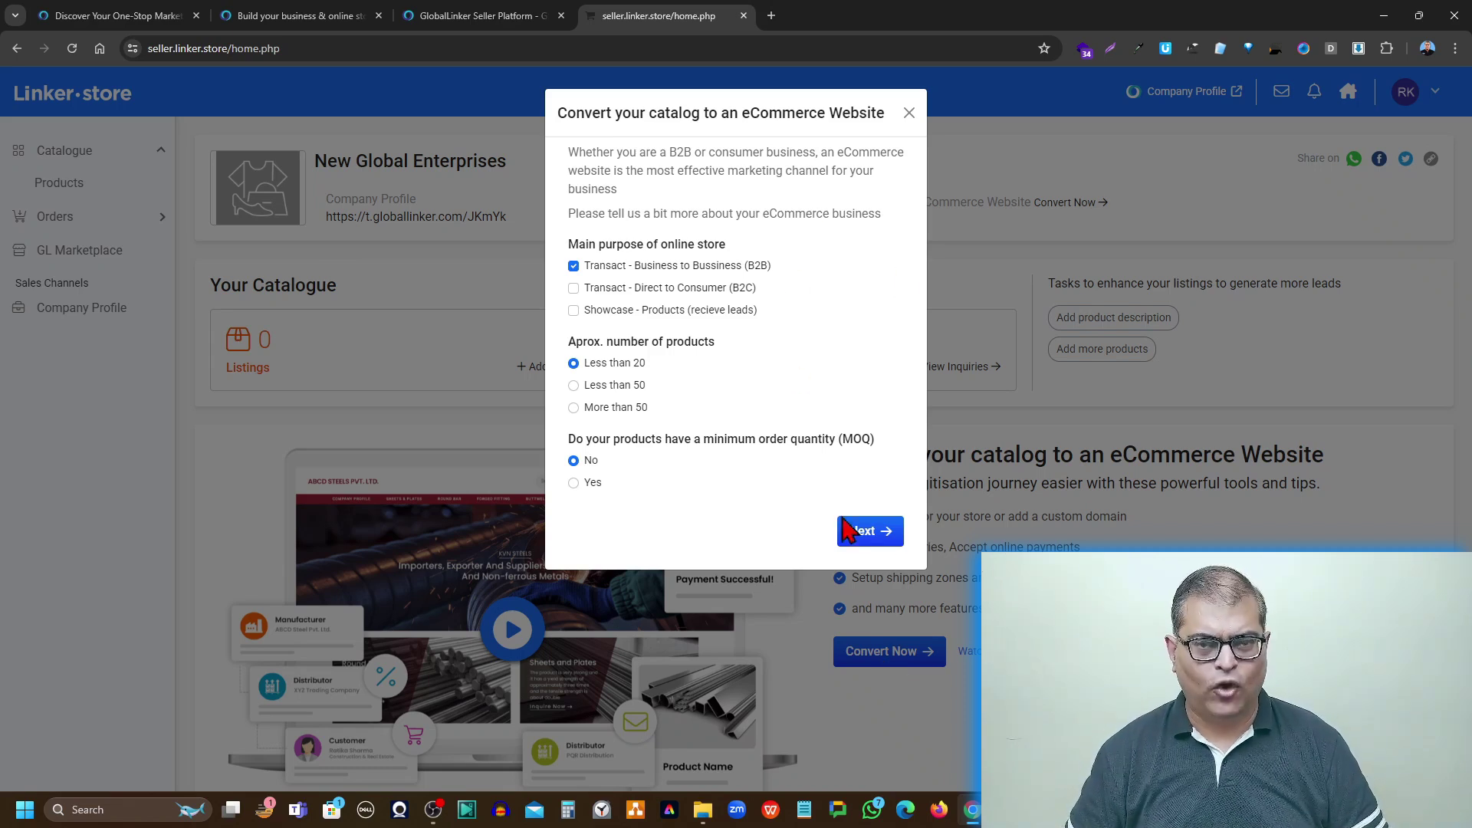
# Continue past the questionnaire to the template picker and load more designs beyond Glowing, Agni and Expressions.
pyautogui.click(884, 539)
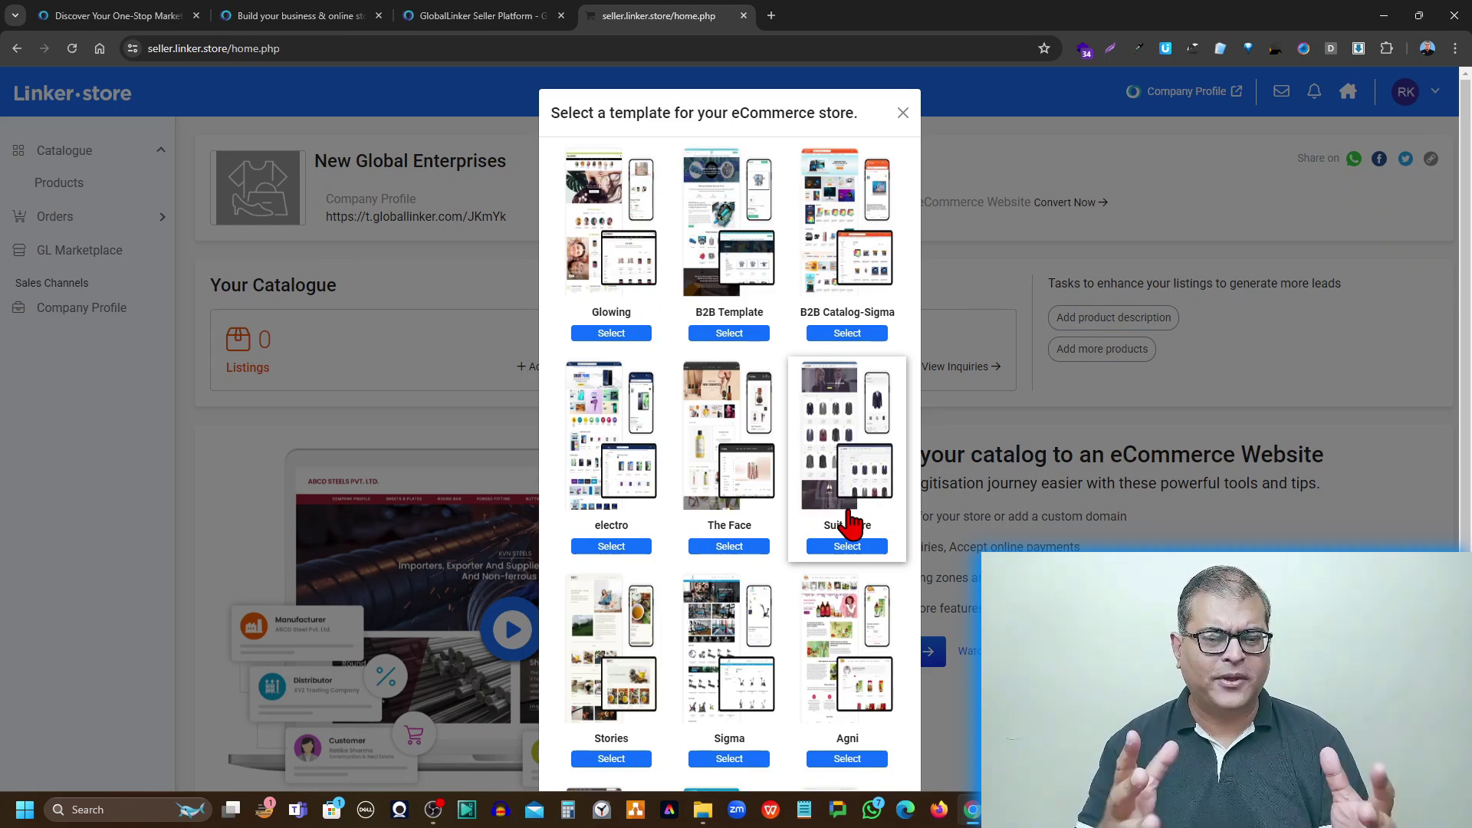
pyautogui.scroll(-3, 848, 525)
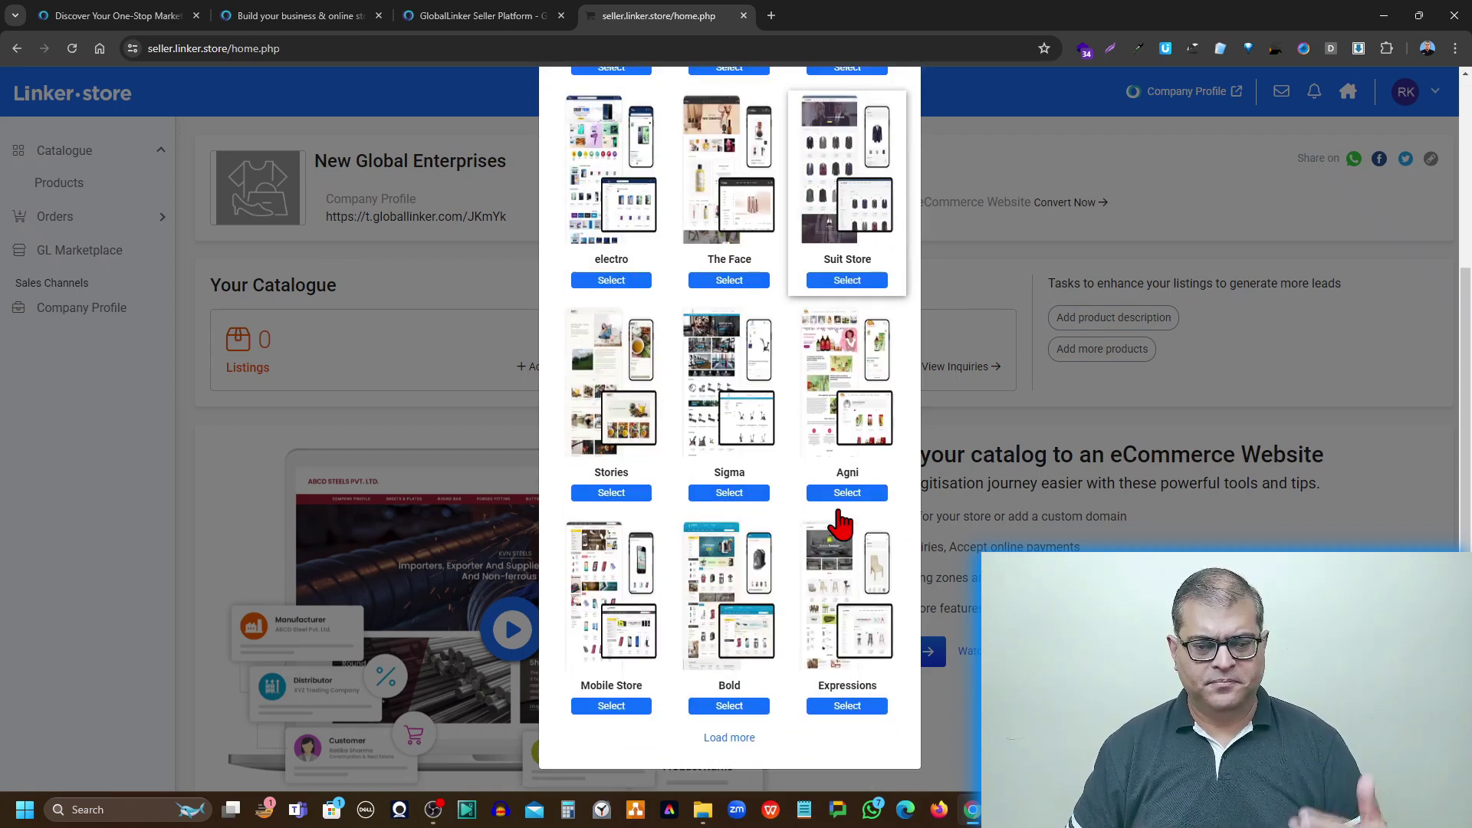
pyautogui.click(725, 740)
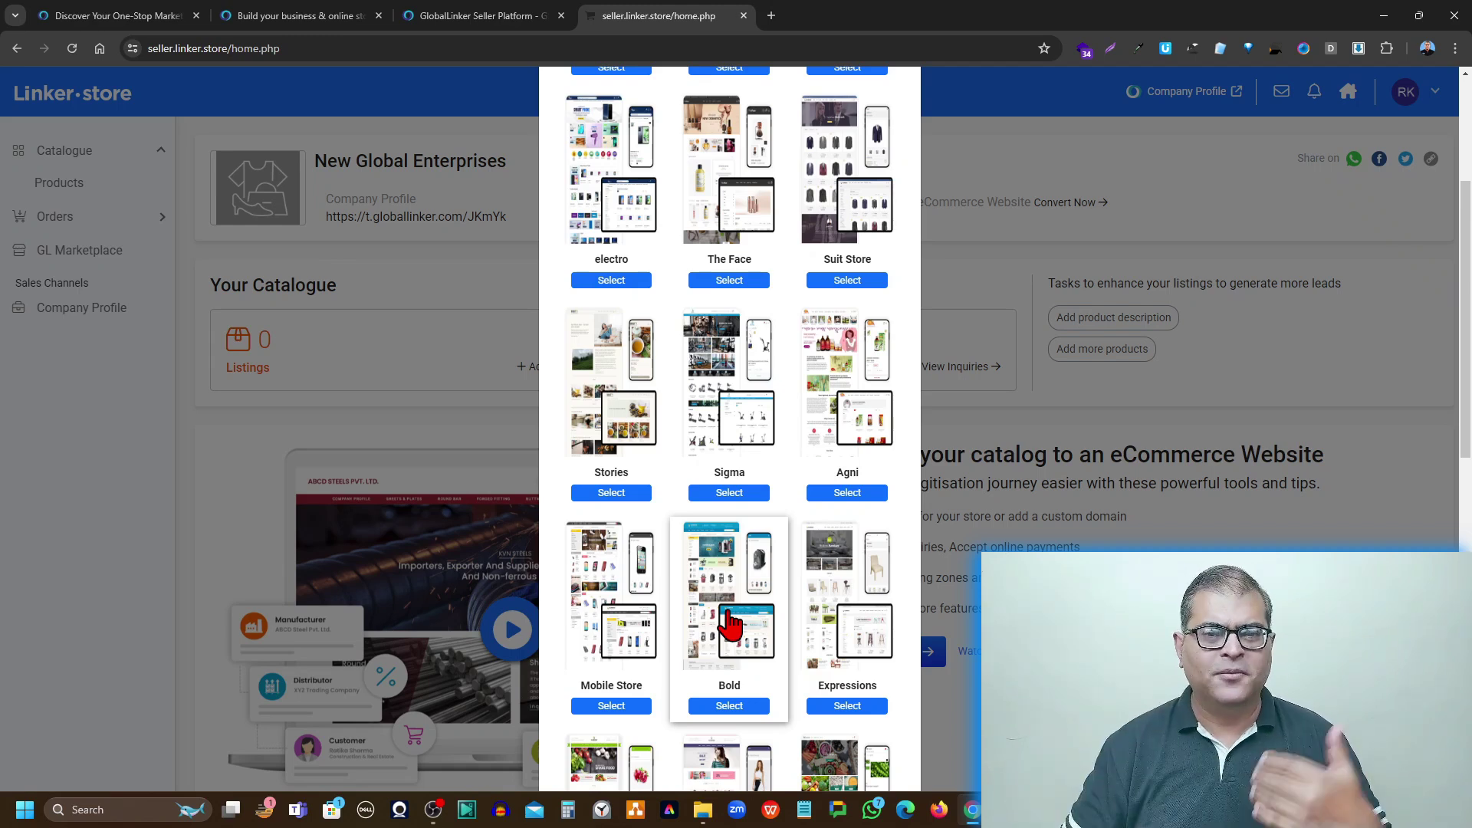
# Scroll through the templates, Tranquility, Elegance, Minimalist, Granada and others, down to Destiny.
pyautogui.scroll(4, 727, 623)
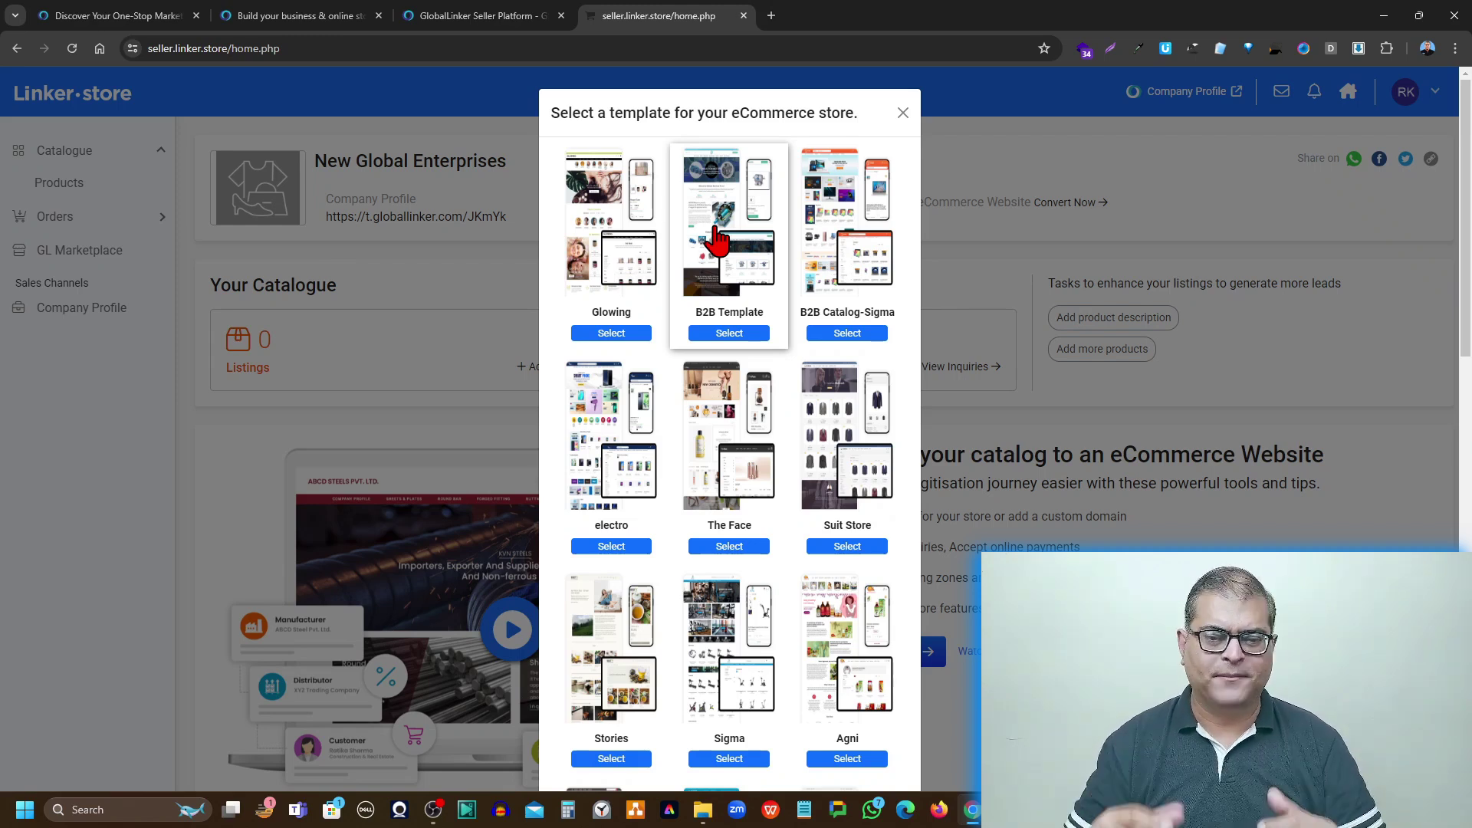
pyautogui.scroll(-15, 779, 427)
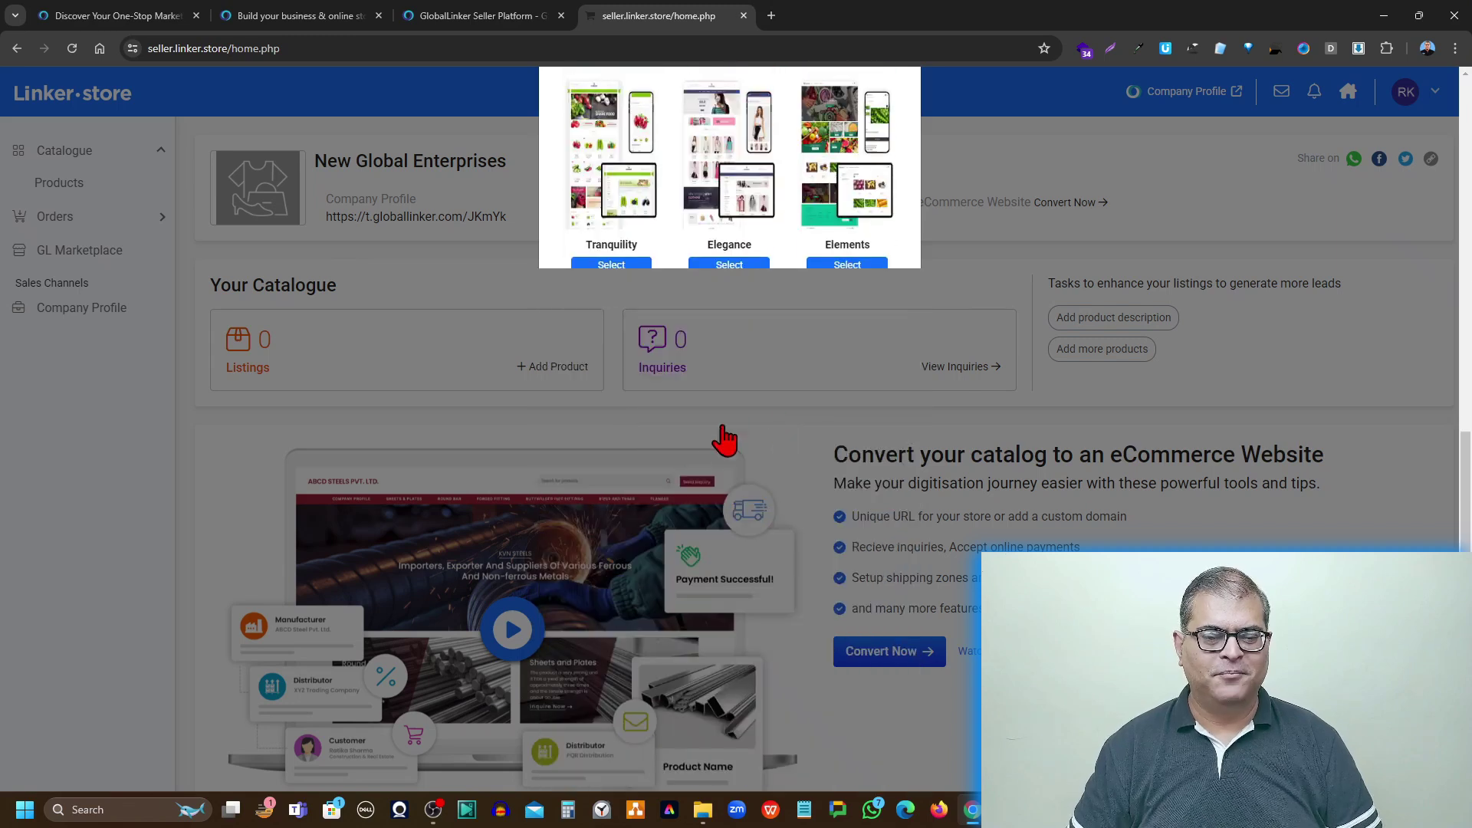
pyautogui.scroll(-3, 634, 644)
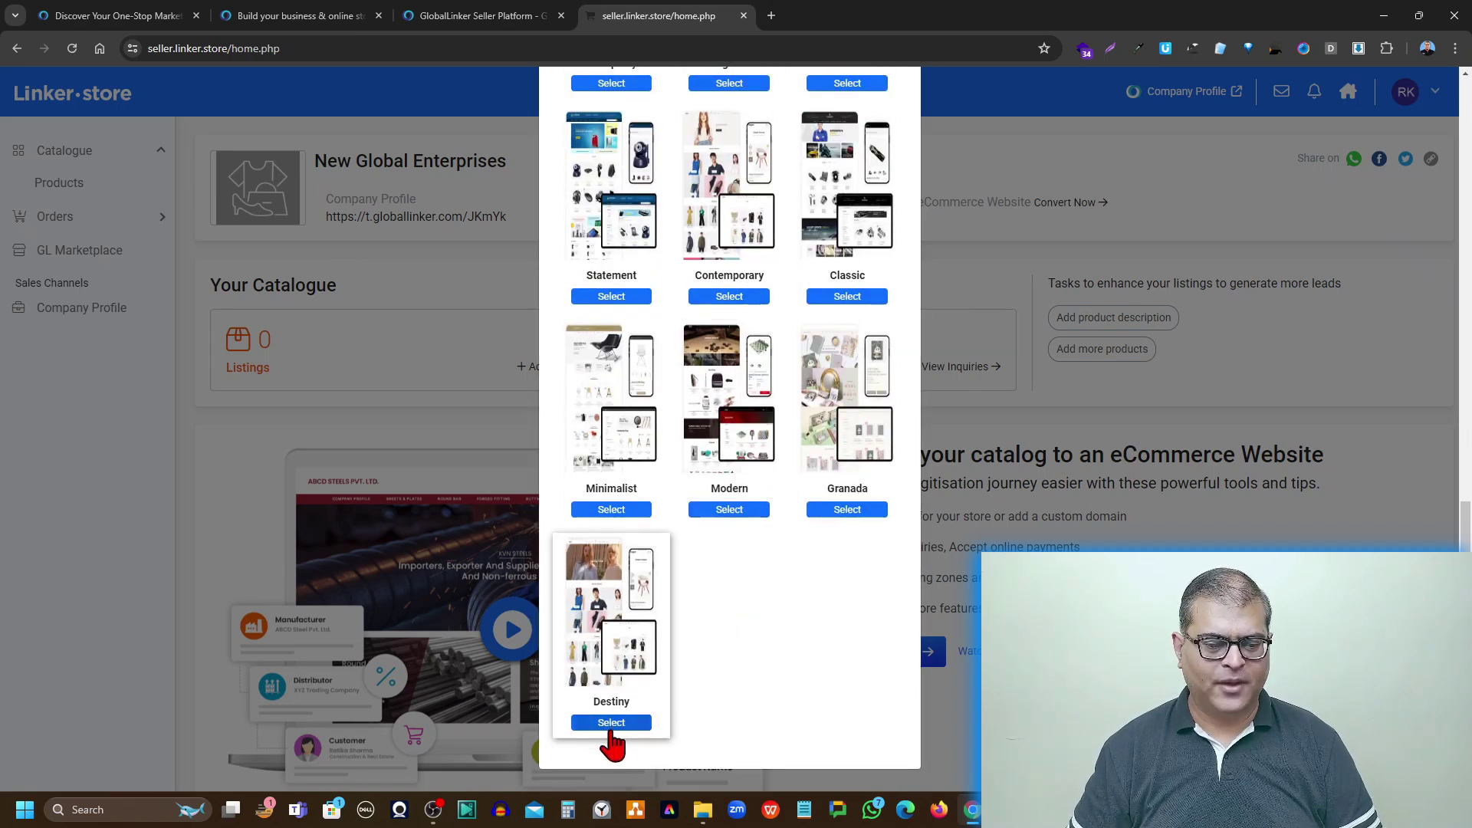
# Select the Destiny template to open the Create Your eCommerce Store form for New Global Enterprises.
pyautogui.click(612, 725)
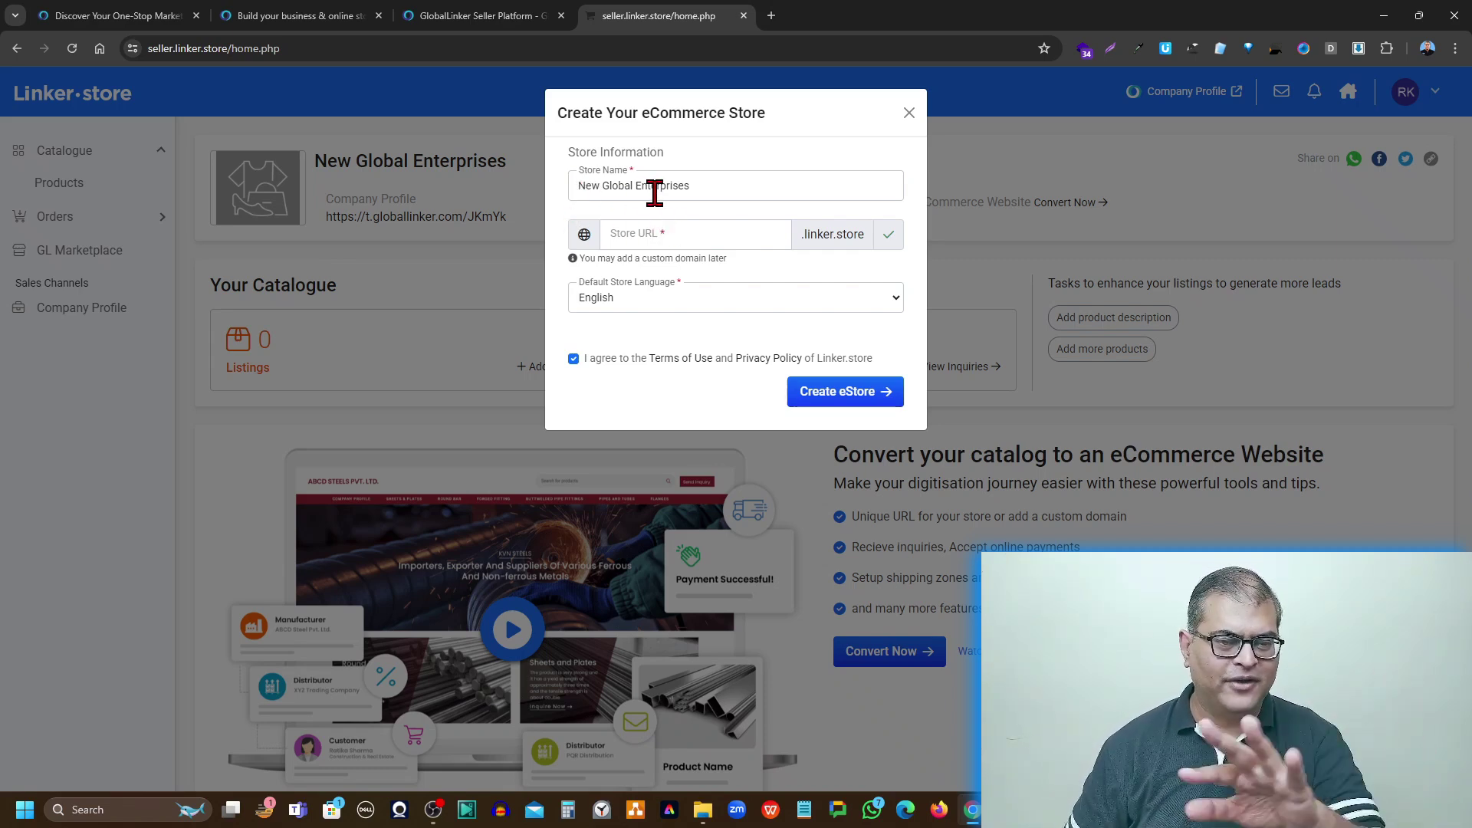
pyautogui.click(434, 17)
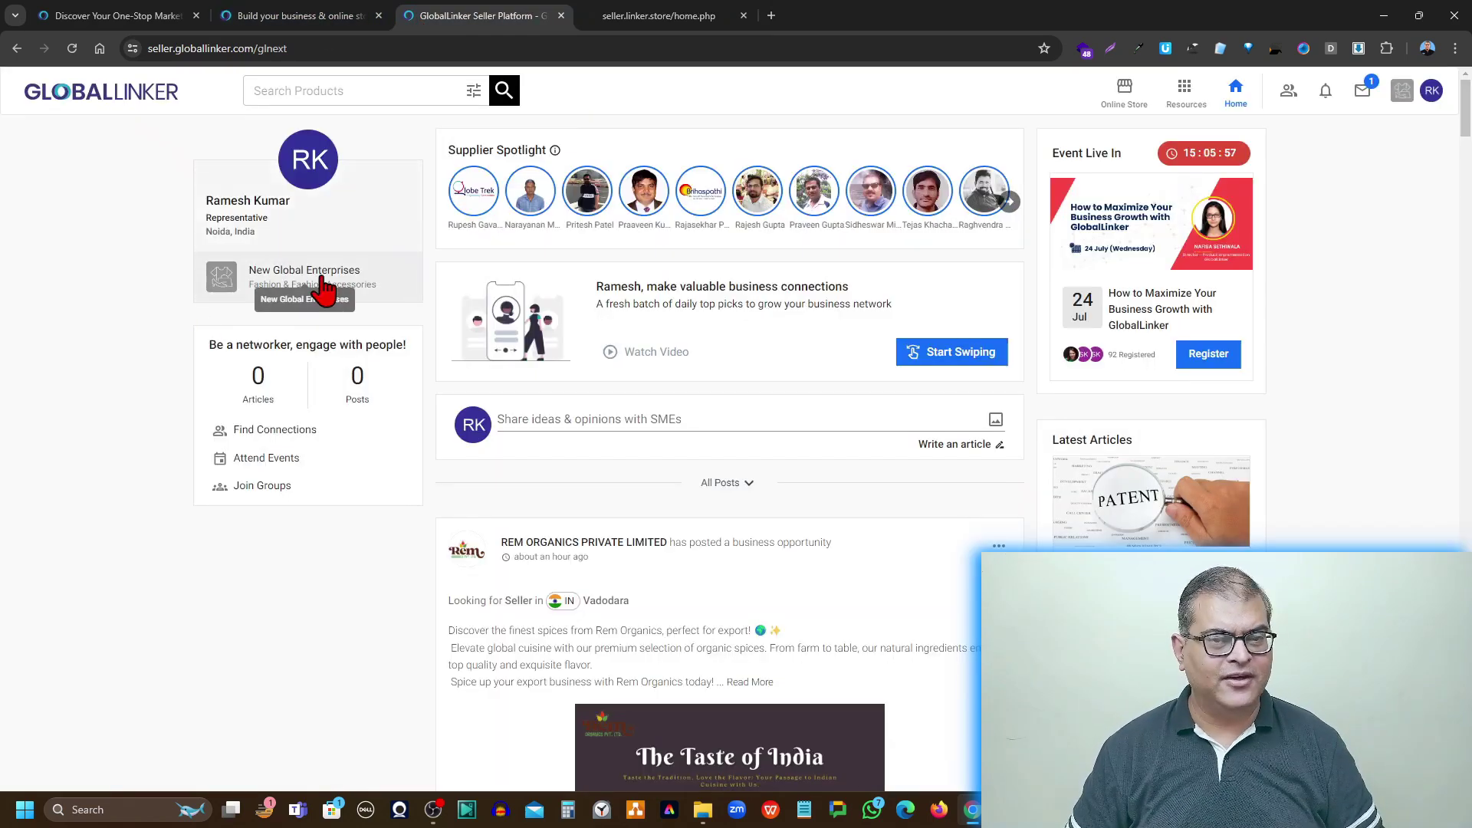
pyautogui.click(683, 26)
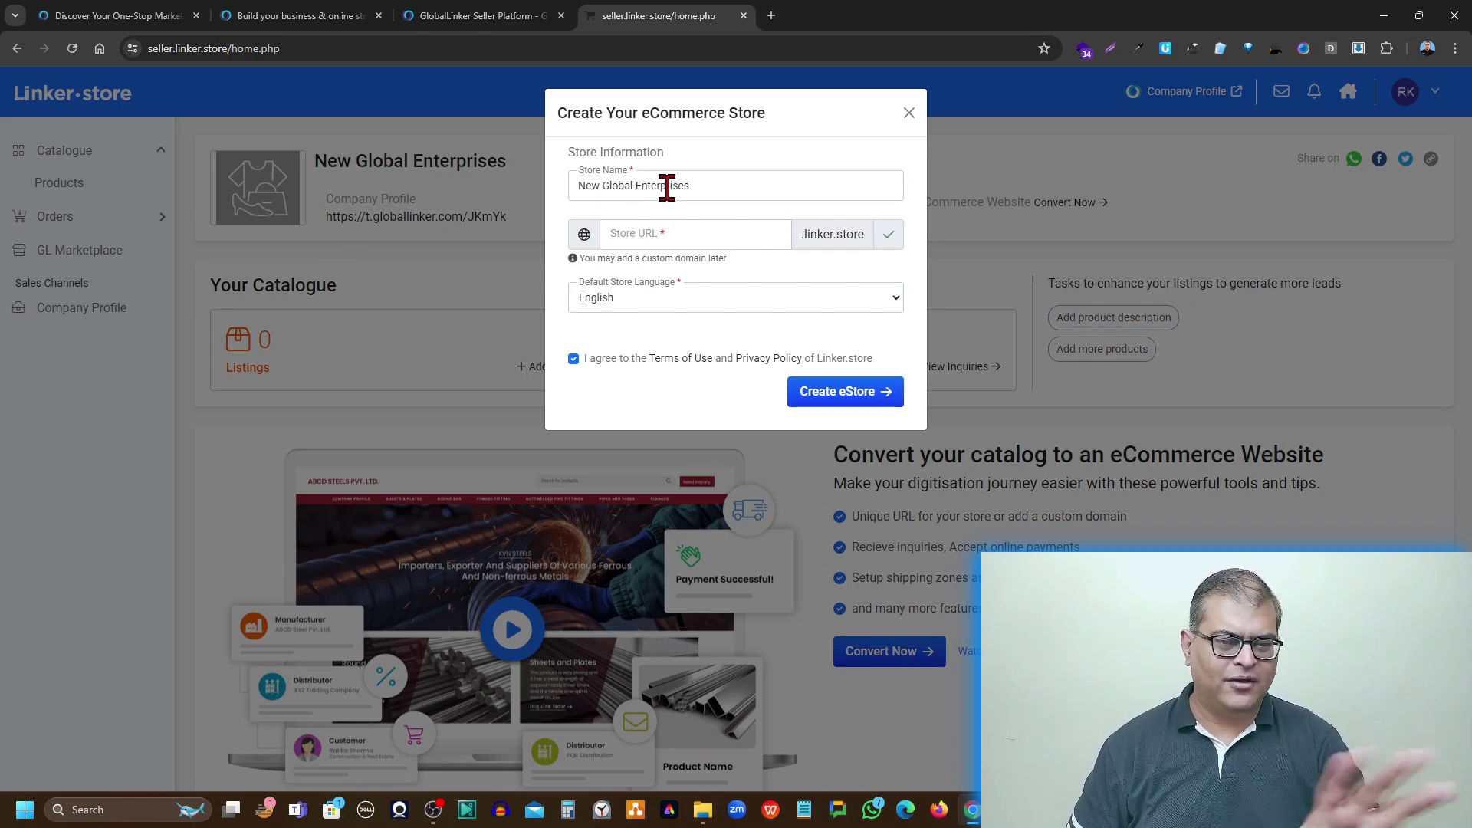
pyautogui.click(662, 238)
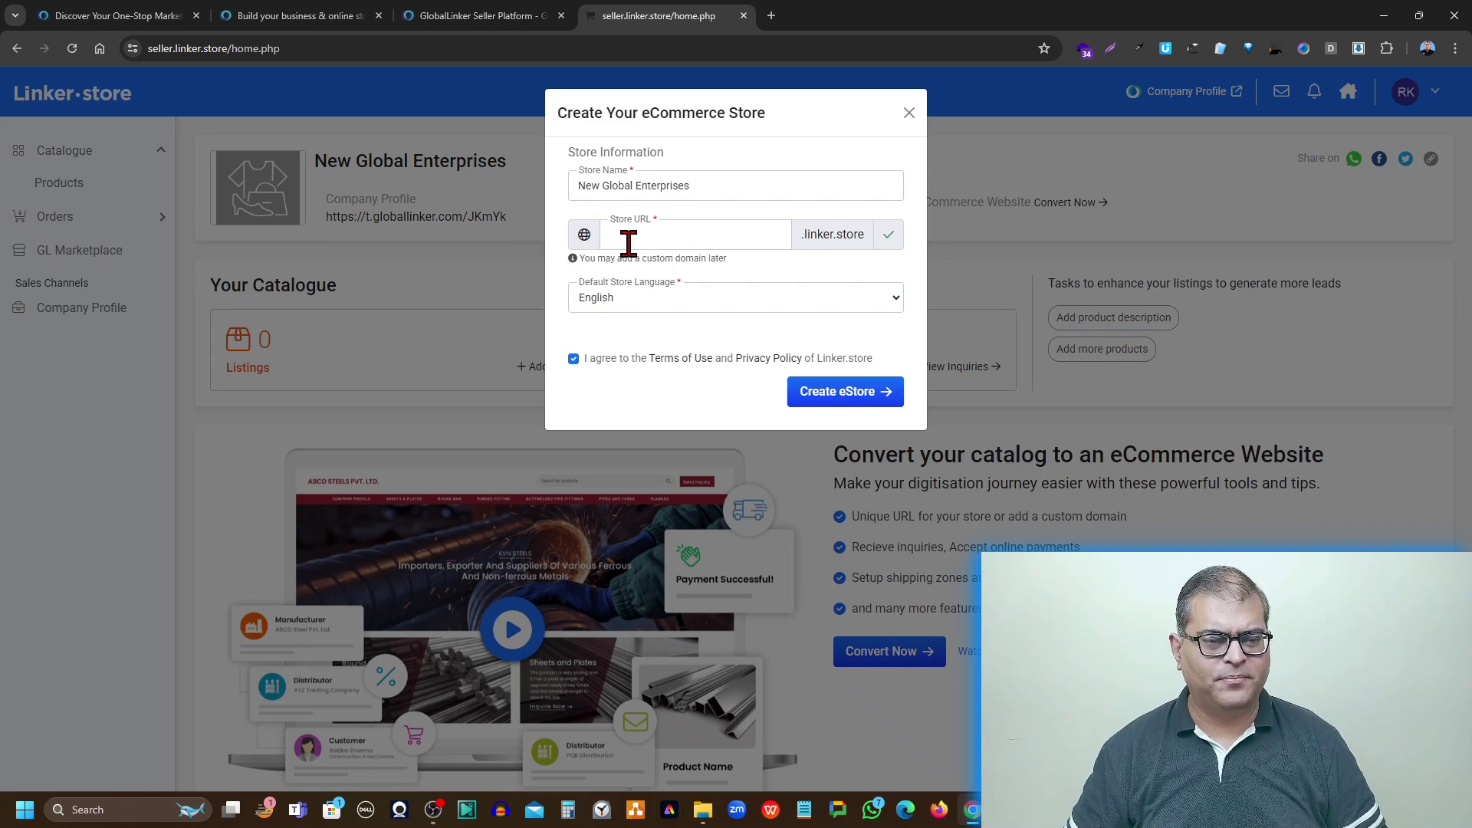
# Enter 'newglobalenterprises' as the Store URL, giving newglobalenterprises.linker.store.
pyautogui.click(698, 247)
pyautogui.write('n')
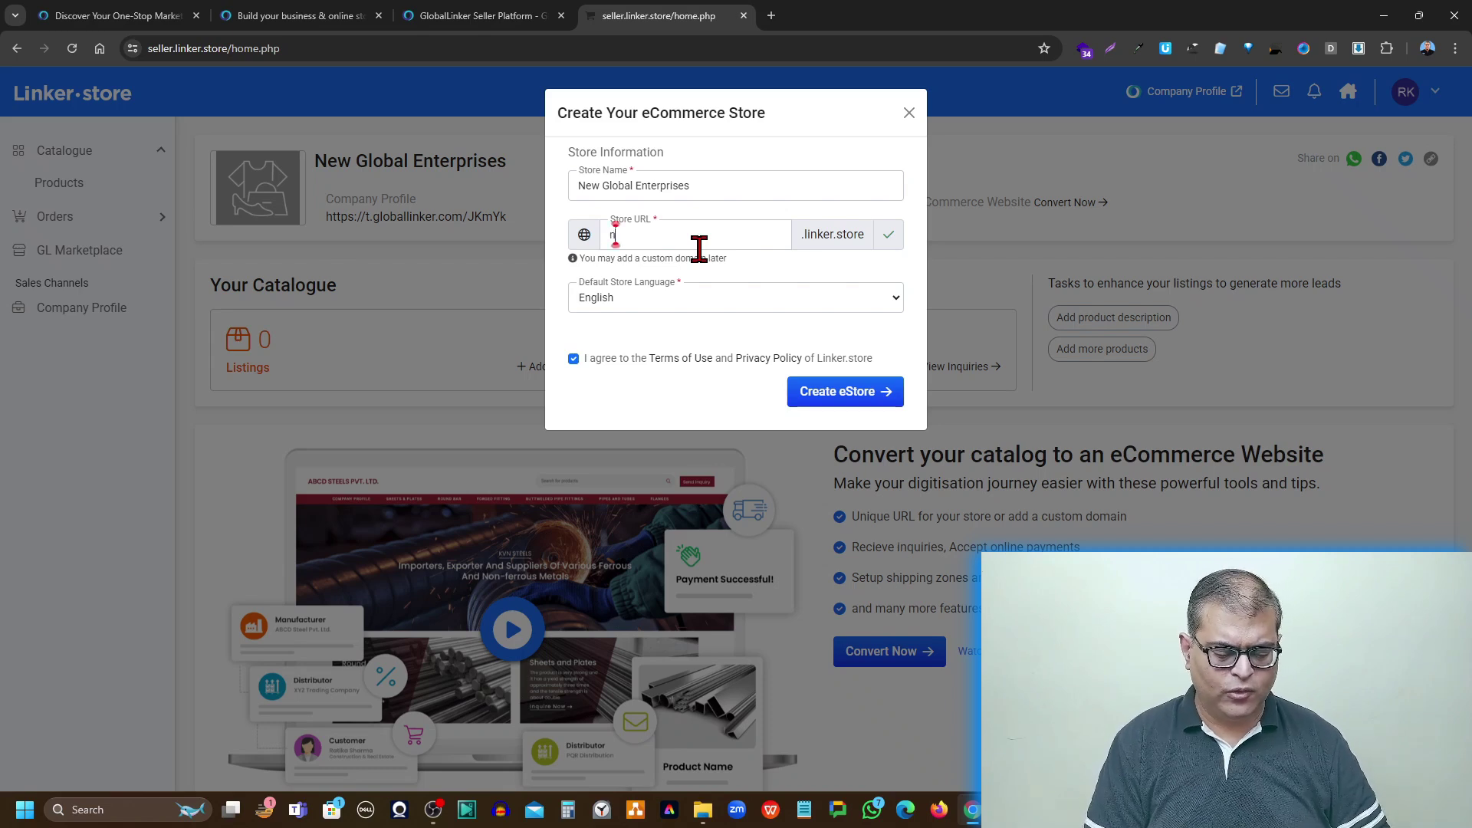
pyautogui.write('ewglo')
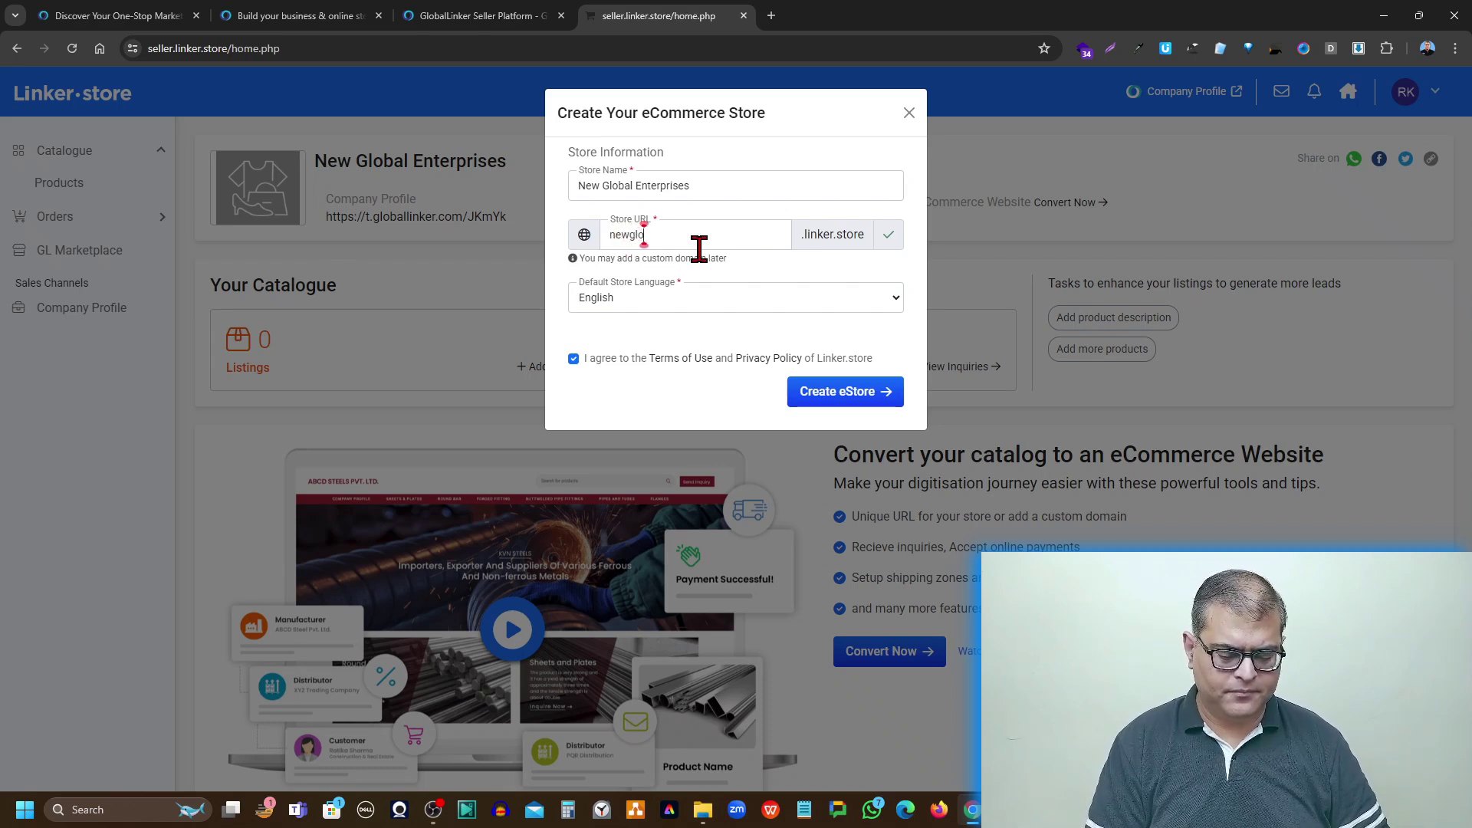
pyautogui.write('balenterprises')
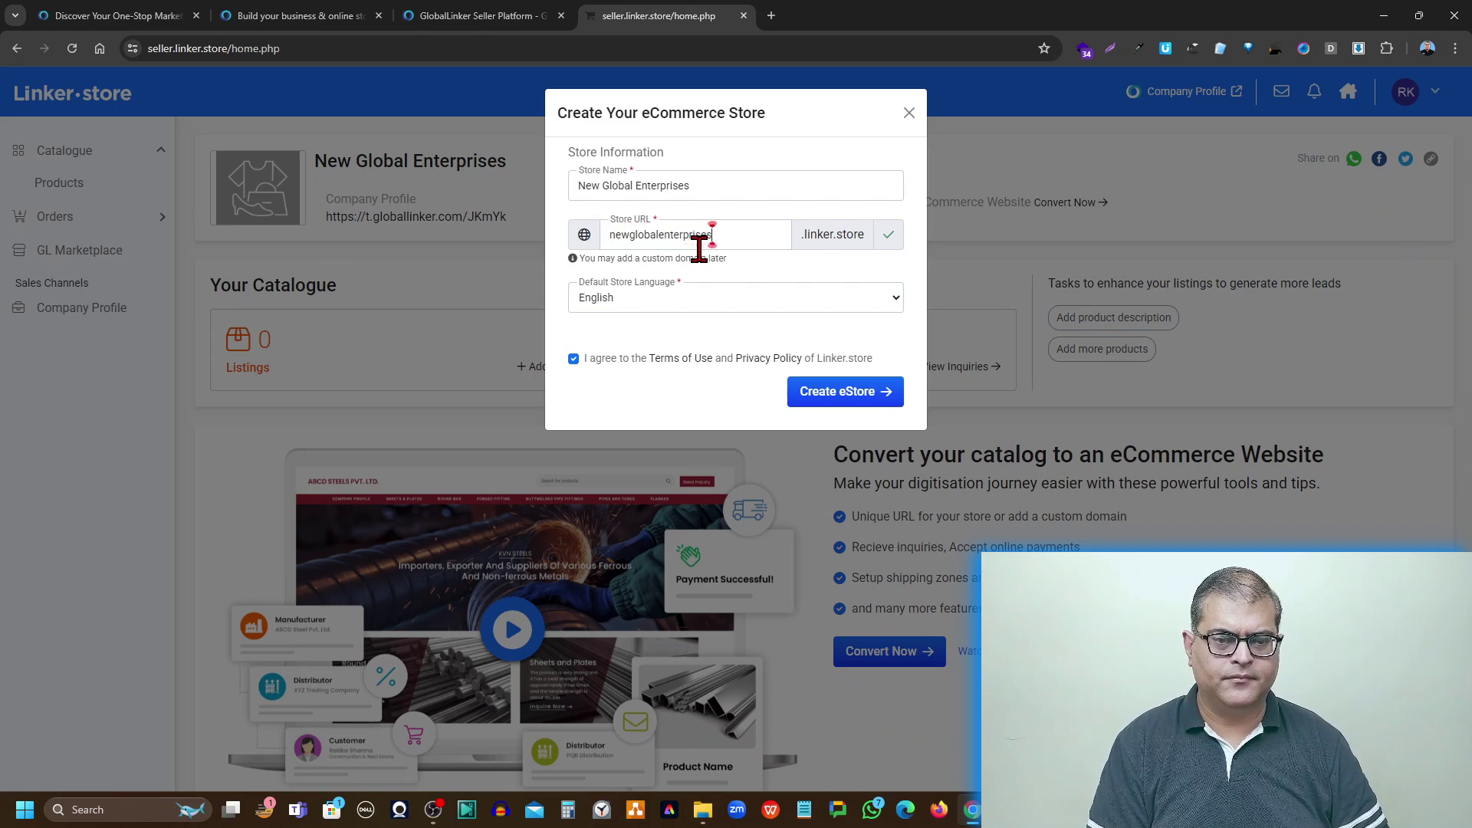
pyautogui.click(775, 270)
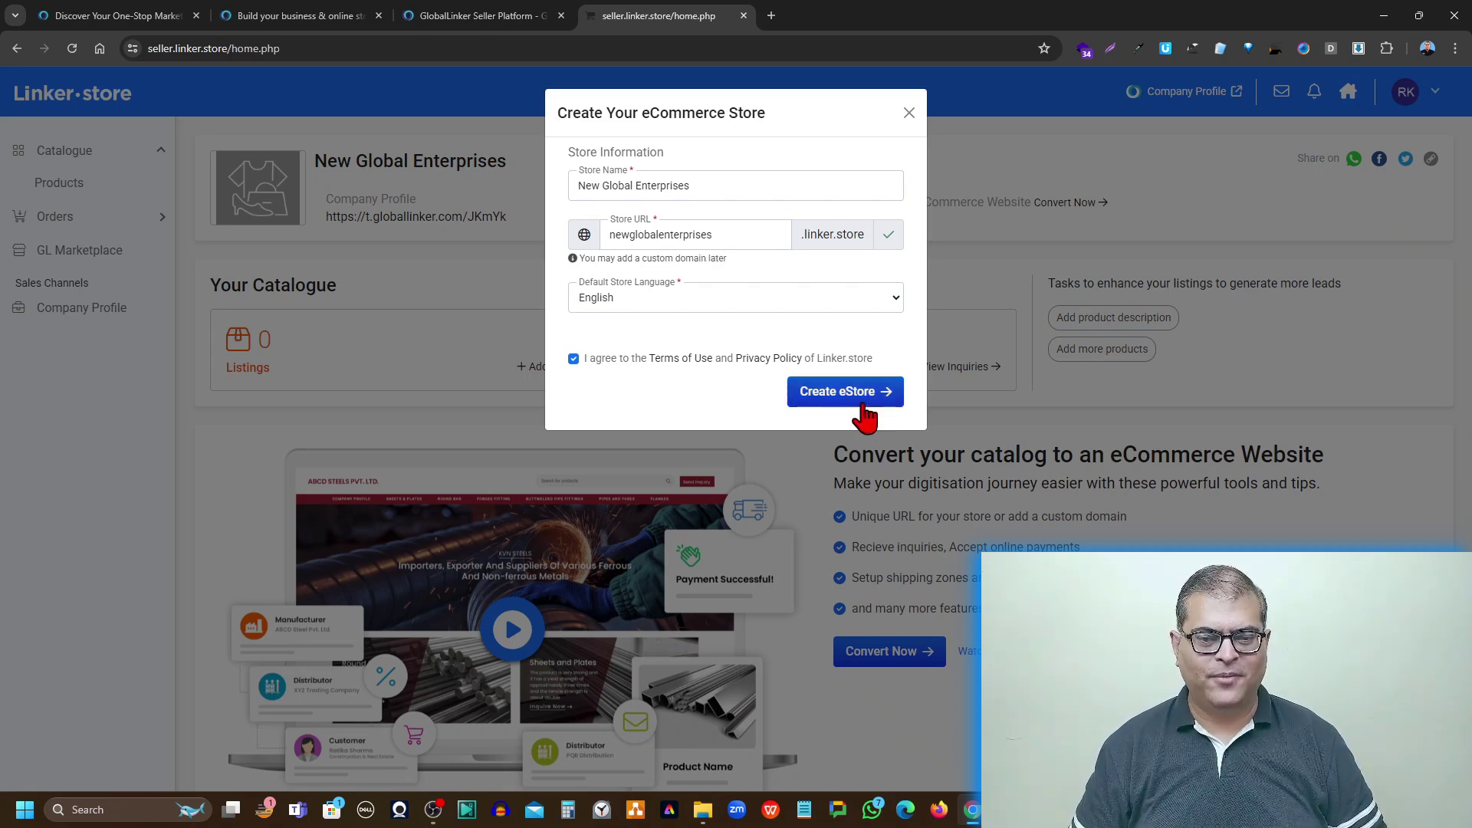
# Create the New Global Enterprises eStore and show its Store Set-up checklist on the dashboard.
pyautogui.click(836, 400)
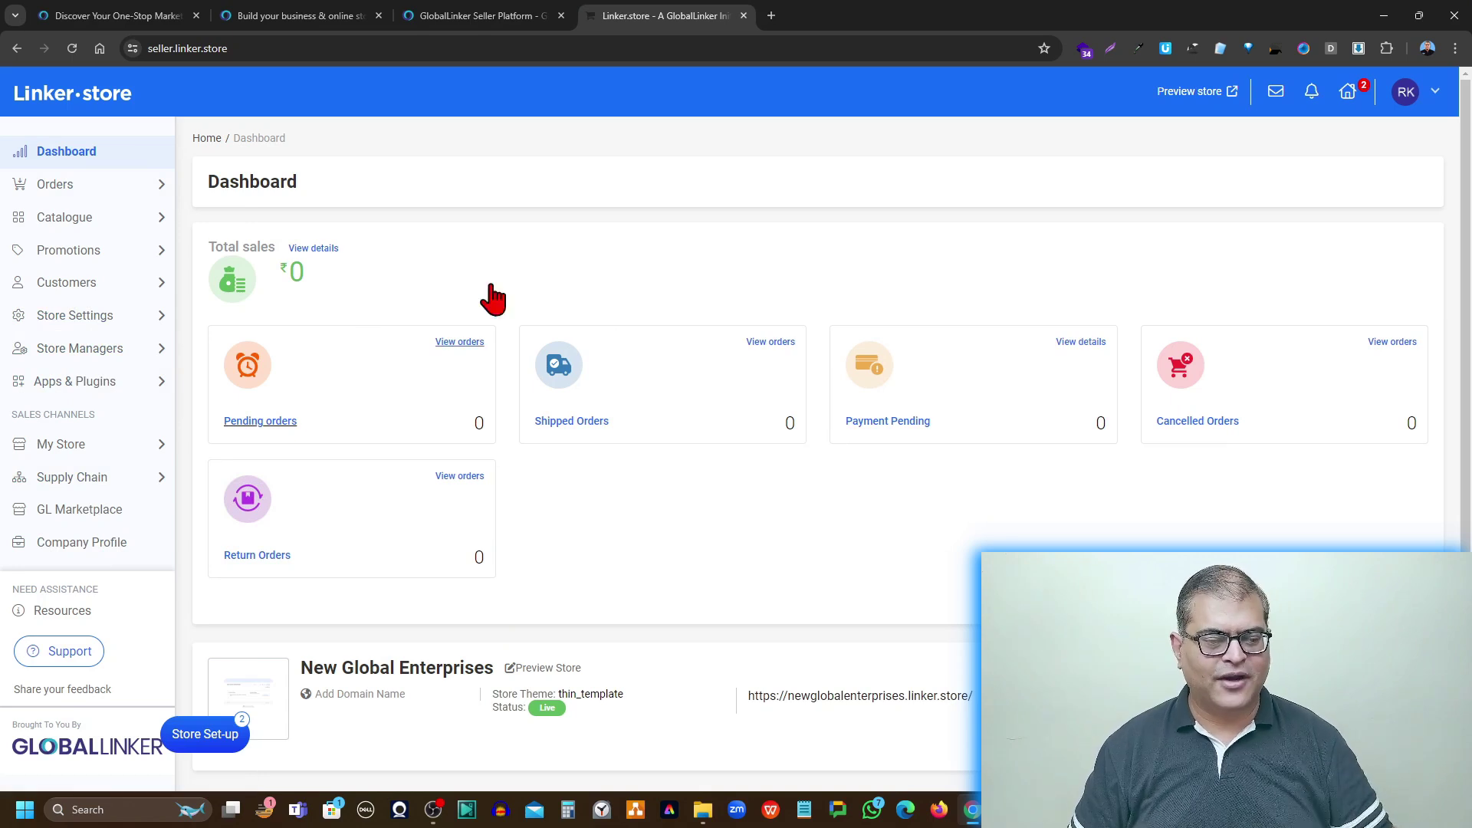
pyautogui.click(208, 740)
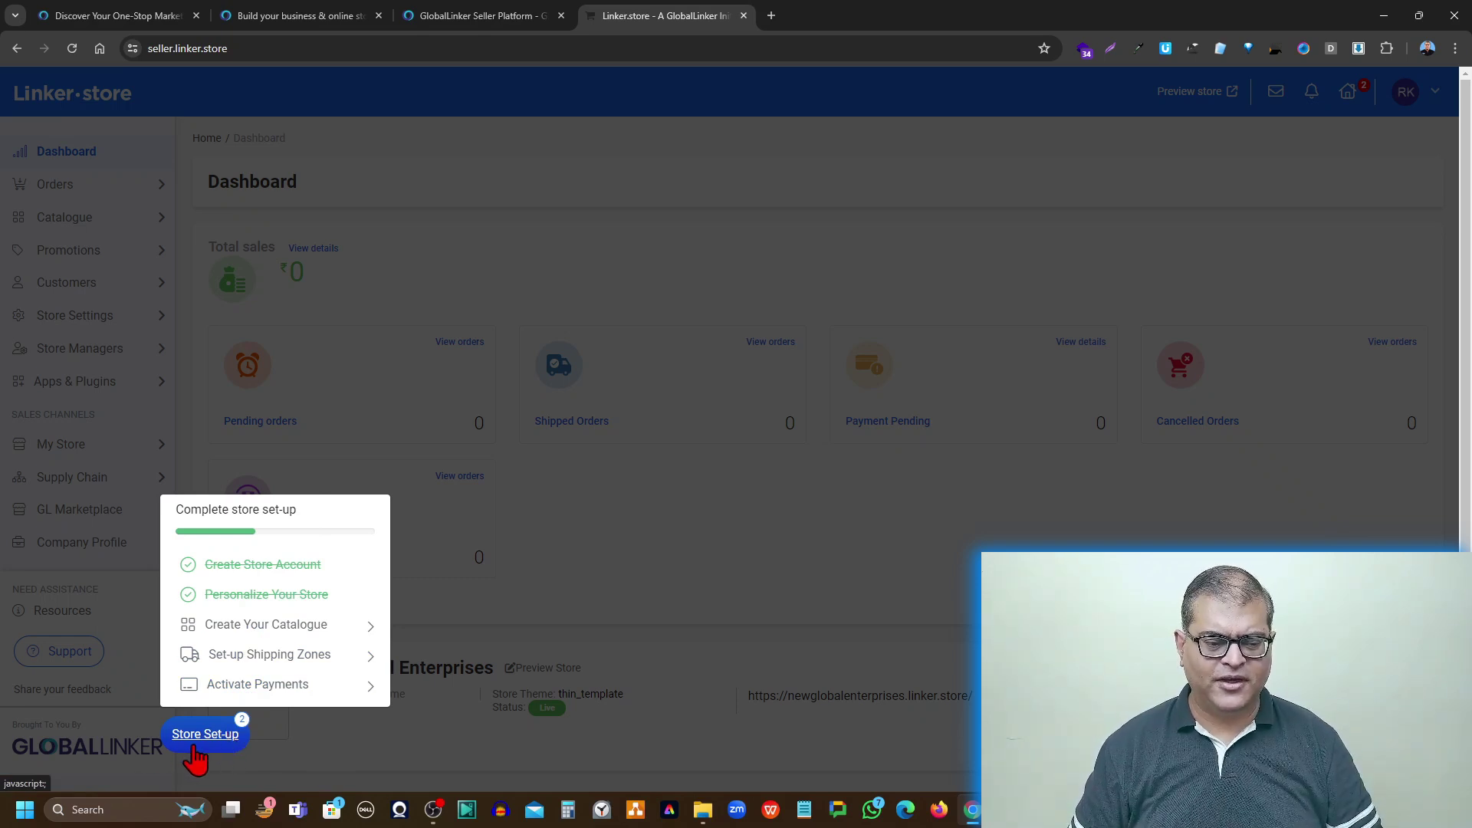
# Close the Store Set-up checklist, go home, and dismiss the incomplete-store and Great Progress popups.
pyautogui.click(703, 471)
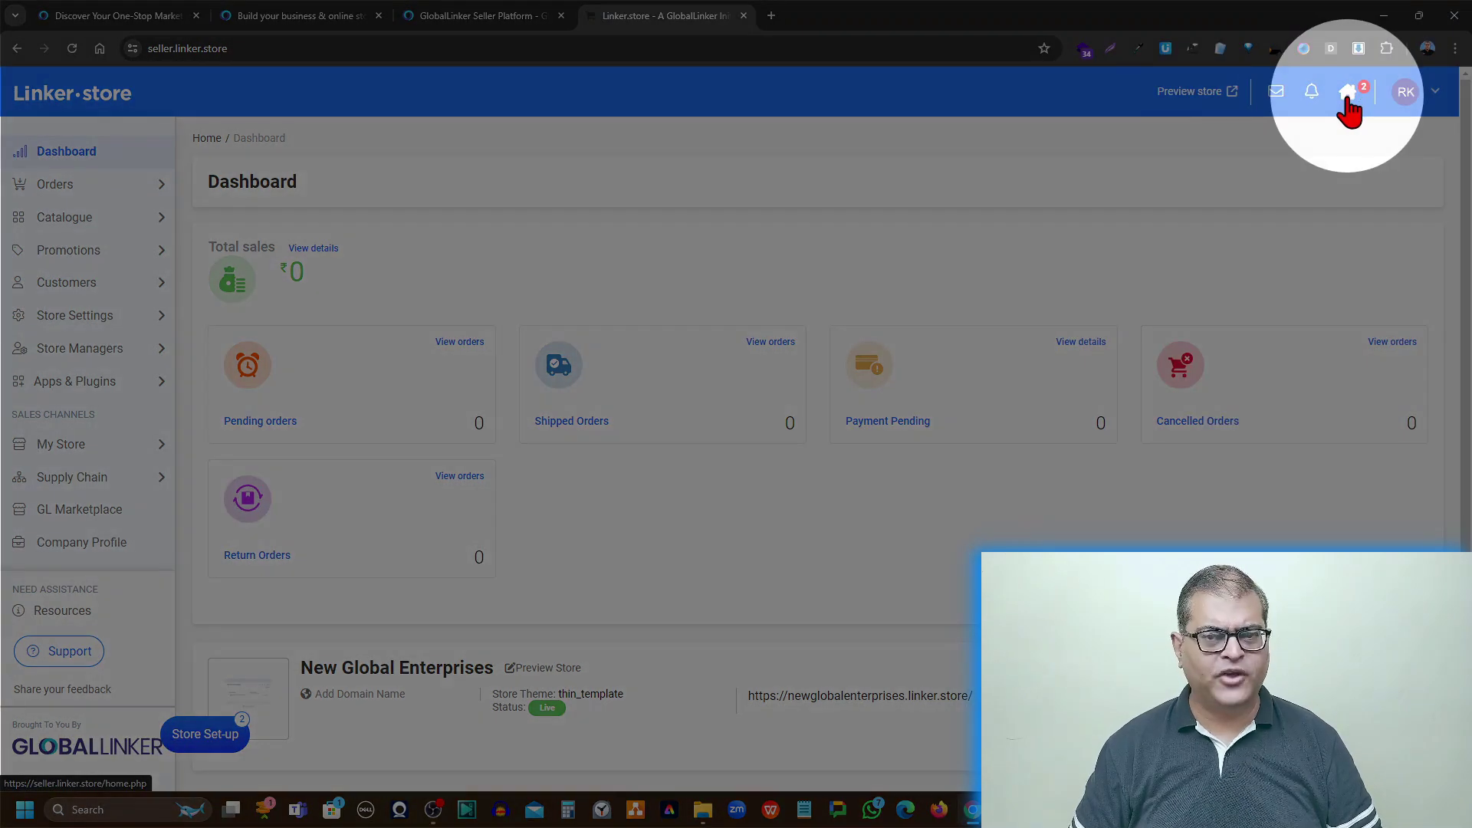
pyautogui.click(1348, 99)
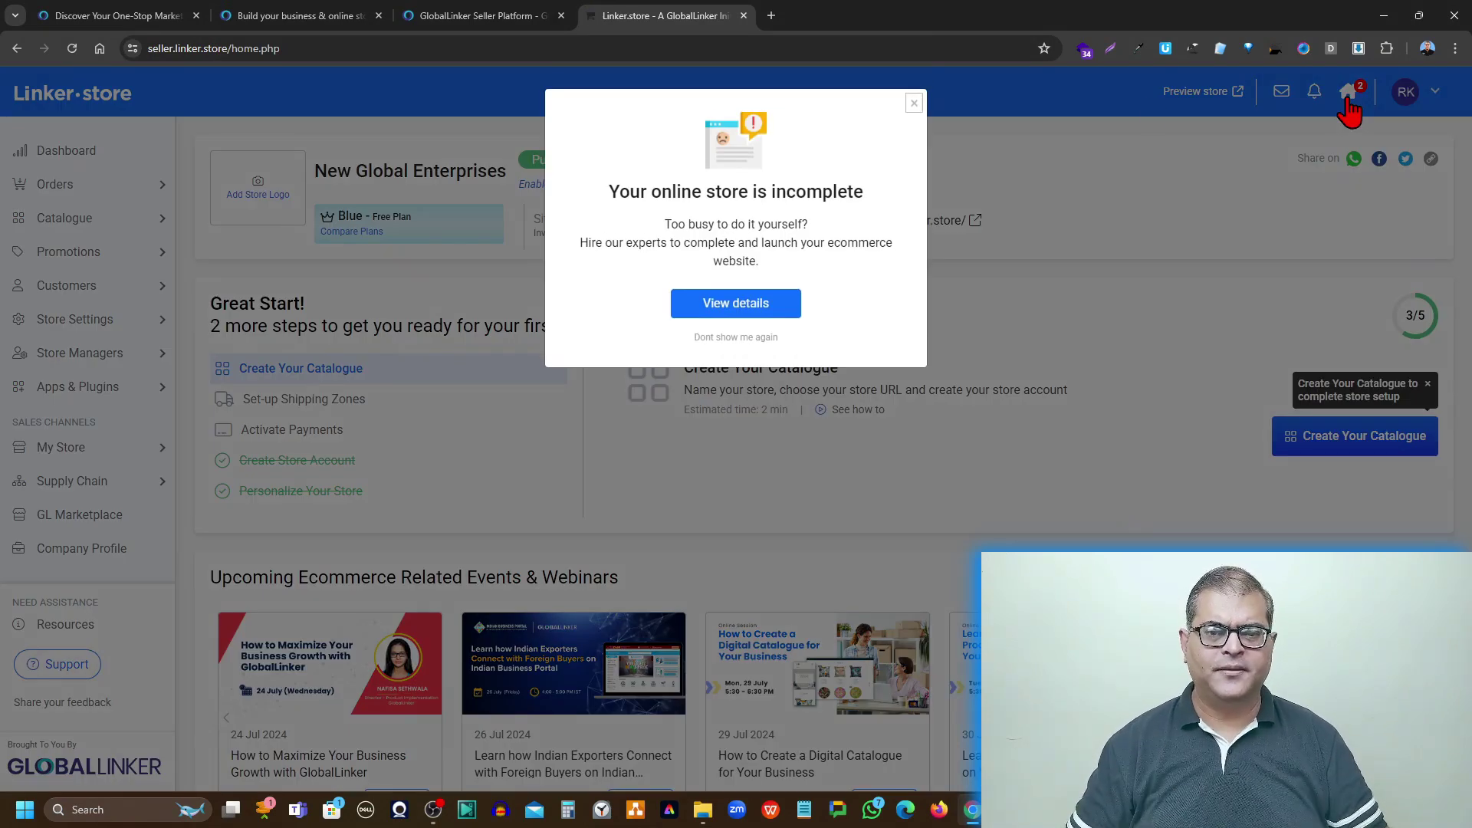
pyautogui.click(914, 103)
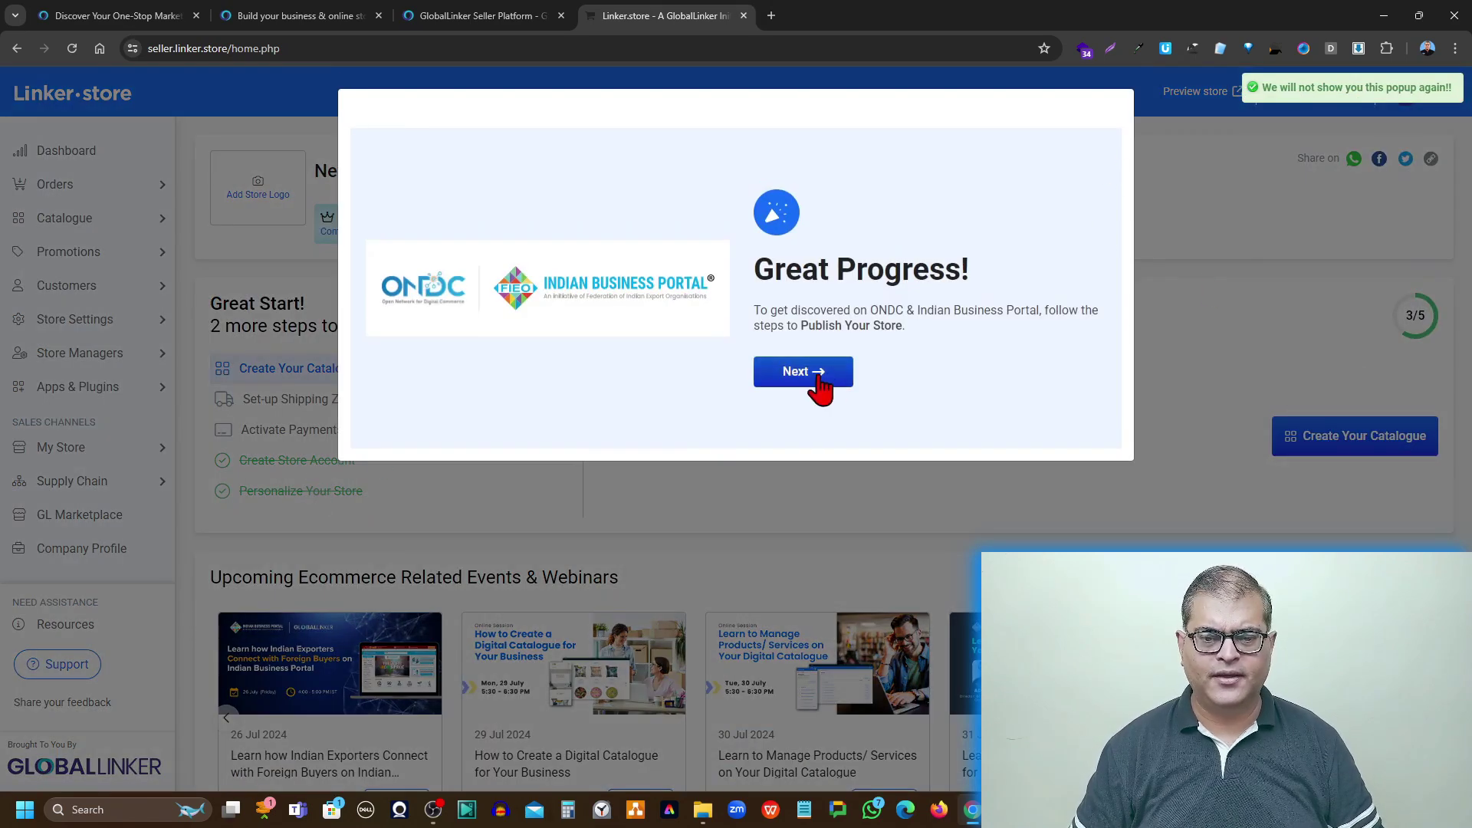
pyautogui.click(782, 387)
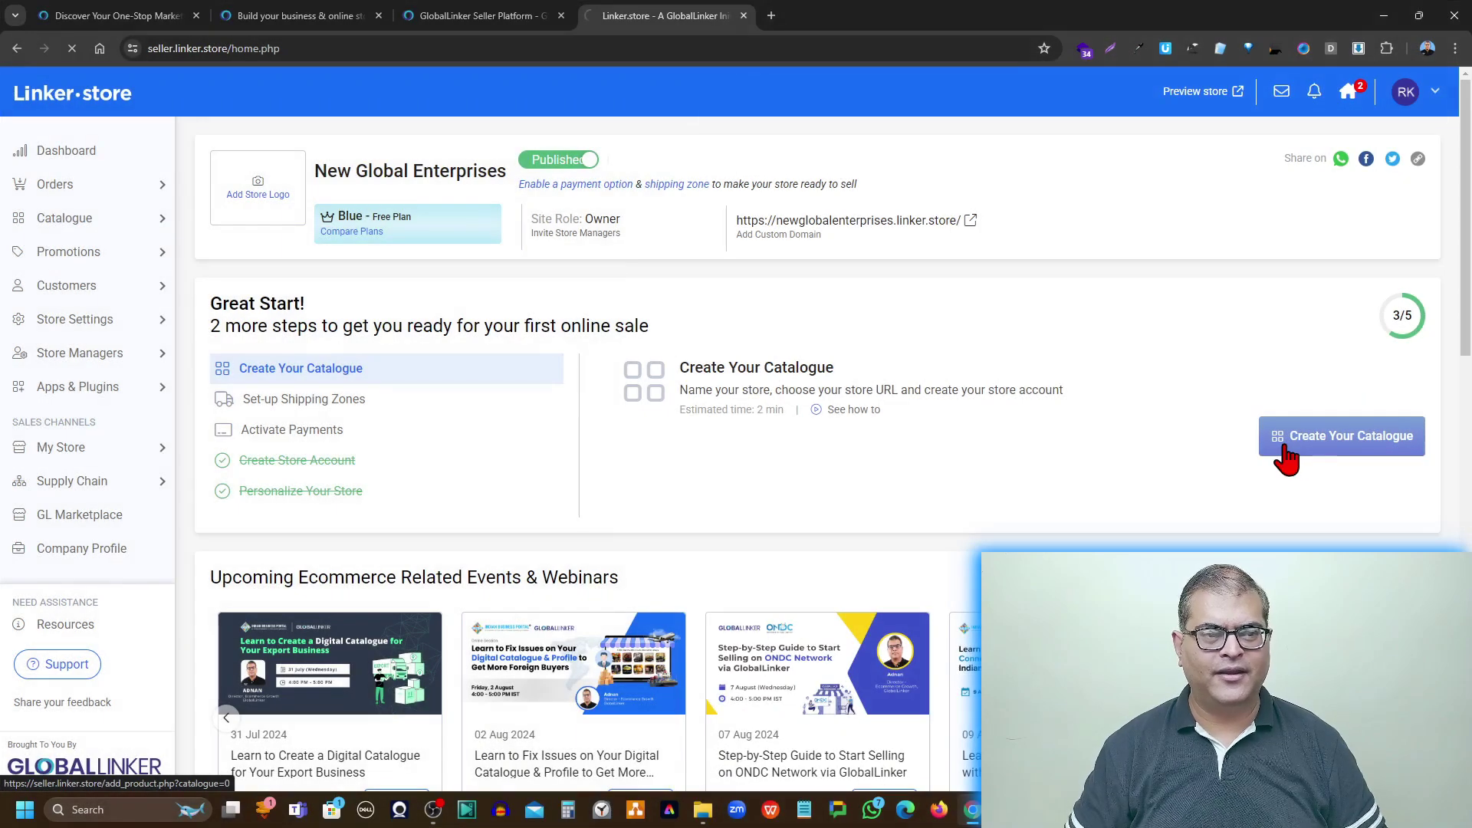
# Start Create Your Catalogue's Add Product form and open Catalogue > Products in a new tab.
pyautogui.click(1288, 457)
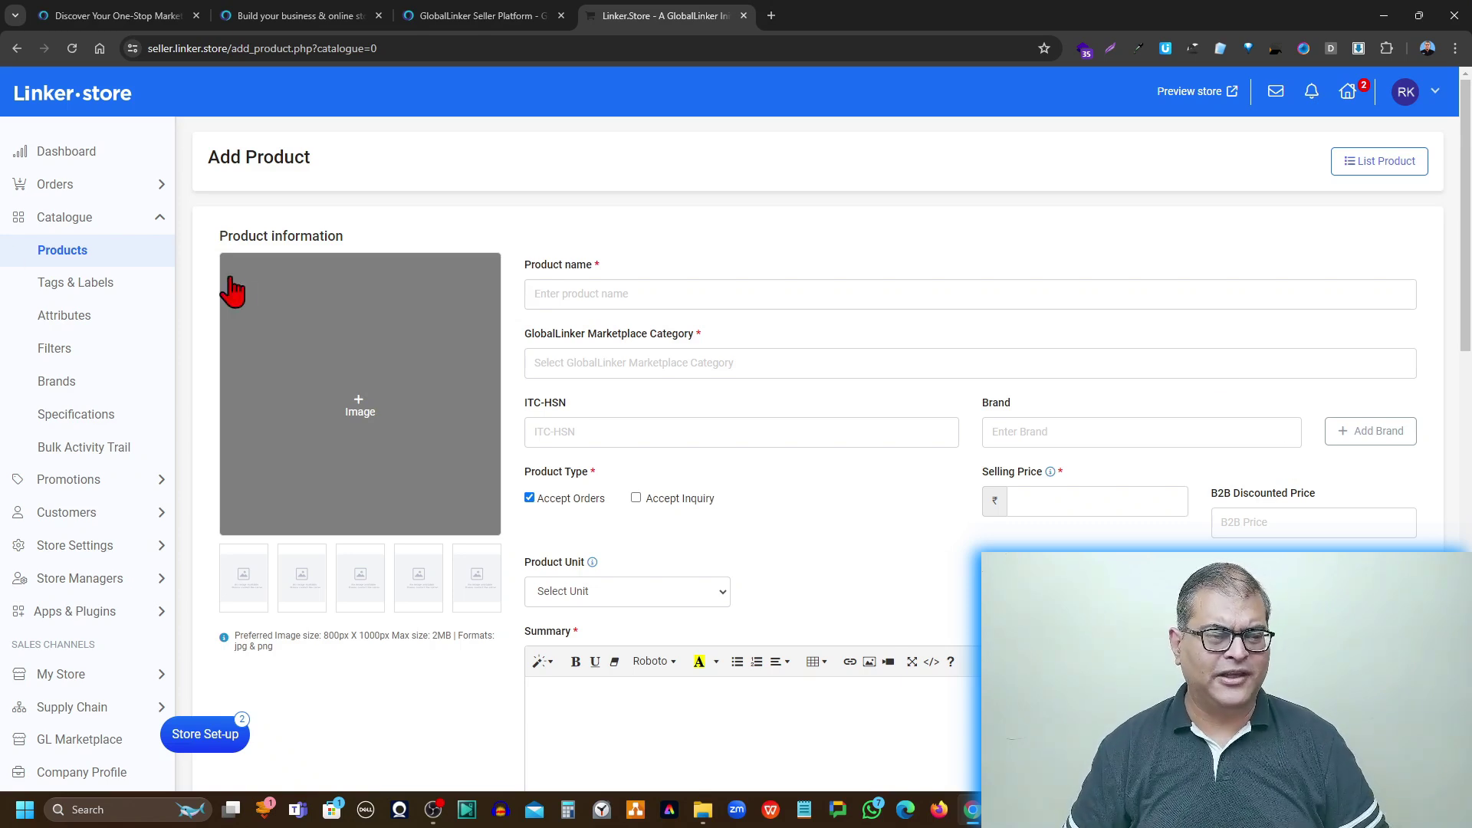
pyautogui.middleClick(70, 258)
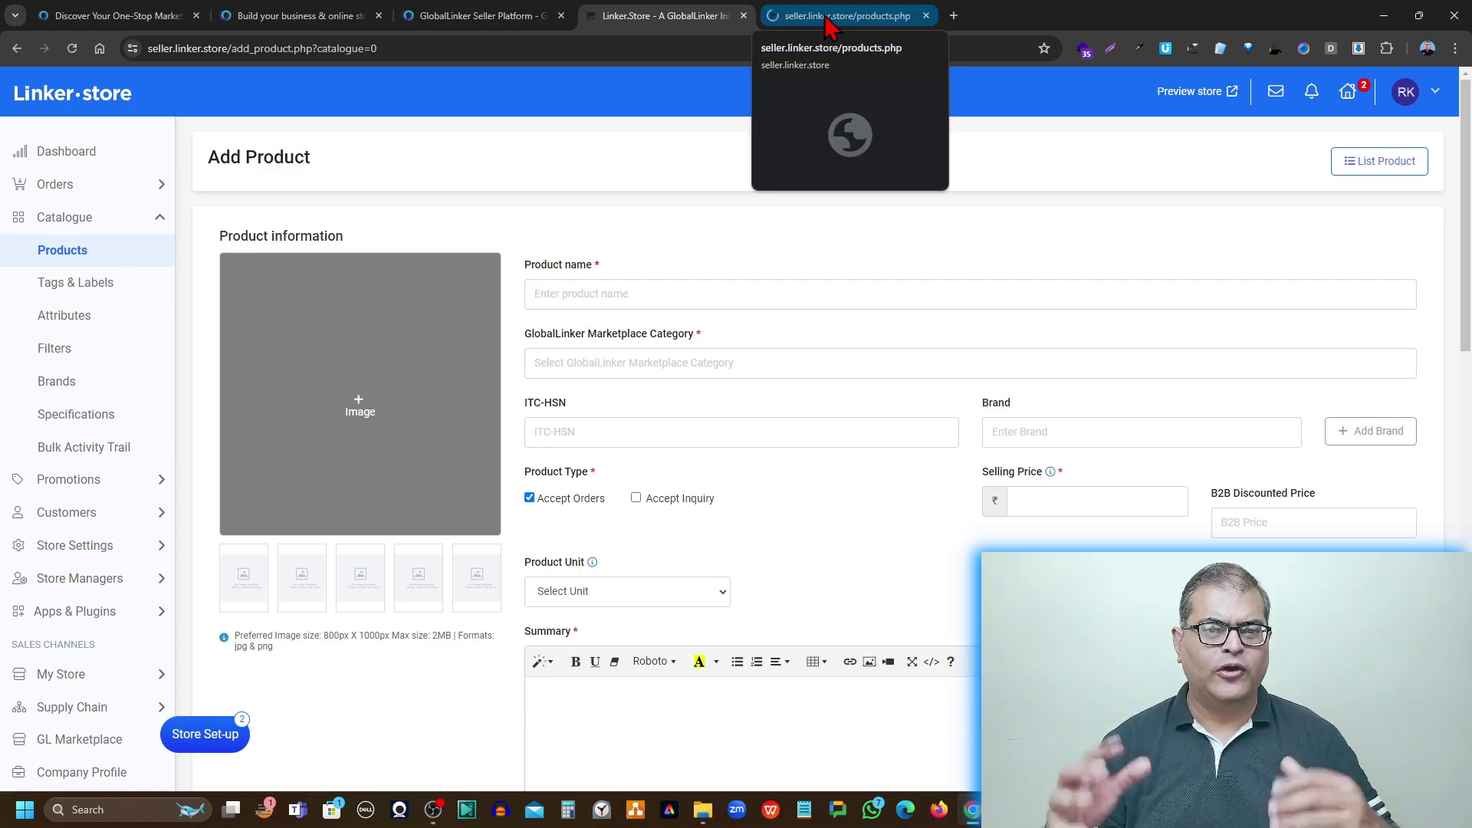
pyautogui.click(827, 17)
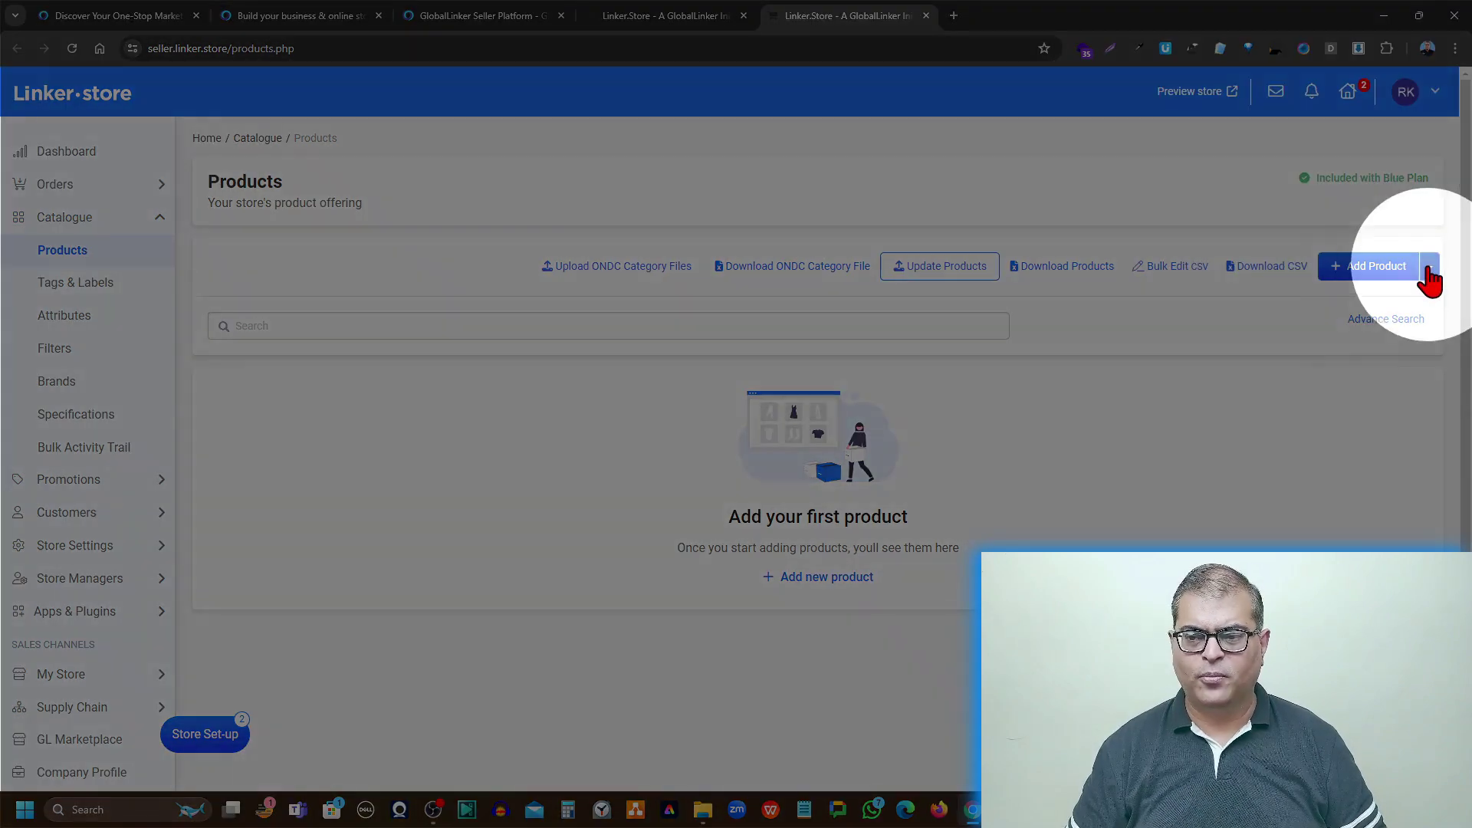
pyautogui.click(1429, 269)
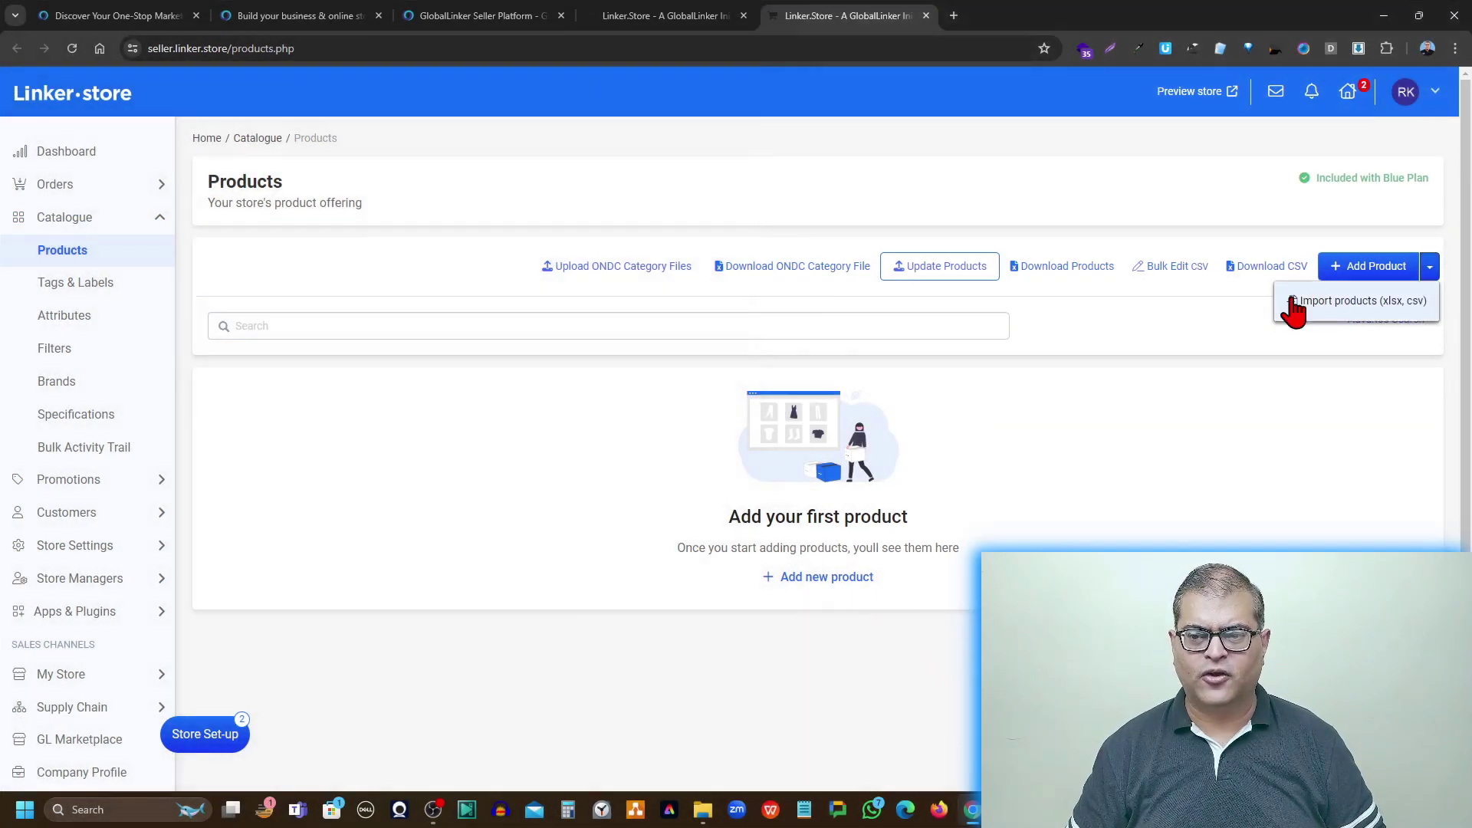
pyautogui.click(1305, 309)
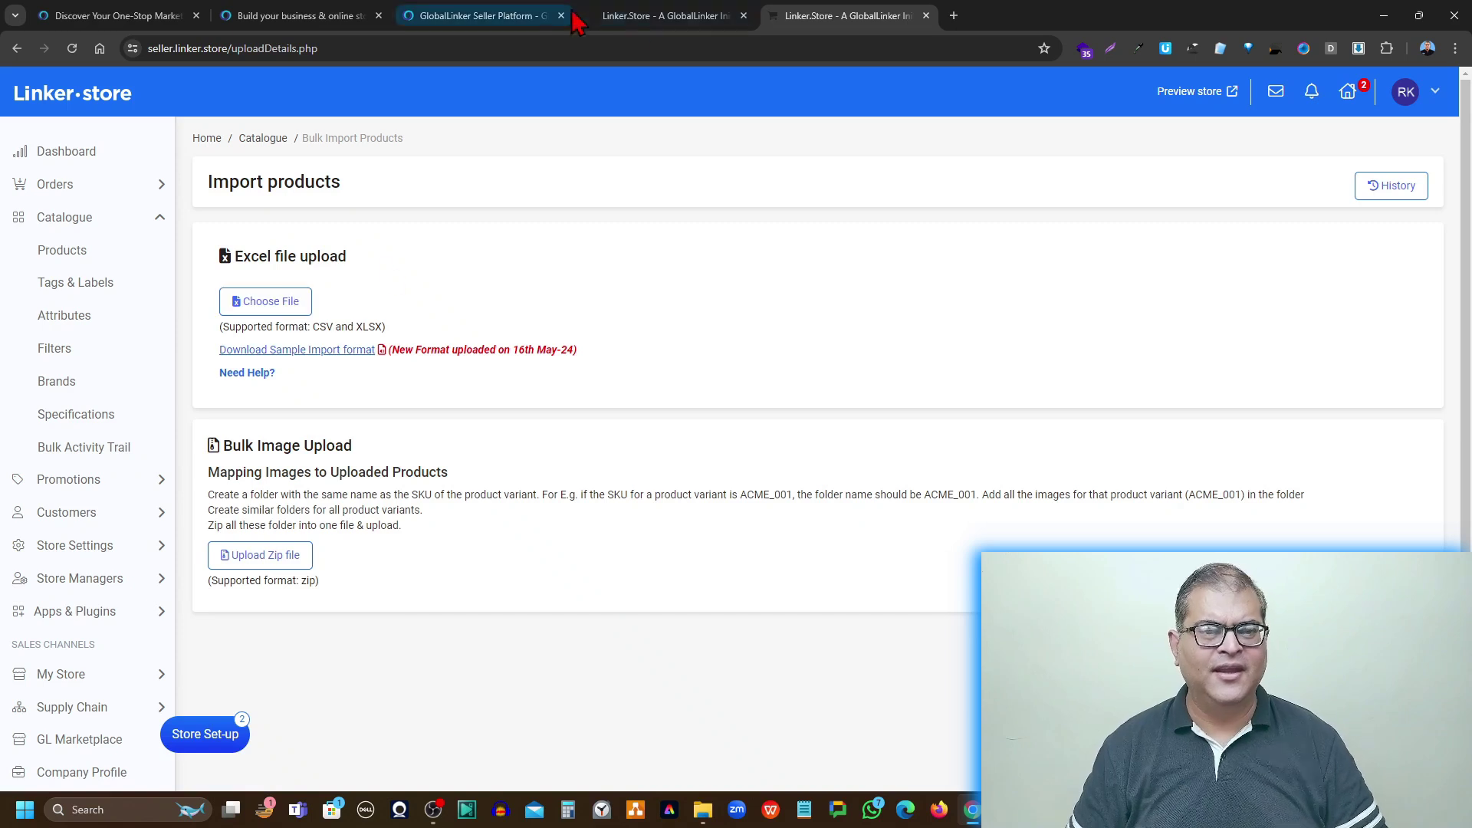
pyautogui.click(664, 16)
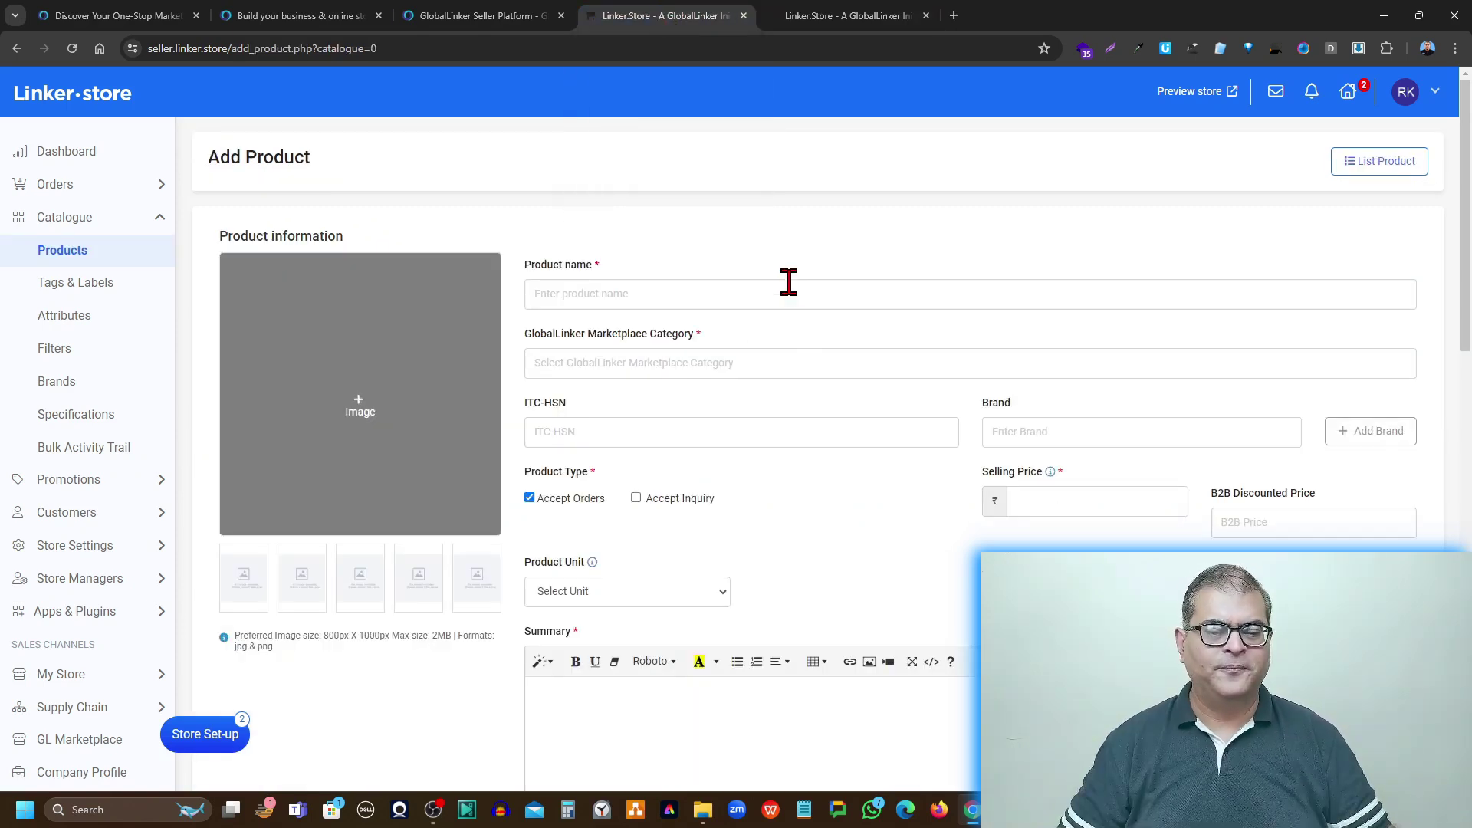
pyautogui.scroll(-2, 789, 281)
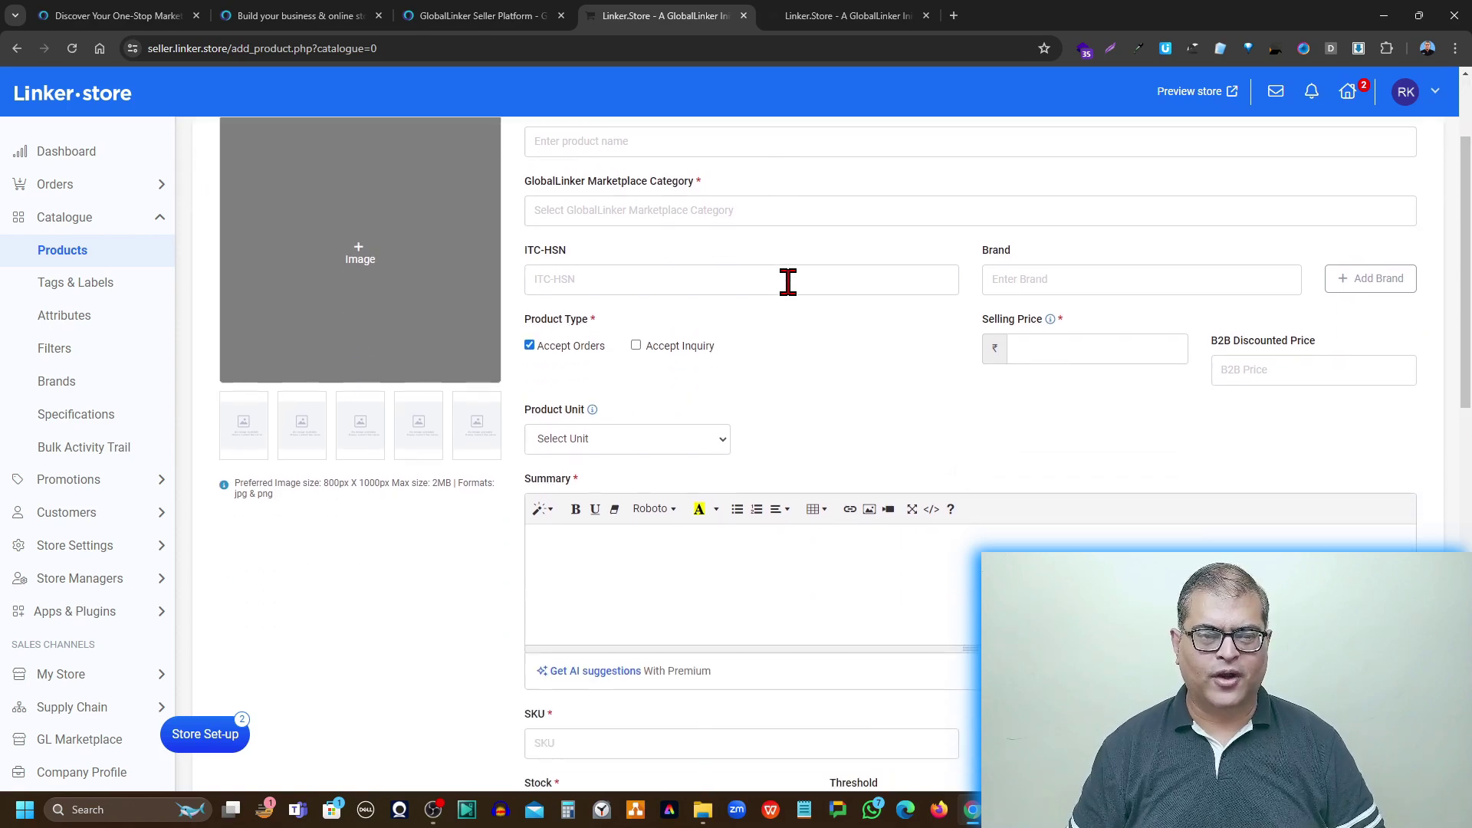
pyautogui.scroll(2, 789, 281)
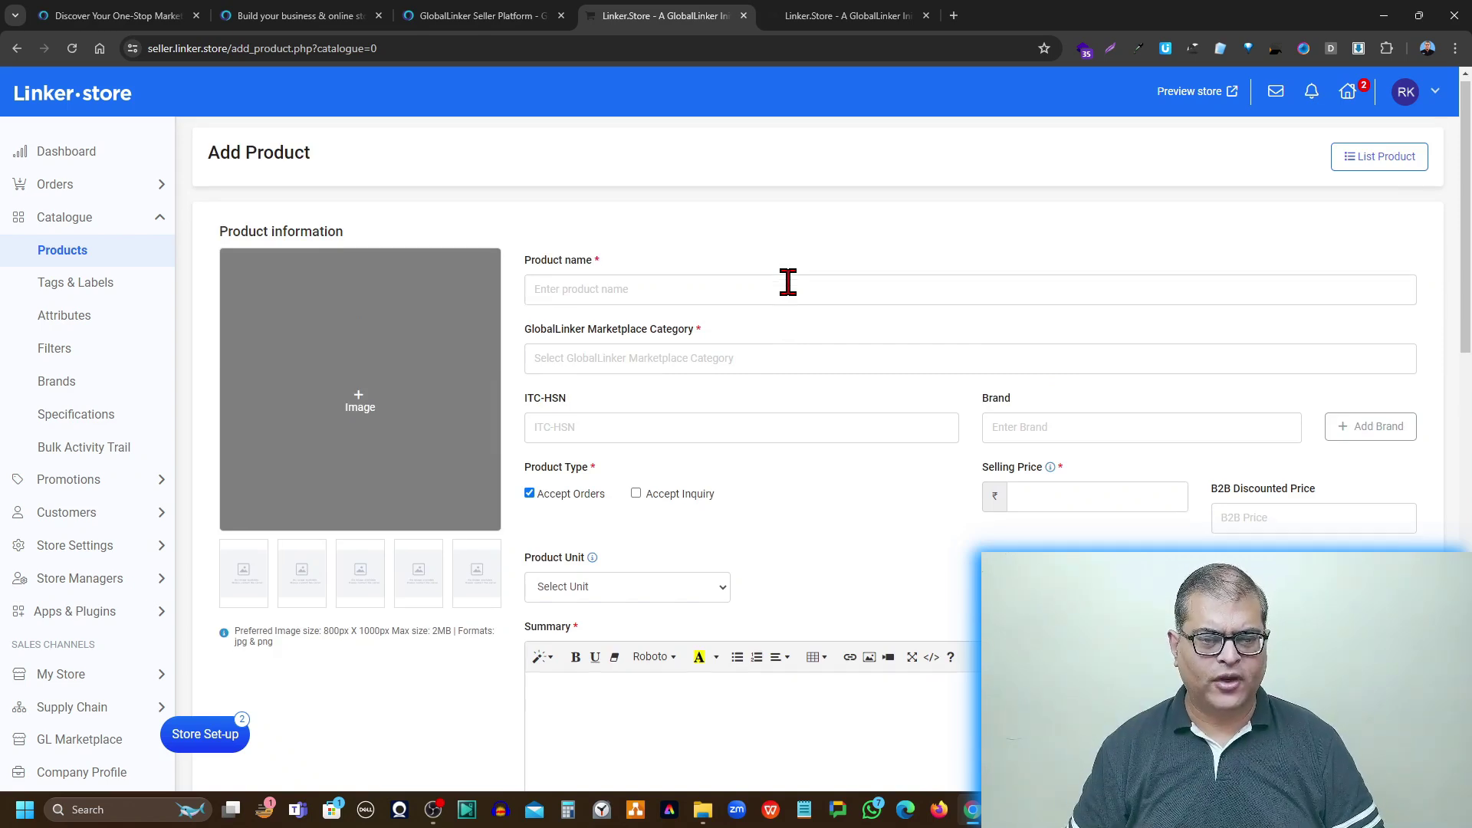
pyautogui.scroll(-5, 788, 281)
pyautogui.scroll(-5, 789, 296)
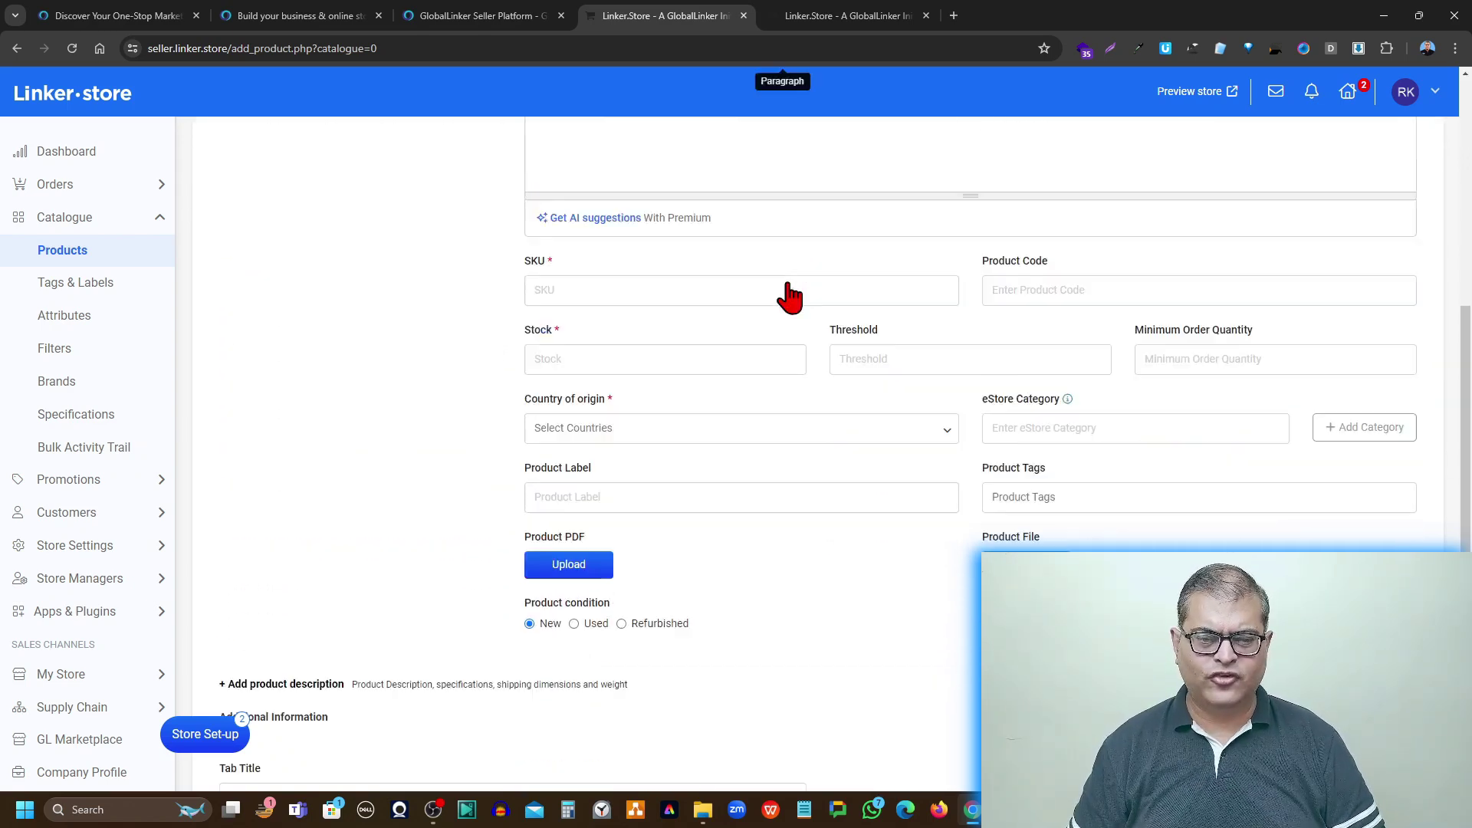
pyautogui.scroll(10, 790, 296)
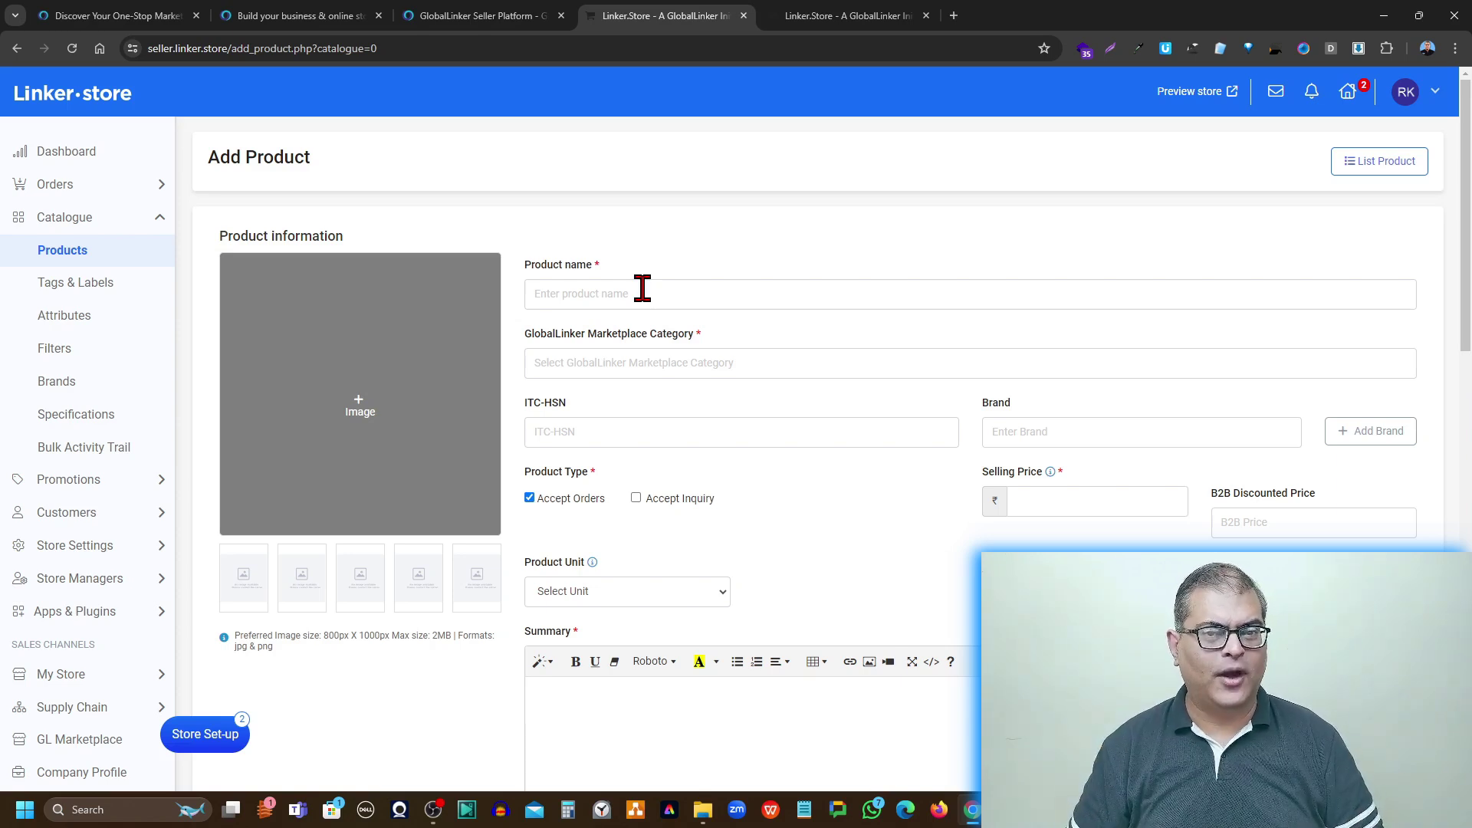
pyautogui.scroll(-5, 644, 287)
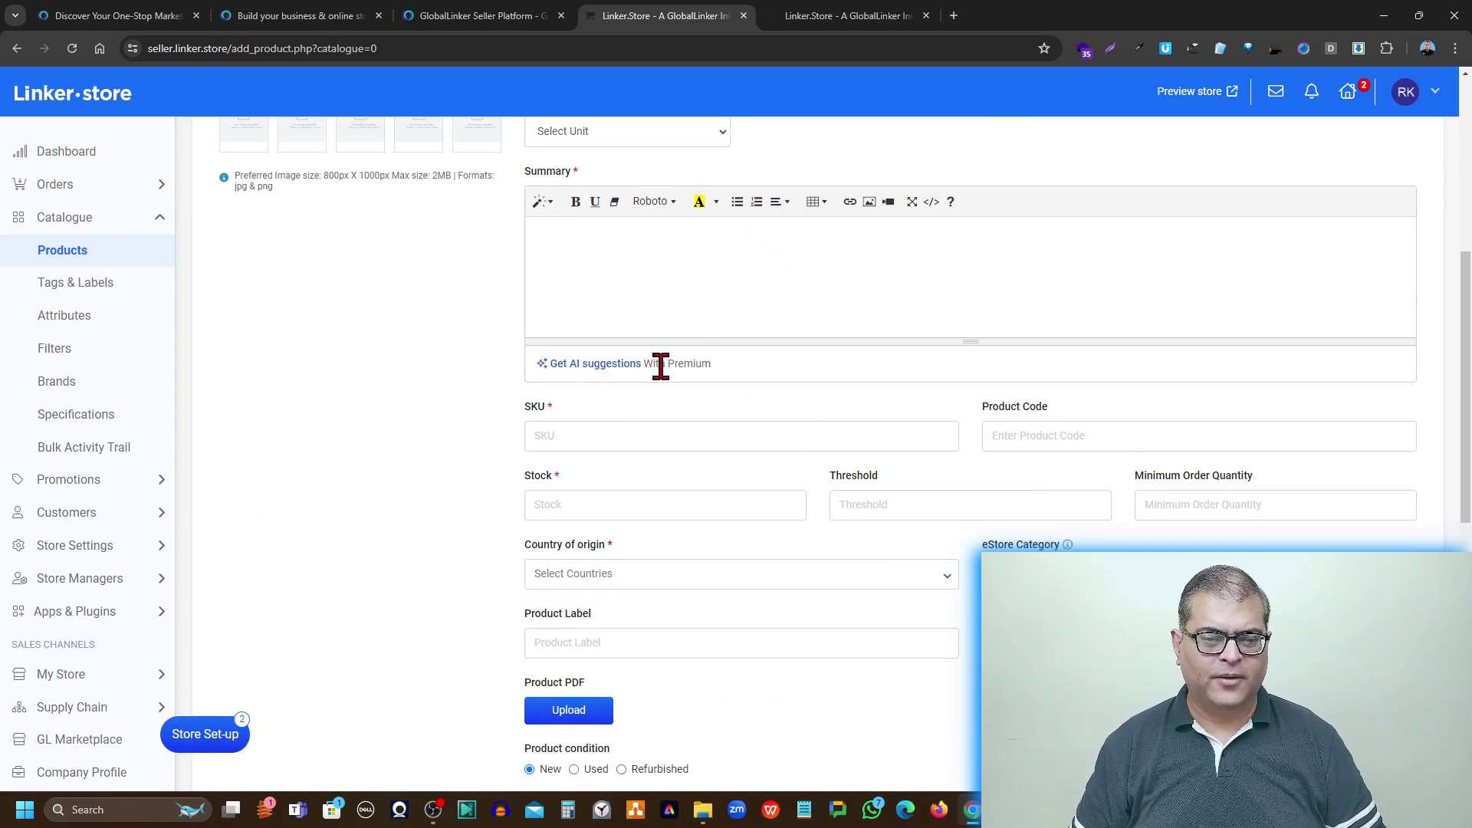
pyautogui.scroll(5, 659, 366)
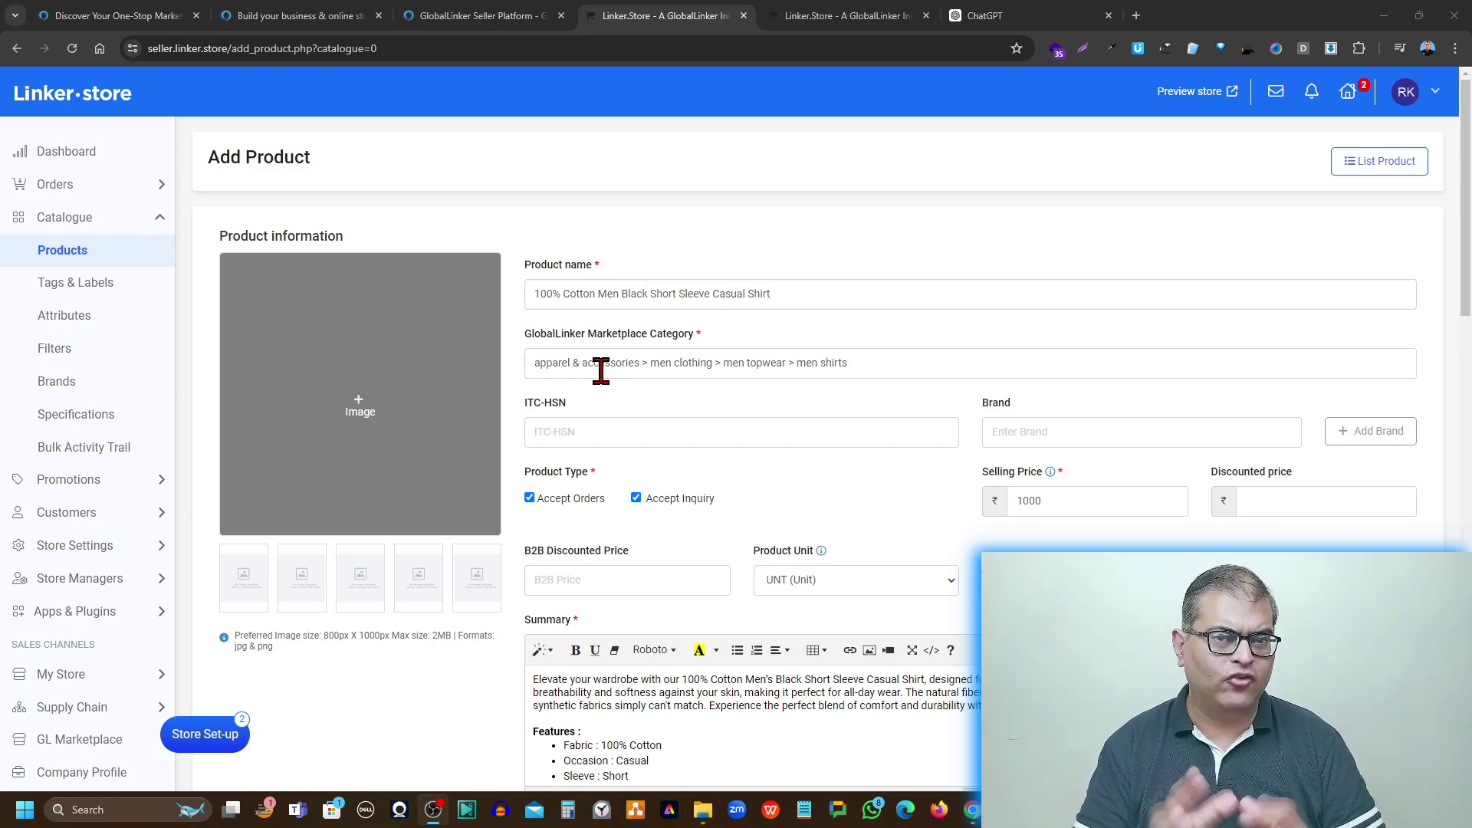
pyautogui.click(115, 17)
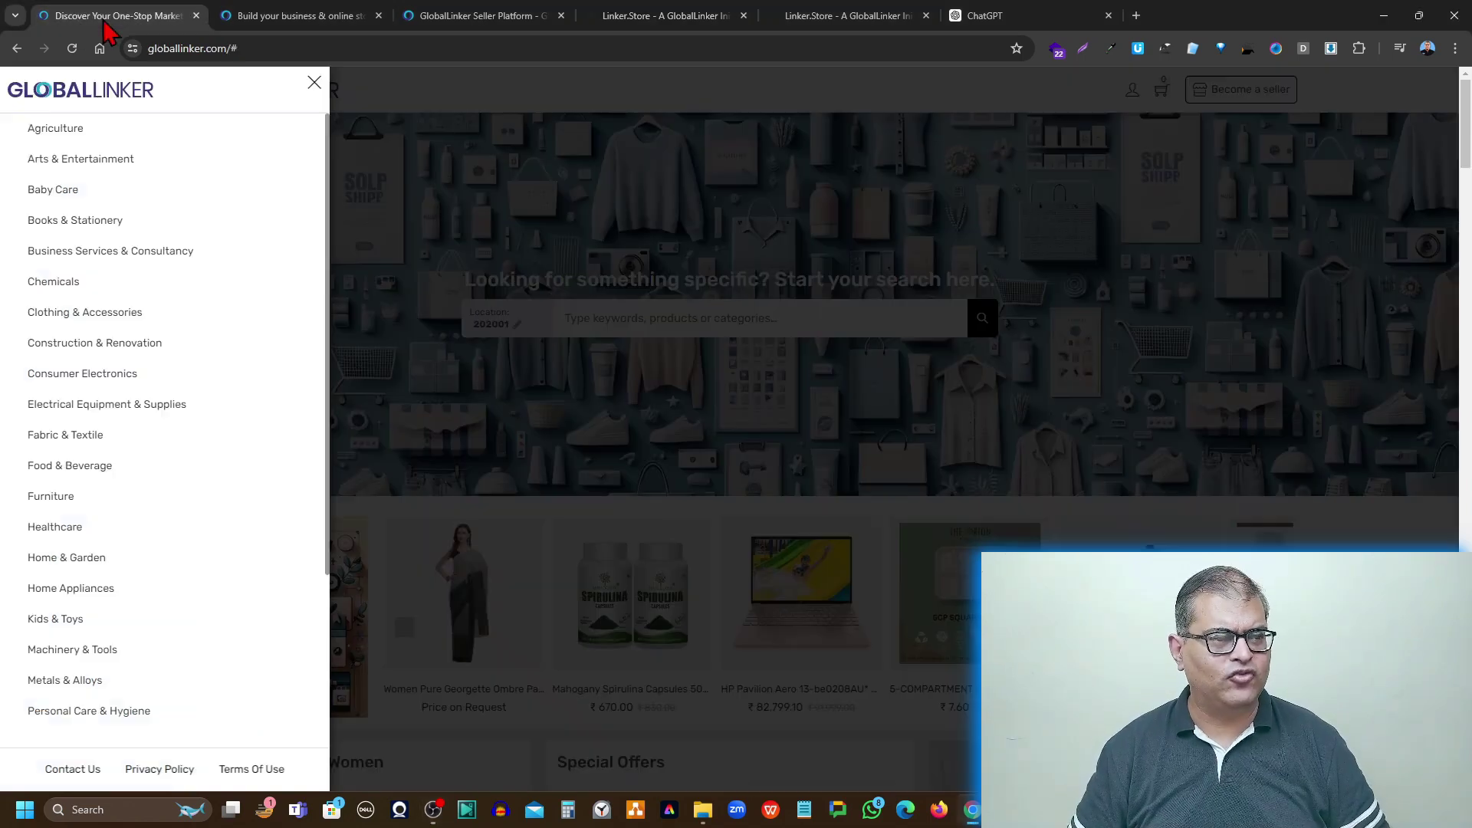
pyautogui.click(314, 83)
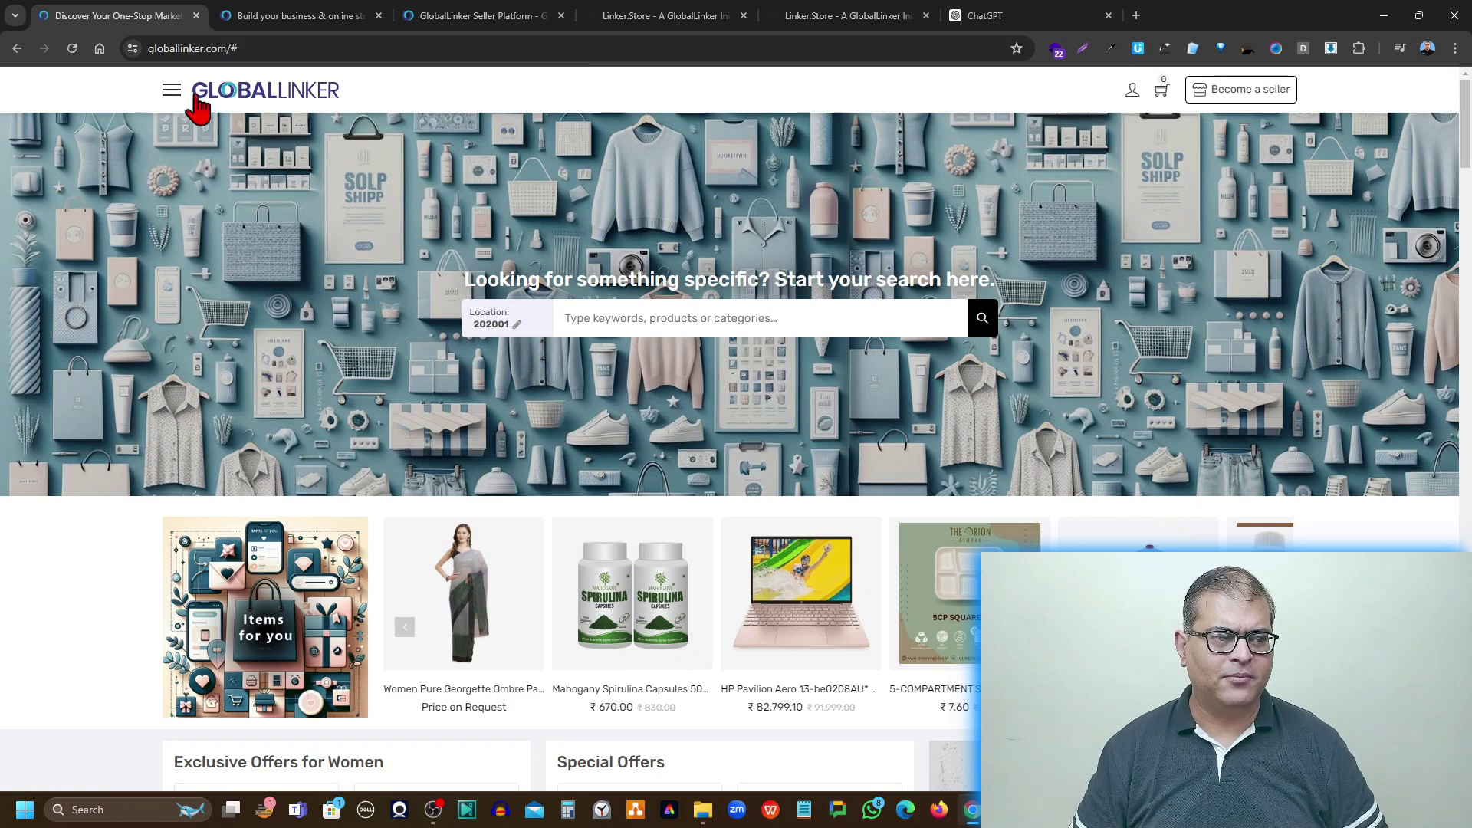
pyautogui.click(174, 91)
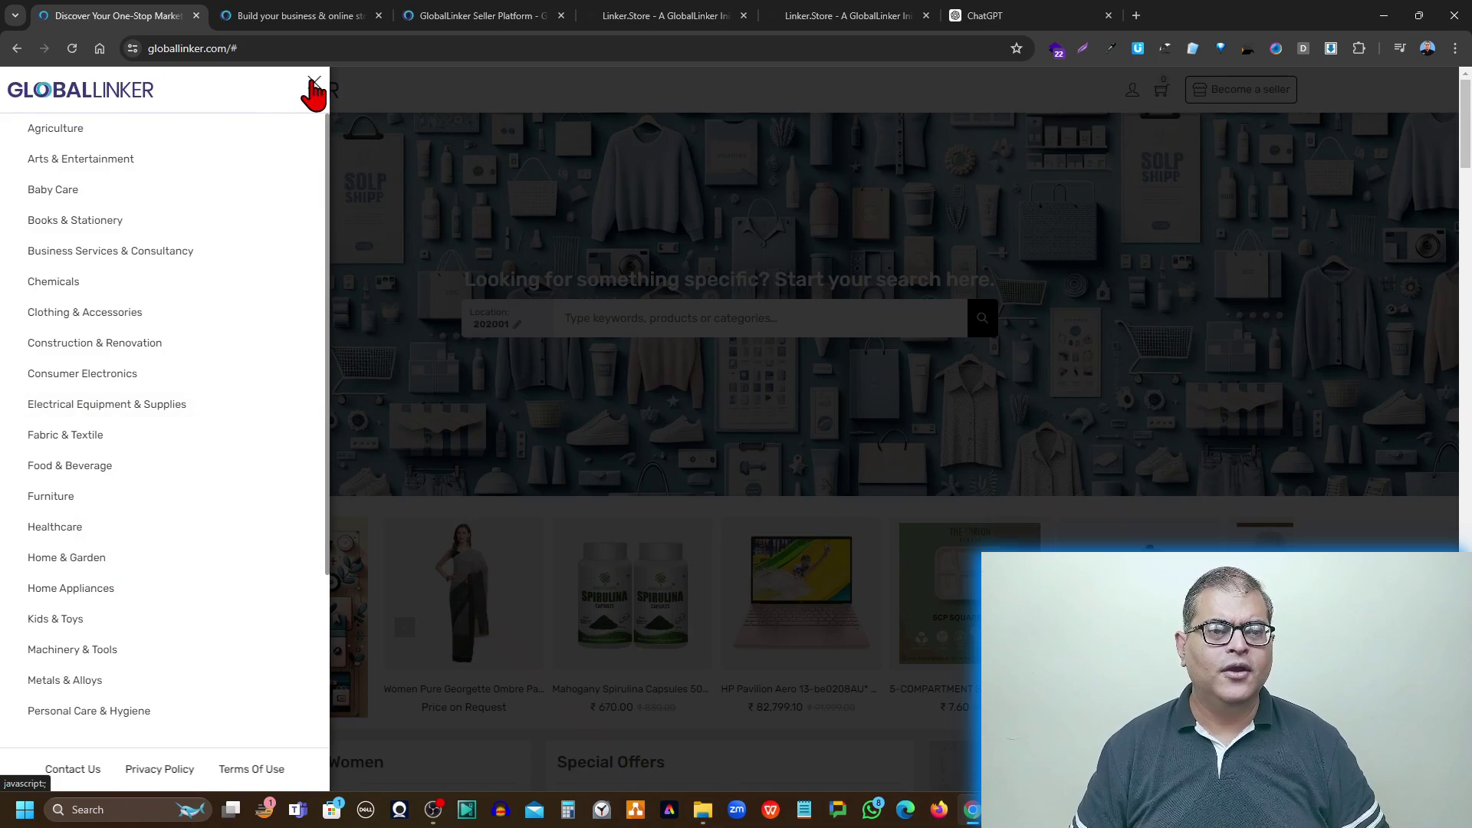
pyautogui.click(636, 23)
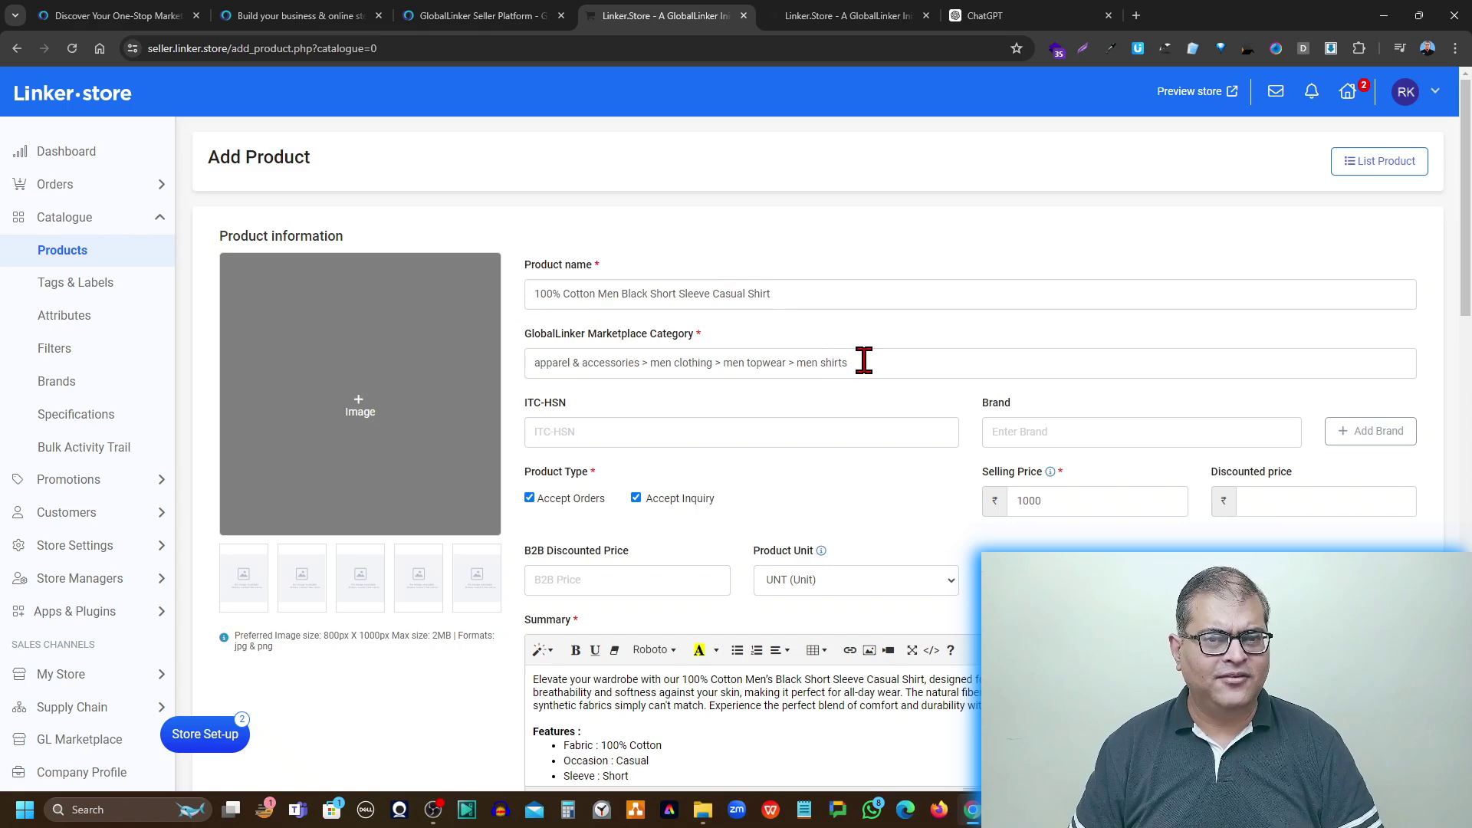
# Replace the marketplace category with the men shirts suggestion from a 'shirt' search, then begin adding a brand.
pyautogui.moveTo(864, 361); pyautogui.dragTo(444, 361)
pyautogui.write('shirt')
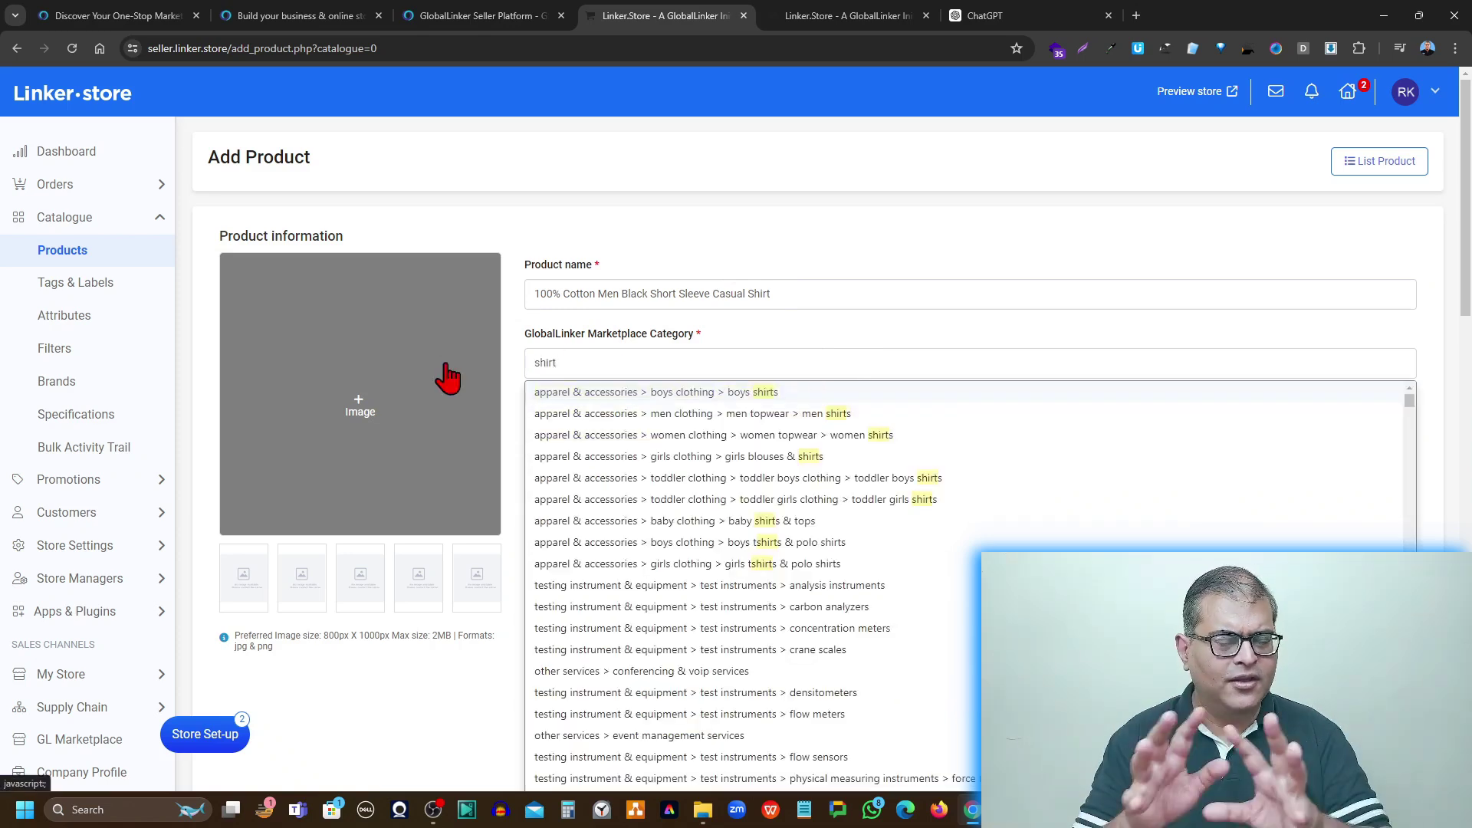
pyautogui.click(708, 415)
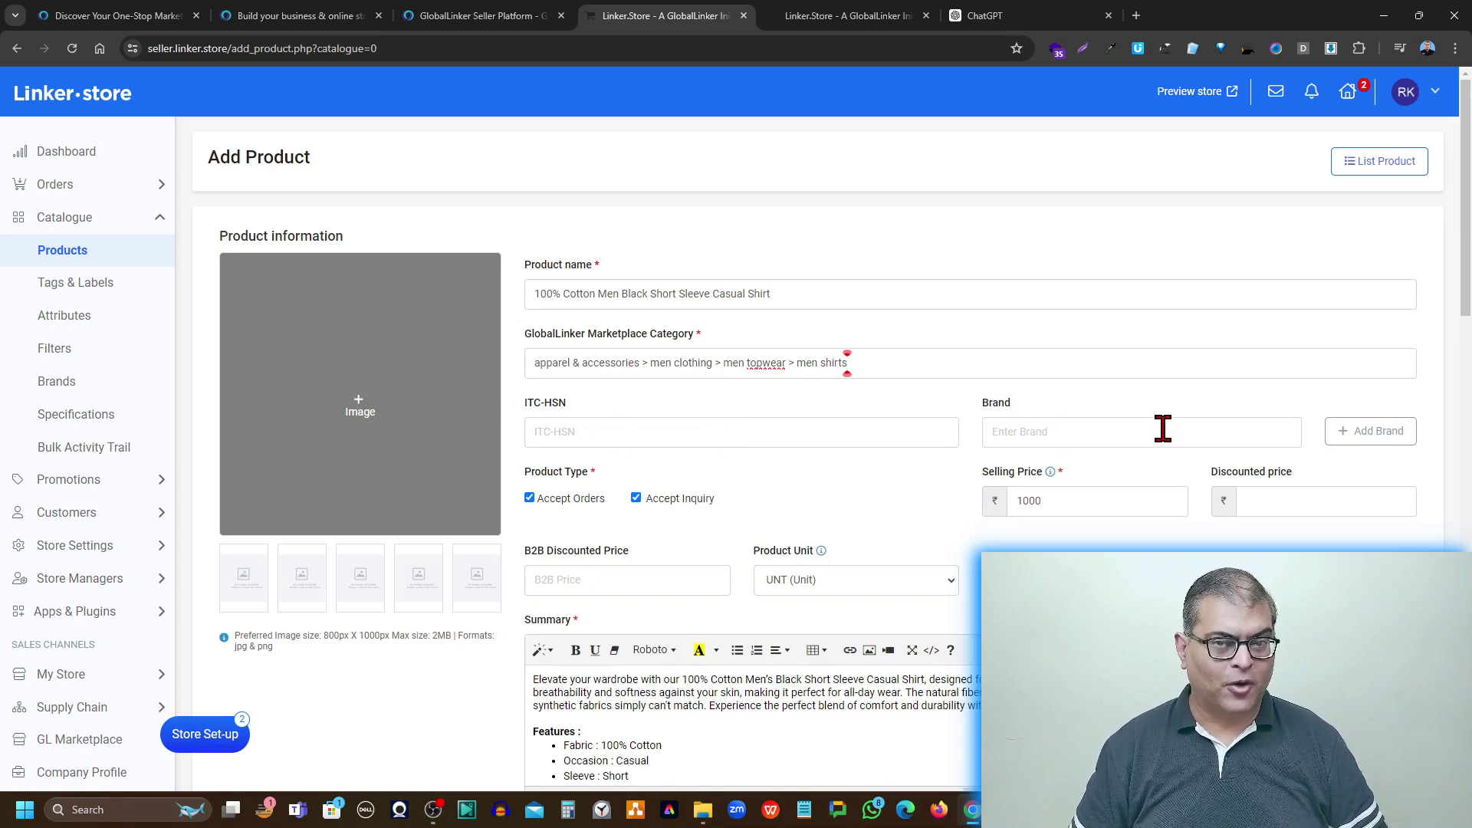
pyautogui.click(1356, 443)
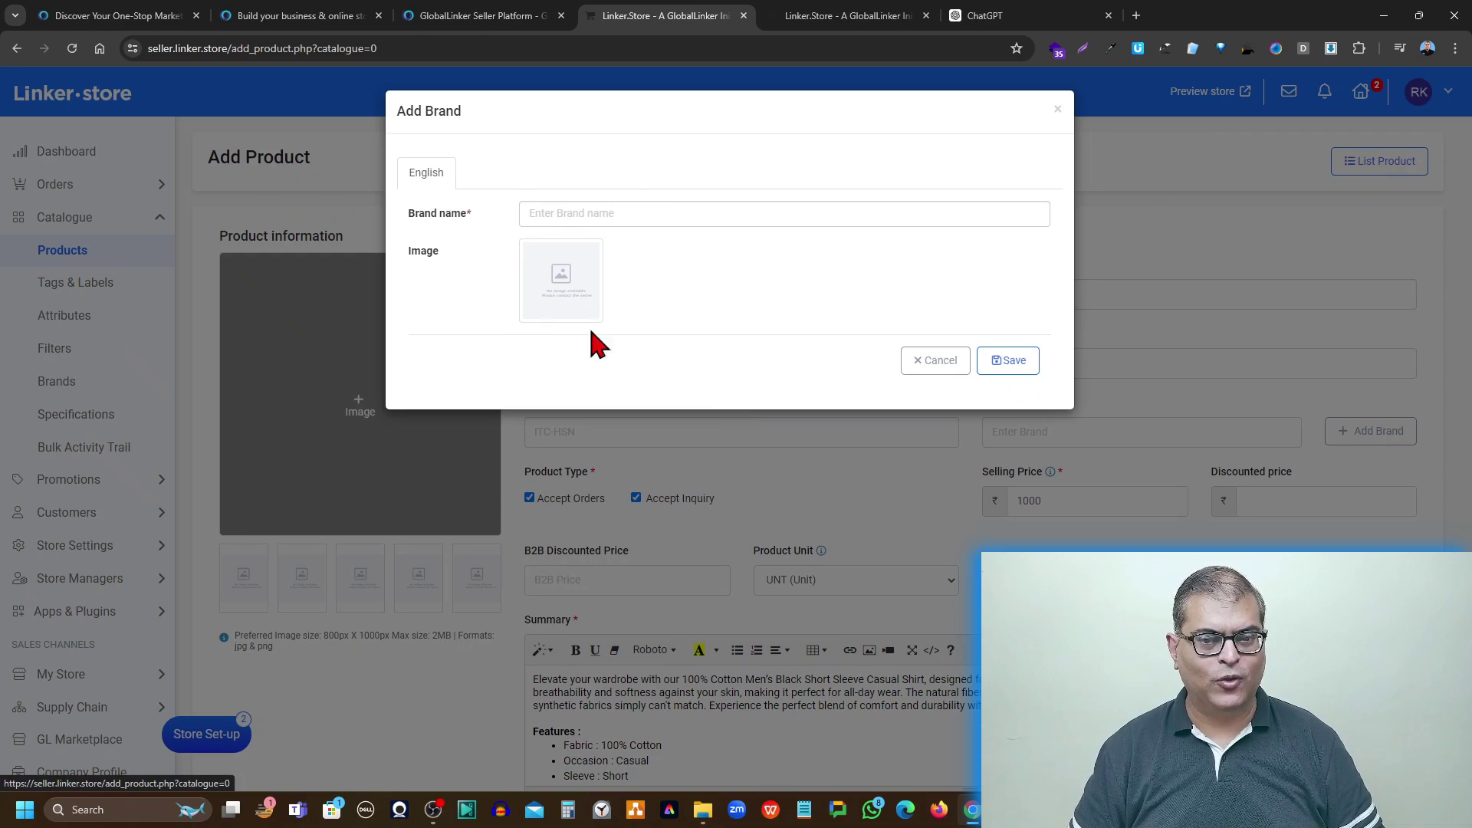
# Close the Add Brand dialog without saving, leaving Brand blank.
pyautogui.click(1057, 109)
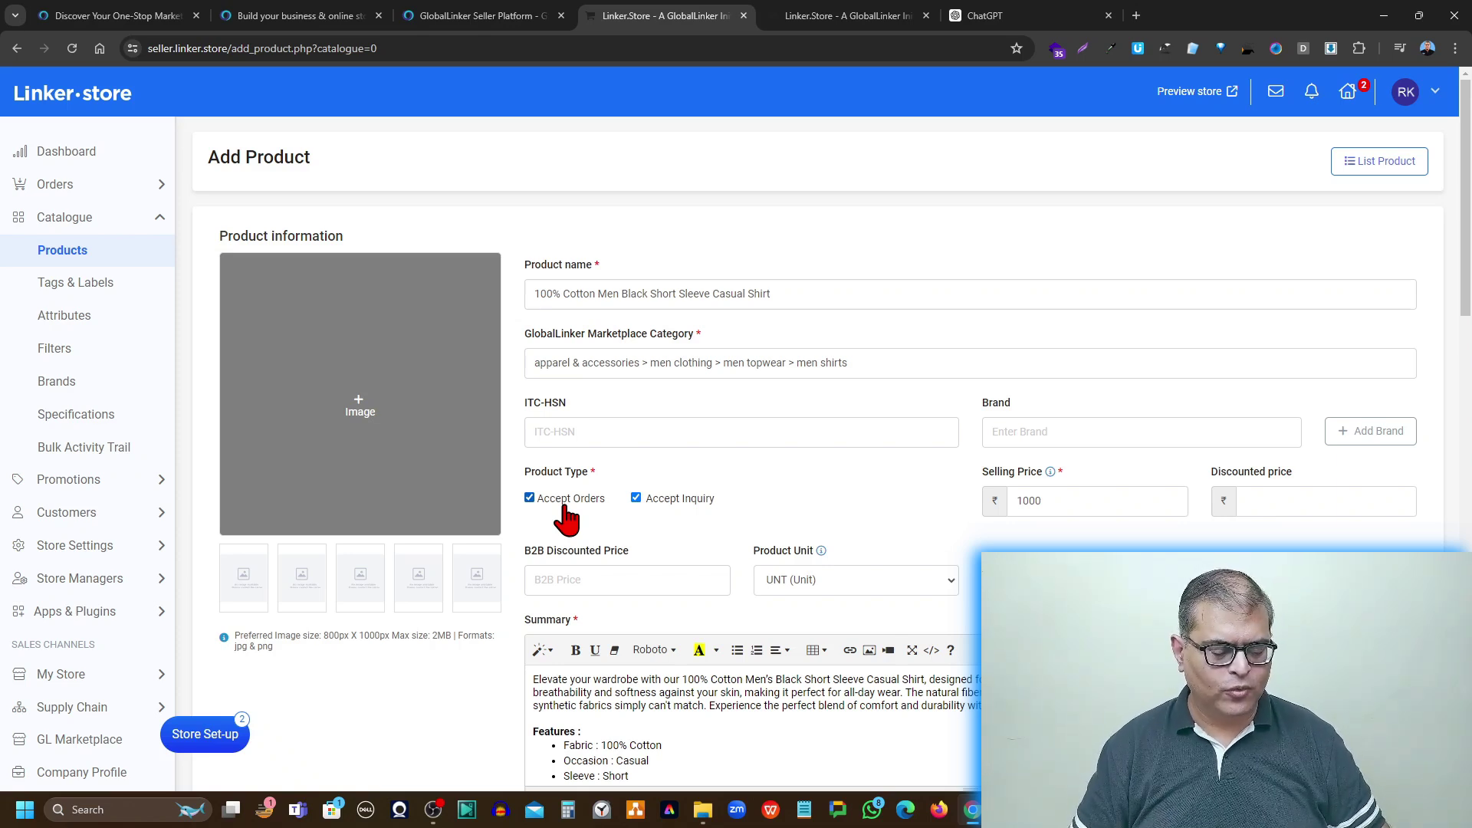
pyautogui.hotkey('alt', 'Tab')
pyautogui.hotkey('alt', 'Tab')
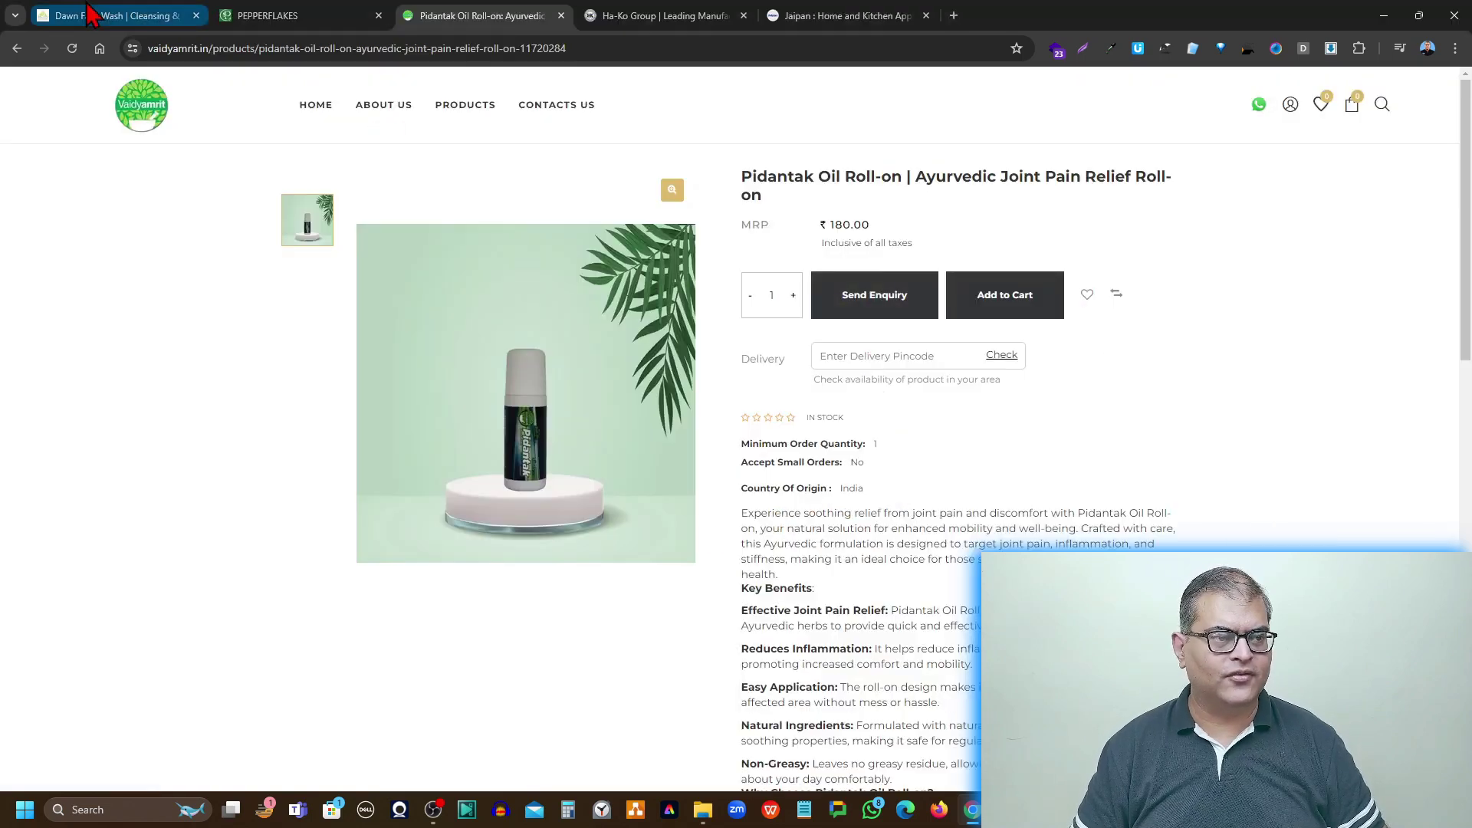
pyautogui.click(143, 11)
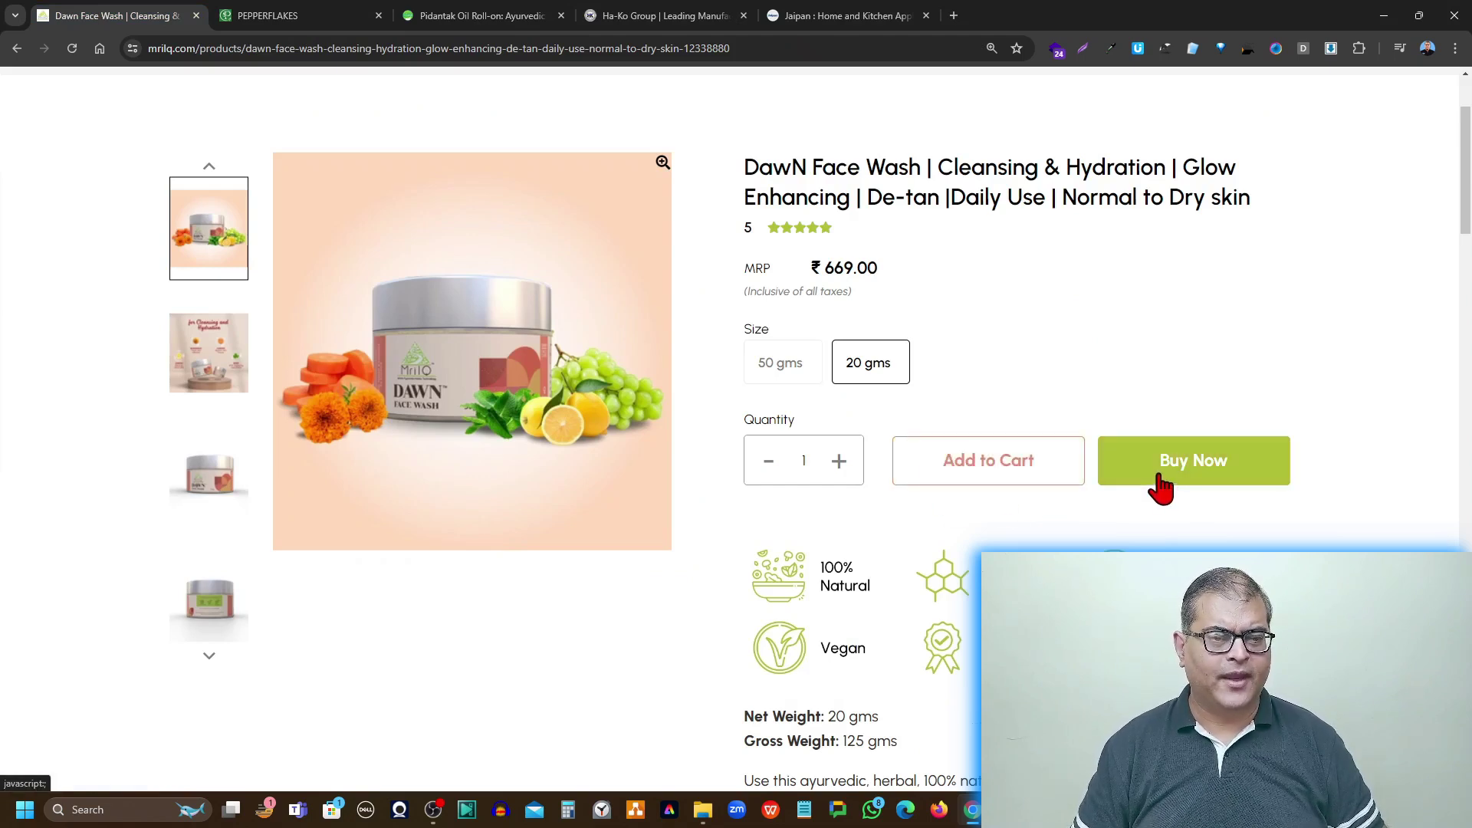
pyautogui.click(273, 26)
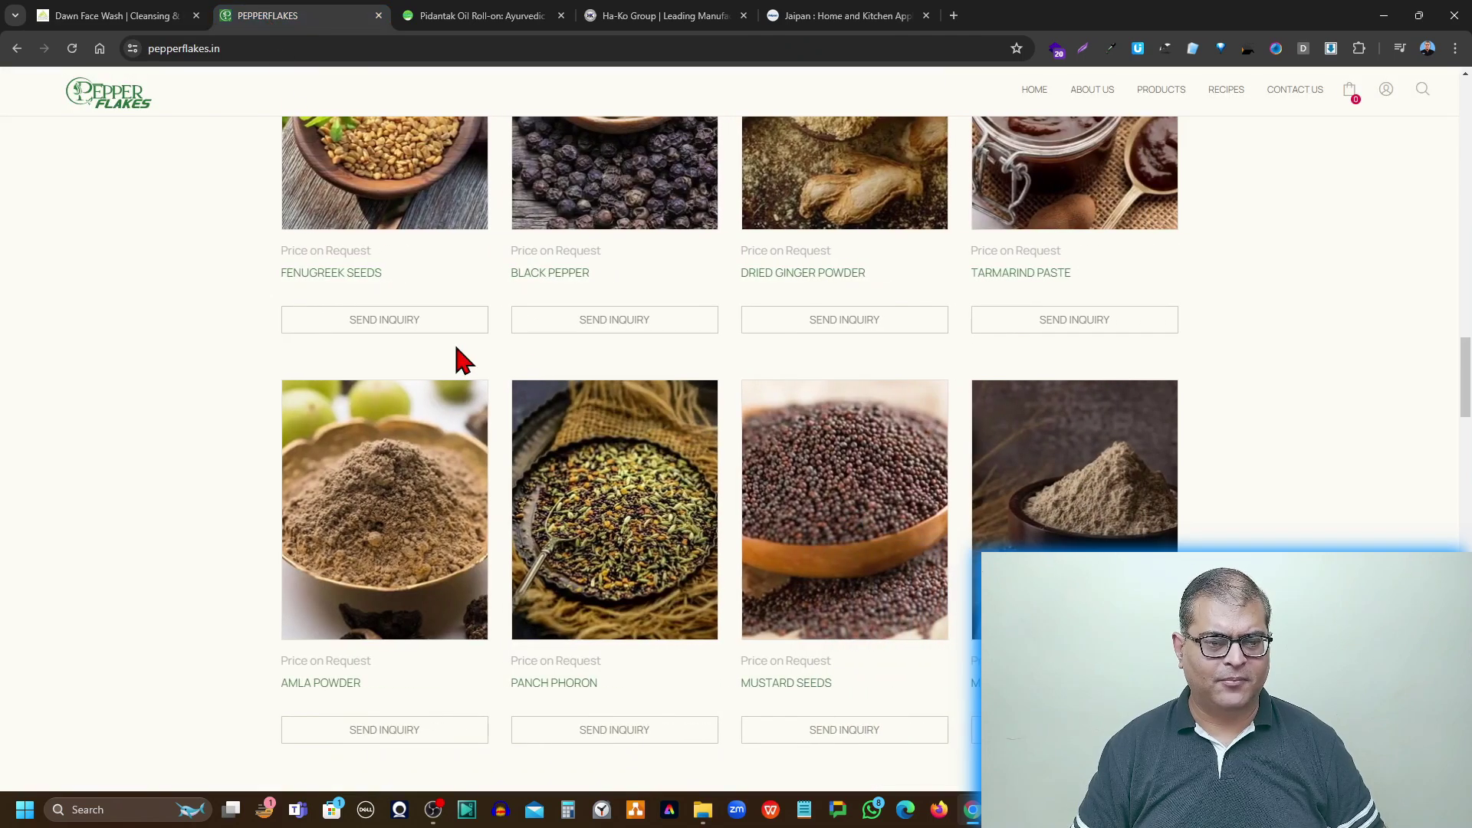
pyautogui.click(480, 15)
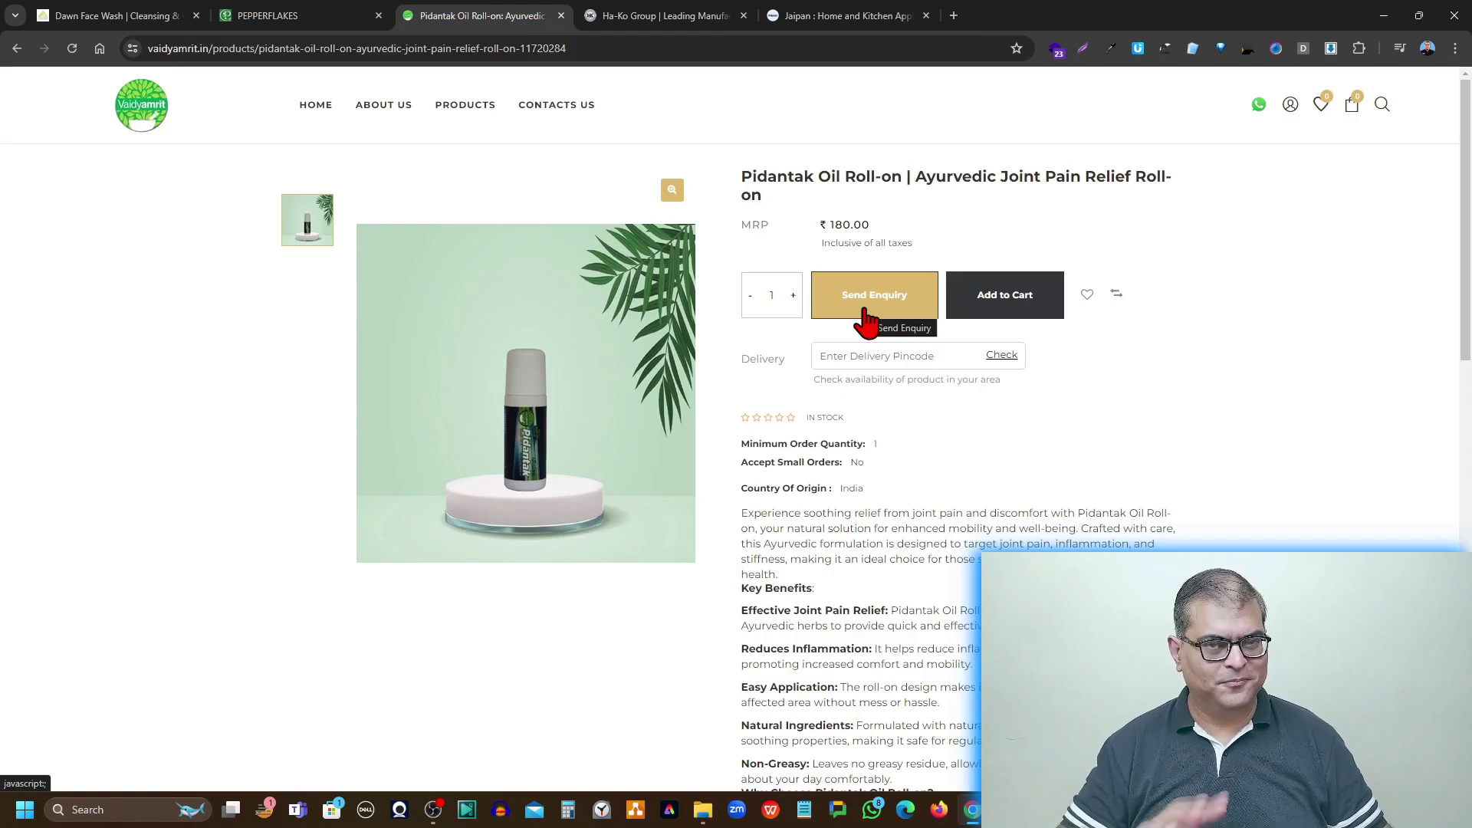
pyautogui.click(282, 17)
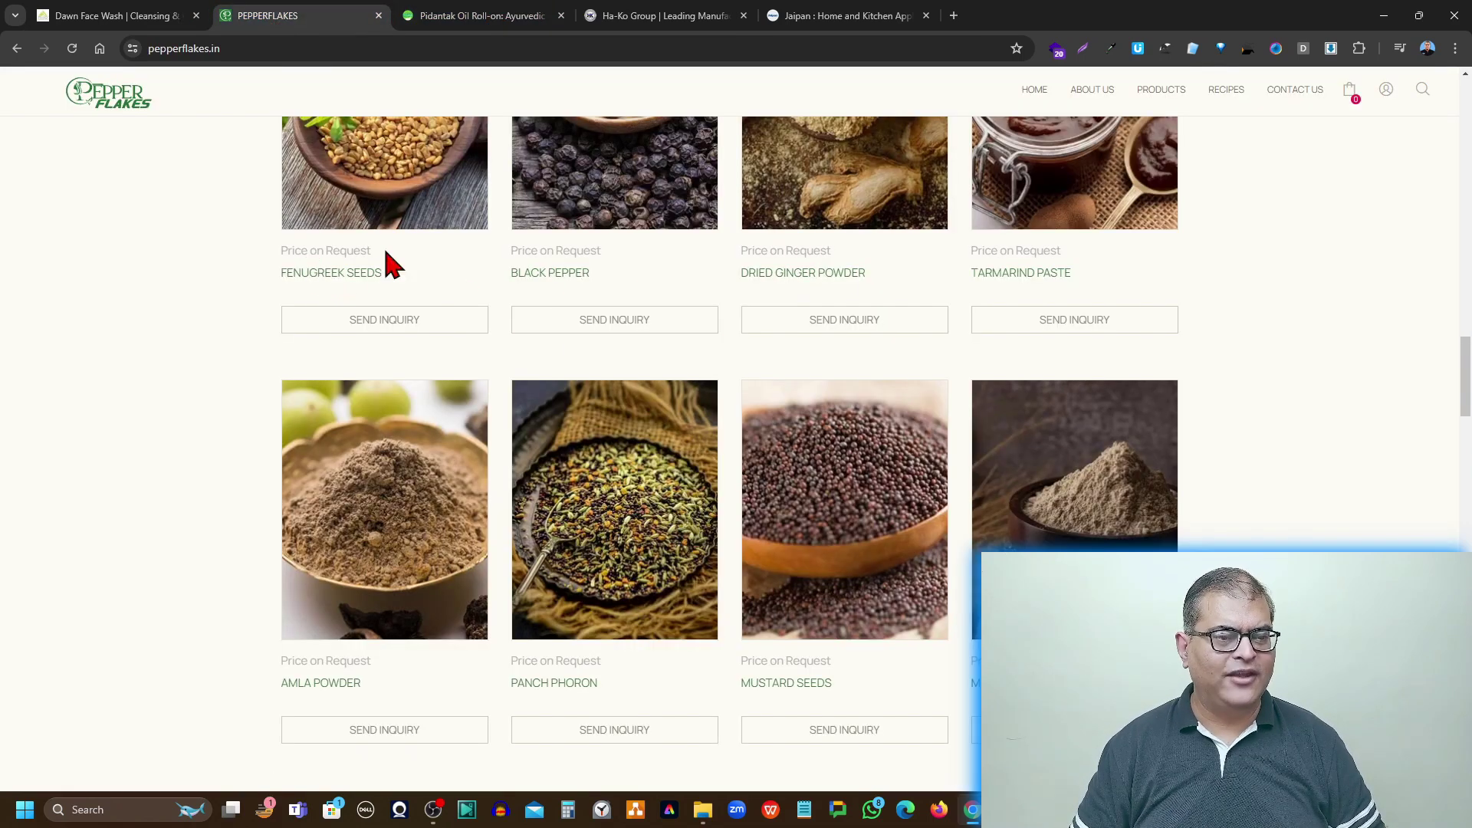
pyautogui.scroll(3, 546, 265)
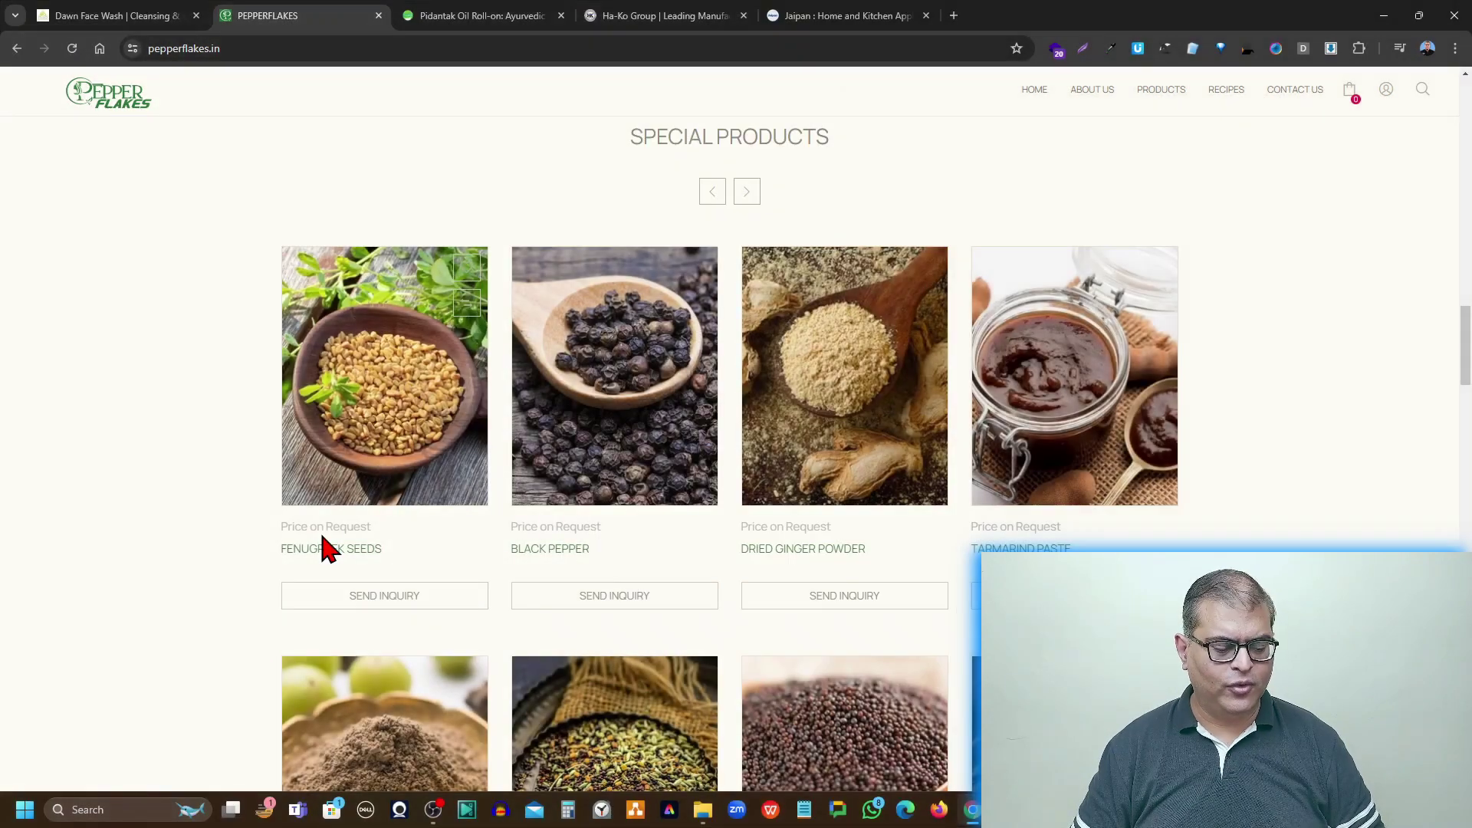
pyautogui.hotkey('alt', 'Tab')
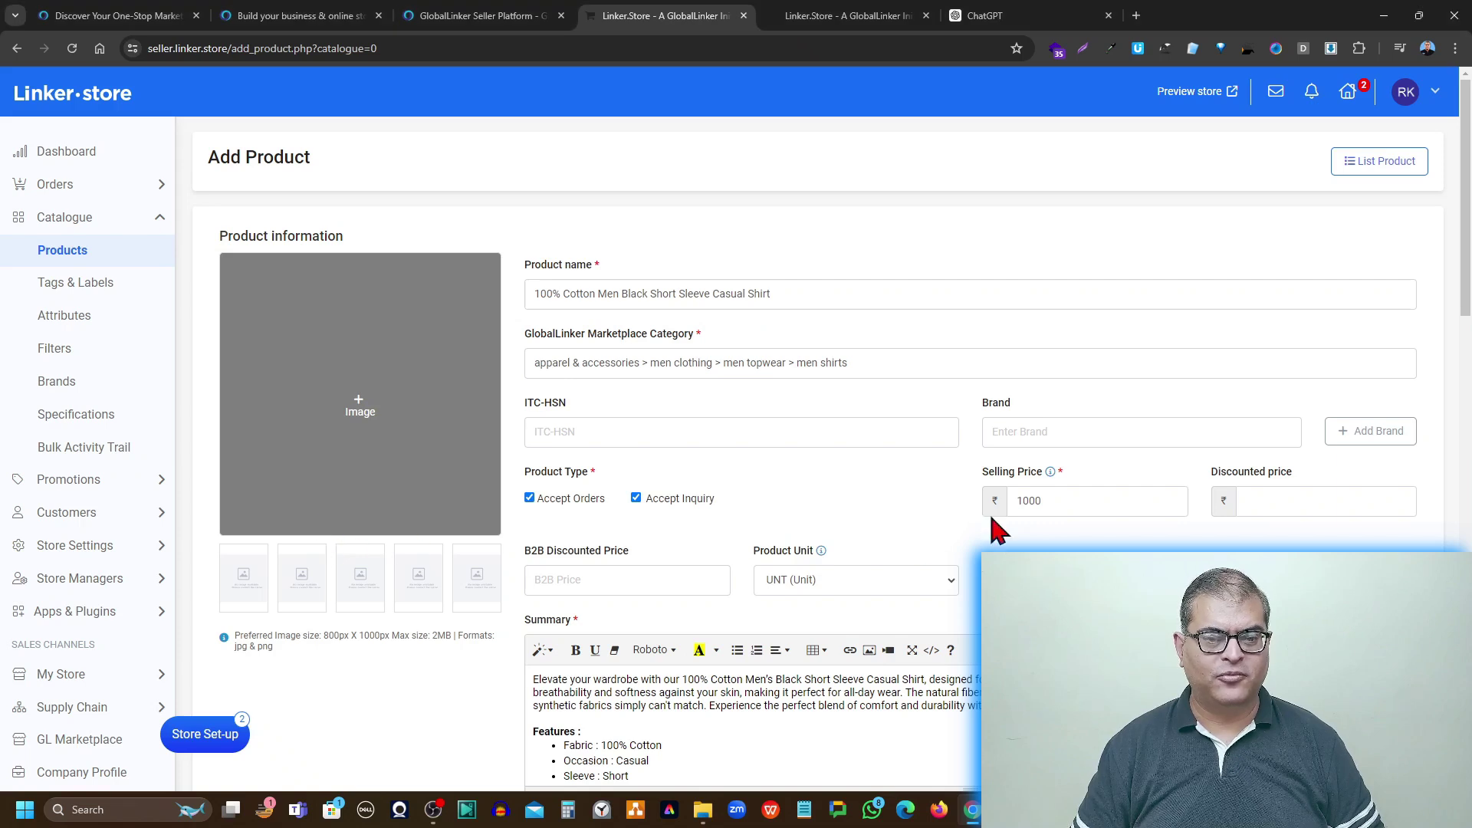
# Turn off Accept Orders for the shirt and untick Do not show price to keep ₹1000 visible.
pyautogui.scroll(-1, 962, 532)
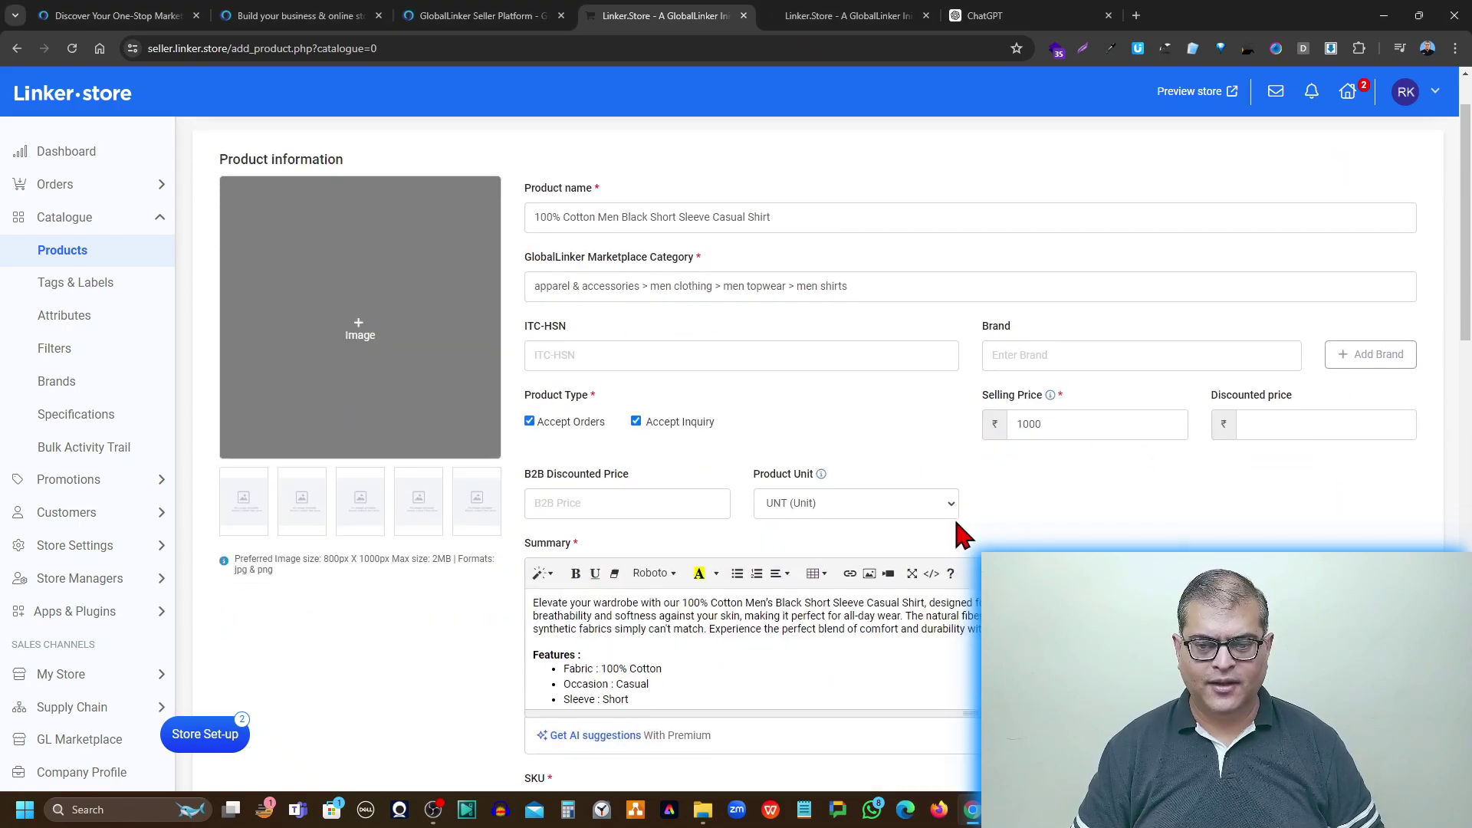
pyautogui.click(546, 422)
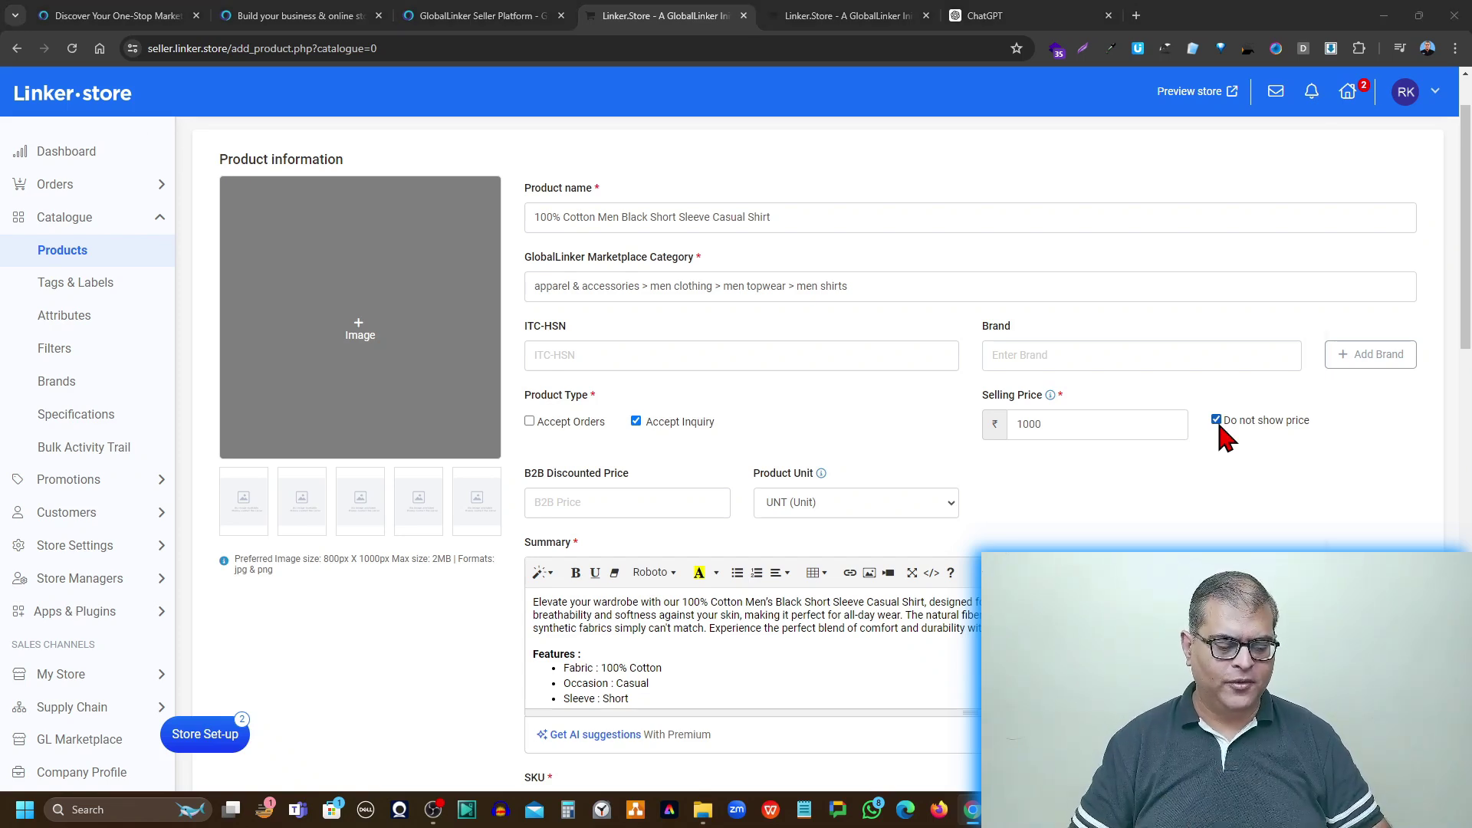
pyautogui.hotkey('alt', 'Tab')
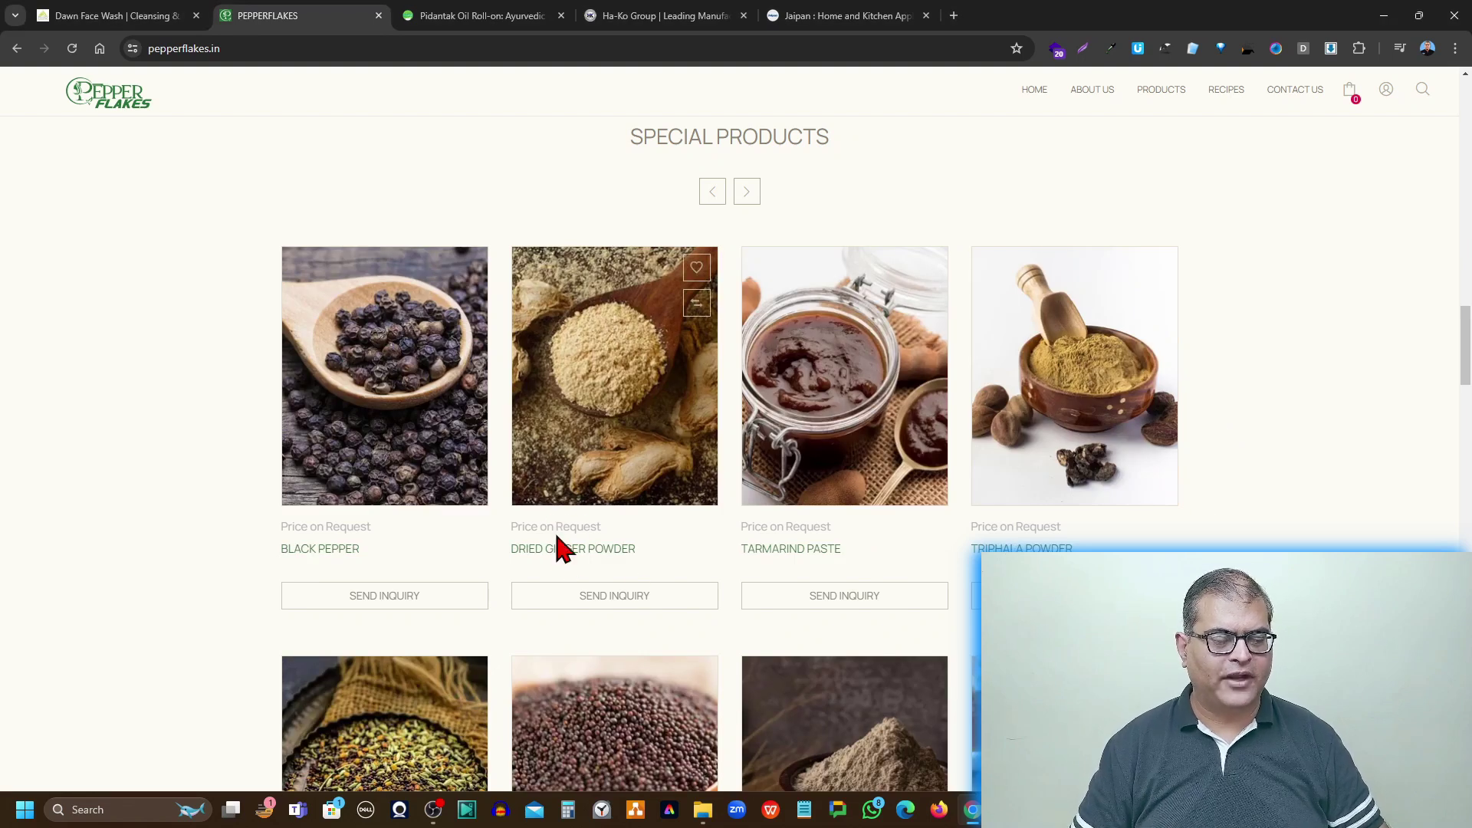
pyautogui.hotkey('alt', 'Tab')
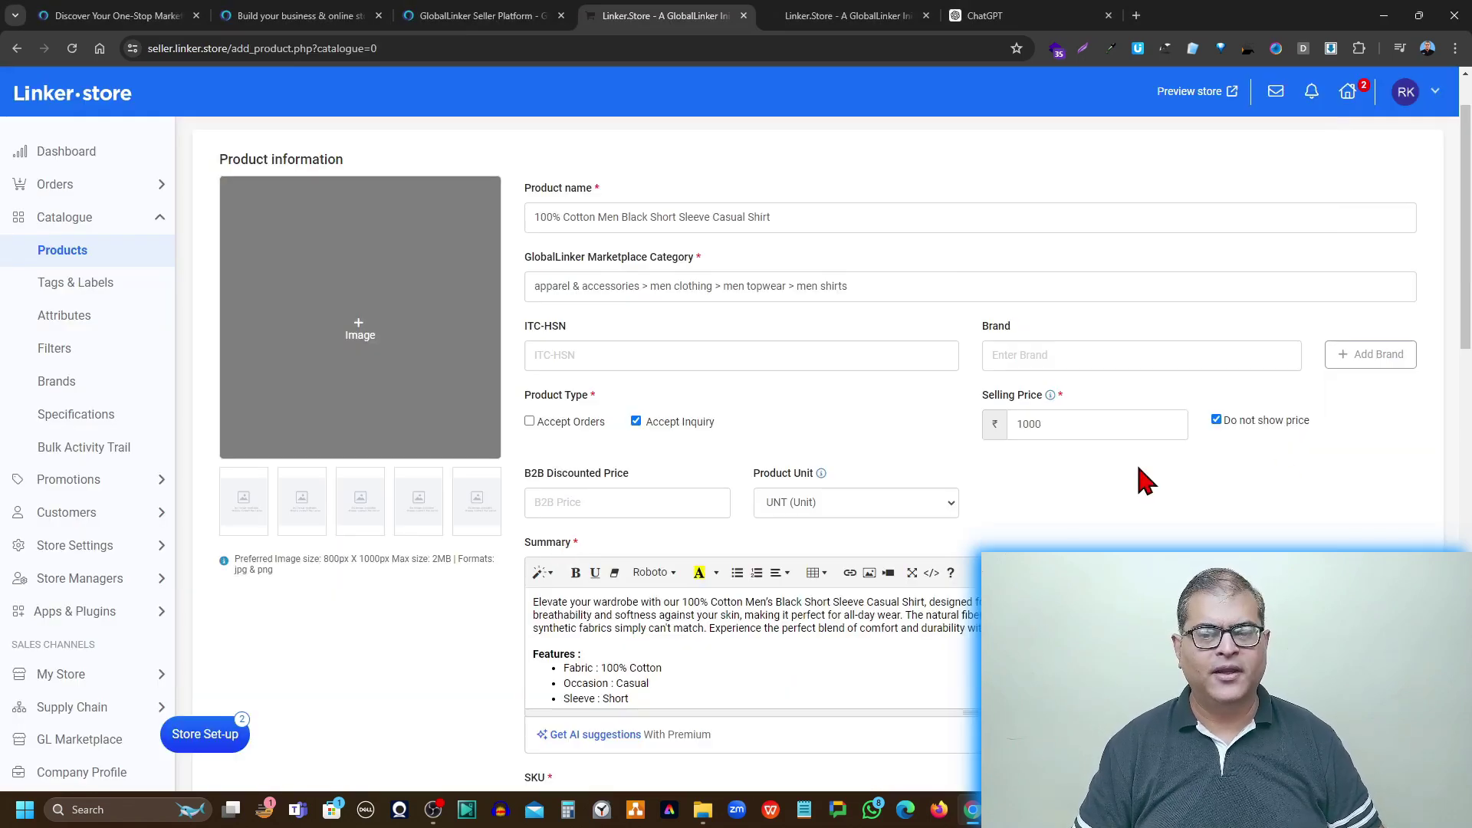
pyautogui.click(1225, 423)
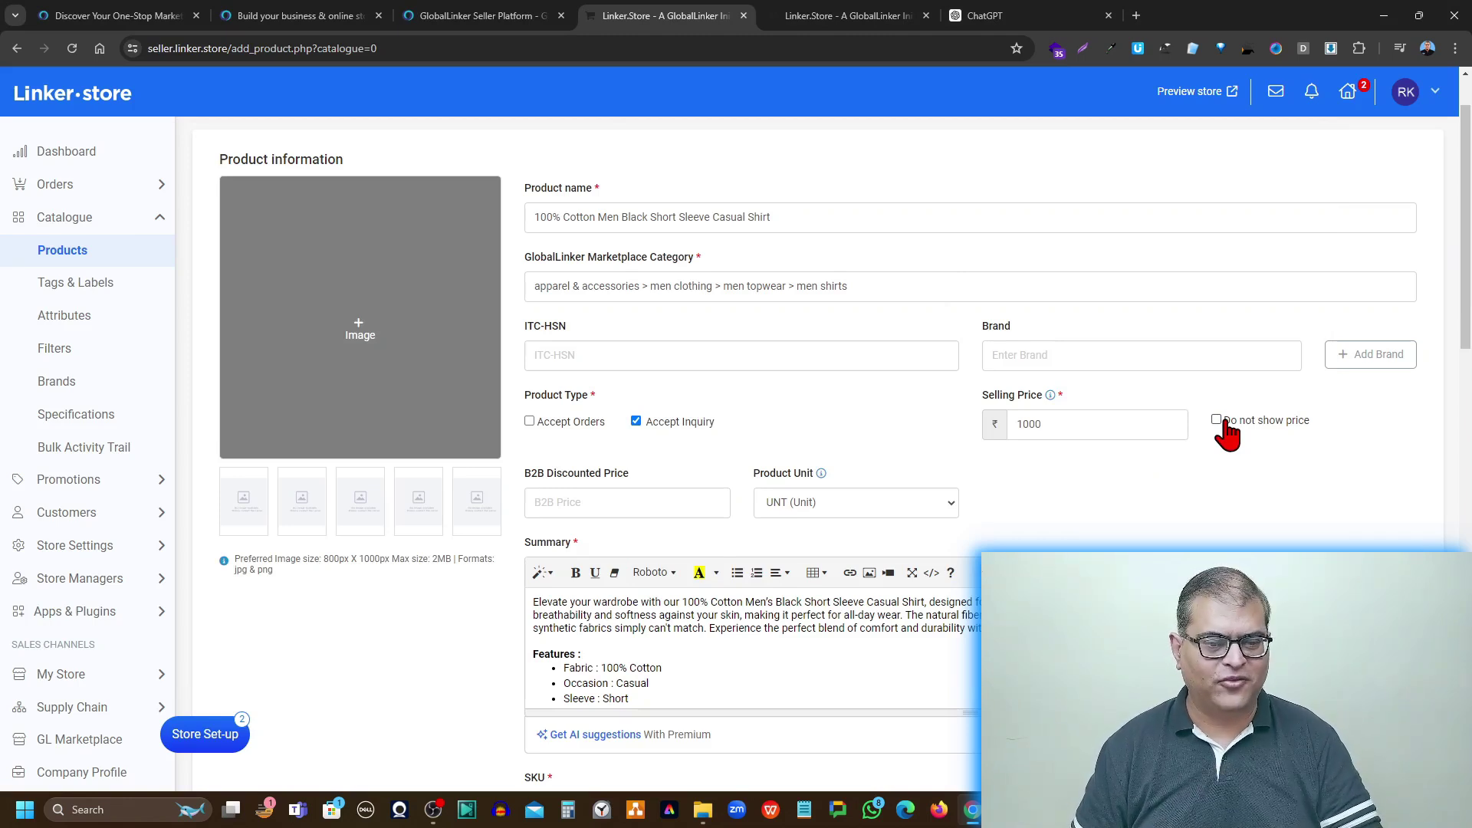
# Re-enable Accept Orders so the shirt takes orders and inquiries, comparing with the Vaidyamrit storefront.
pyautogui.click(553, 422)
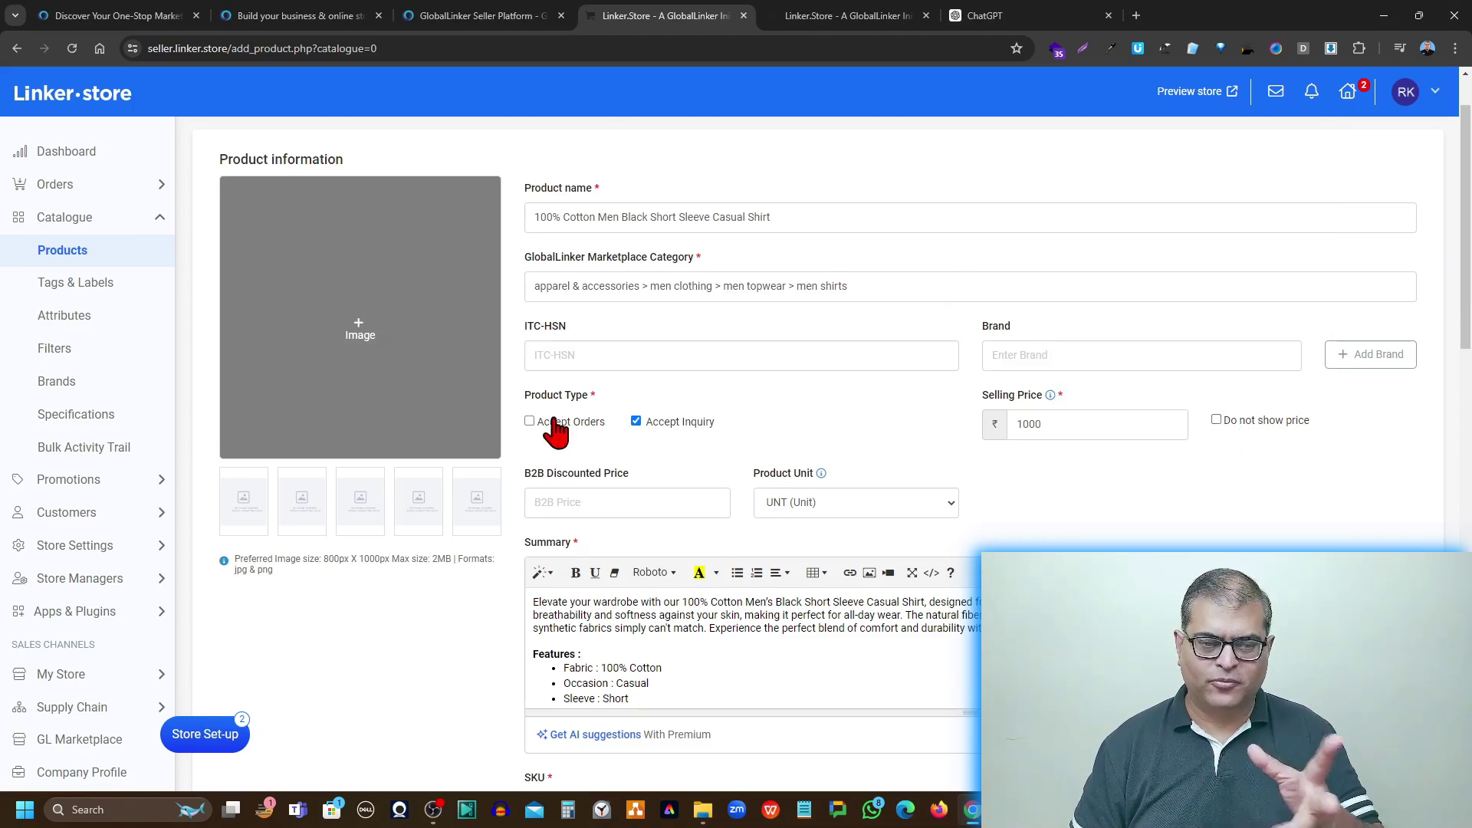
pyautogui.hotkey('alt', 'Tab')
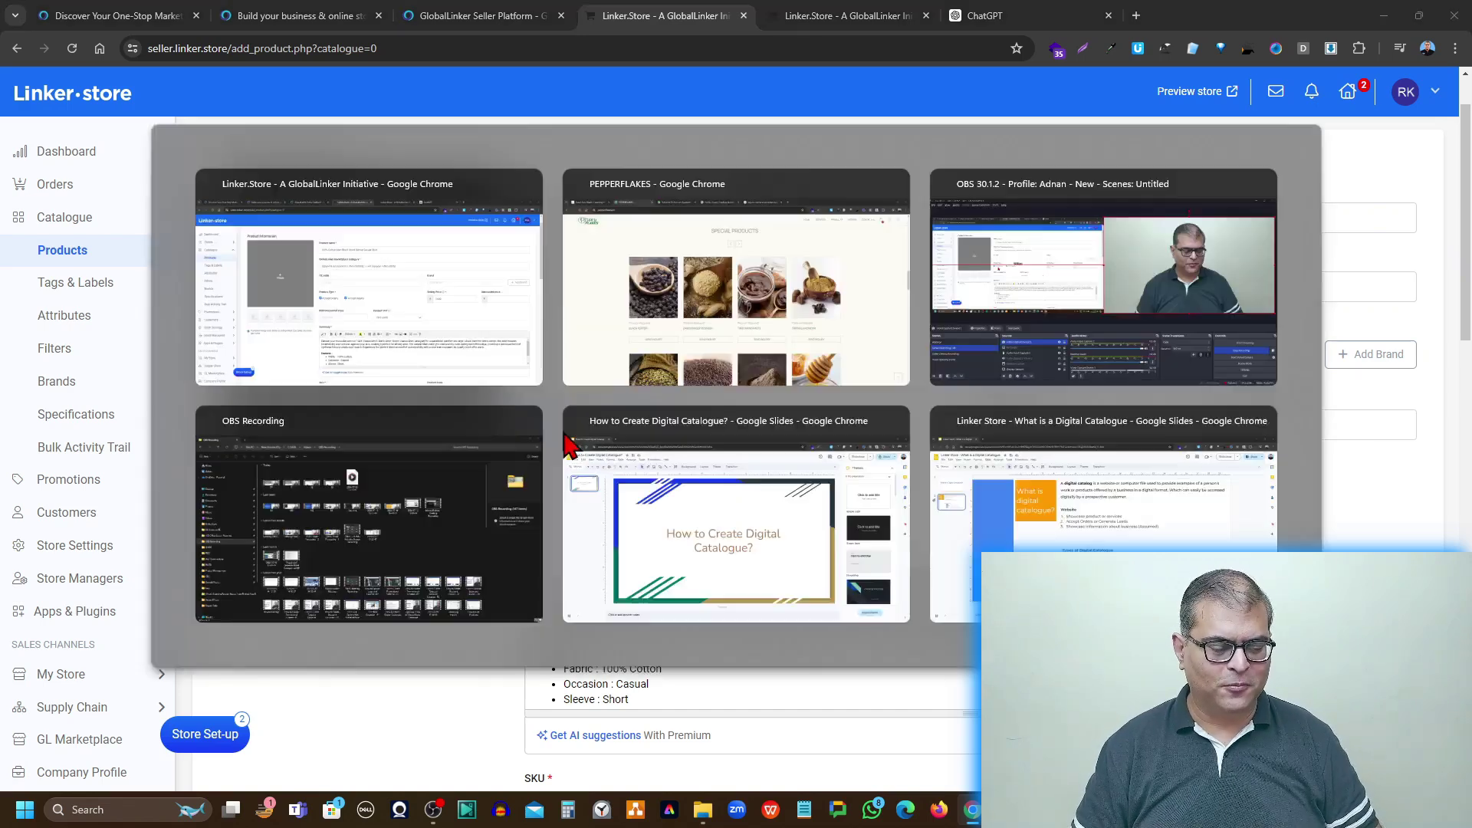
pyautogui.click(445, 17)
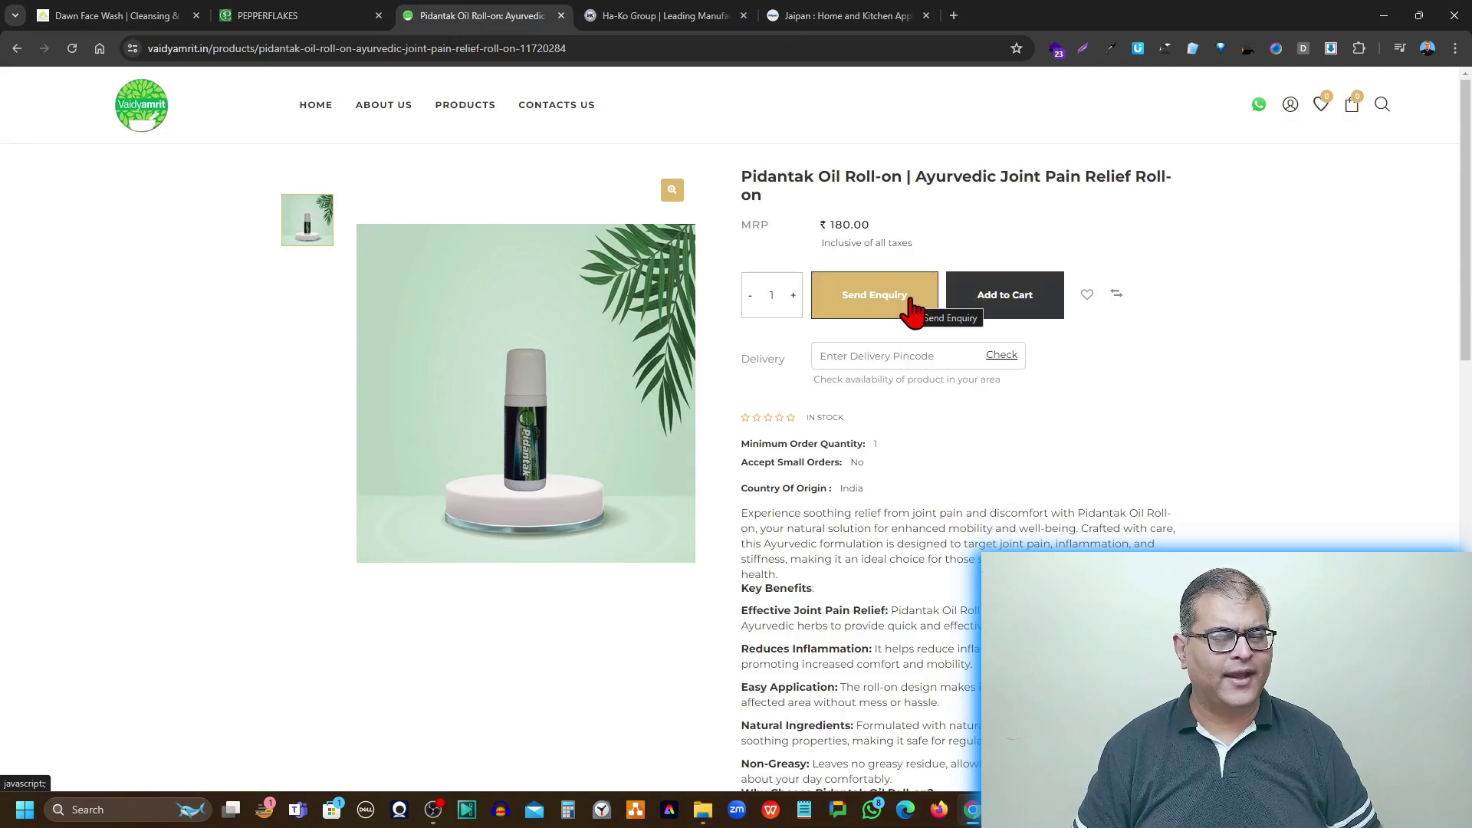
pyautogui.hotkey('alt', 'Tab')
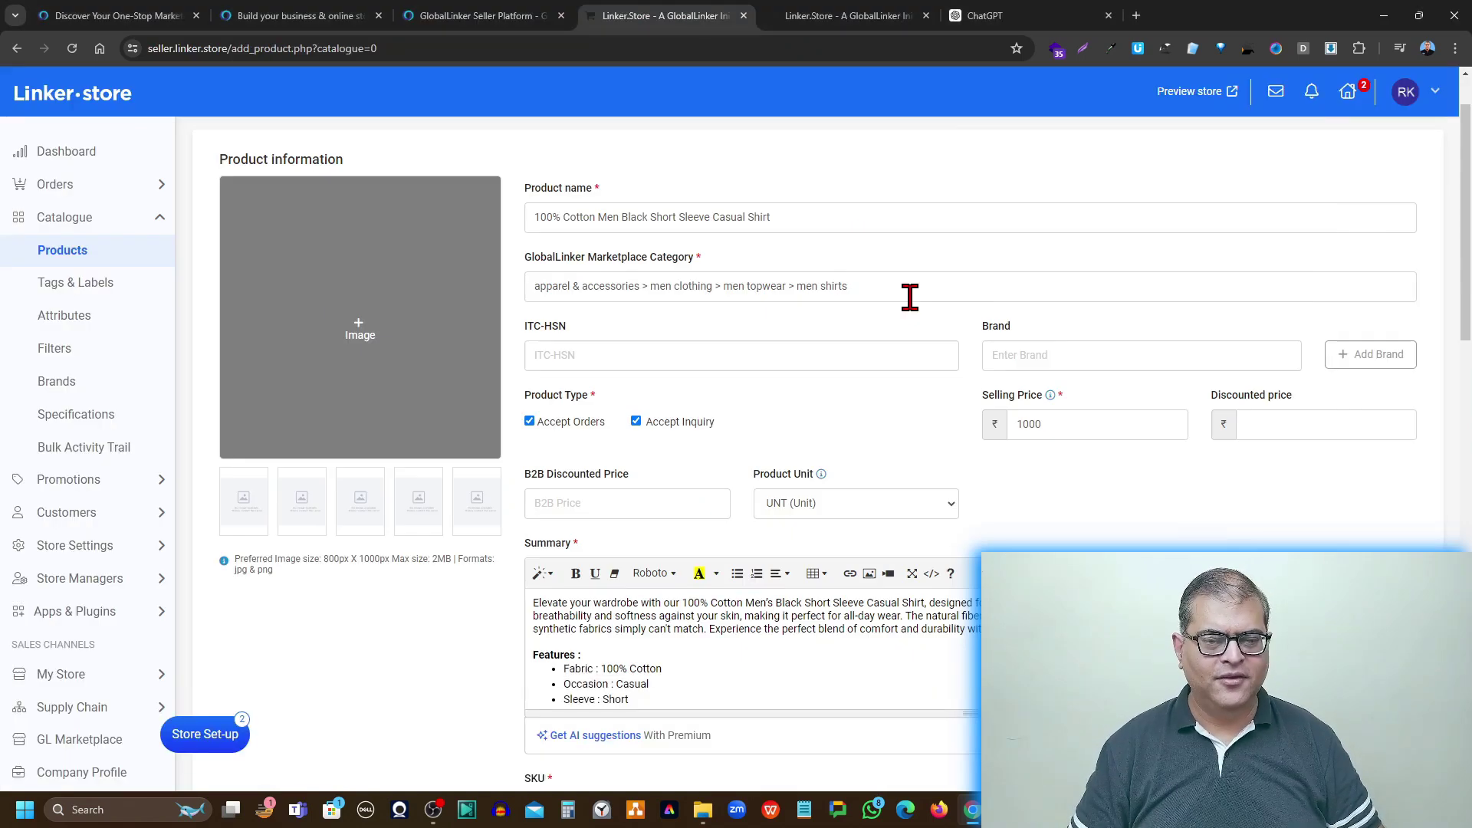
pyautogui.scroll(-1, 641, 611)
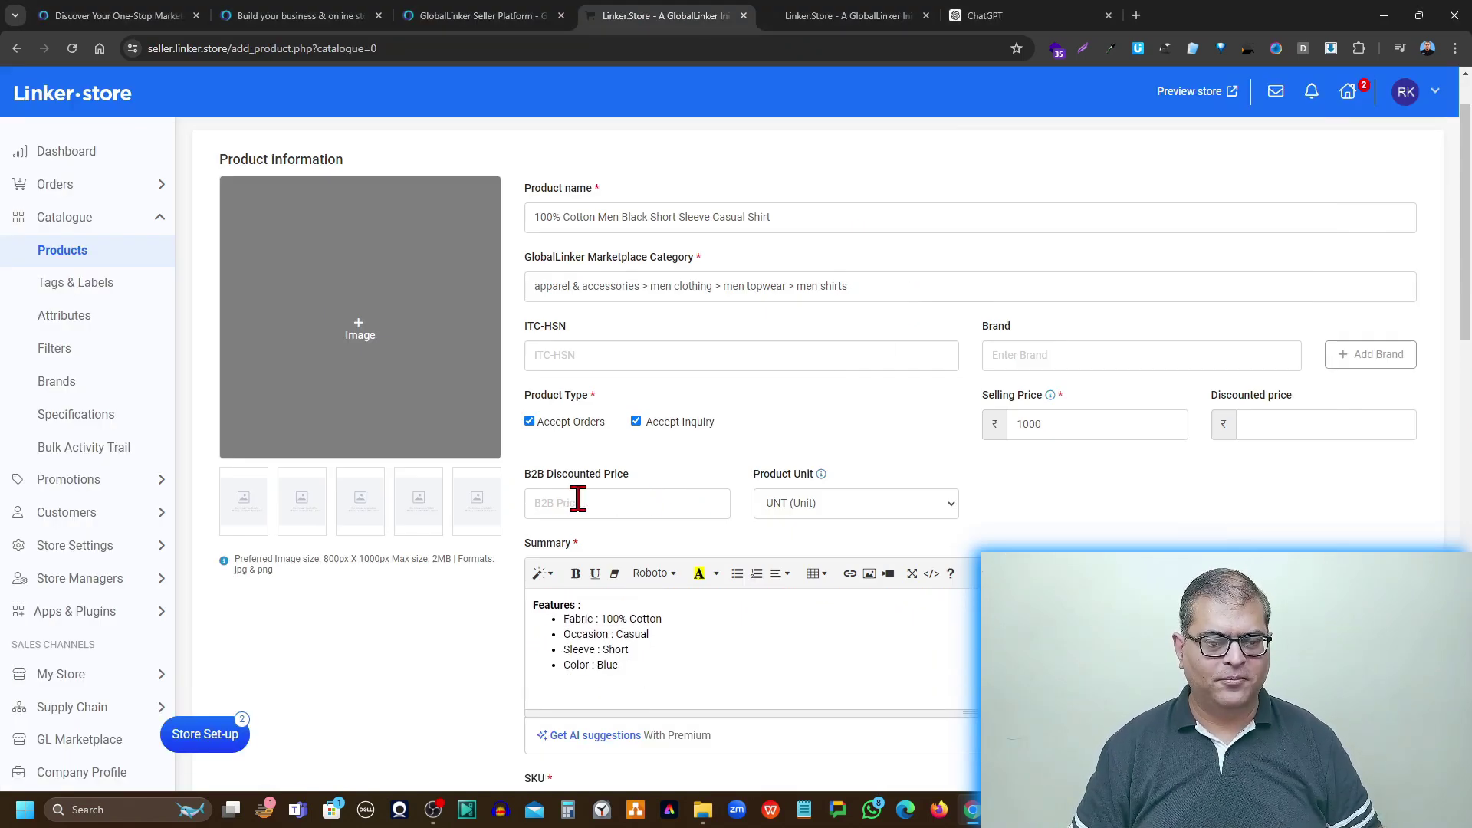
pyautogui.scroll(-2, 69, 698)
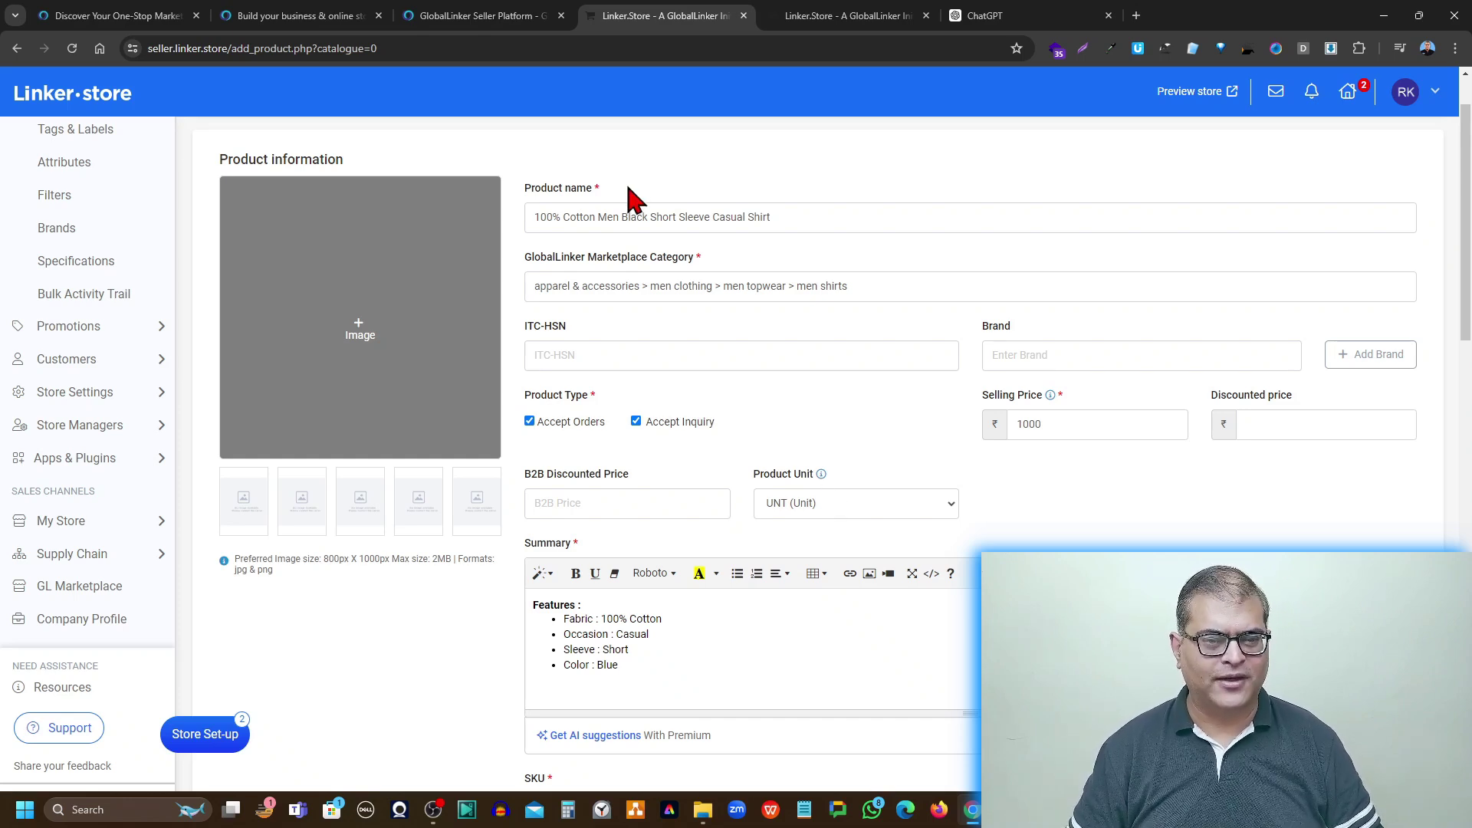
pyautogui.click(844, 515)
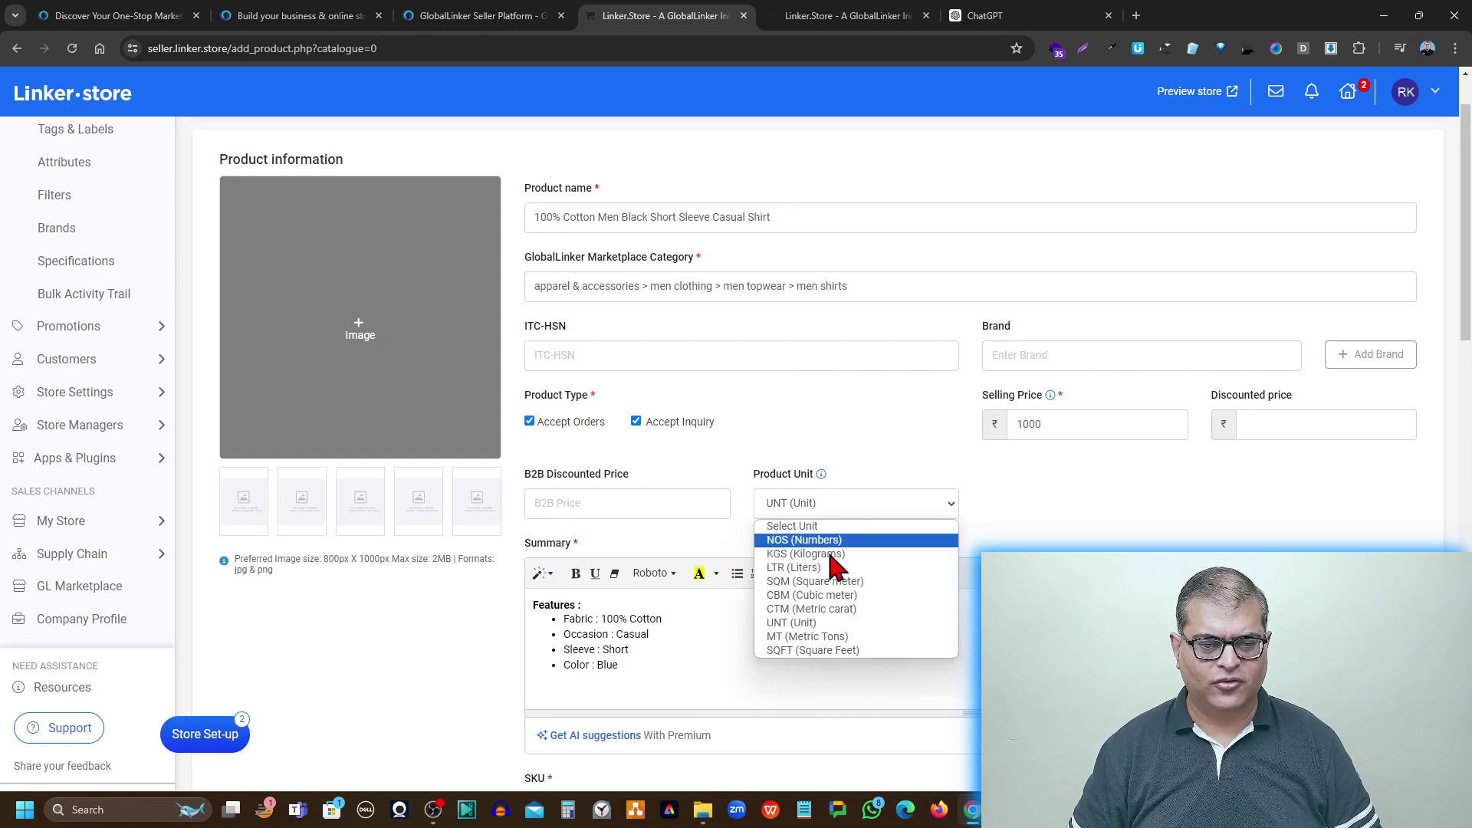
pyautogui.click(830, 625)
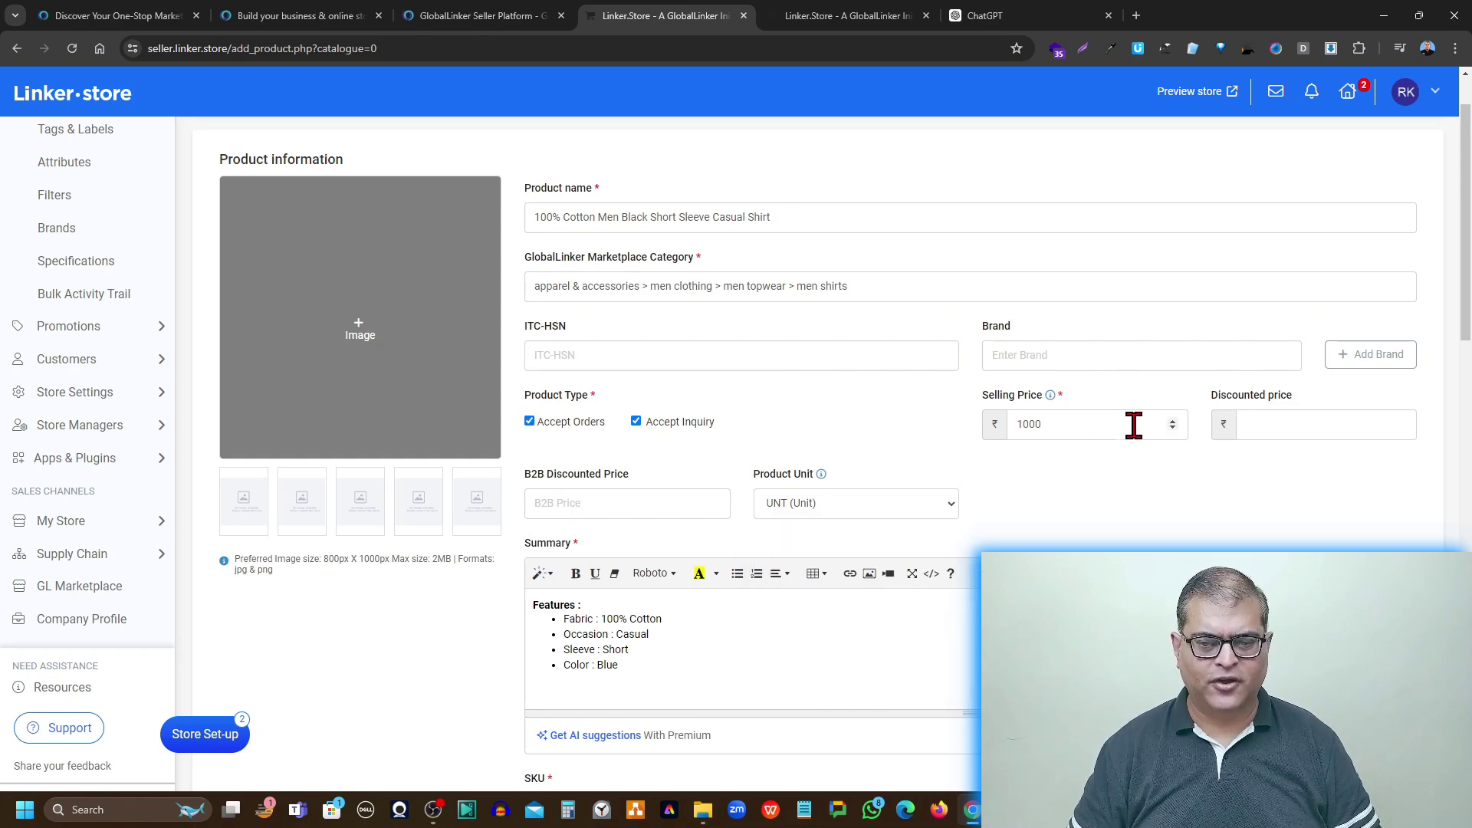
pyautogui.click(808, 513)
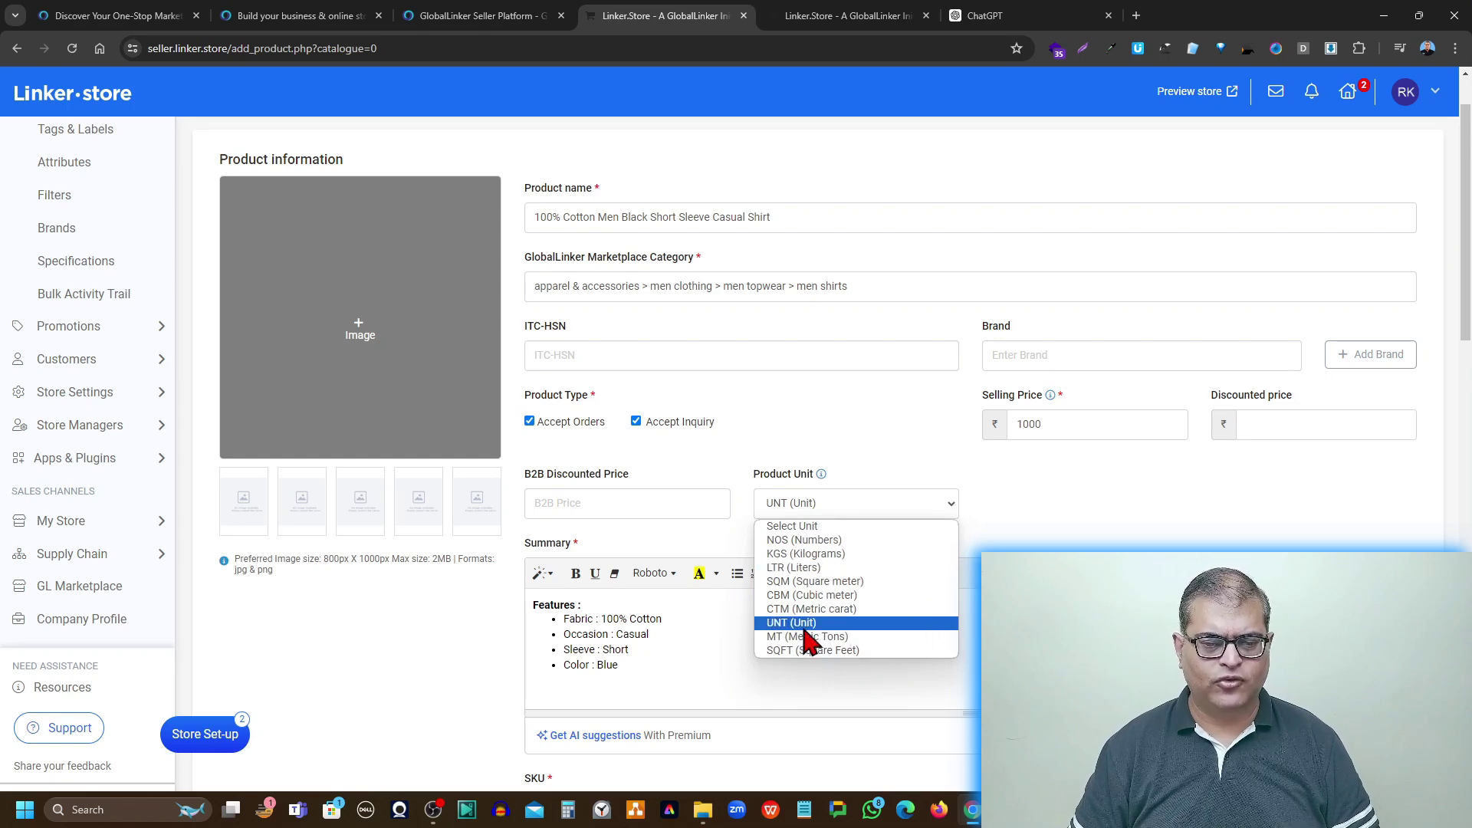
pyautogui.click(805, 629)
pyautogui.scroll(-1, 738, 587)
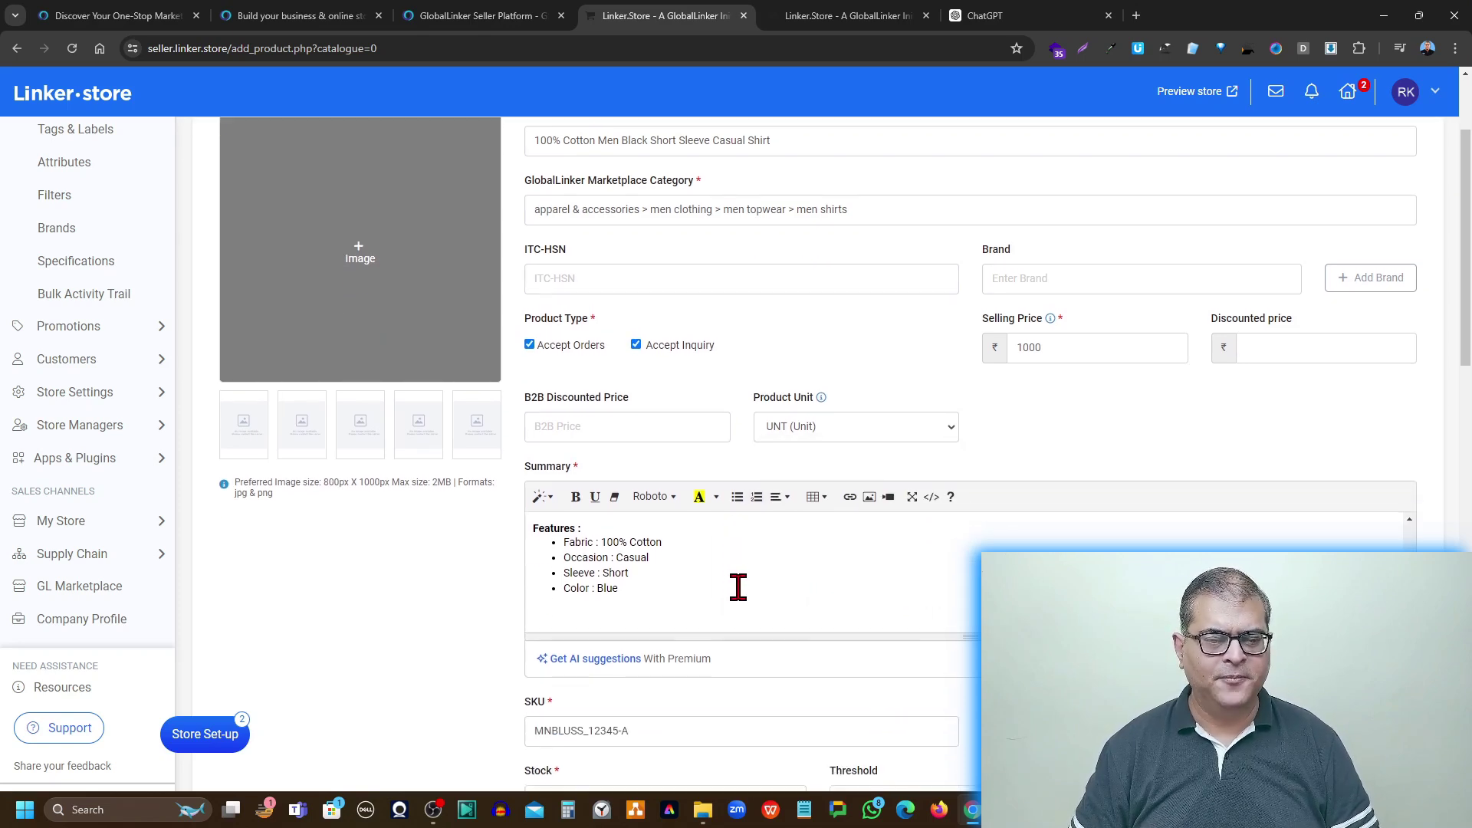
pyautogui.scroll(-1, 737, 587)
pyautogui.write("Elevate your wardrobe with our 100% Cotton Men's Black Short Sleeve Casual Shirt, designed for unparalleled comfort and style. Made from the finest cotton, this shirt ensures breathability and softness against your skin, making it perfect for all-day wear. The natural fibers keep you cool and dry, even during the hottest days, providing a luxurious feel that synthetic fabrics simply can't match. Experience the perfect blend of comfort and durability with a shirt that maintains its quality wash after wash.")
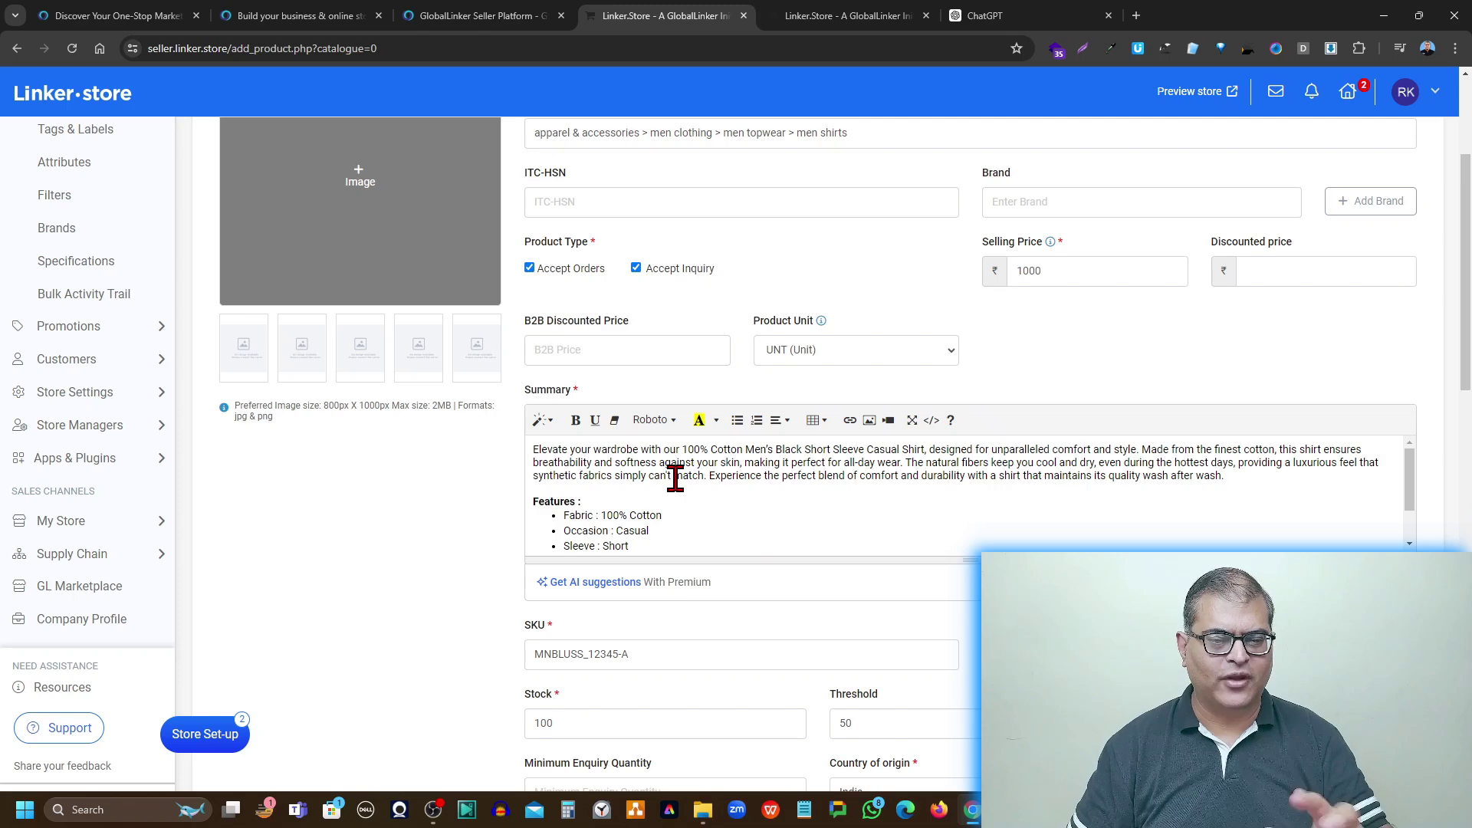
pyautogui.scroll(-3, 675, 475)
pyautogui.scroll(-3, 460, 617)
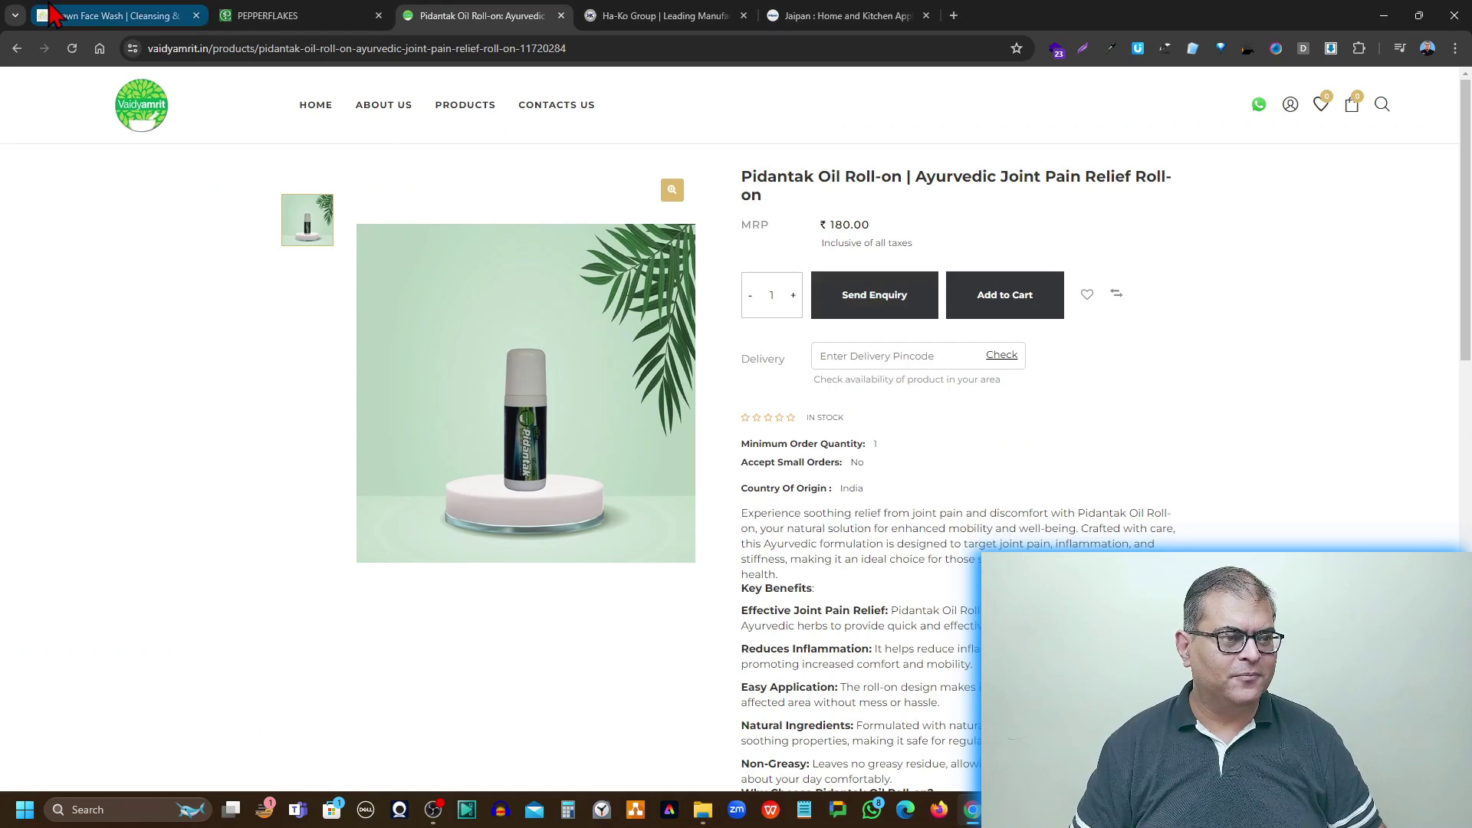
pyautogui.click(115, 16)
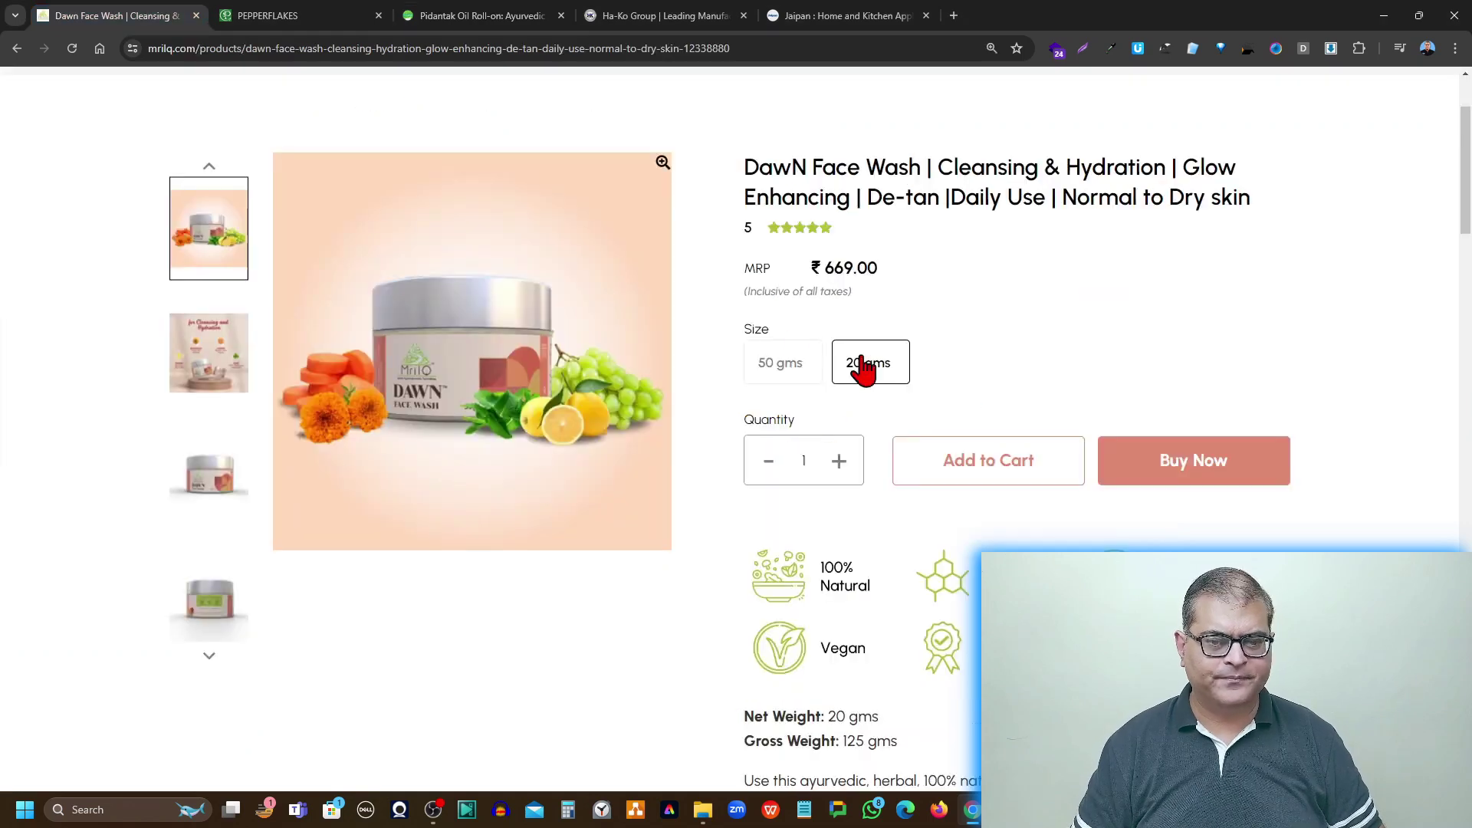
pyautogui.click(786, 371)
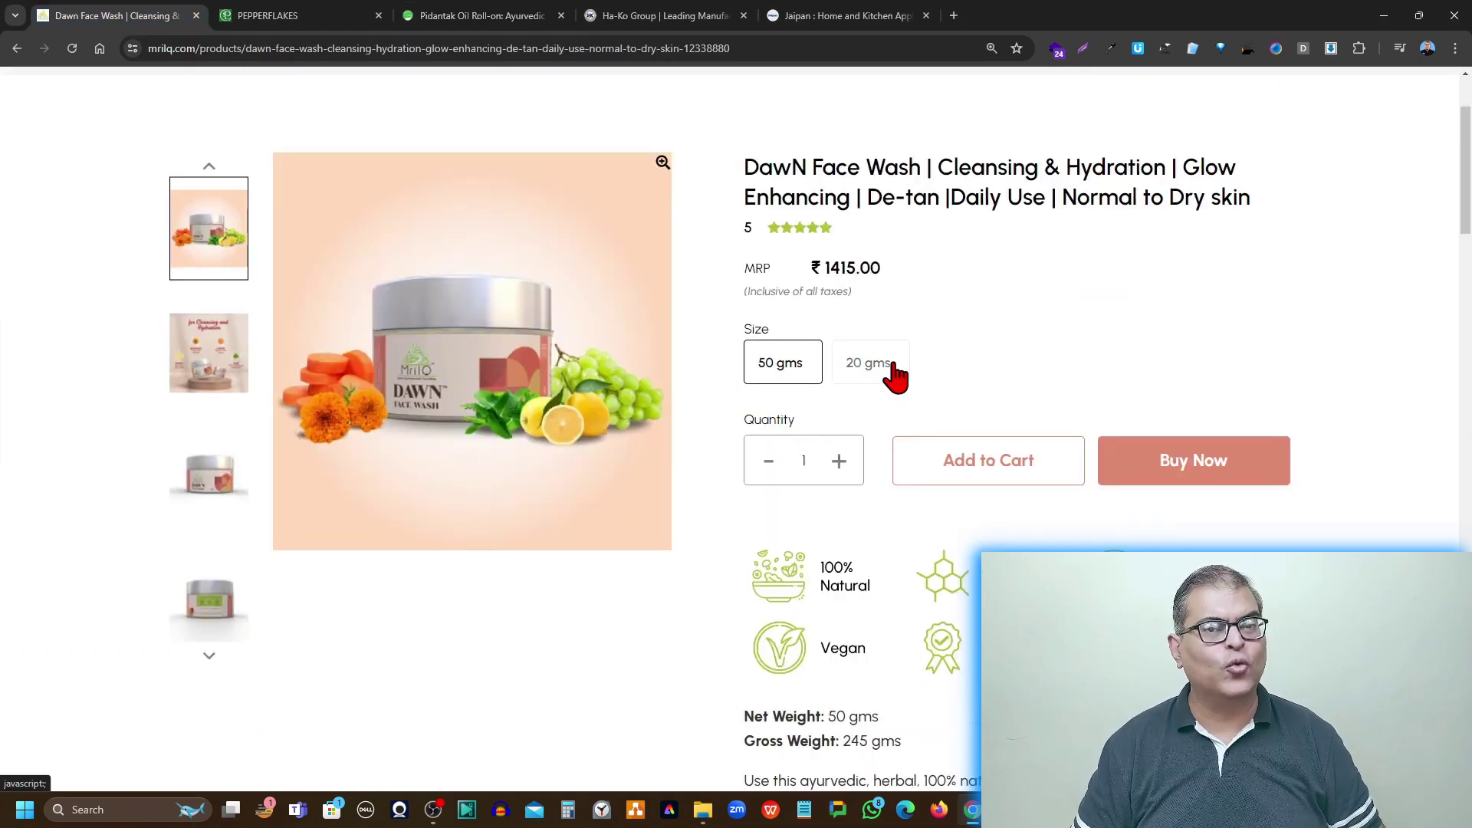
pyautogui.click(874, 378)
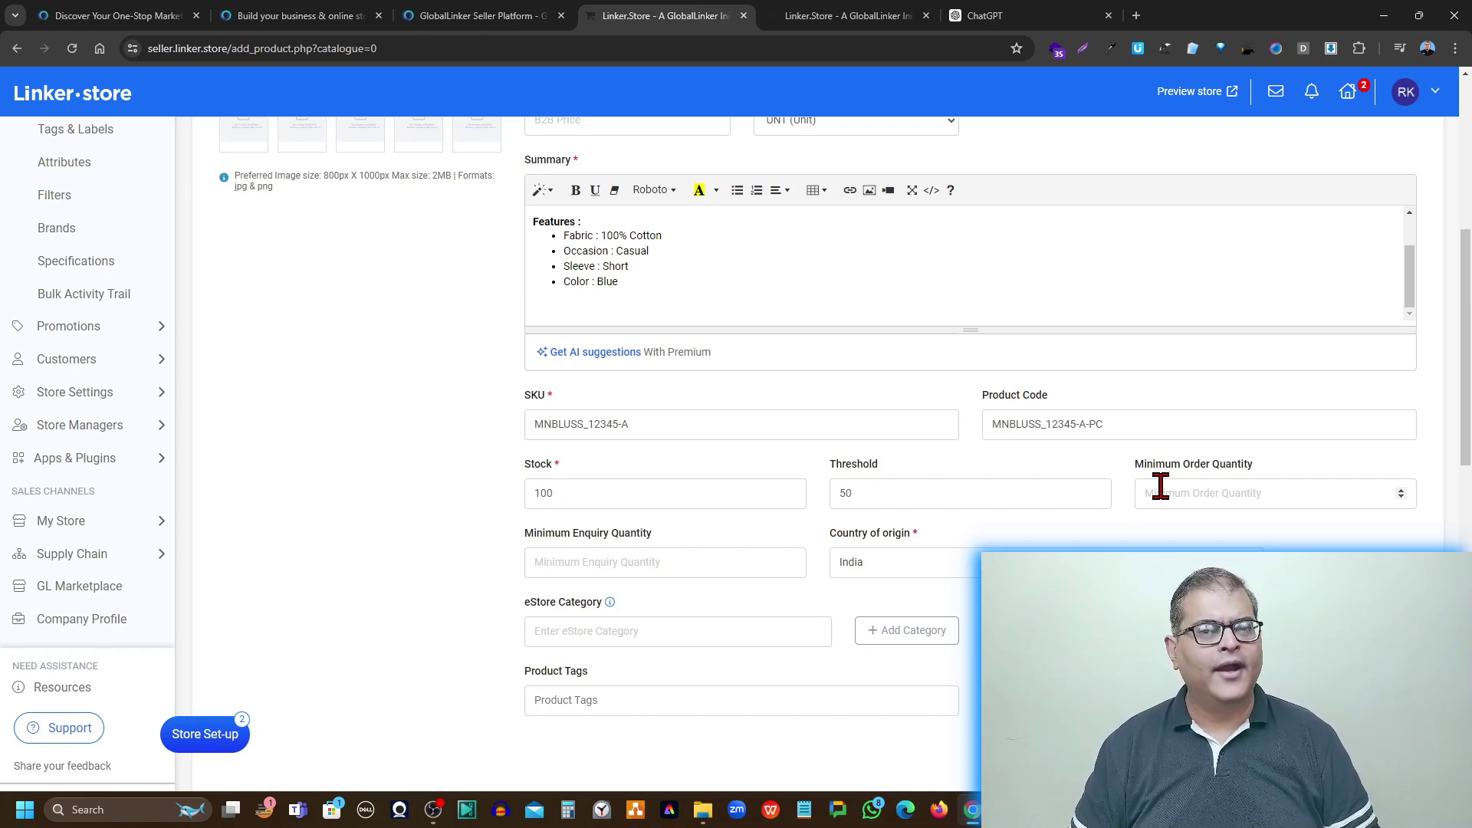
pyautogui.scroll(-1, 583, 598)
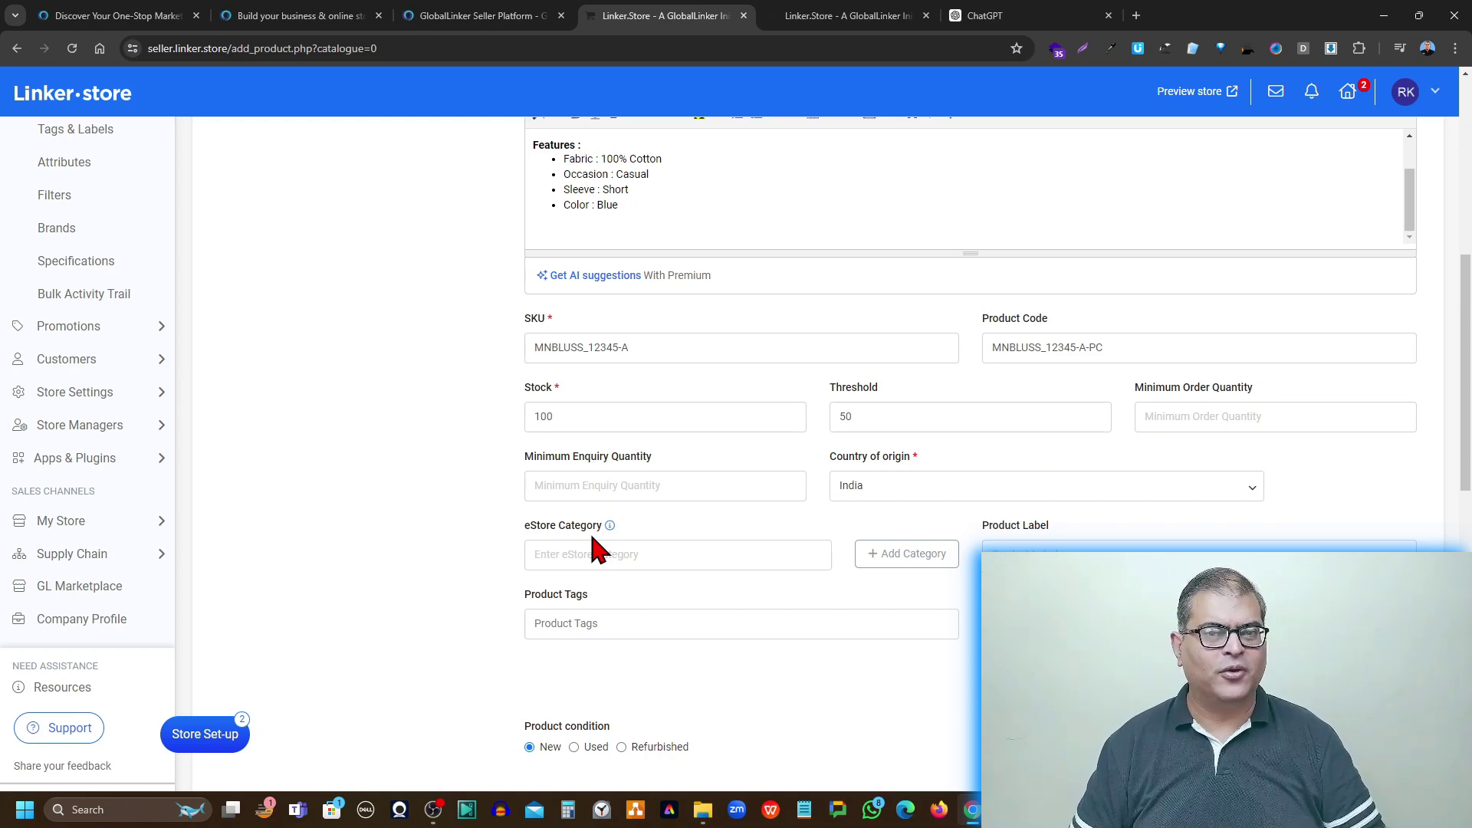
# Add and save a new eStore category 'Men Casual Shirt' for the shirt.
pyautogui.click(899, 565)
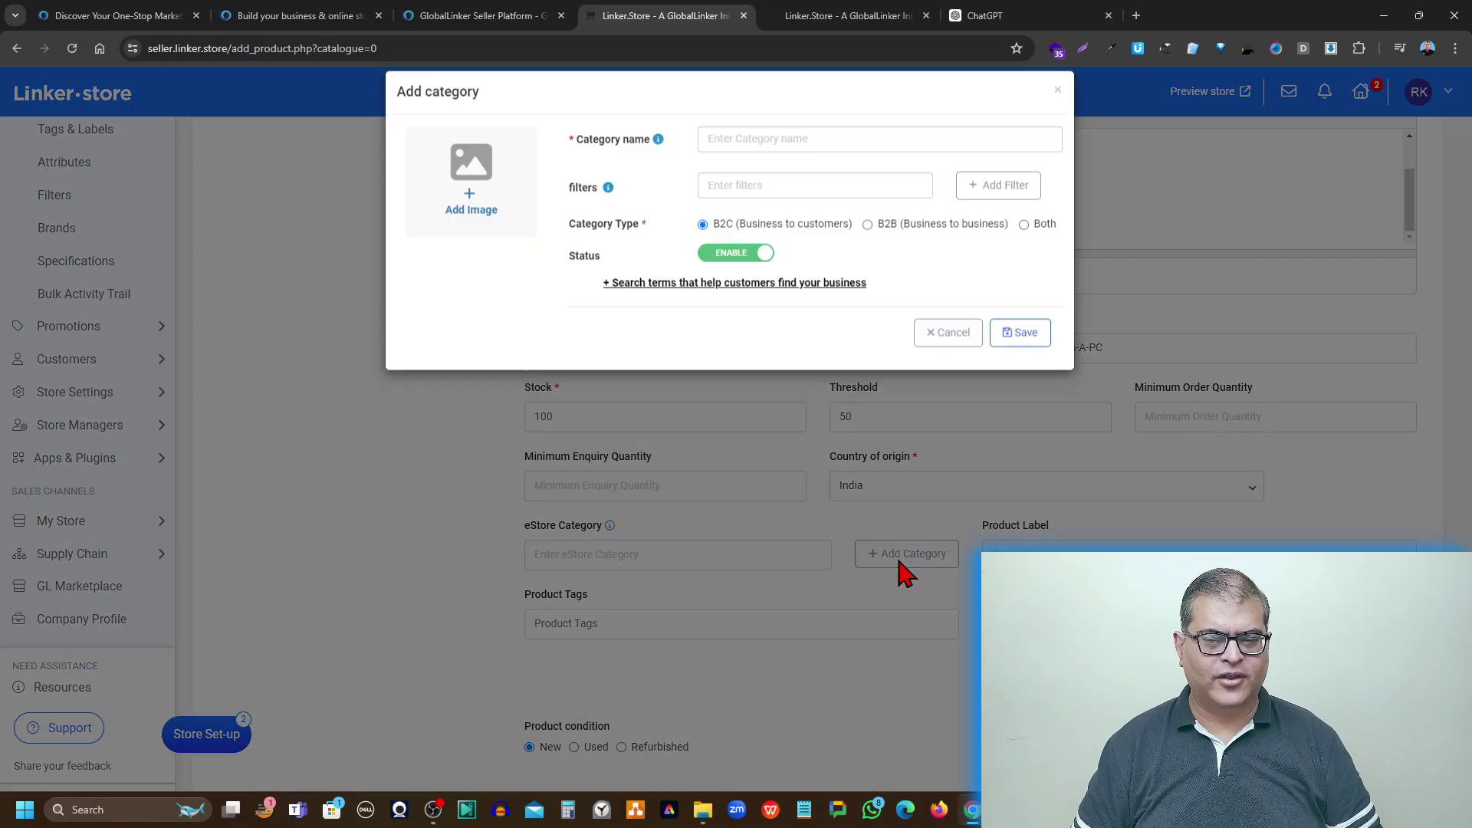
pyautogui.click(780, 151)
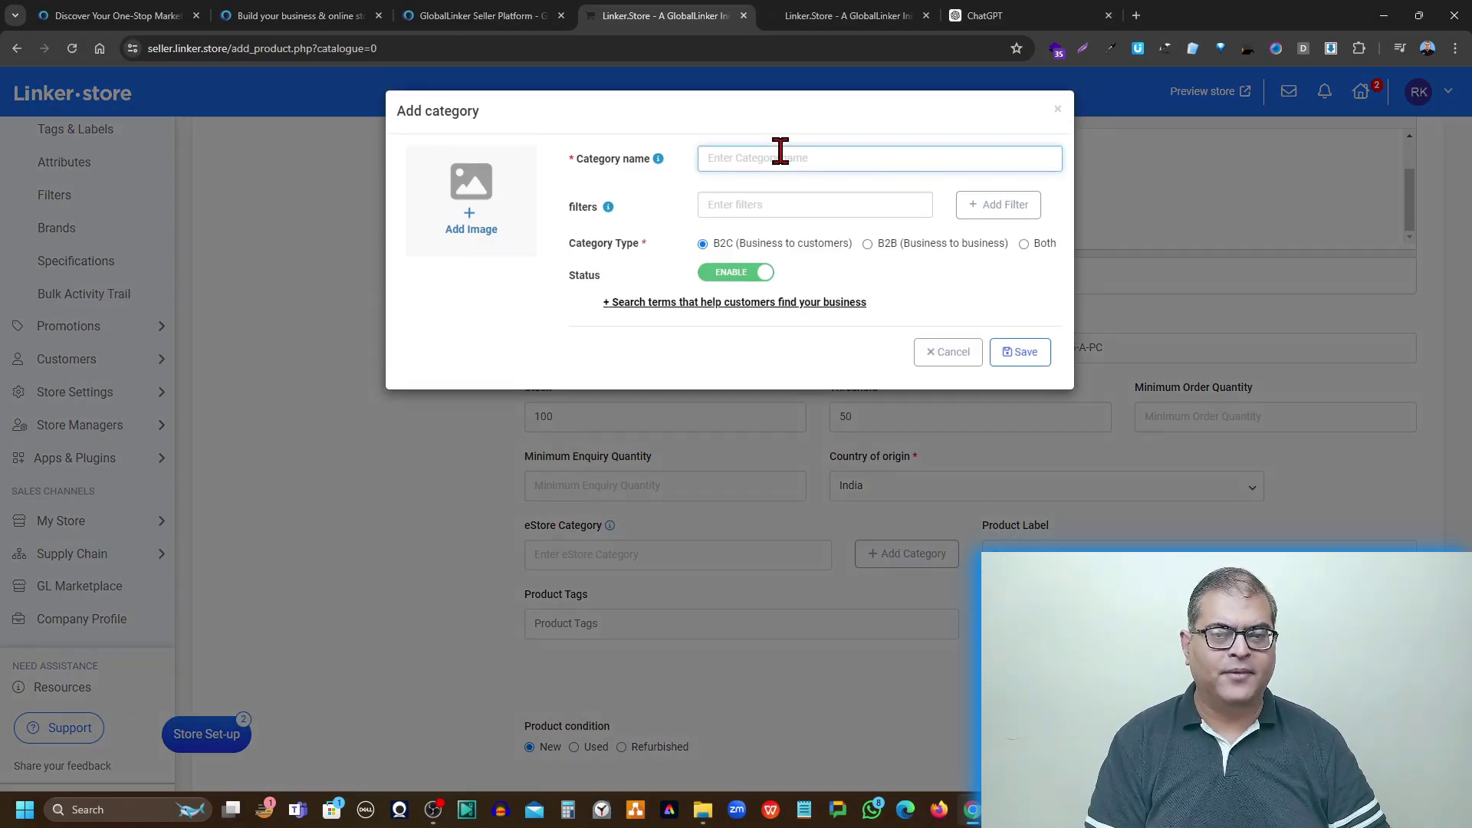
pyautogui.write('Men')
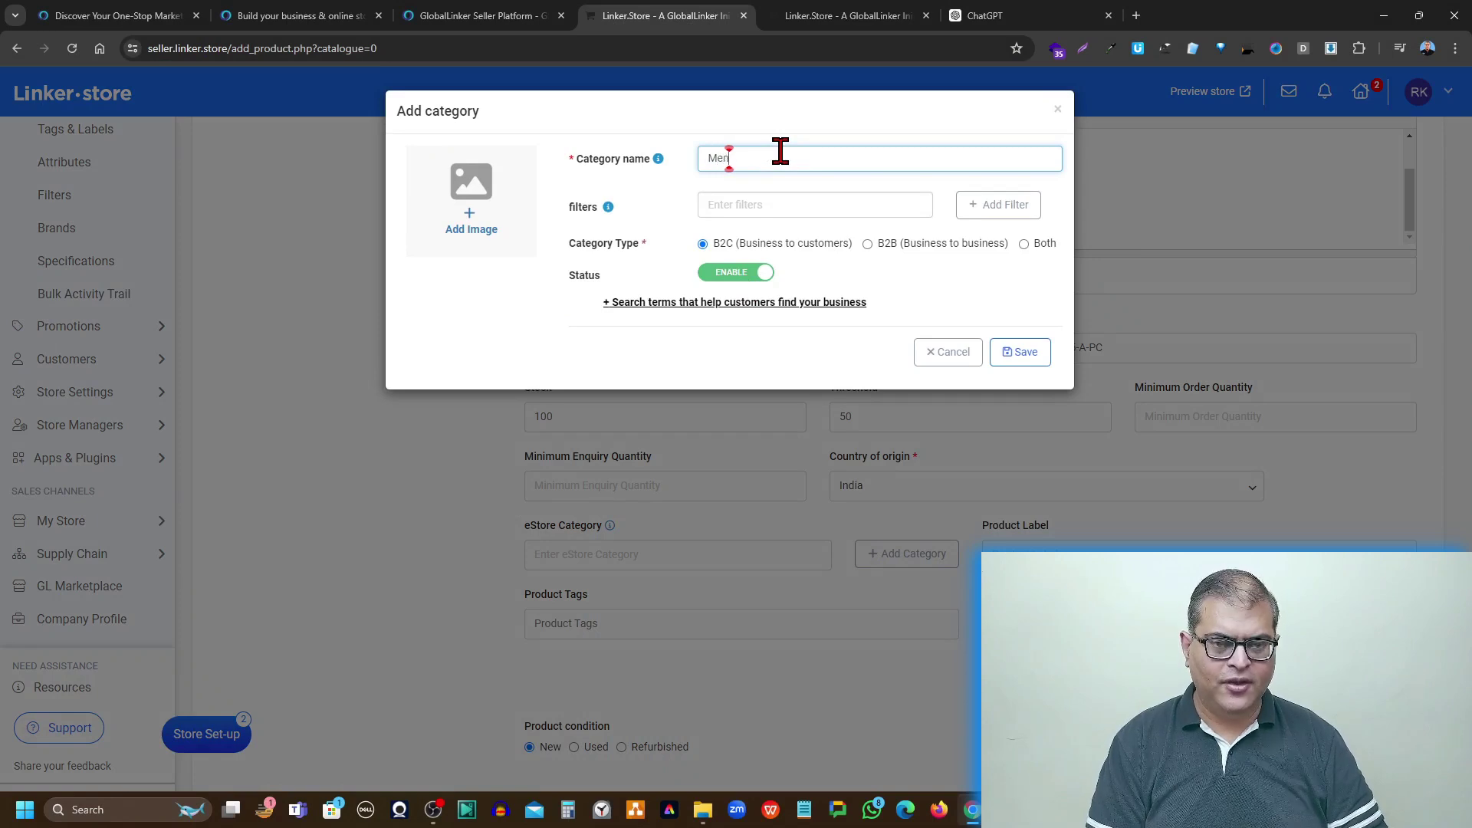
pyautogui.write(' Casu')
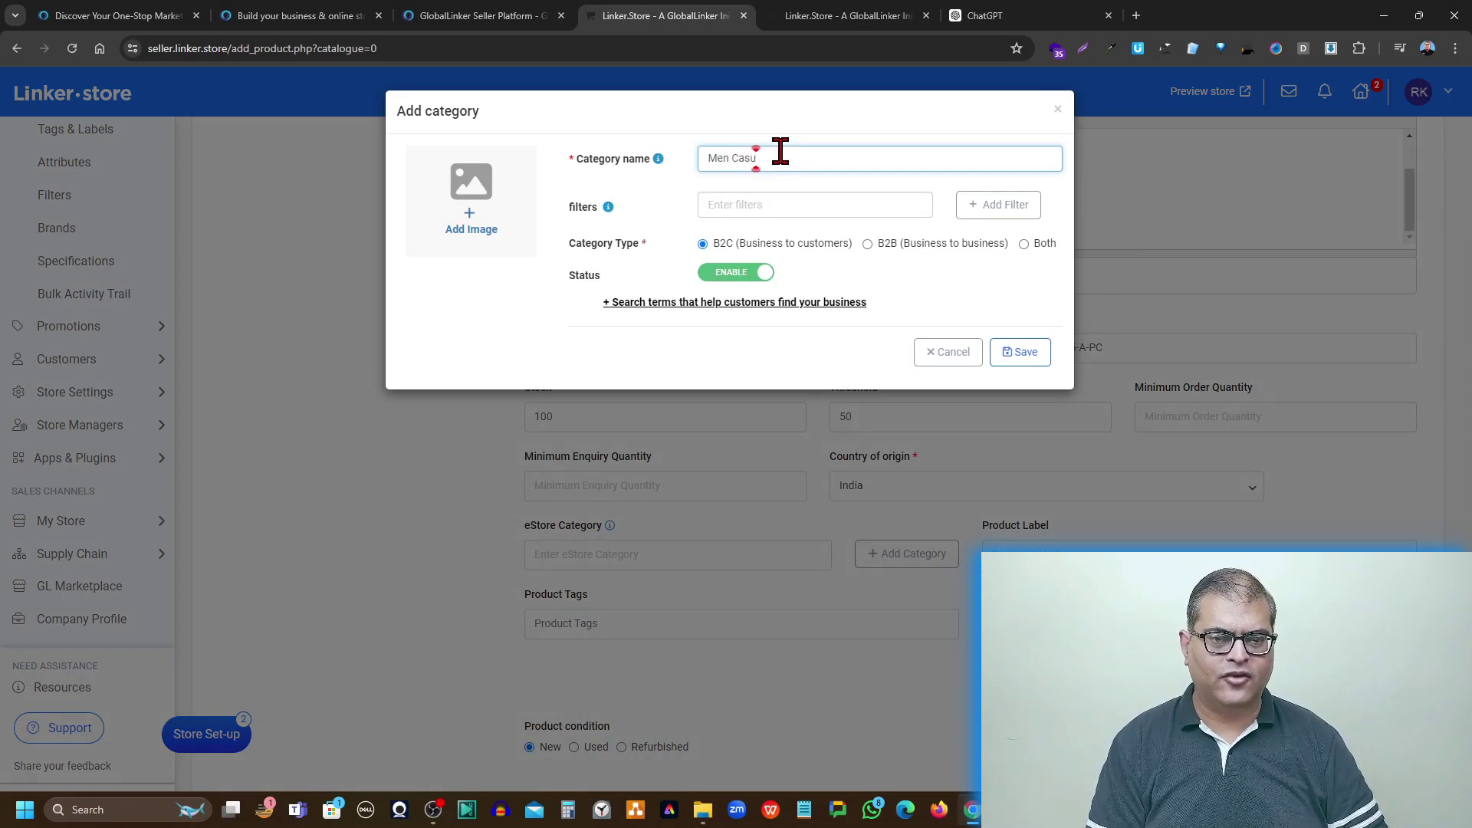
pyautogui.write('al Shirt')
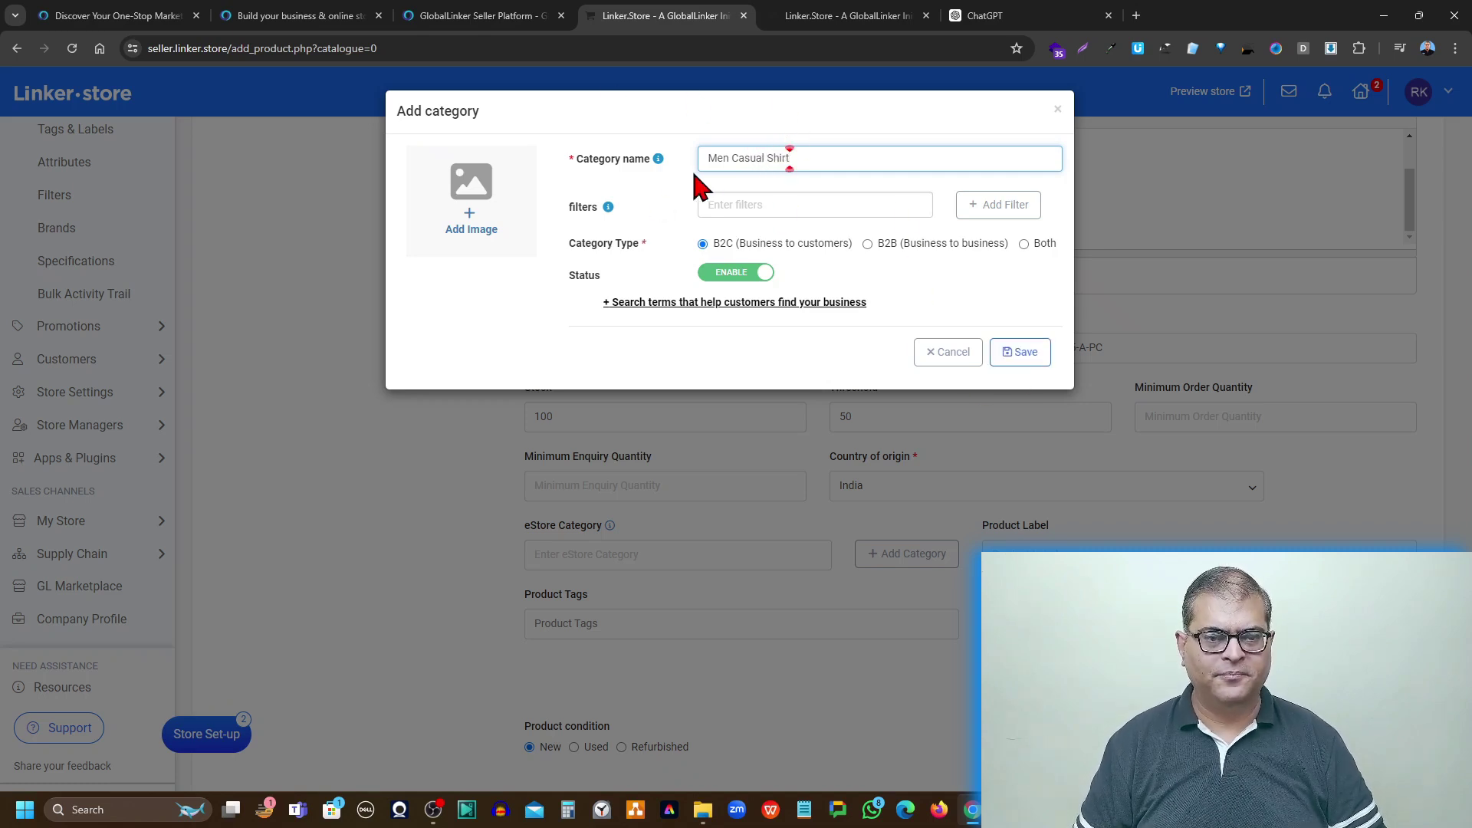
pyautogui.click(1026, 371)
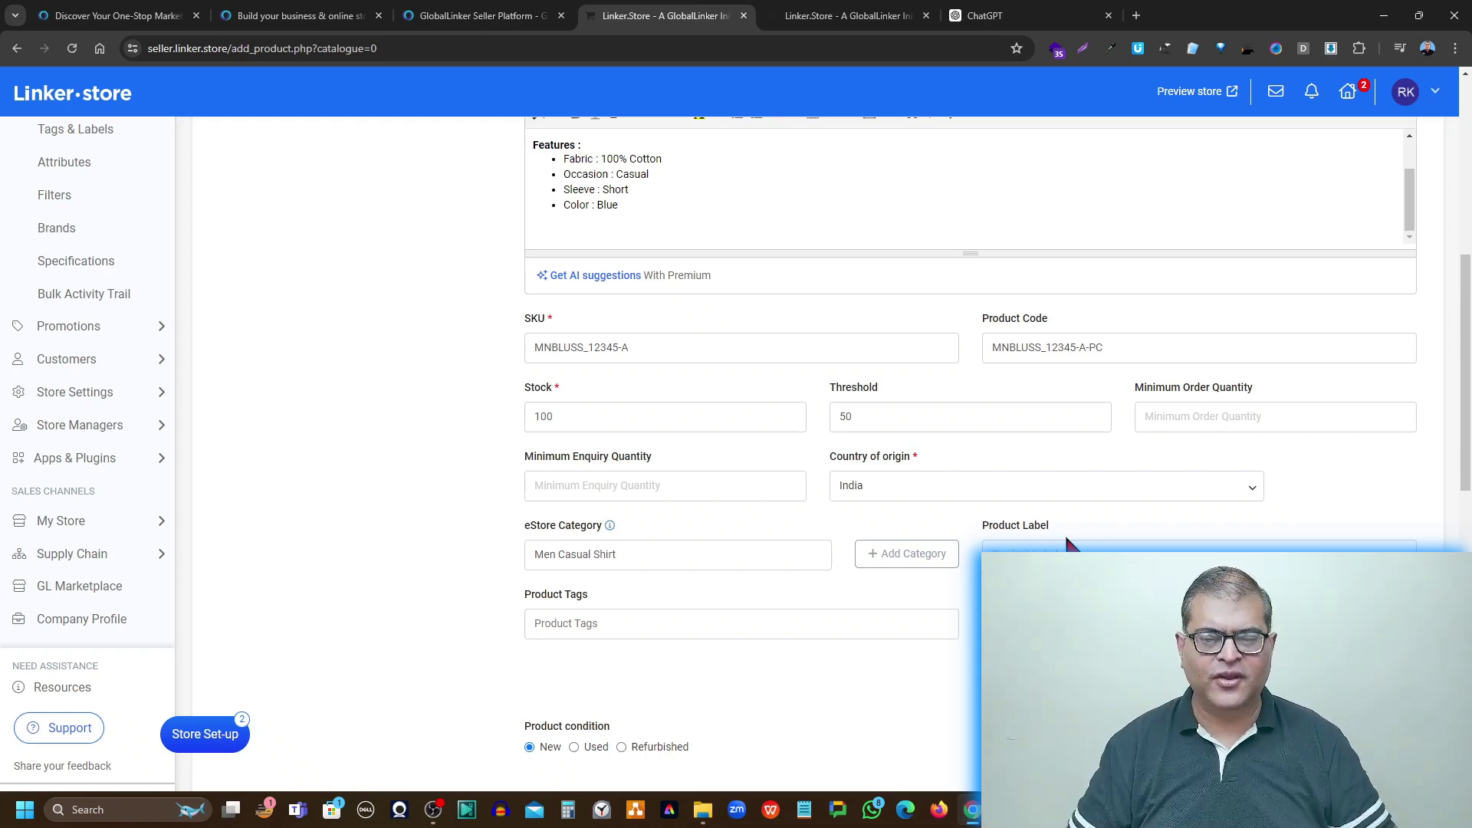
pyautogui.scroll(-1, 968, 573)
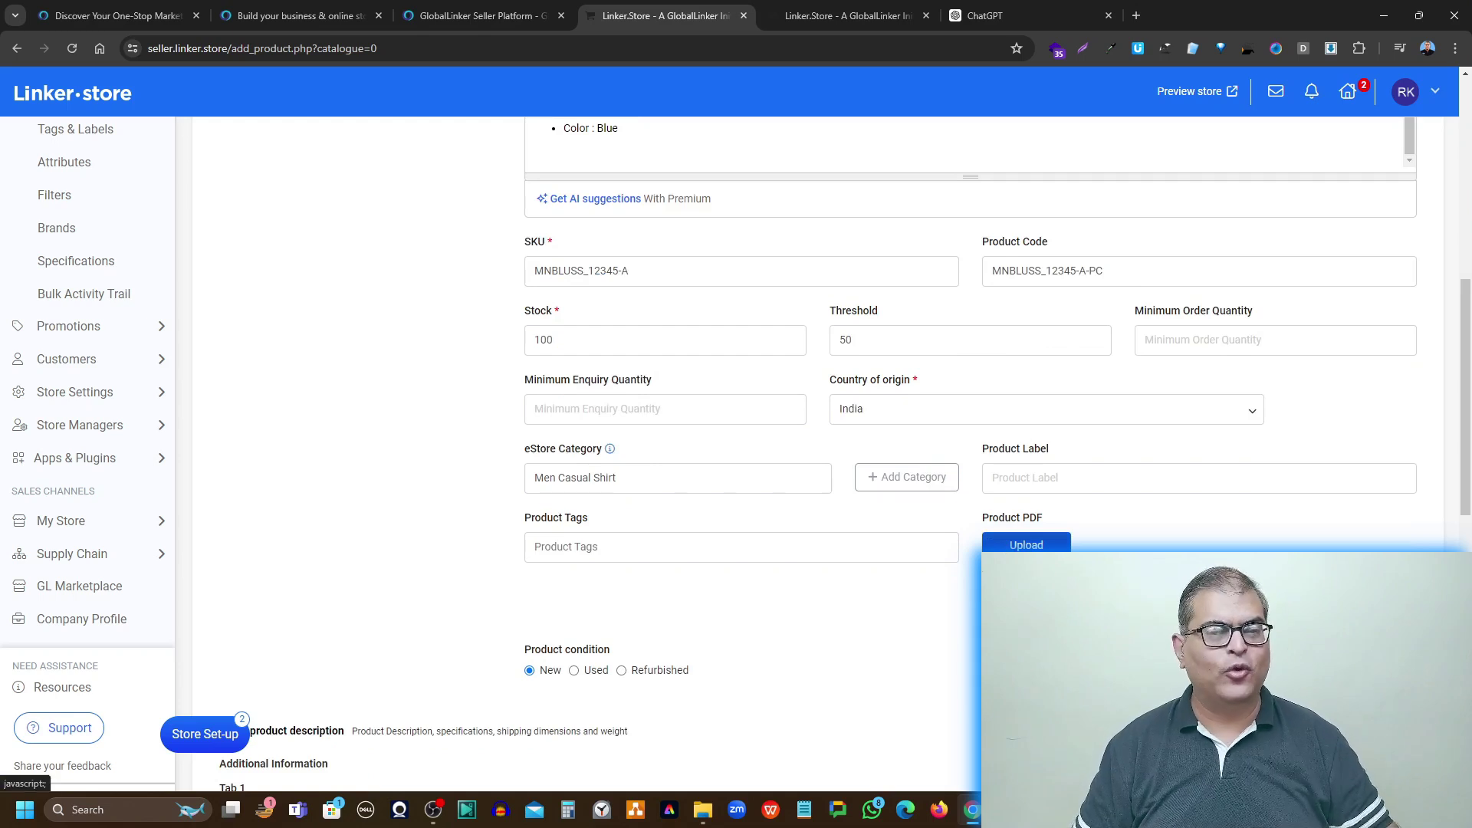
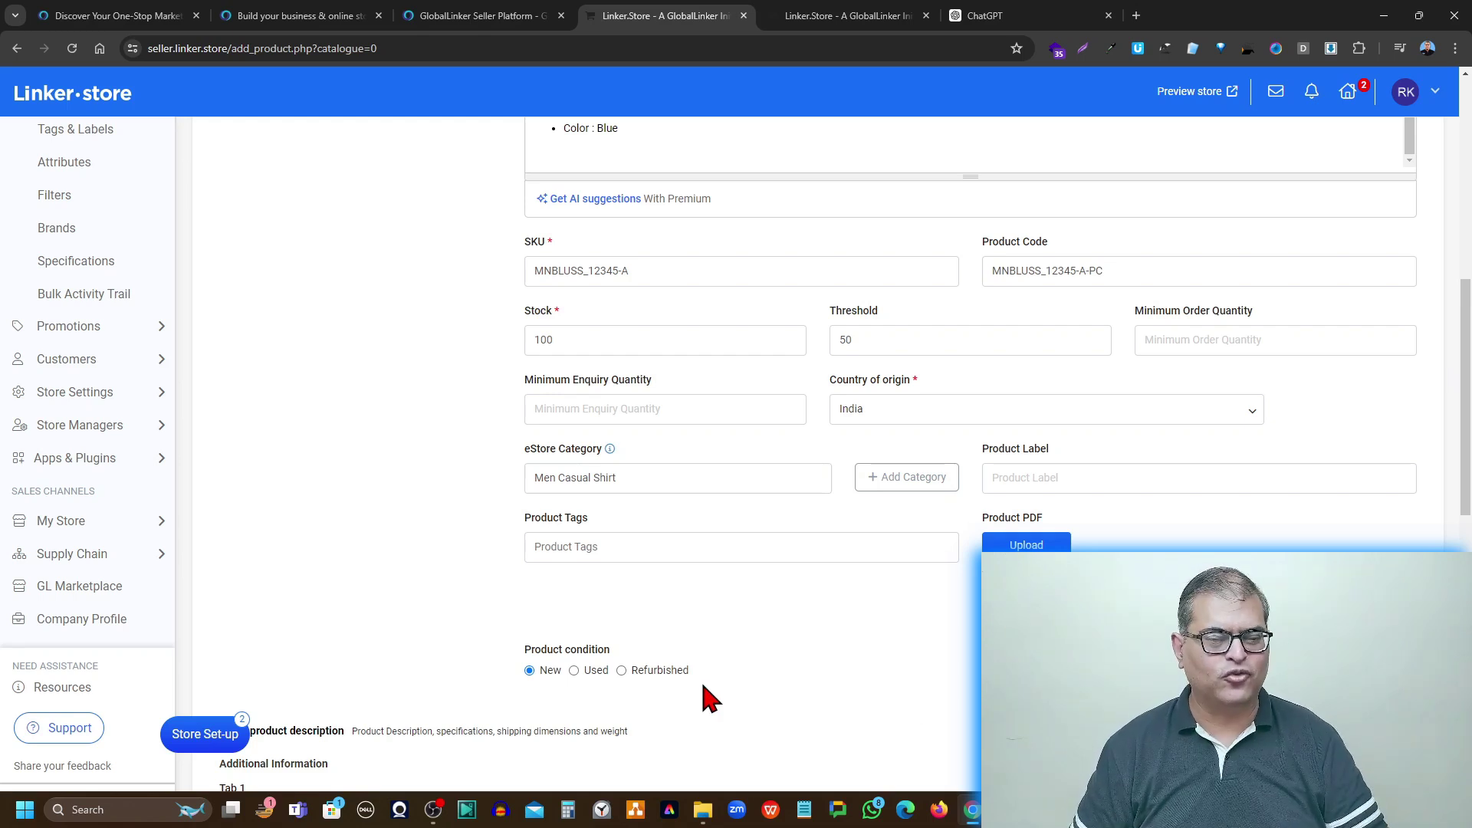
# Name the shirt's variant attribute 'Size'.
pyautogui.scroll(-3, 706, 699)
pyautogui.scroll(-2, 299, 587)
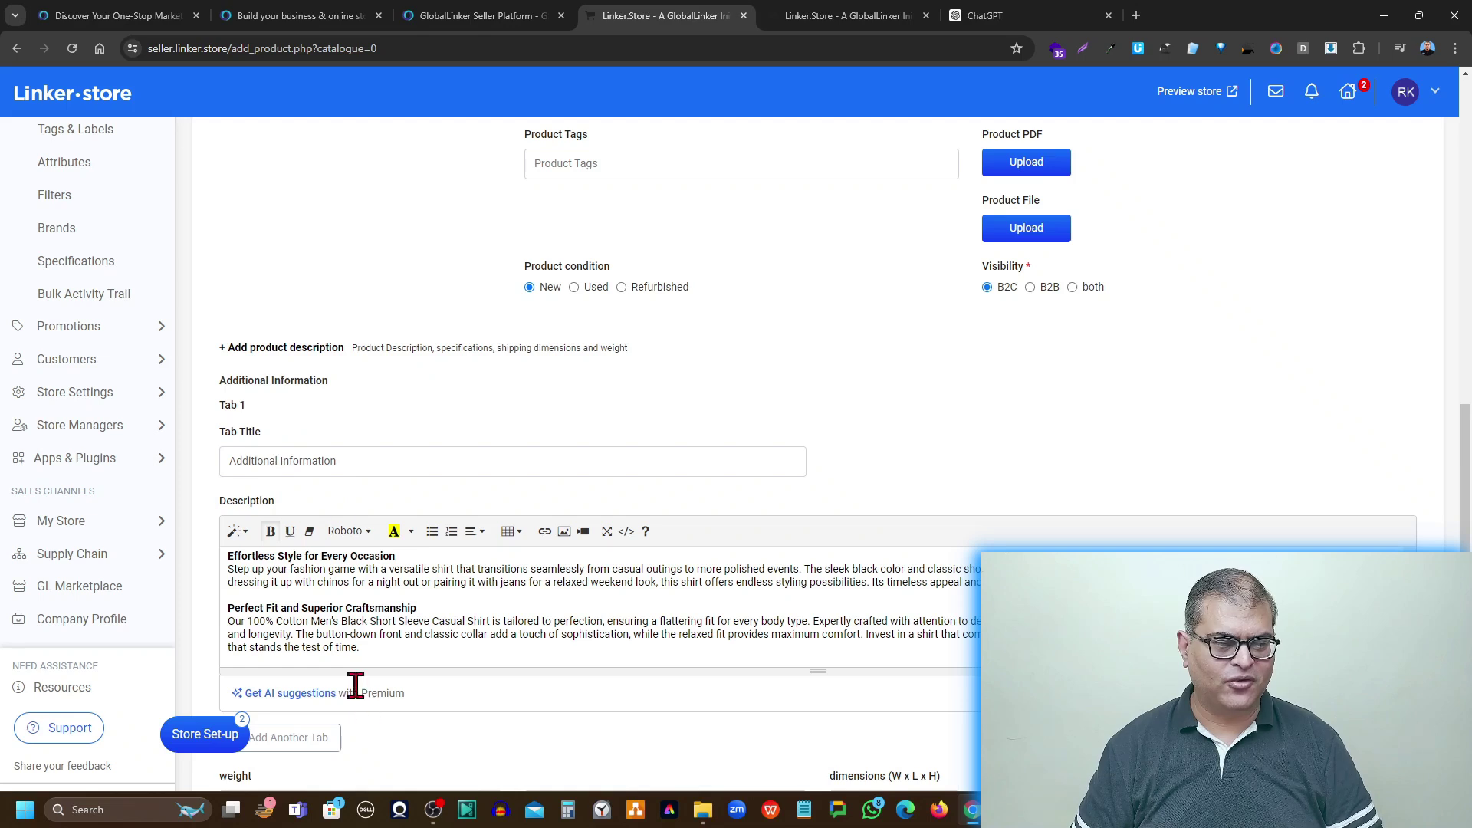
pyautogui.scroll(-2, 355, 687)
pyautogui.scroll(-2, 387, 581)
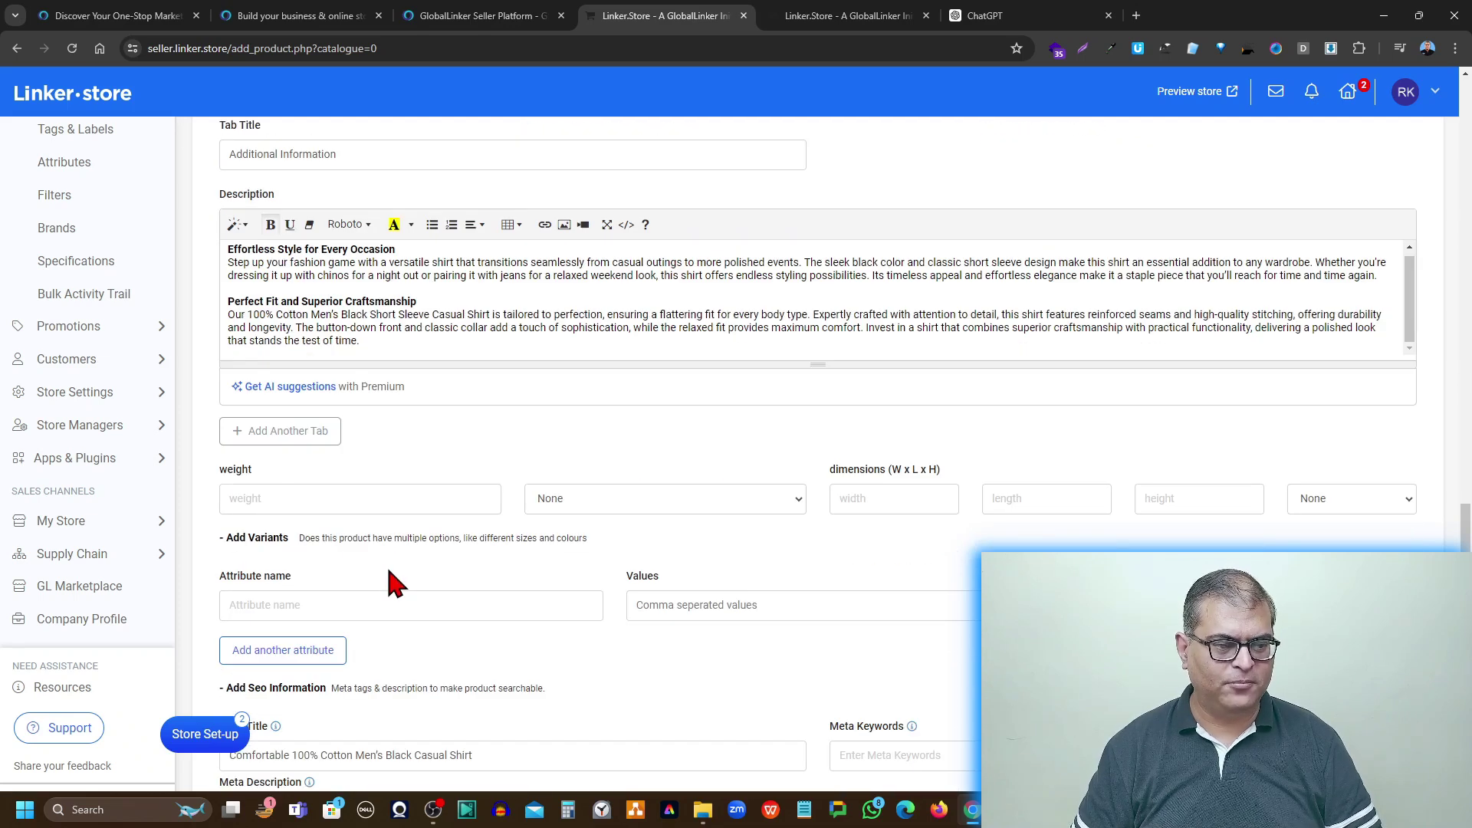
pyautogui.scroll(-2, 378, 536)
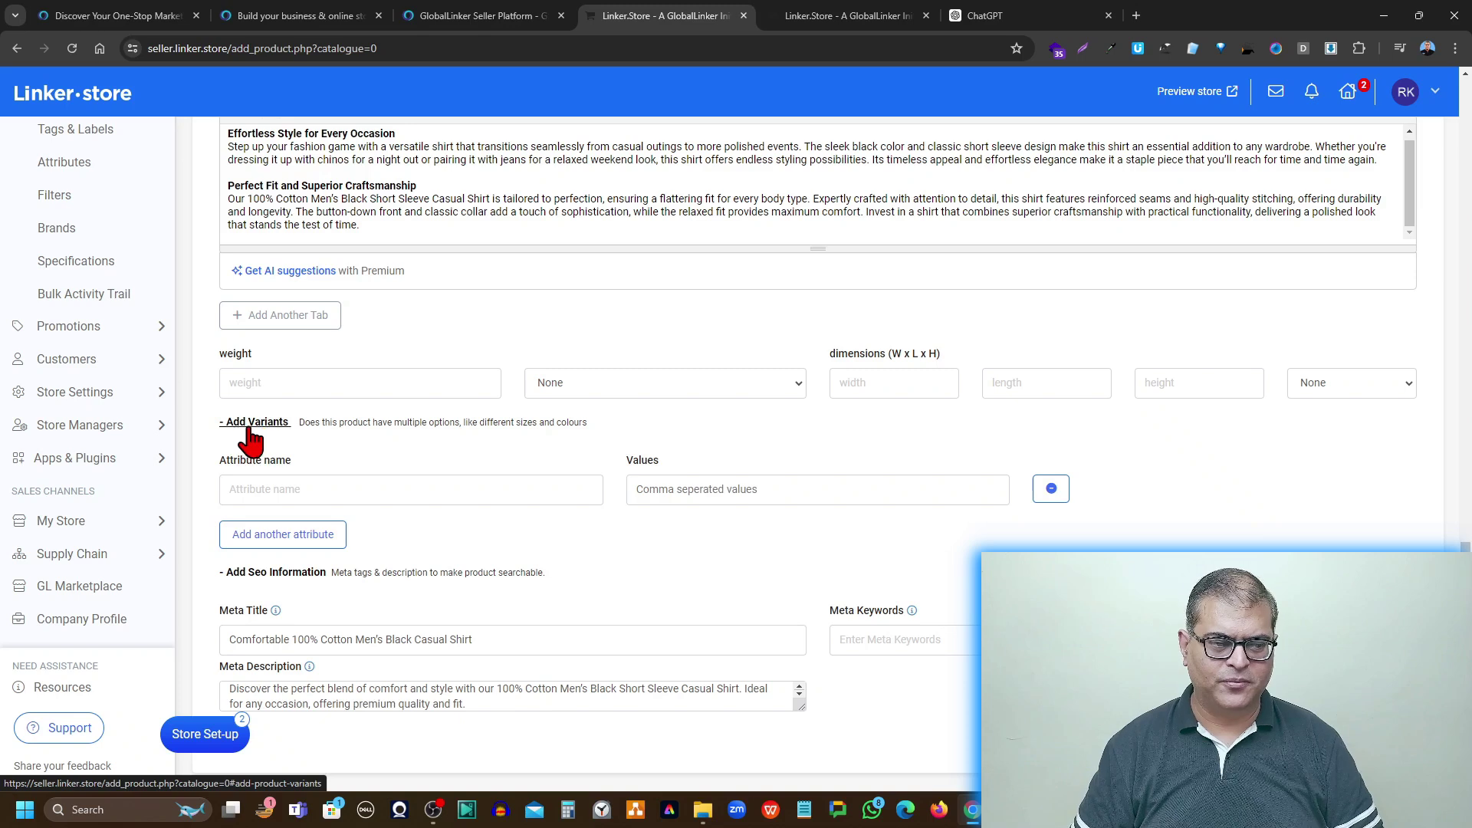
pyautogui.click(283, 498)
pyautogui.write('Size')
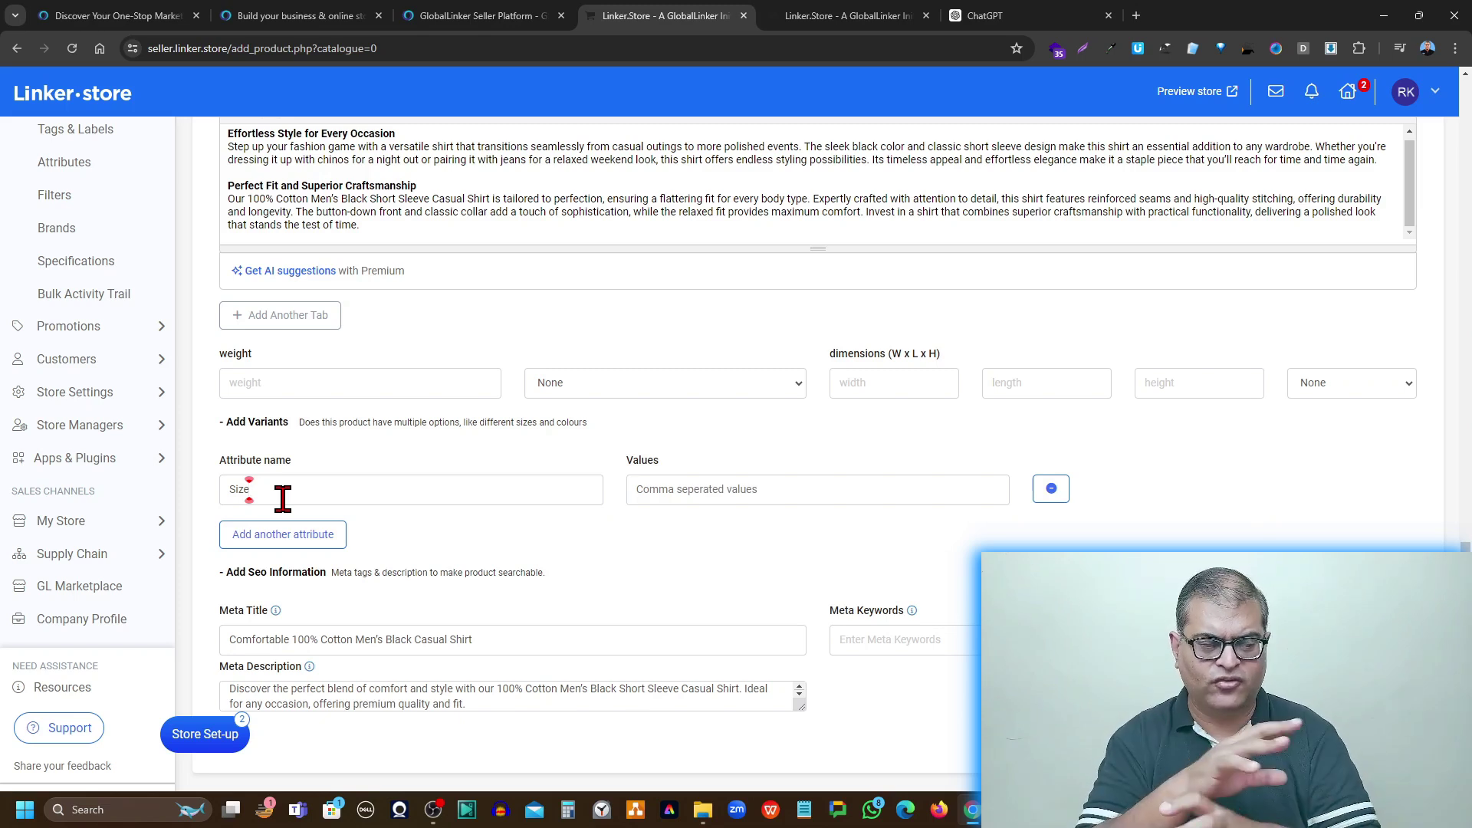
# Add Small, Medium and Large as Size values, creating a variant for each.
pyautogui.click(718, 486)
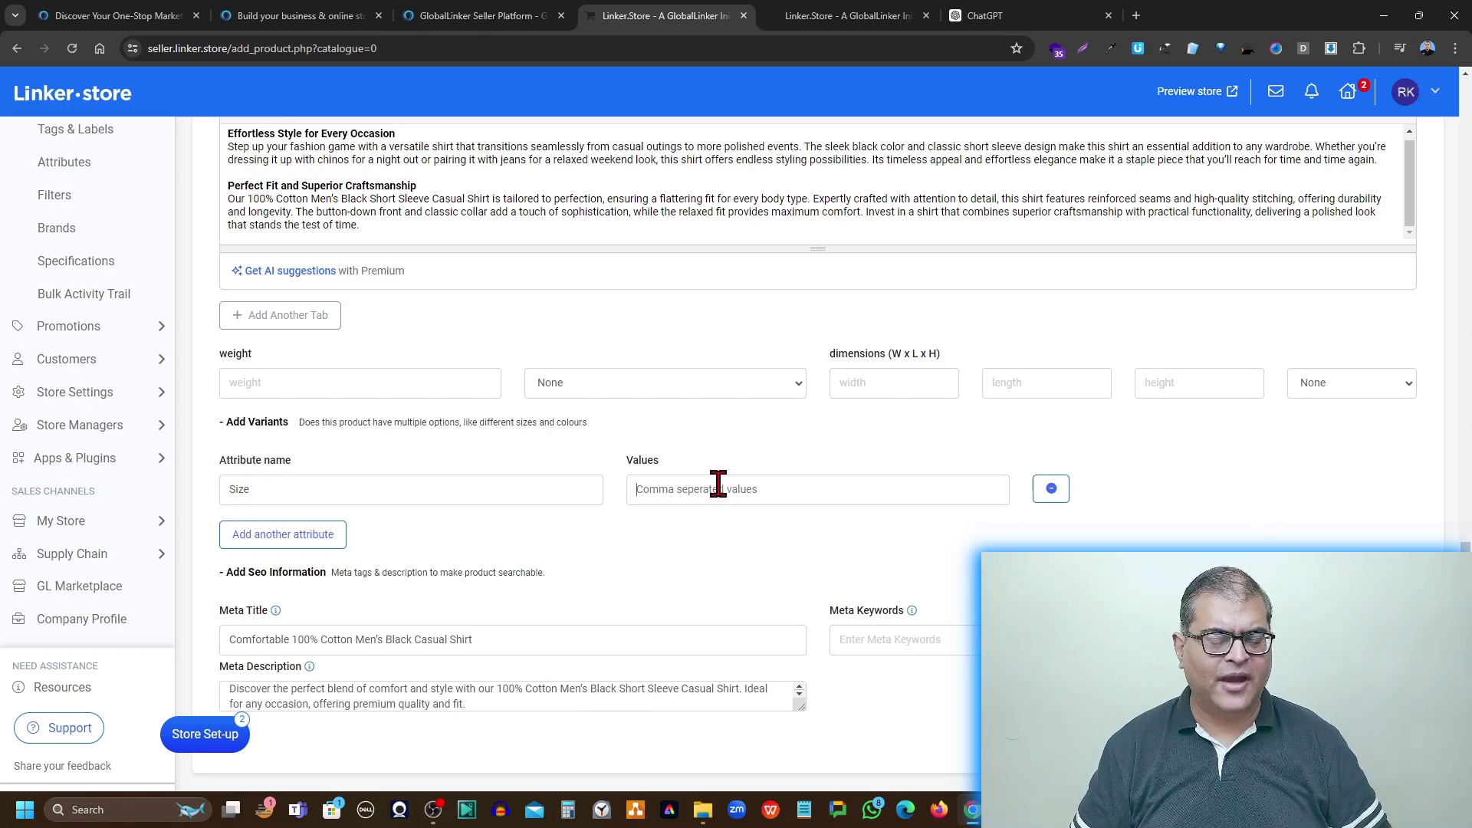
pyautogui.write('Small')
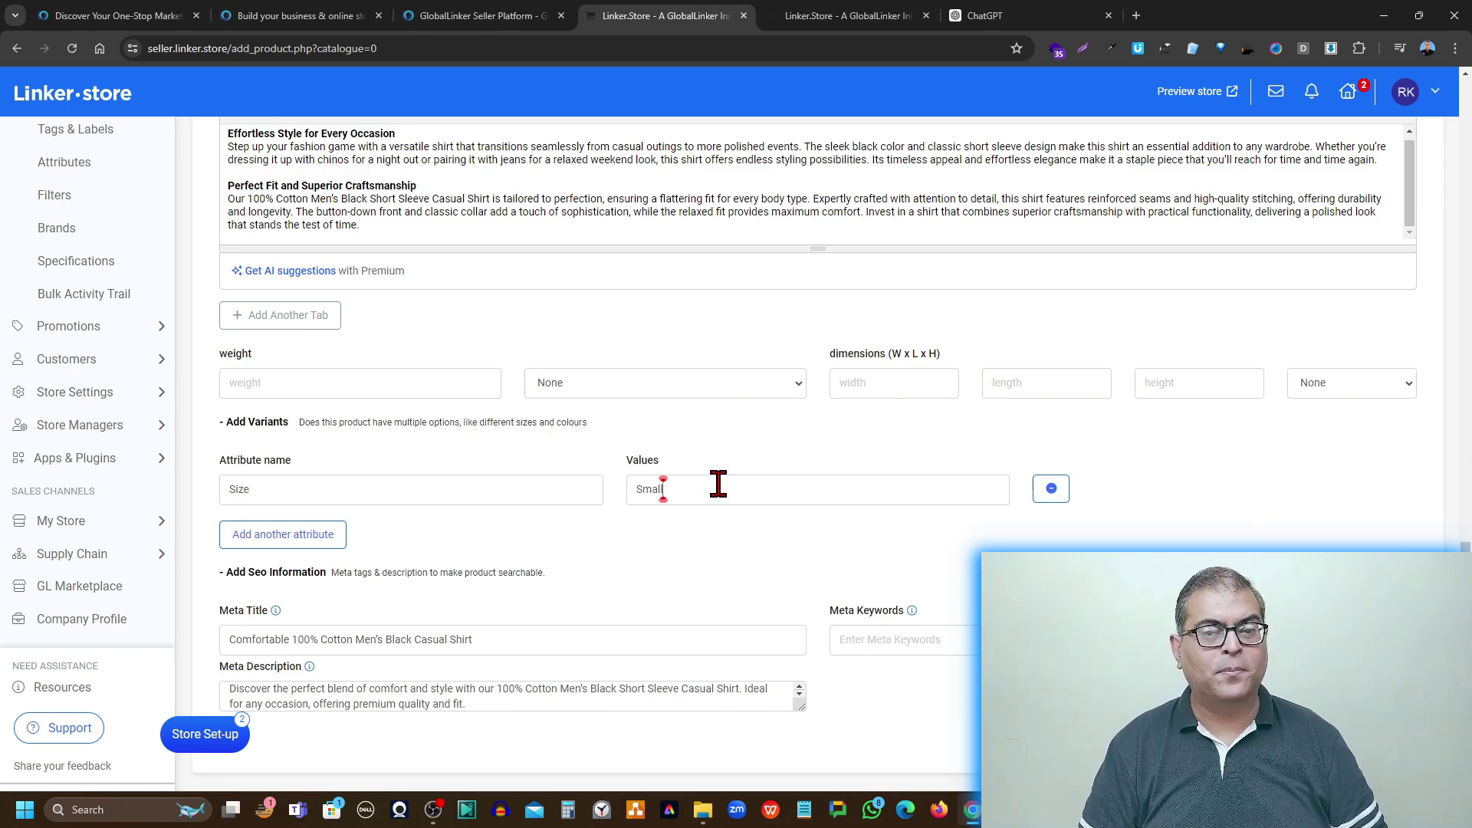
pyautogui.press('Return')
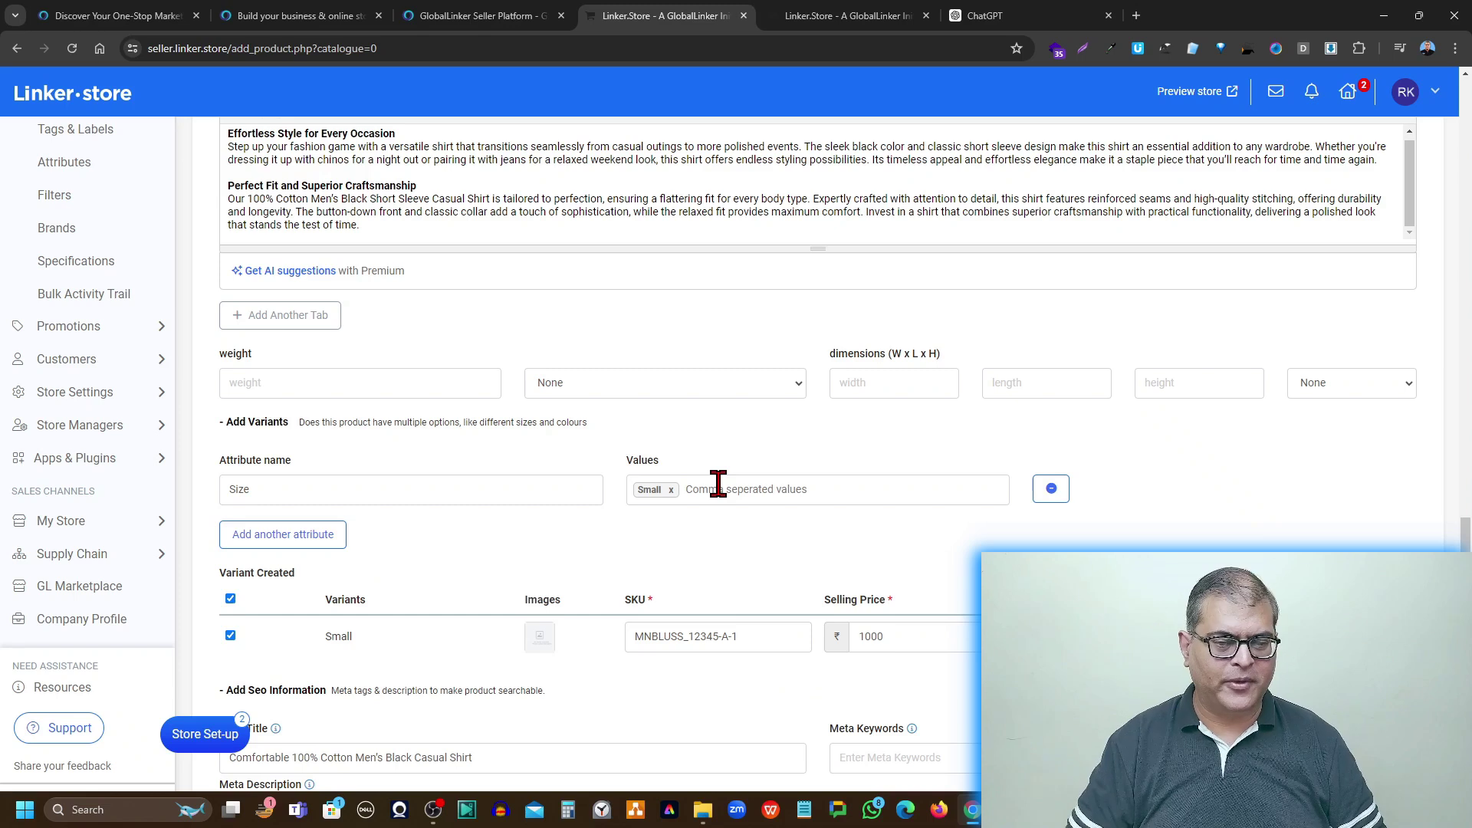
pyautogui.scroll(-2, 718, 488)
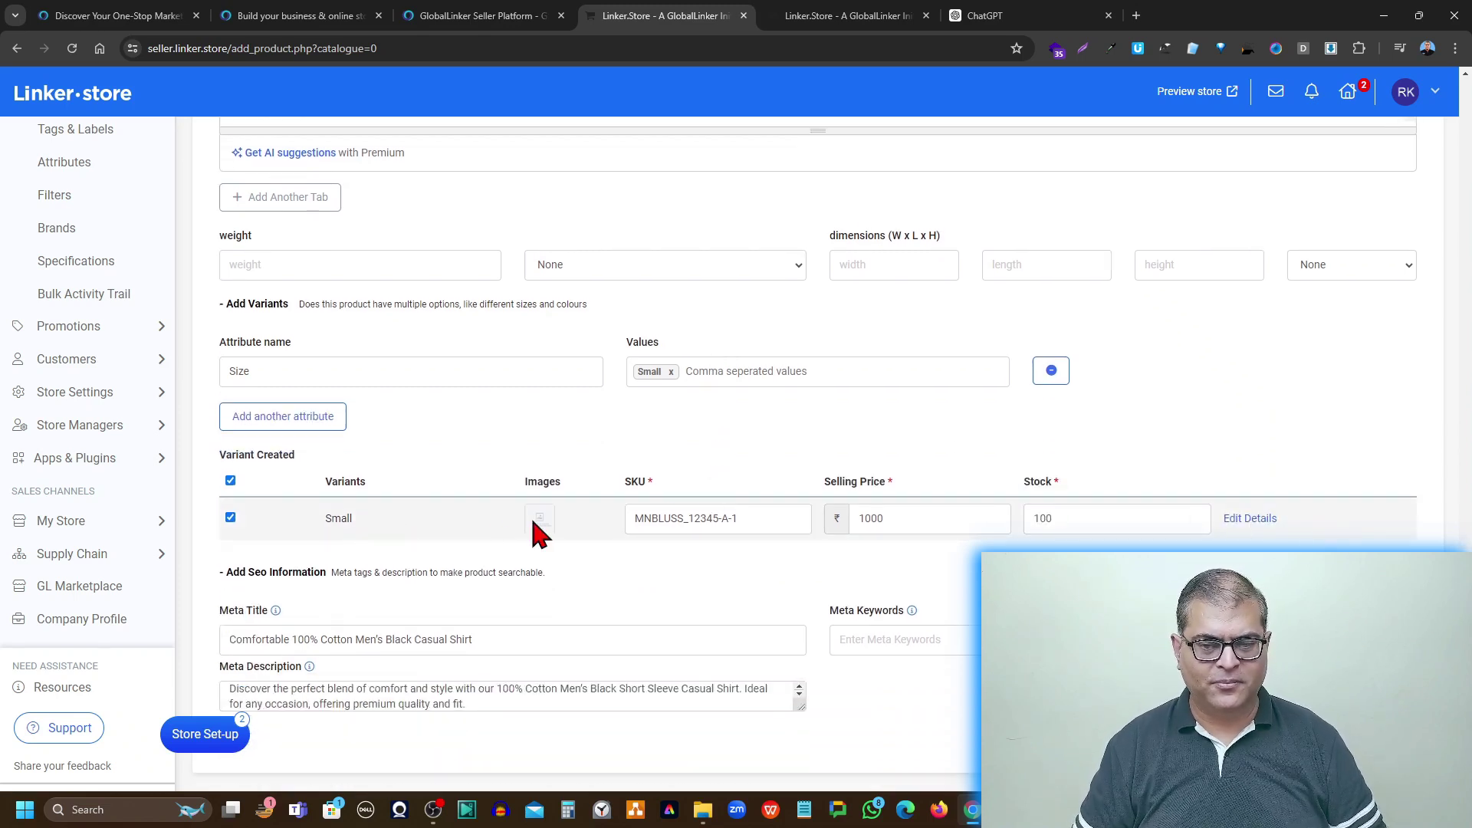
pyautogui.click(704, 371)
pyautogui.write('Me')
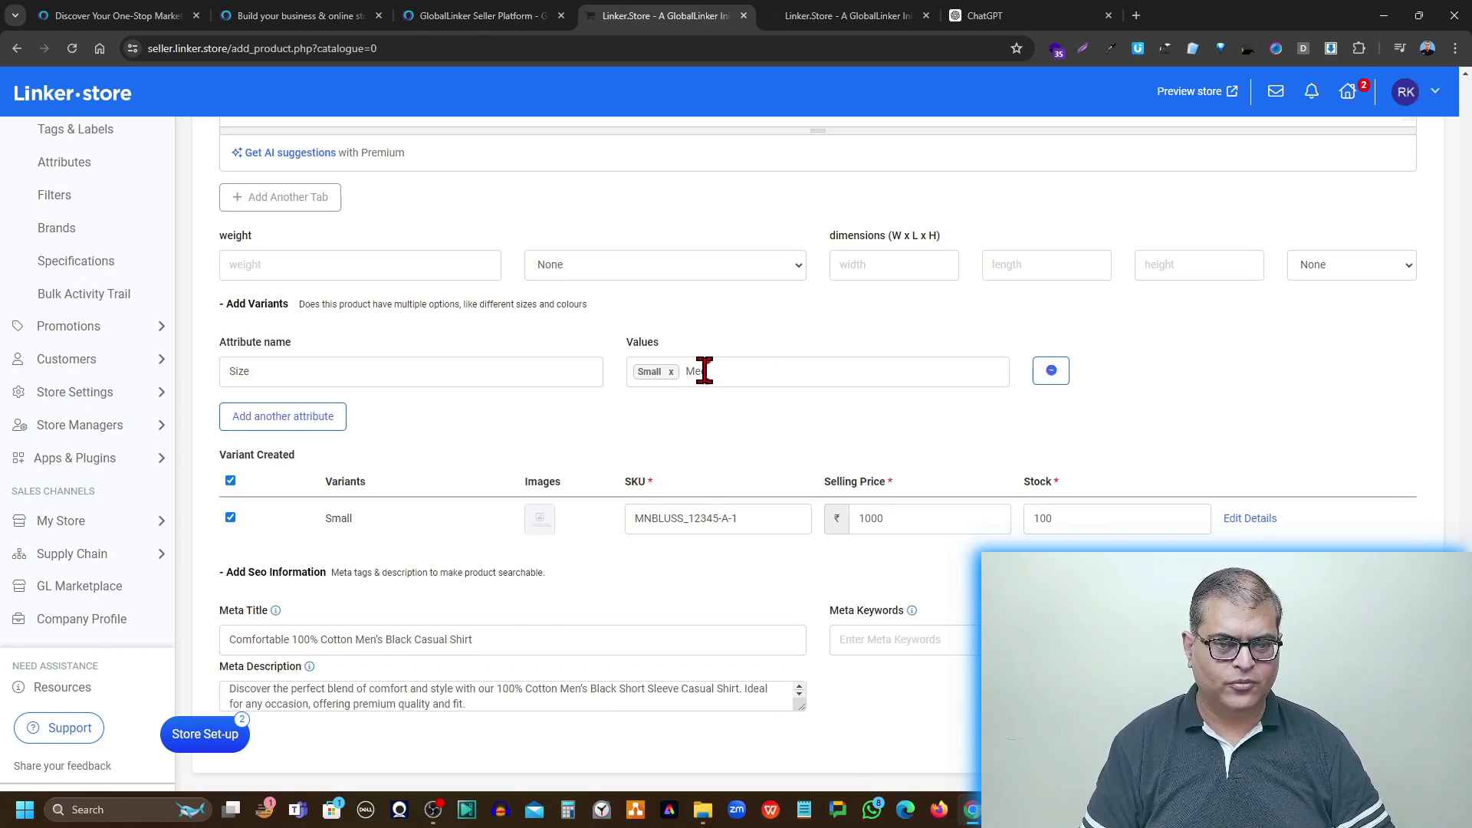
pyautogui.write('dium')
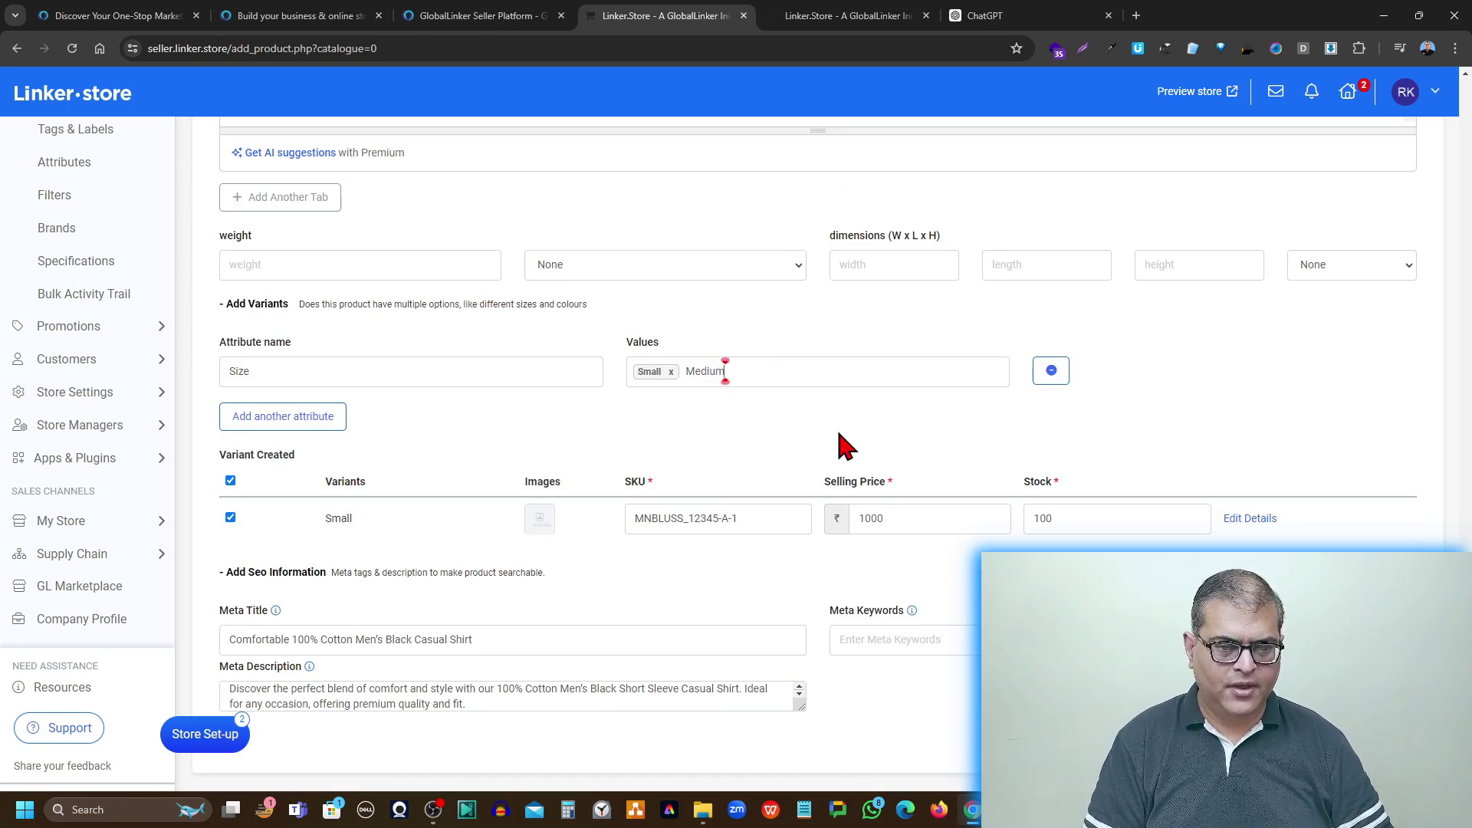
pyautogui.press('Return')
pyautogui.write('Large')
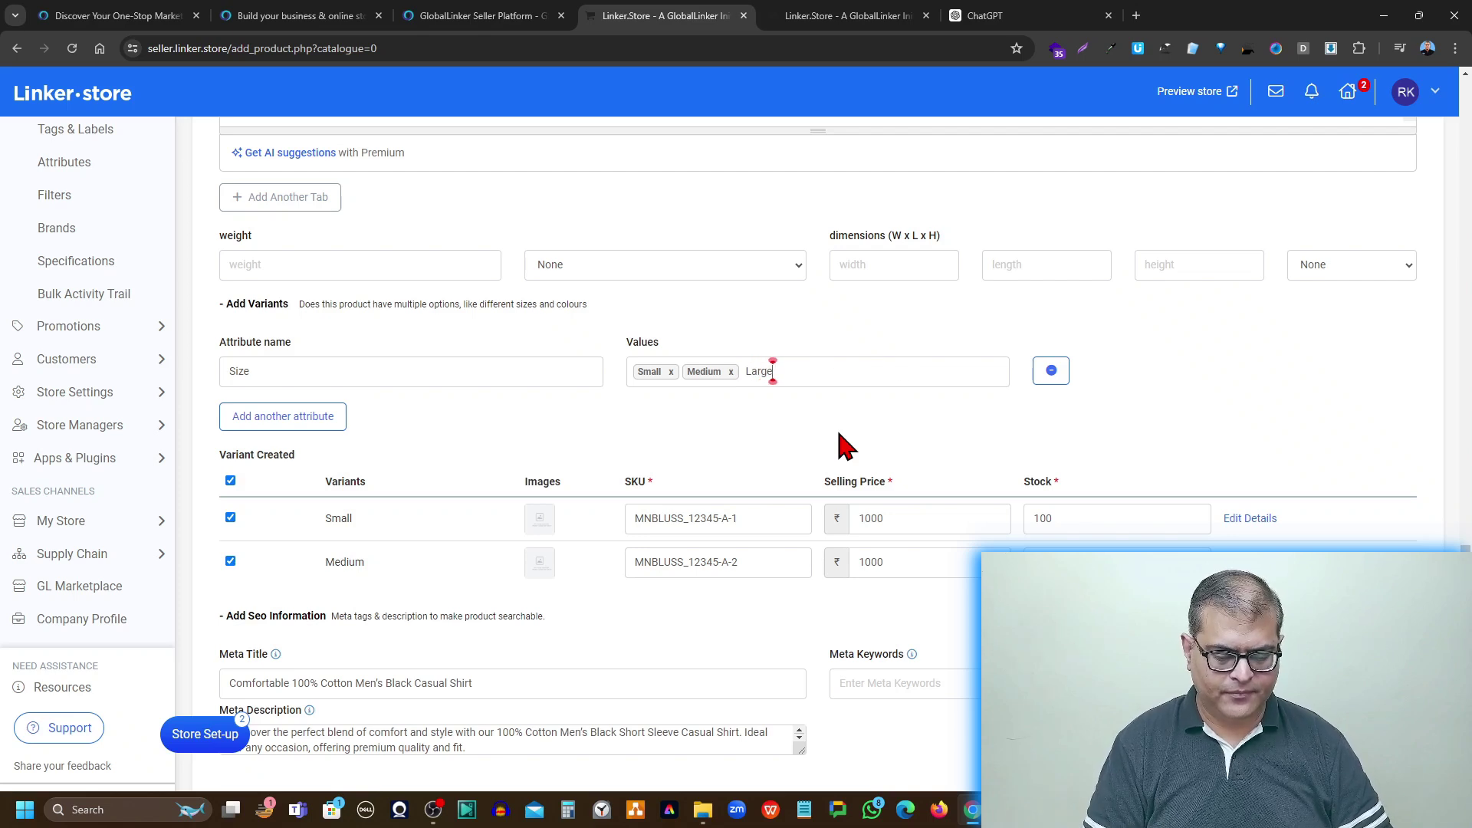
pyautogui.press('Return')
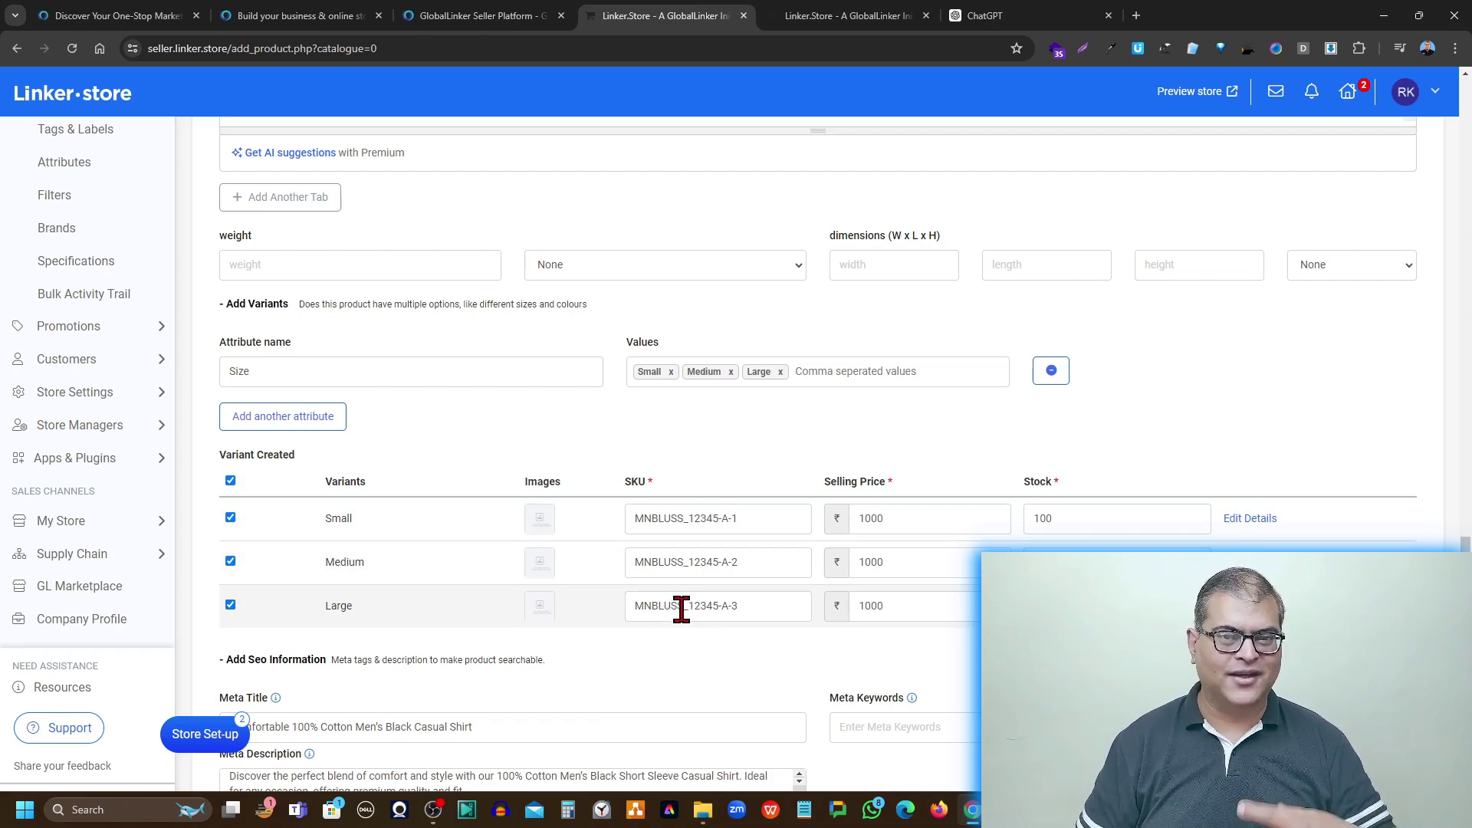
# Change the Small, Medium and Large variant SKUs to end in S, M and L.
pyautogui.scroll(15, 681, 611)
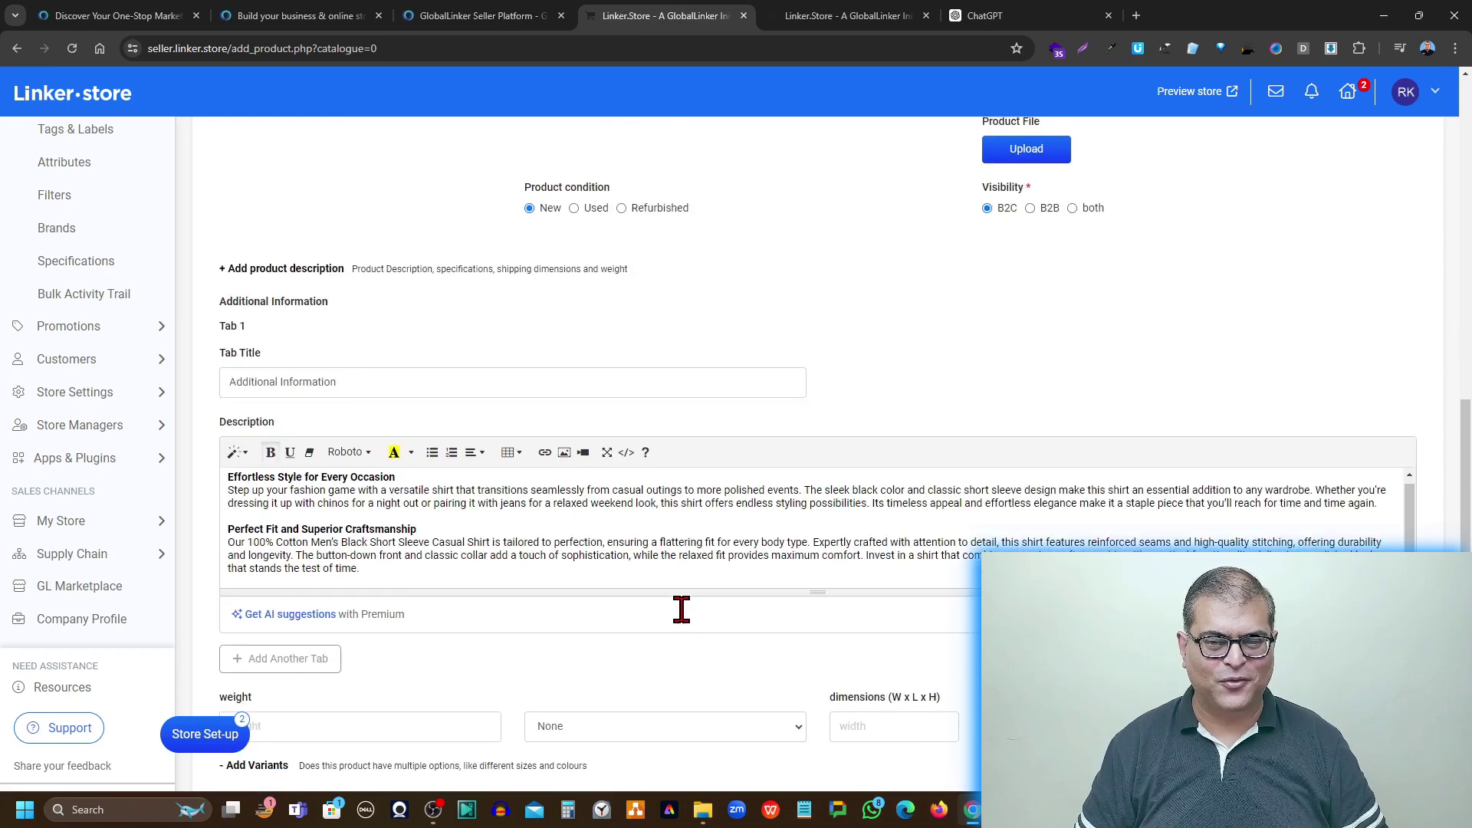
pyautogui.scroll(2, 602, 406)
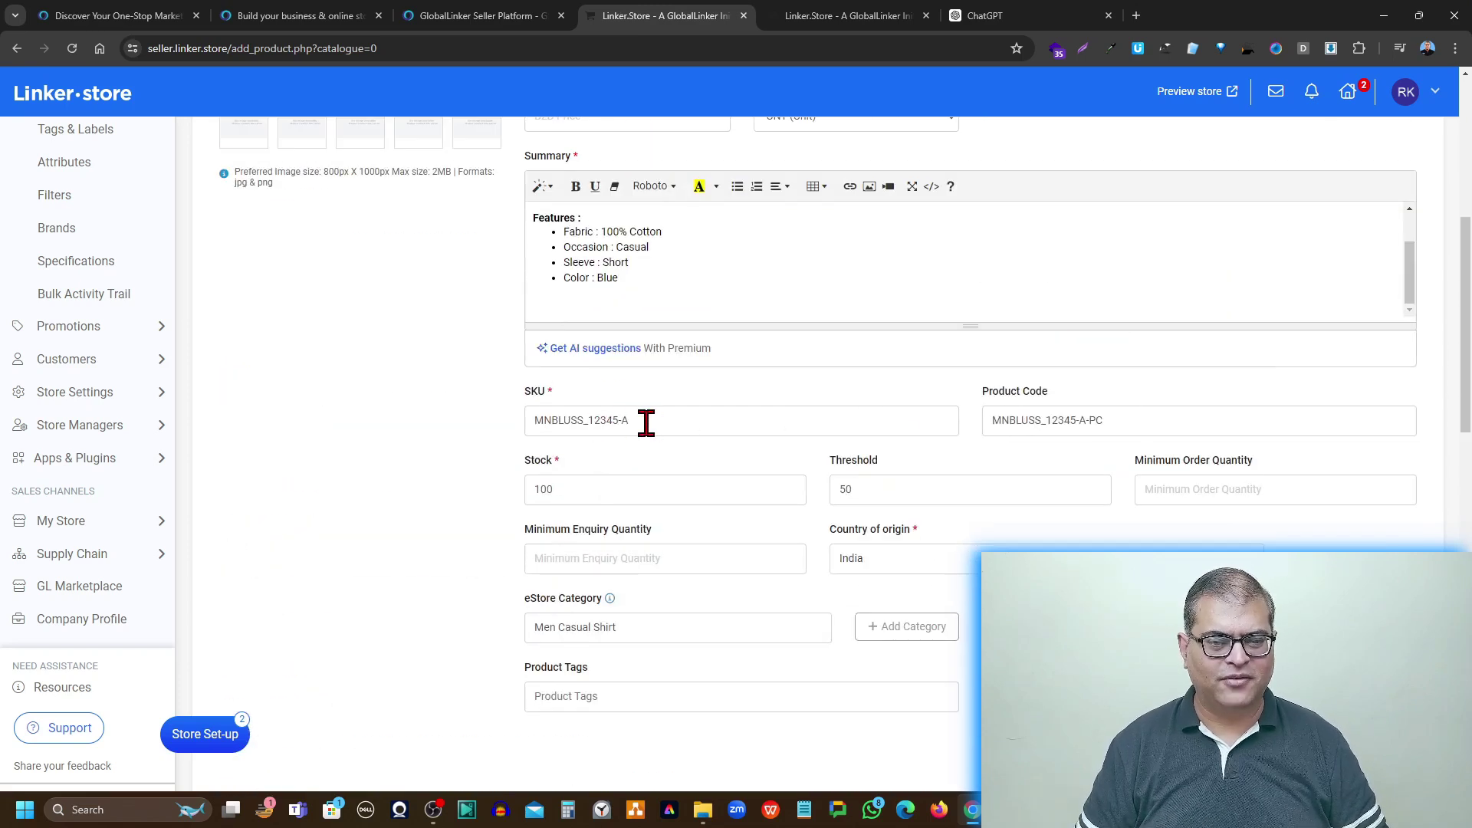
pyautogui.scroll(-15, 648, 425)
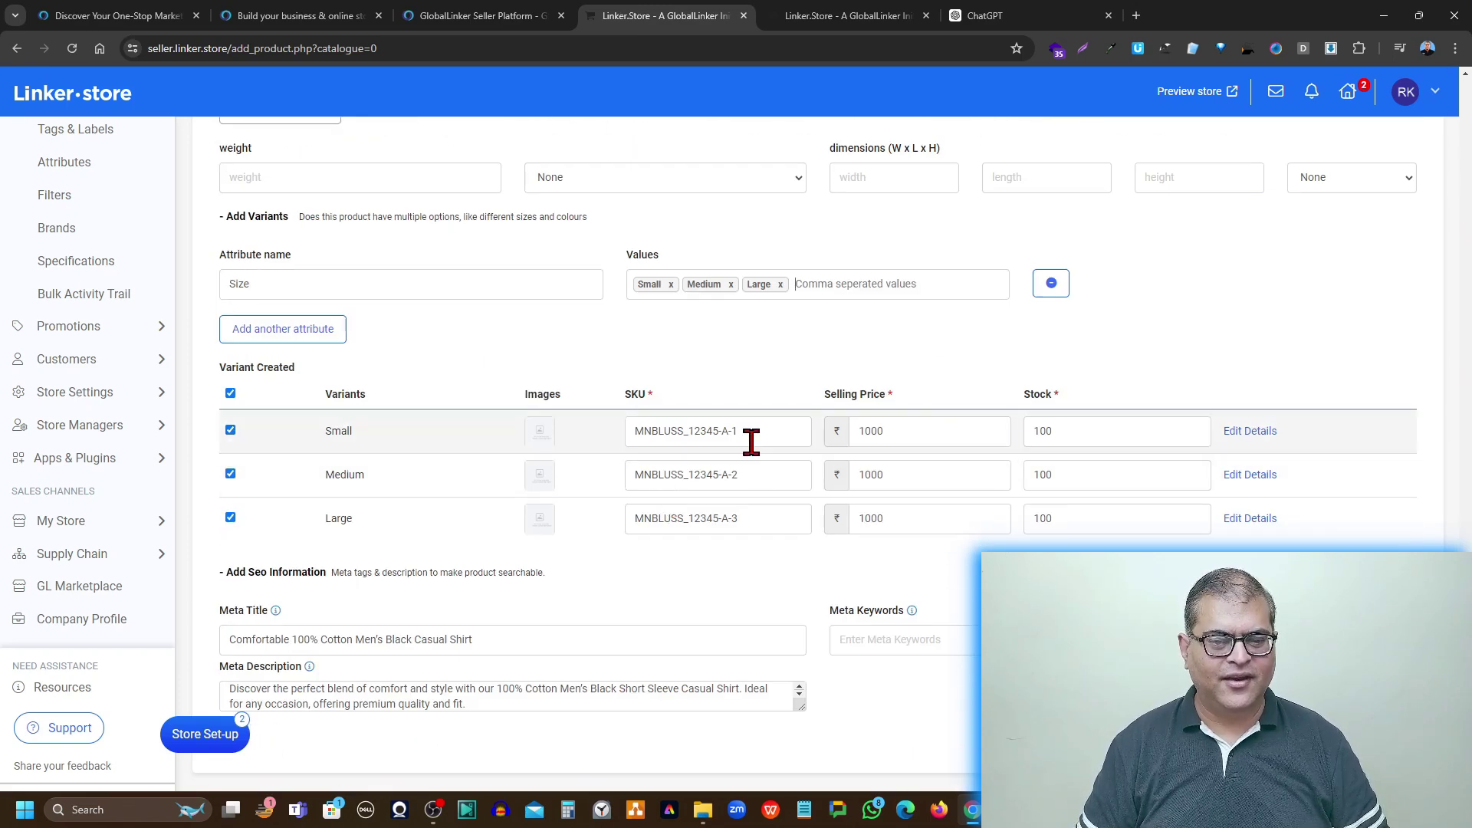
pyautogui.click(751, 440)
pyautogui.press('BackSpace')
pyautogui.write('S')
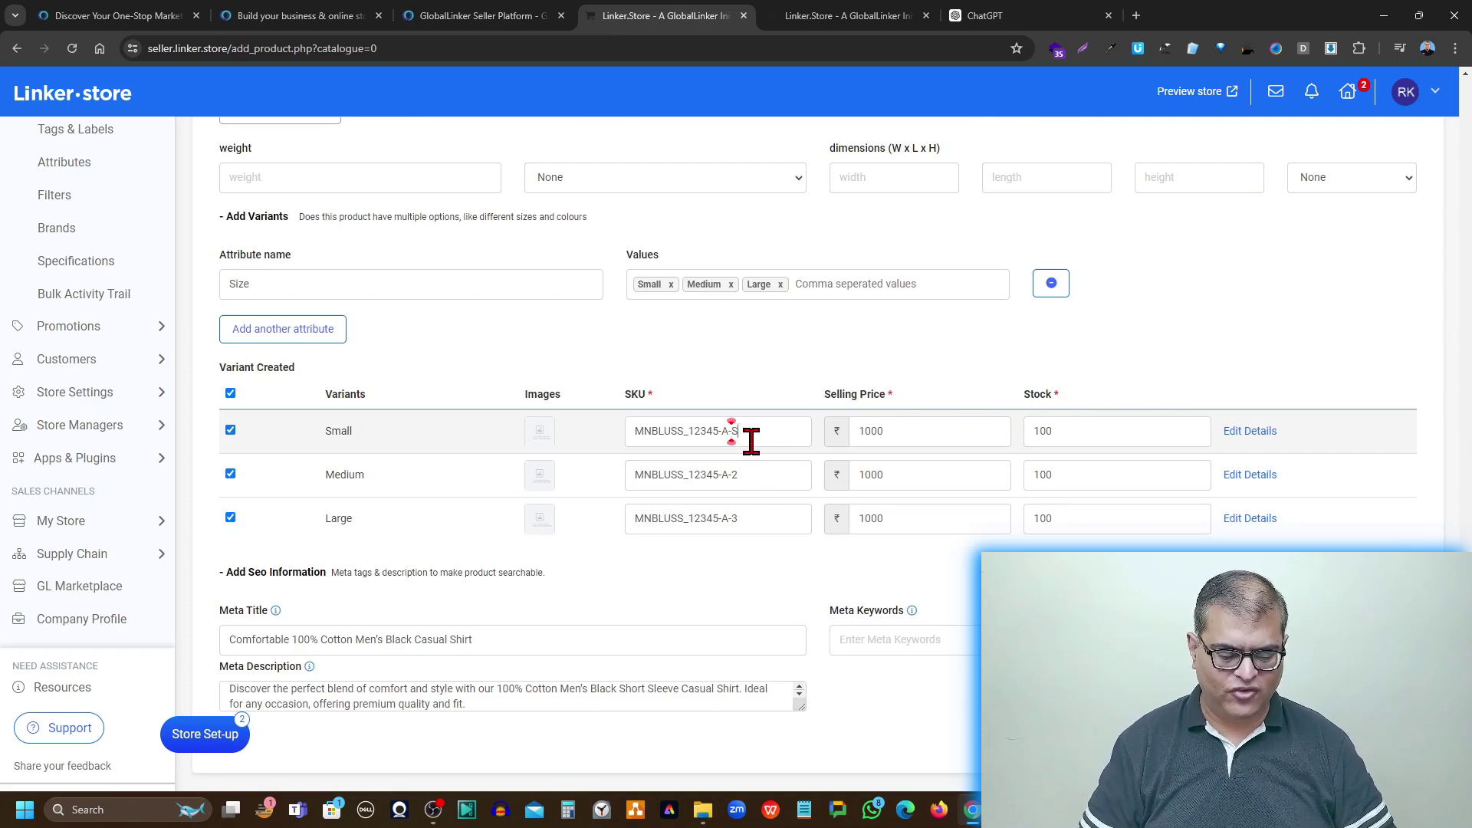
pyautogui.click(781, 475)
pyautogui.press('BackSpace')
pyautogui.write('M')
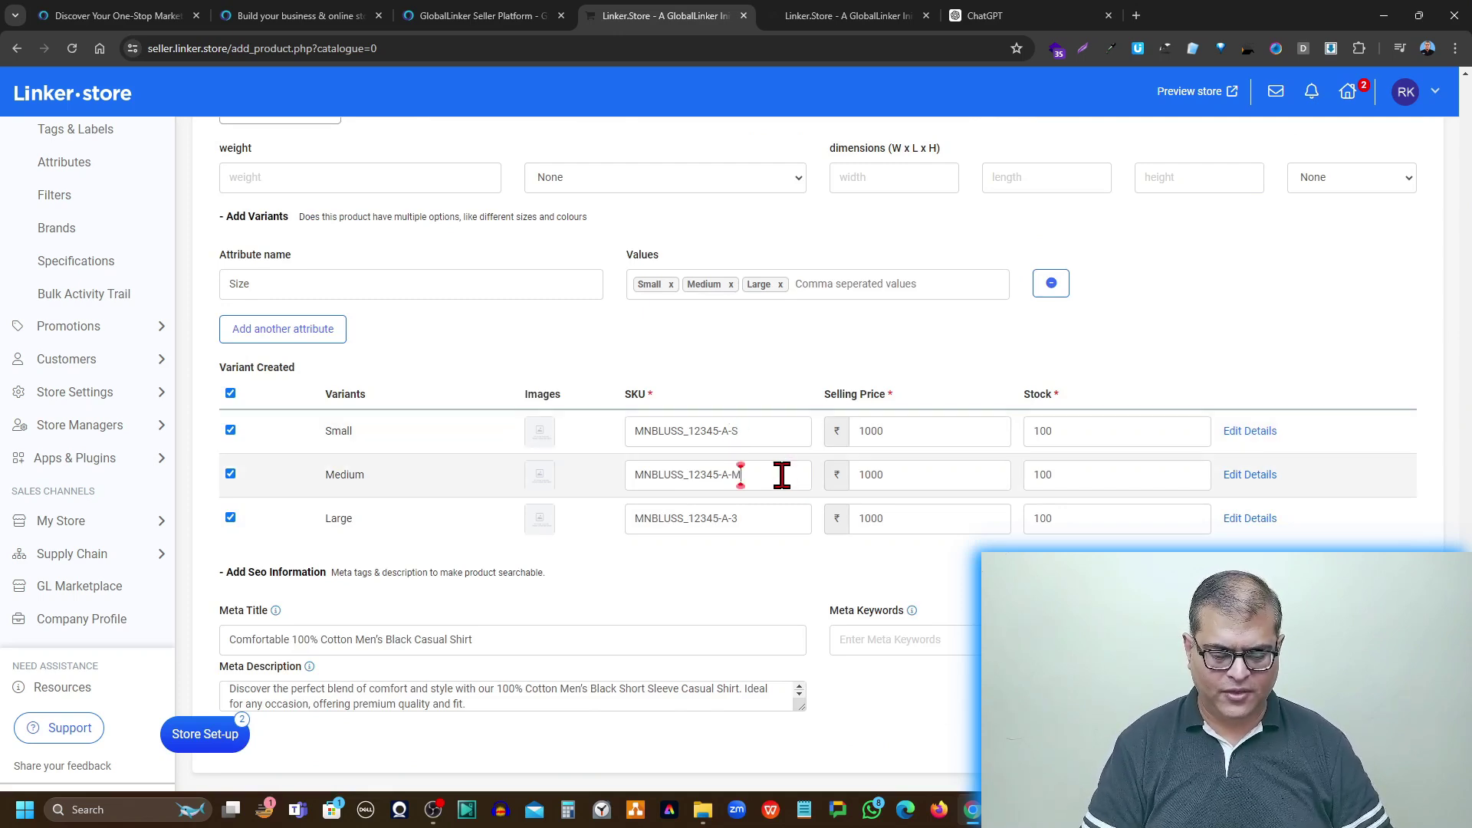
pyautogui.click(765, 518)
pyautogui.press('BackSpace')
pyautogui.write('L')
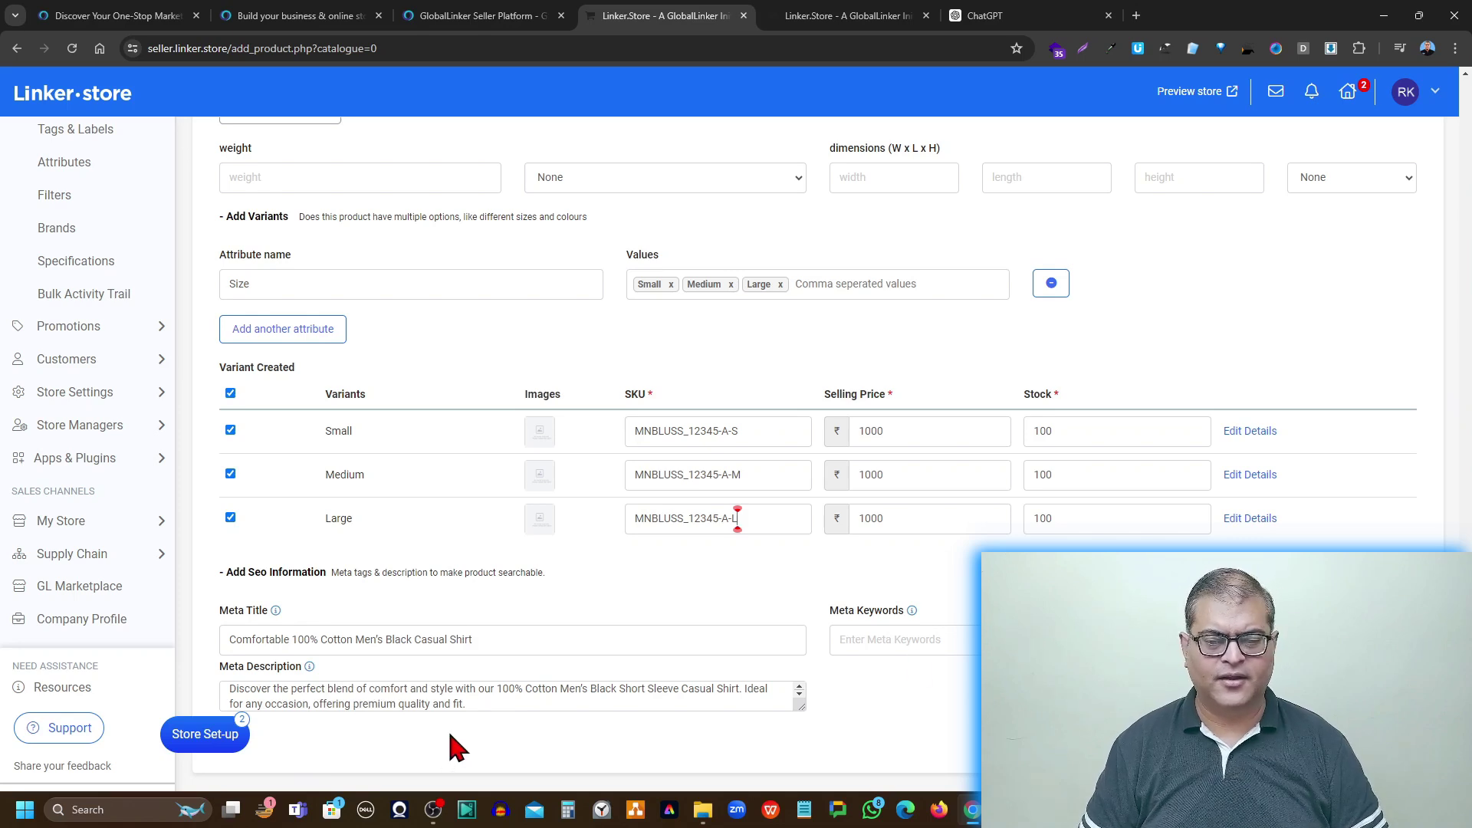
# Open the Image Manager at the Product Images folder.
pyautogui.scroll(4, 453, 735)
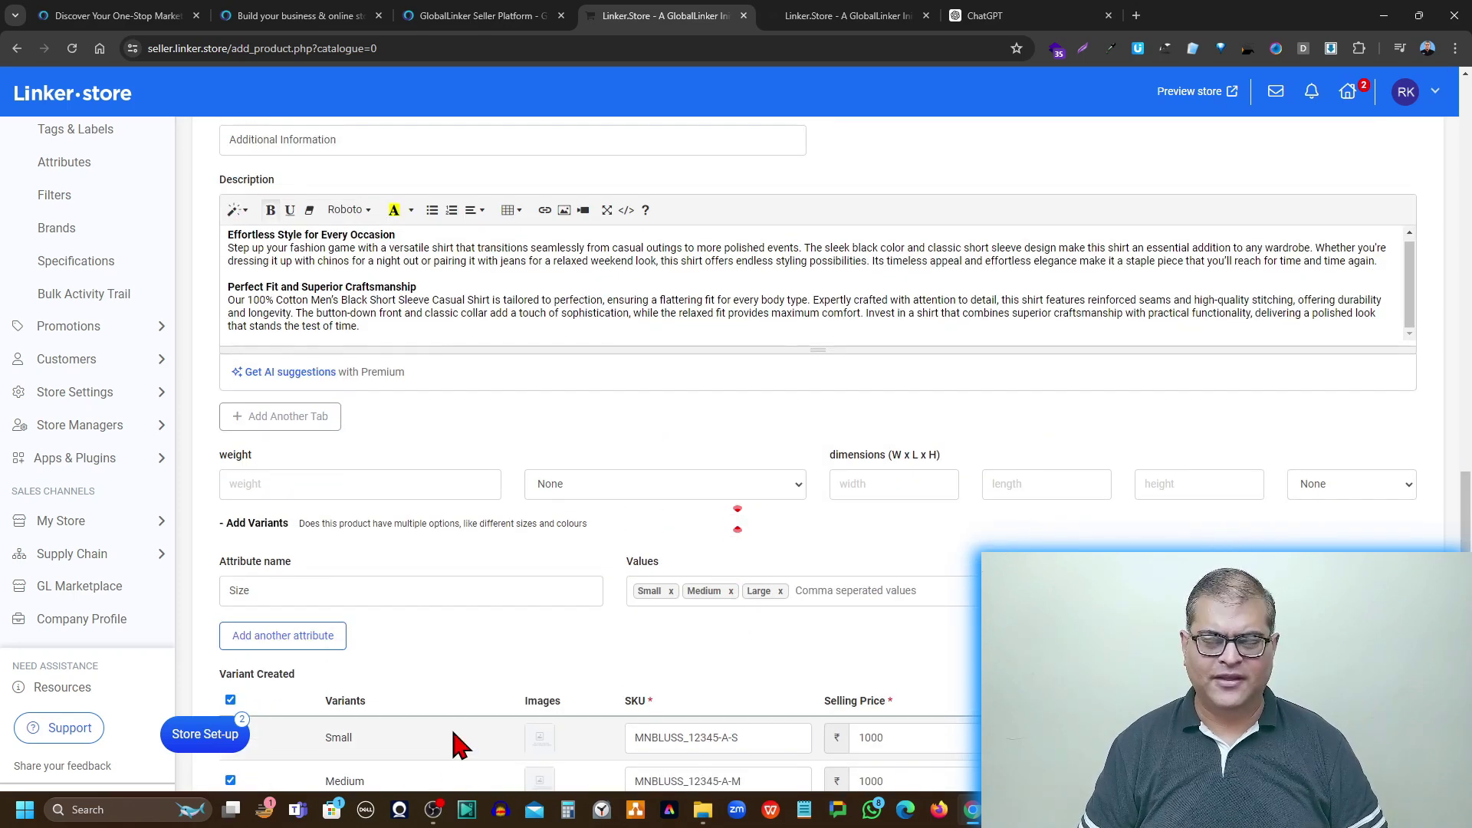
pyautogui.scroll(15, 454, 736)
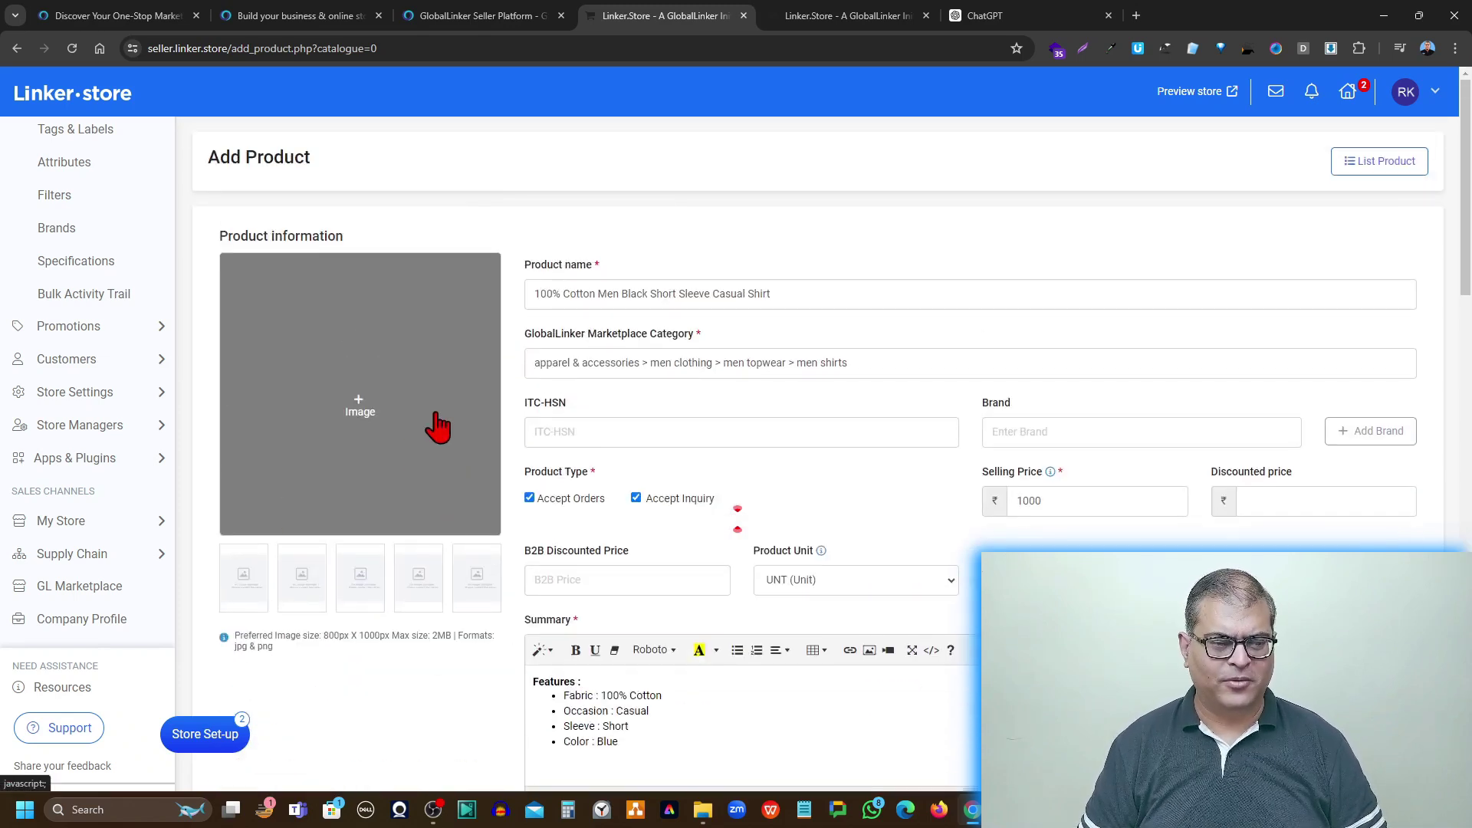
pyautogui.moveTo(437, 427)
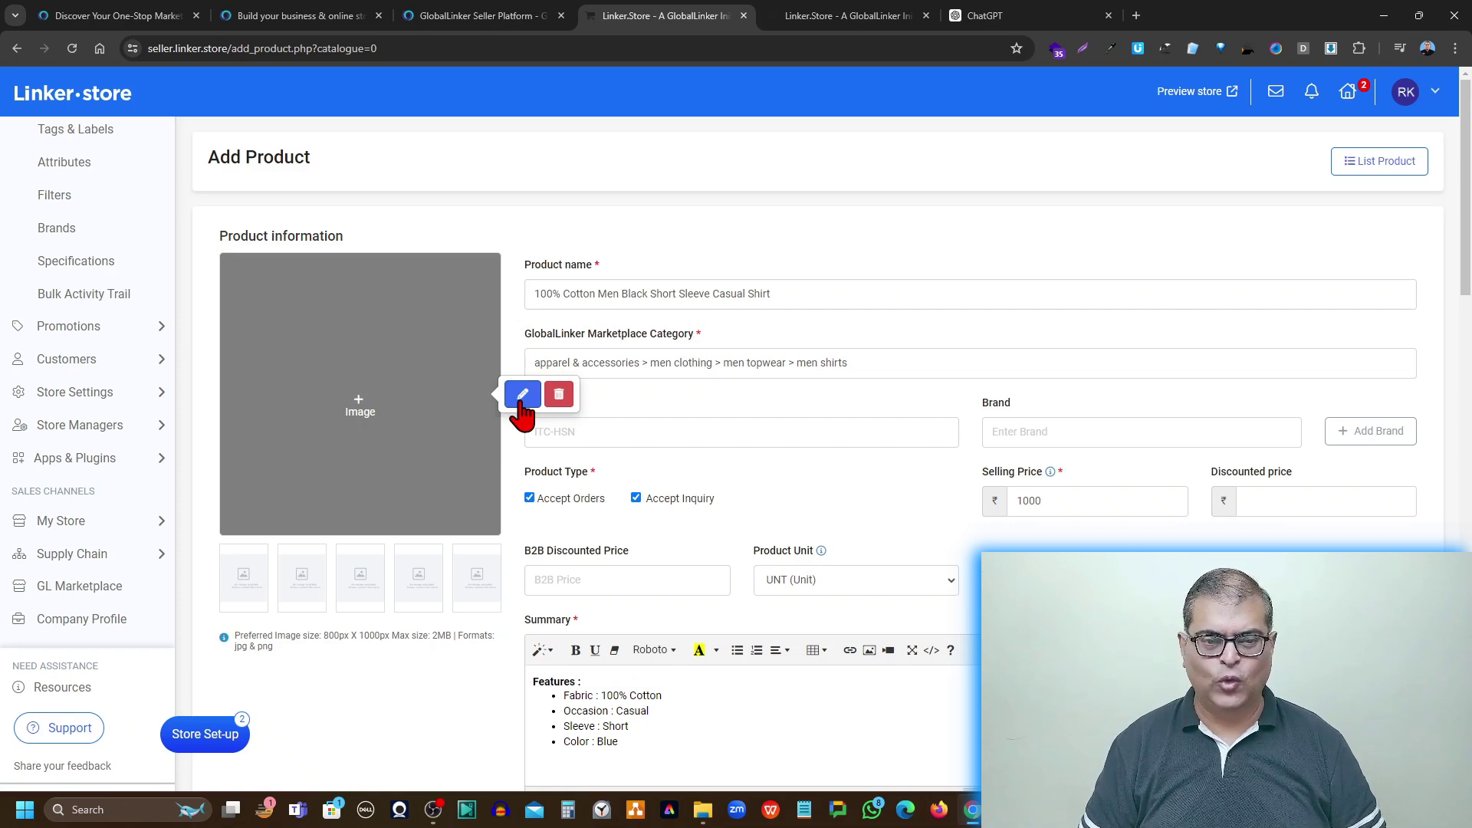
pyautogui.click(522, 395)
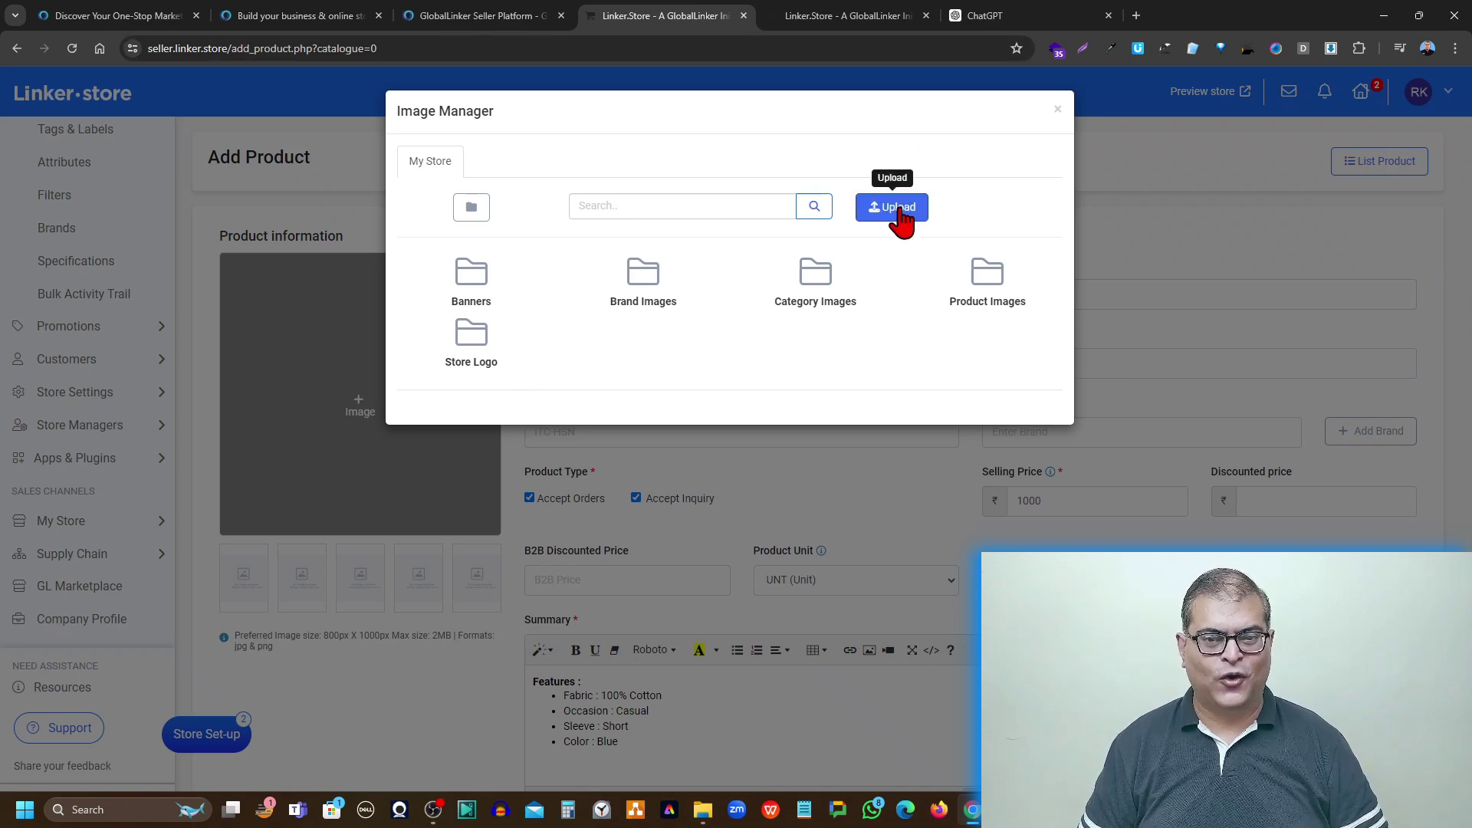
pyautogui.click(985, 289)
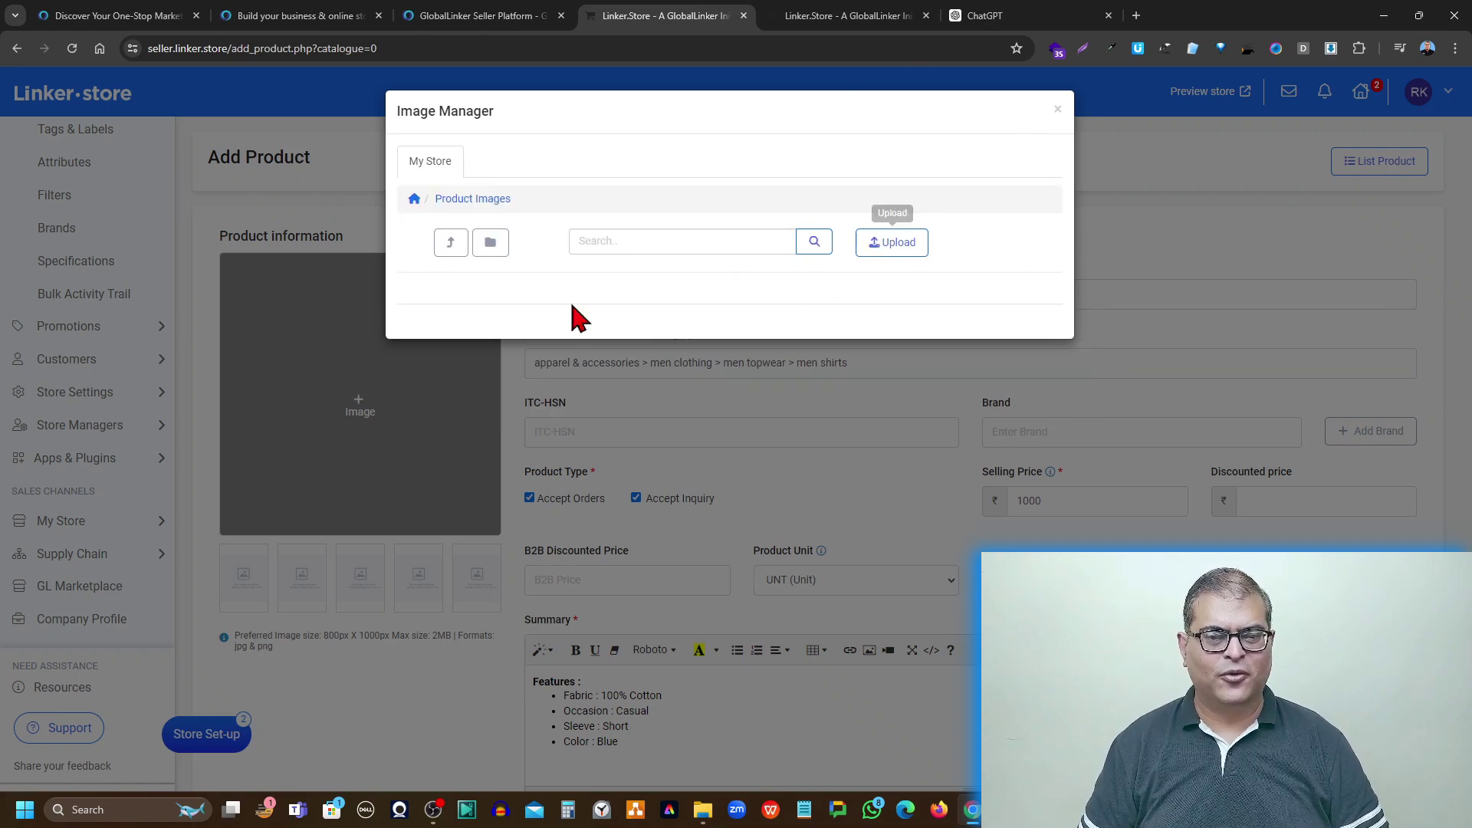
# Create a new image folder named 'Men Blue Shirt' and open it.
pyautogui.click(488, 253)
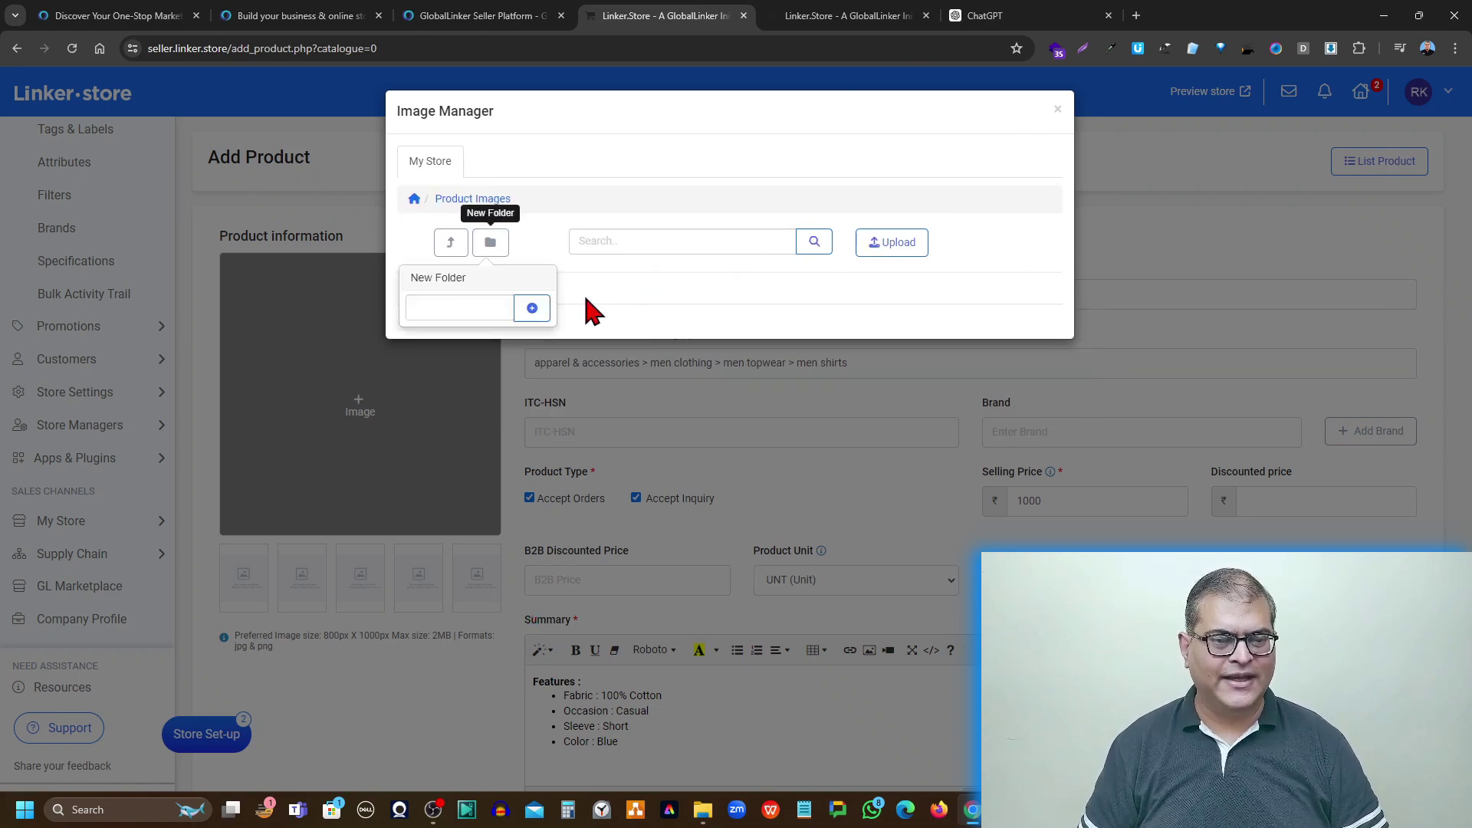
pyautogui.click(470, 316)
pyautogui.write('Men Bl')
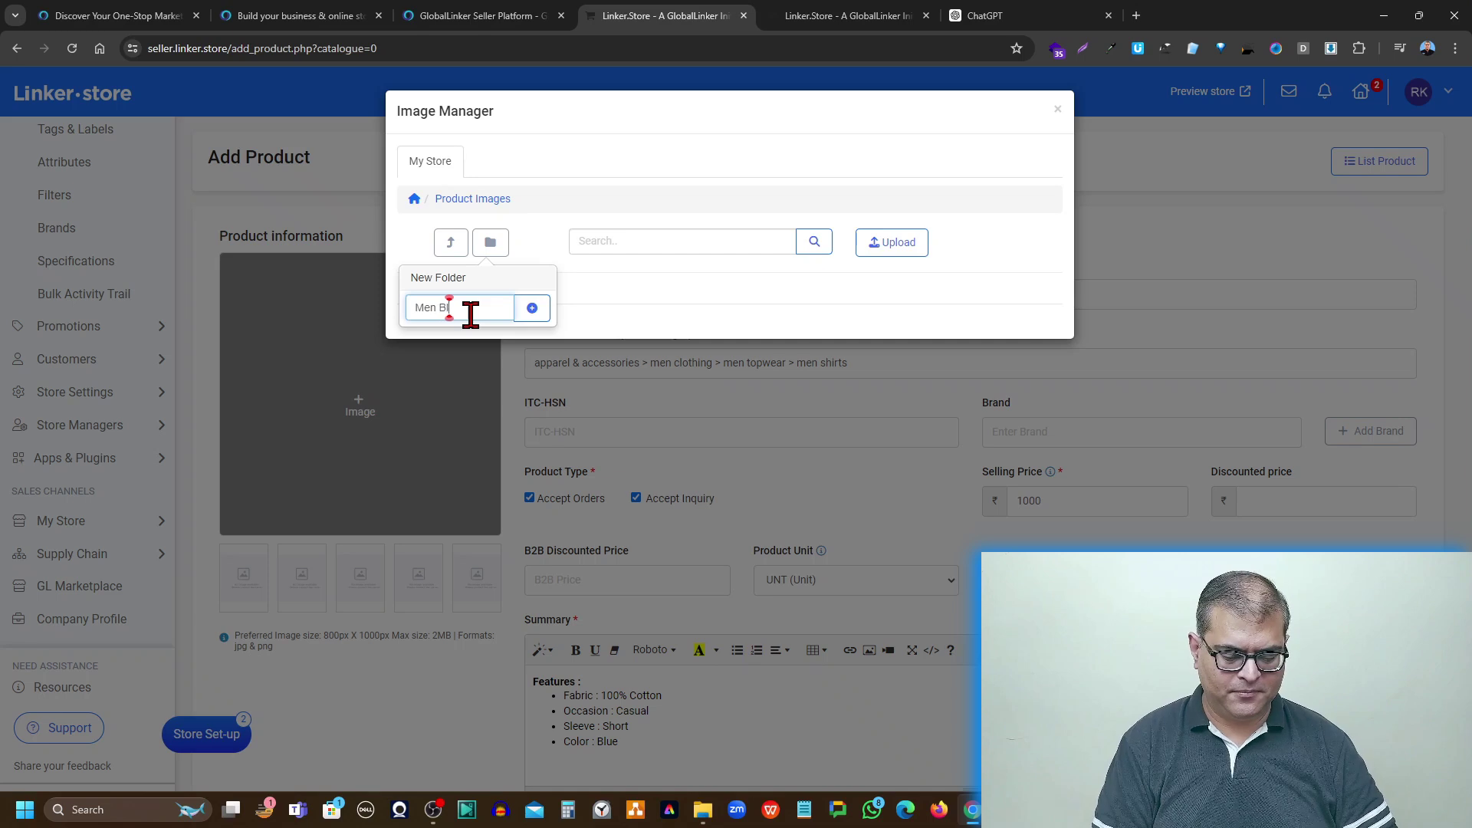
pyautogui.write('ue Shirt')
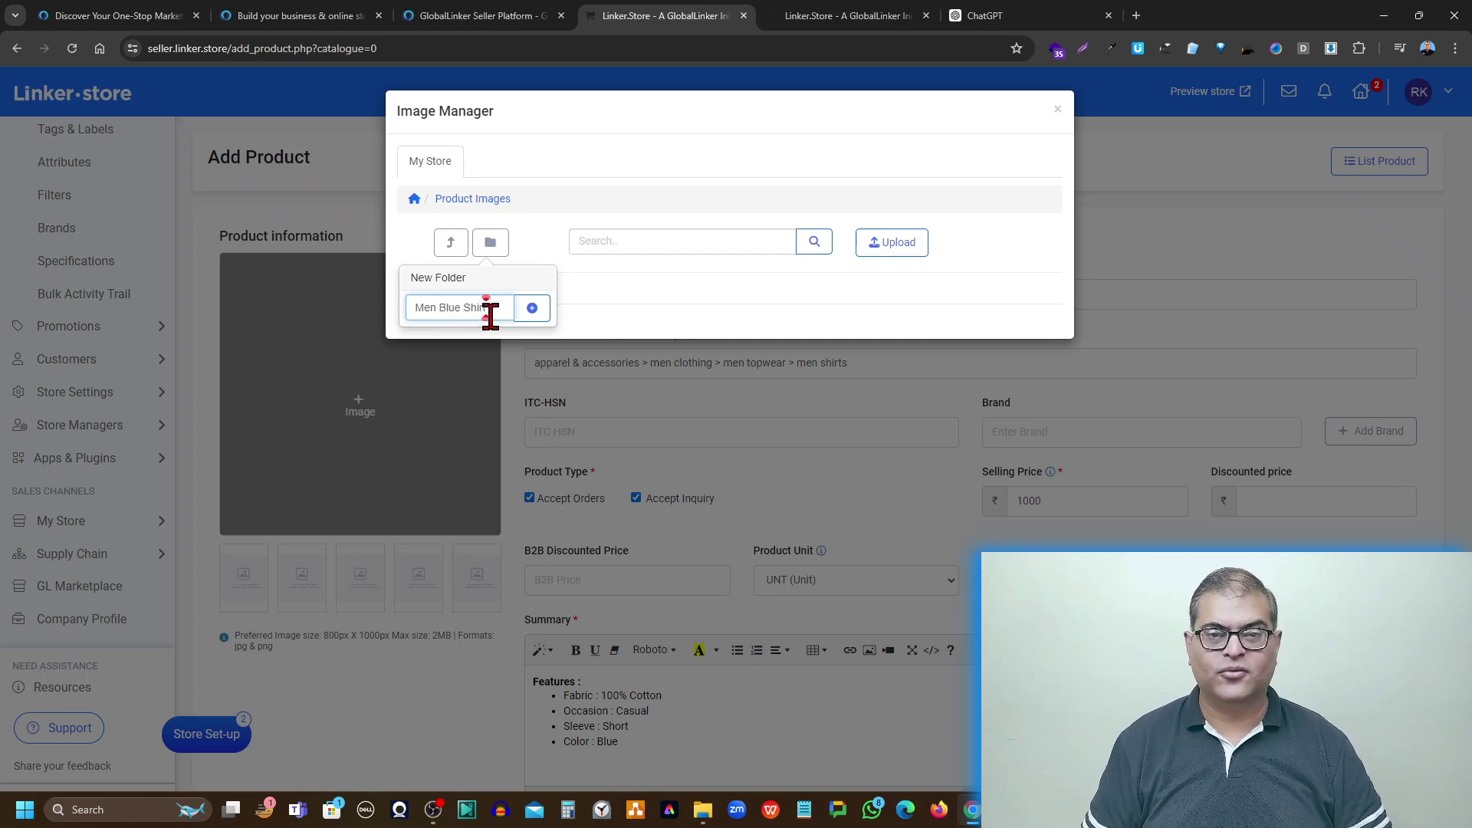
pyautogui.click(532, 308)
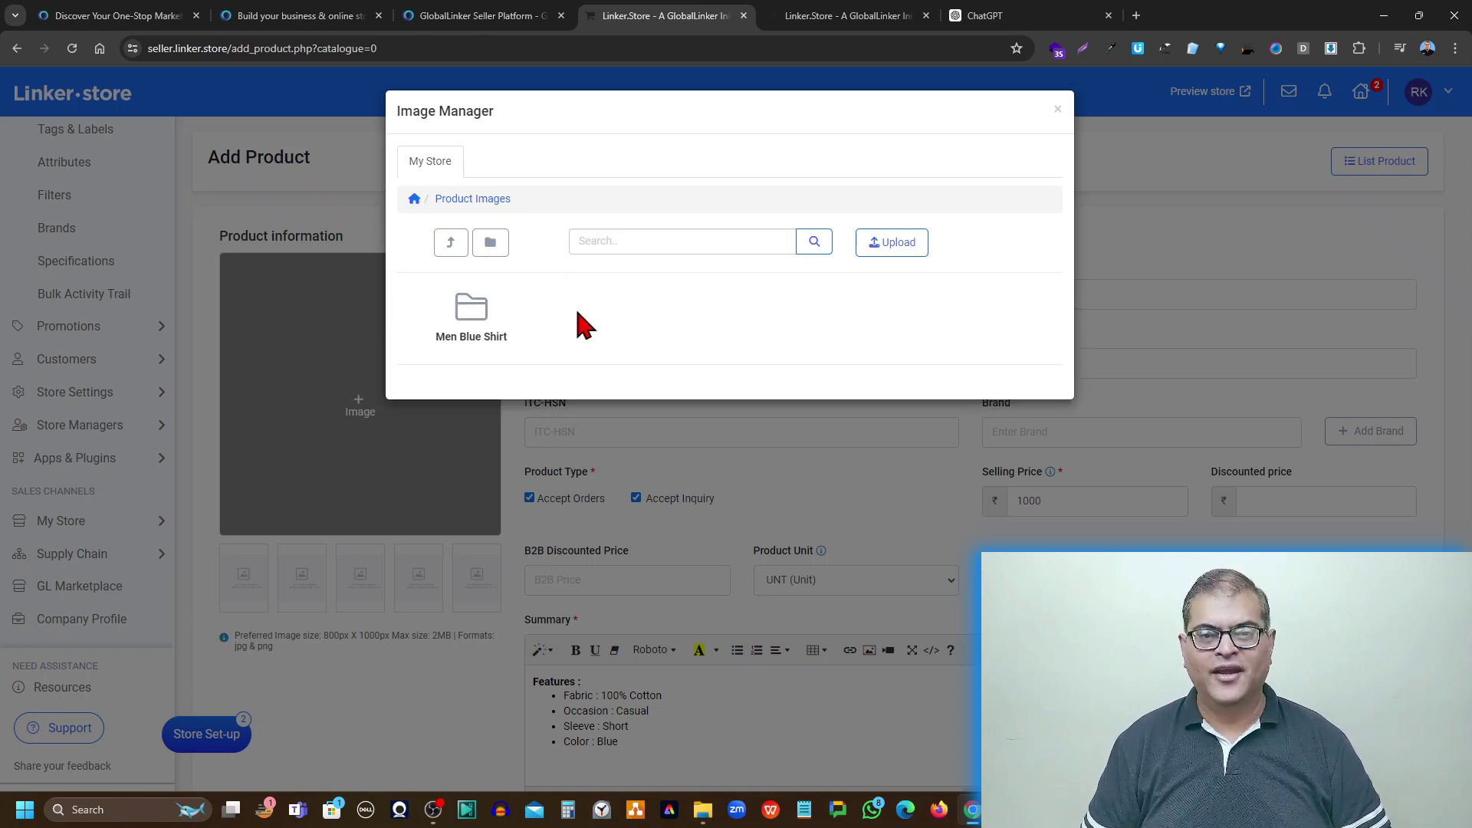
pyautogui.click(480, 322)
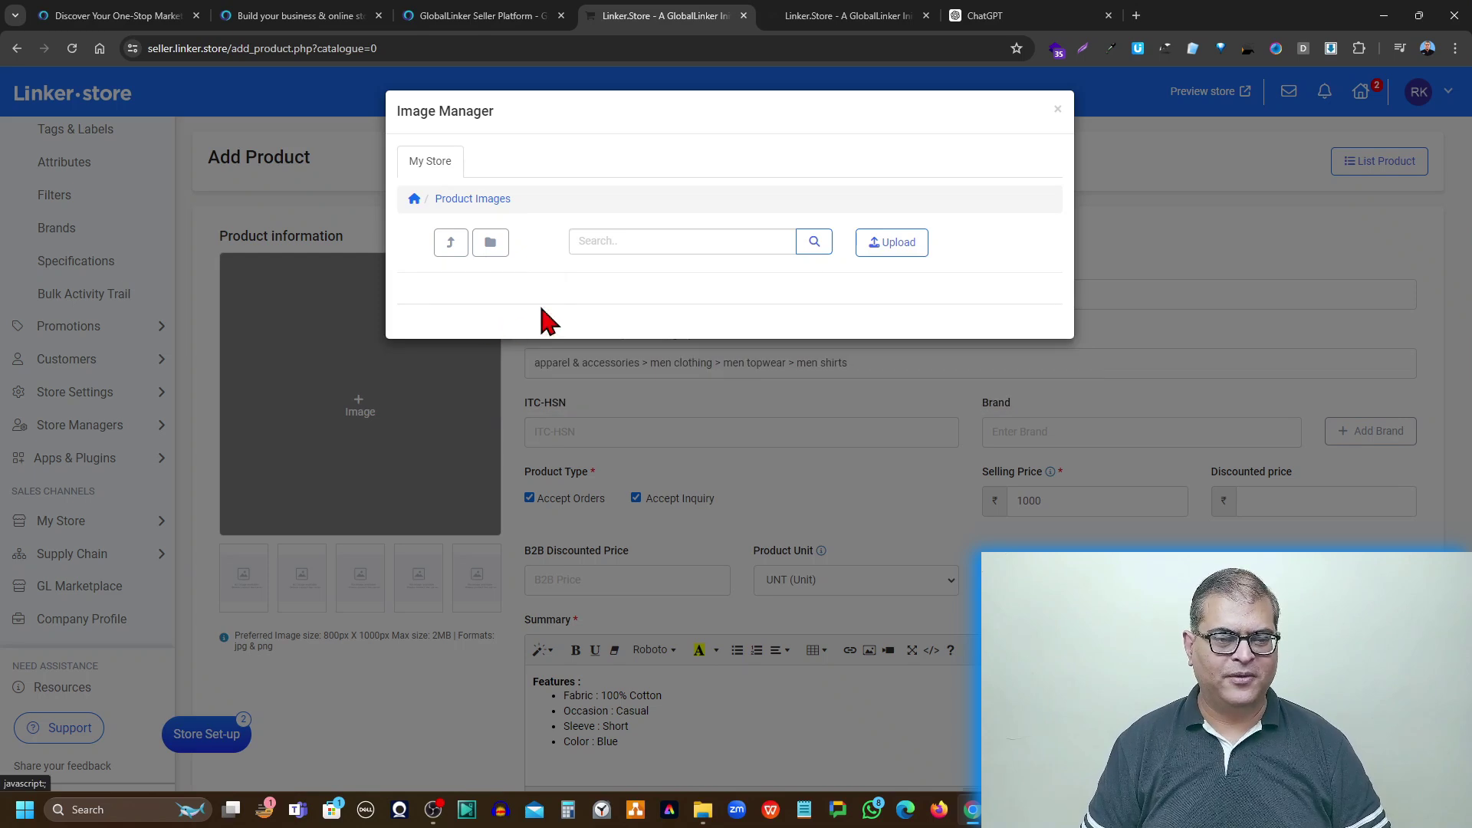
# Upload shirt photos 01–04 from Destiny Theme jpgs > Product Images > Product 2.
pyautogui.click(883, 256)
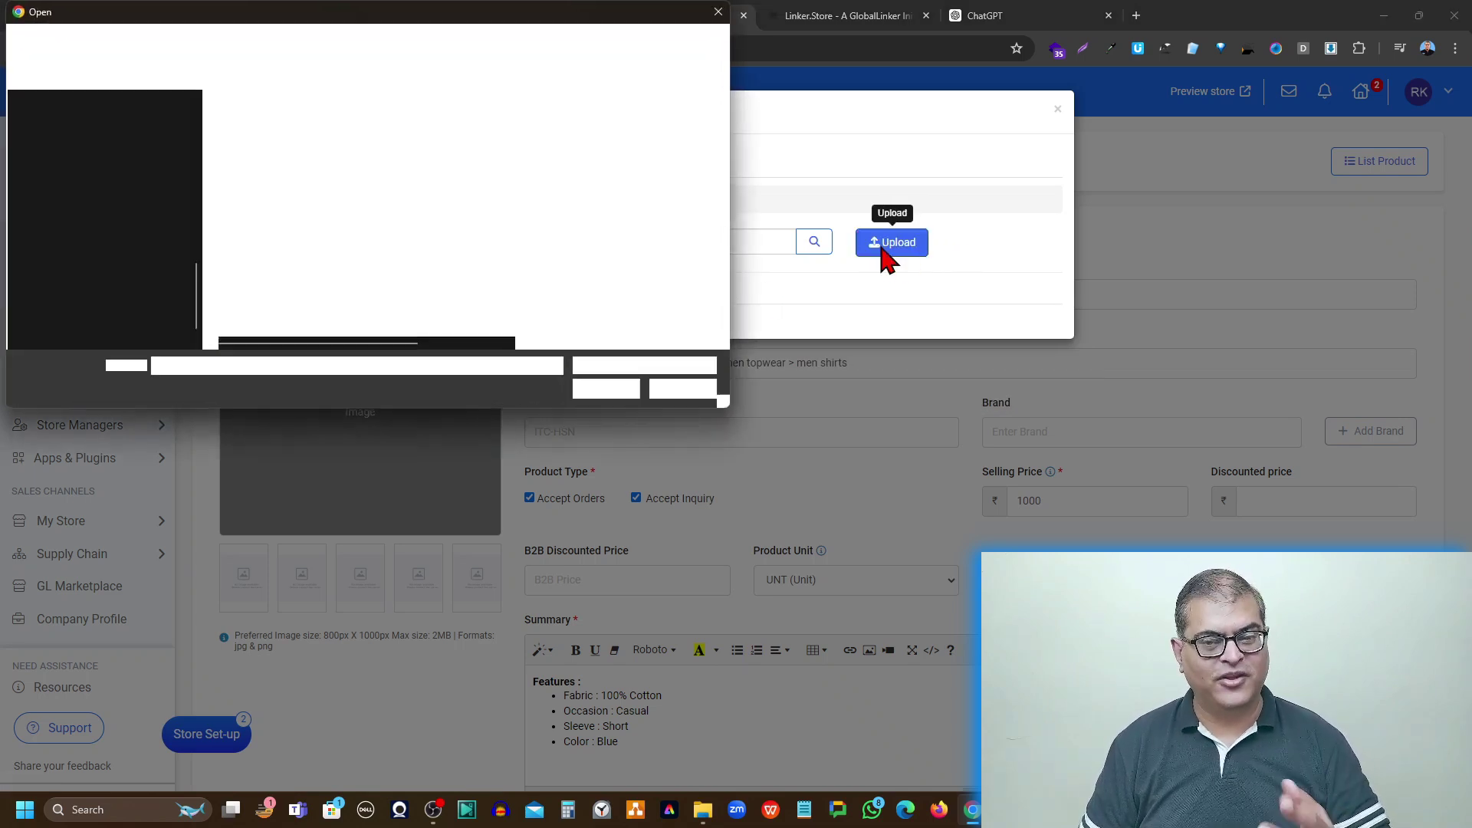
pyautogui.scroll(3, 98, 149)
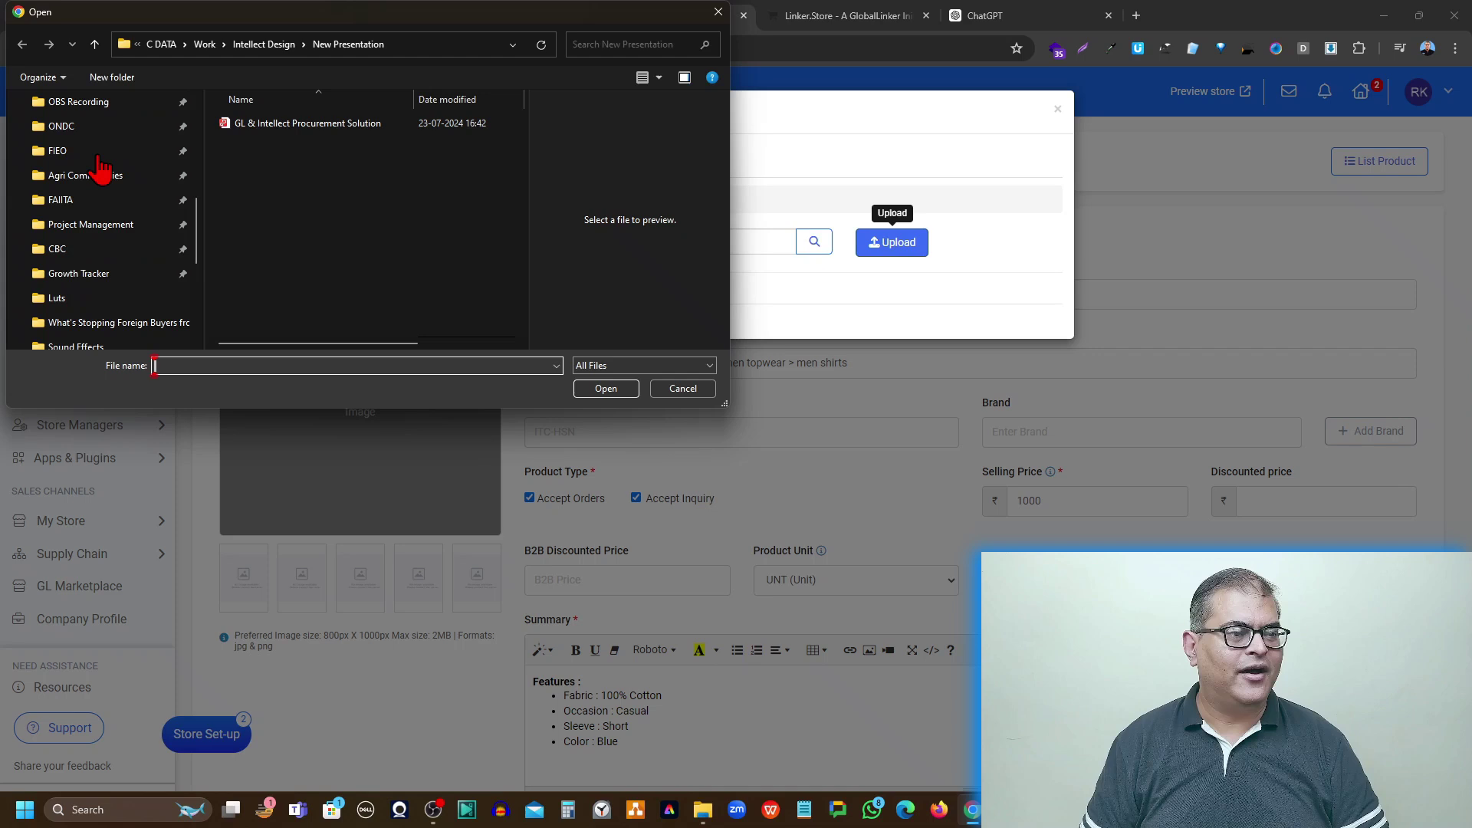
pyautogui.scroll(2, 98, 153)
pyautogui.click(90, 201)
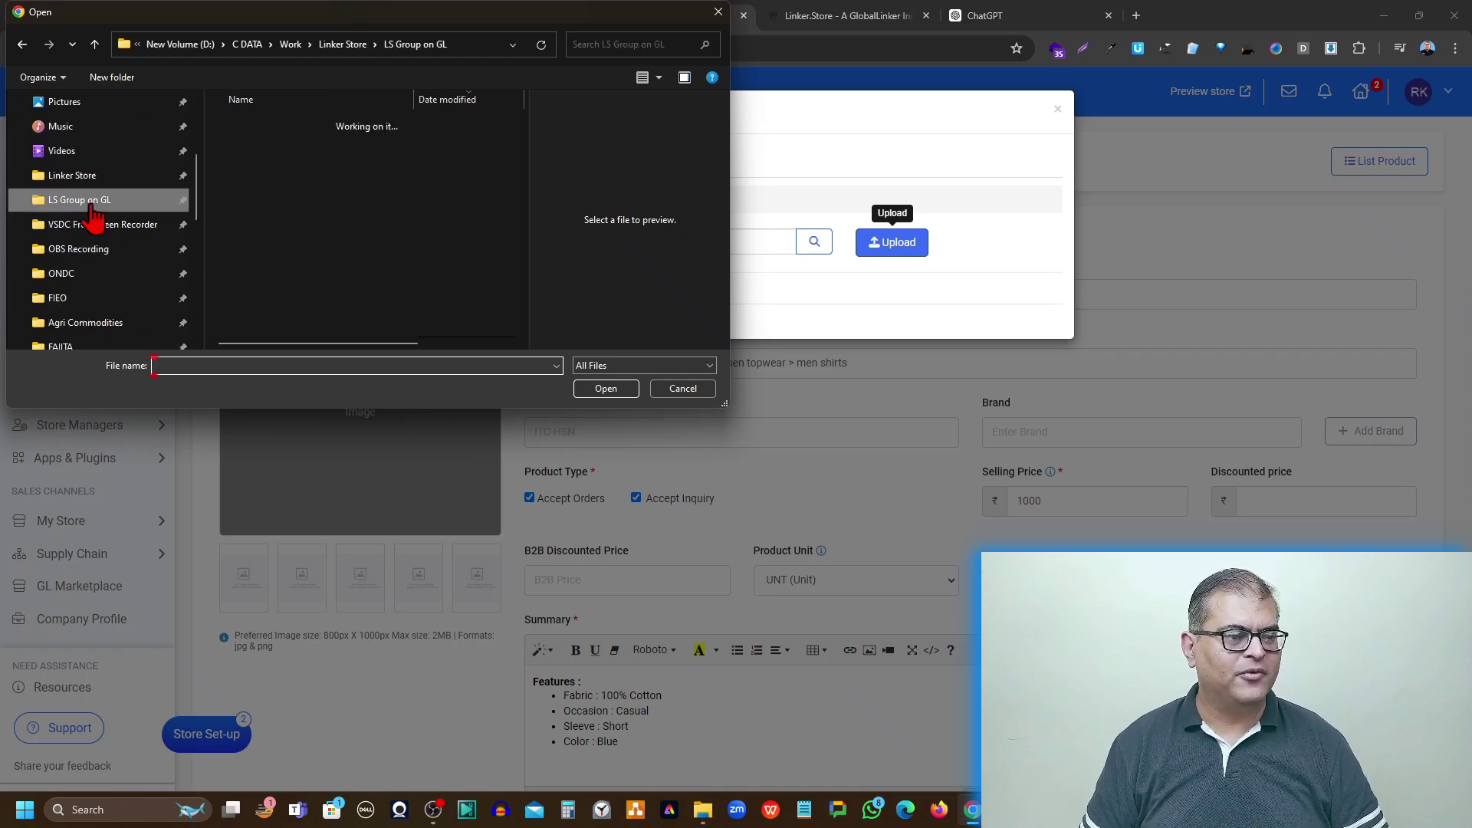
pyautogui.doubleClick(250, 145)
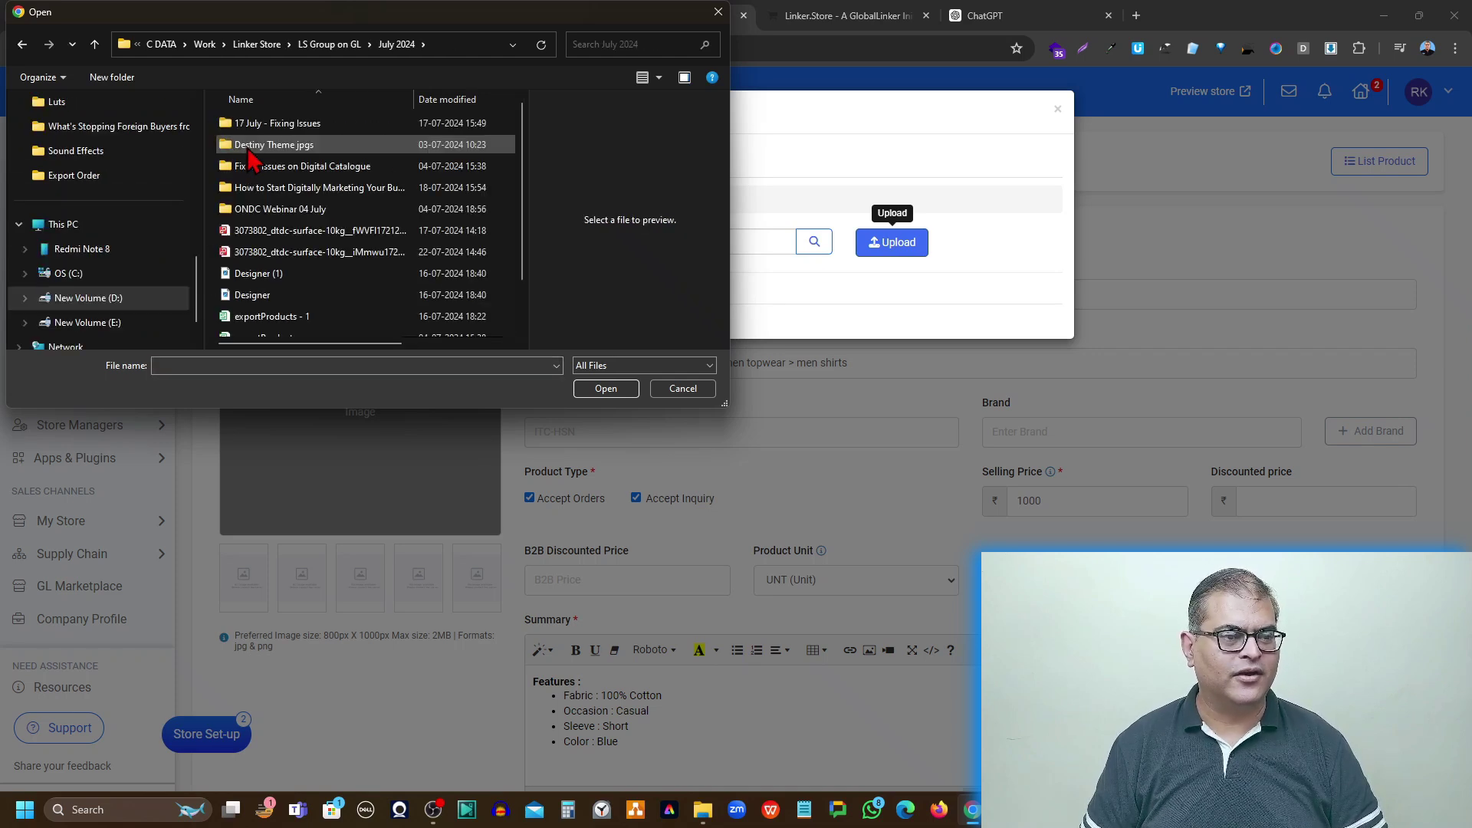
pyautogui.doubleClick(250, 146)
pyautogui.doubleClick(250, 145)
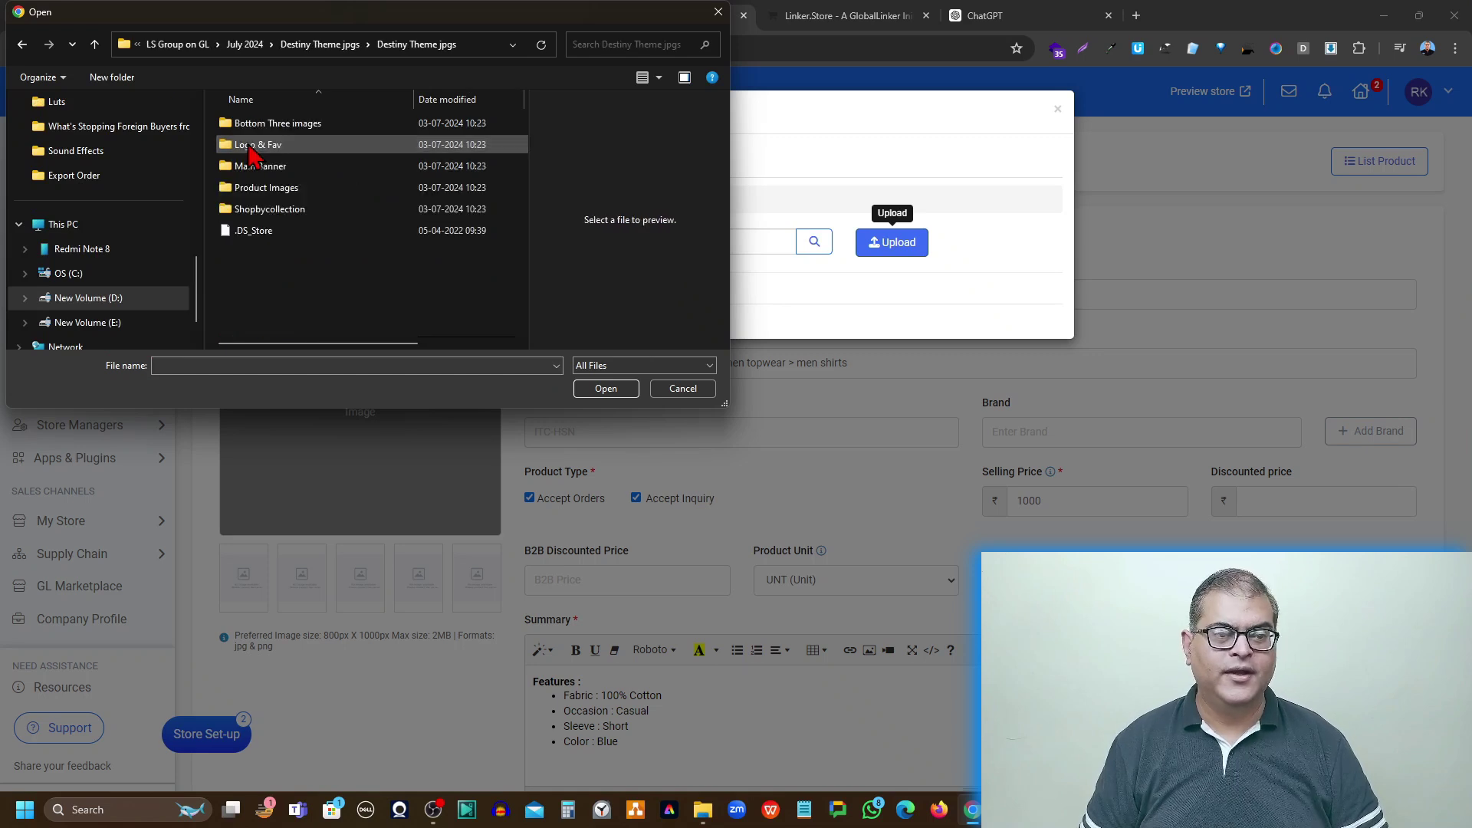
pyautogui.doubleClick(246, 192)
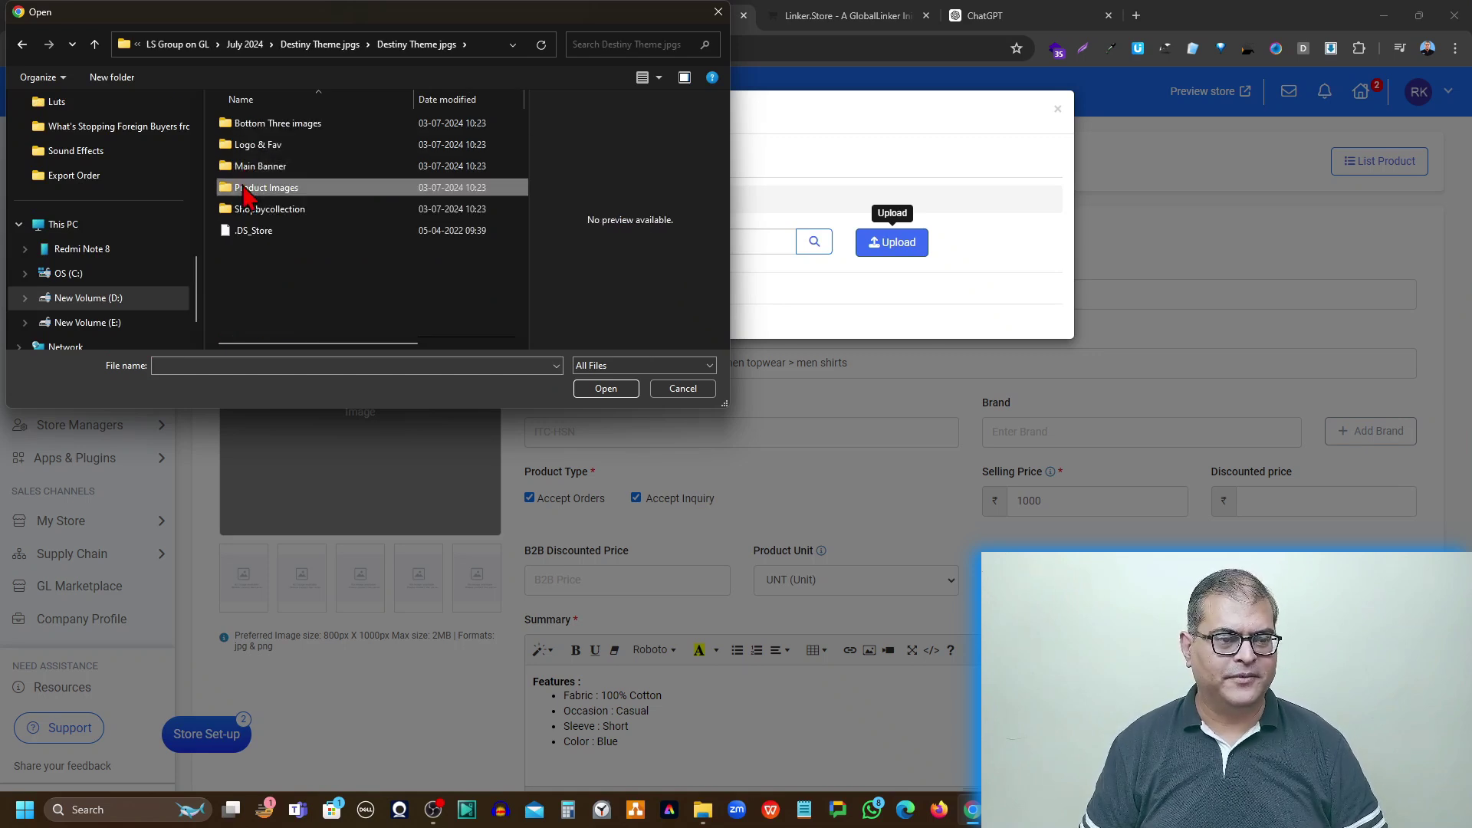
pyautogui.doubleClick(252, 148)
pyautogui.click(252, 153)
pyautogui.hotkey('ctrl', 'a')
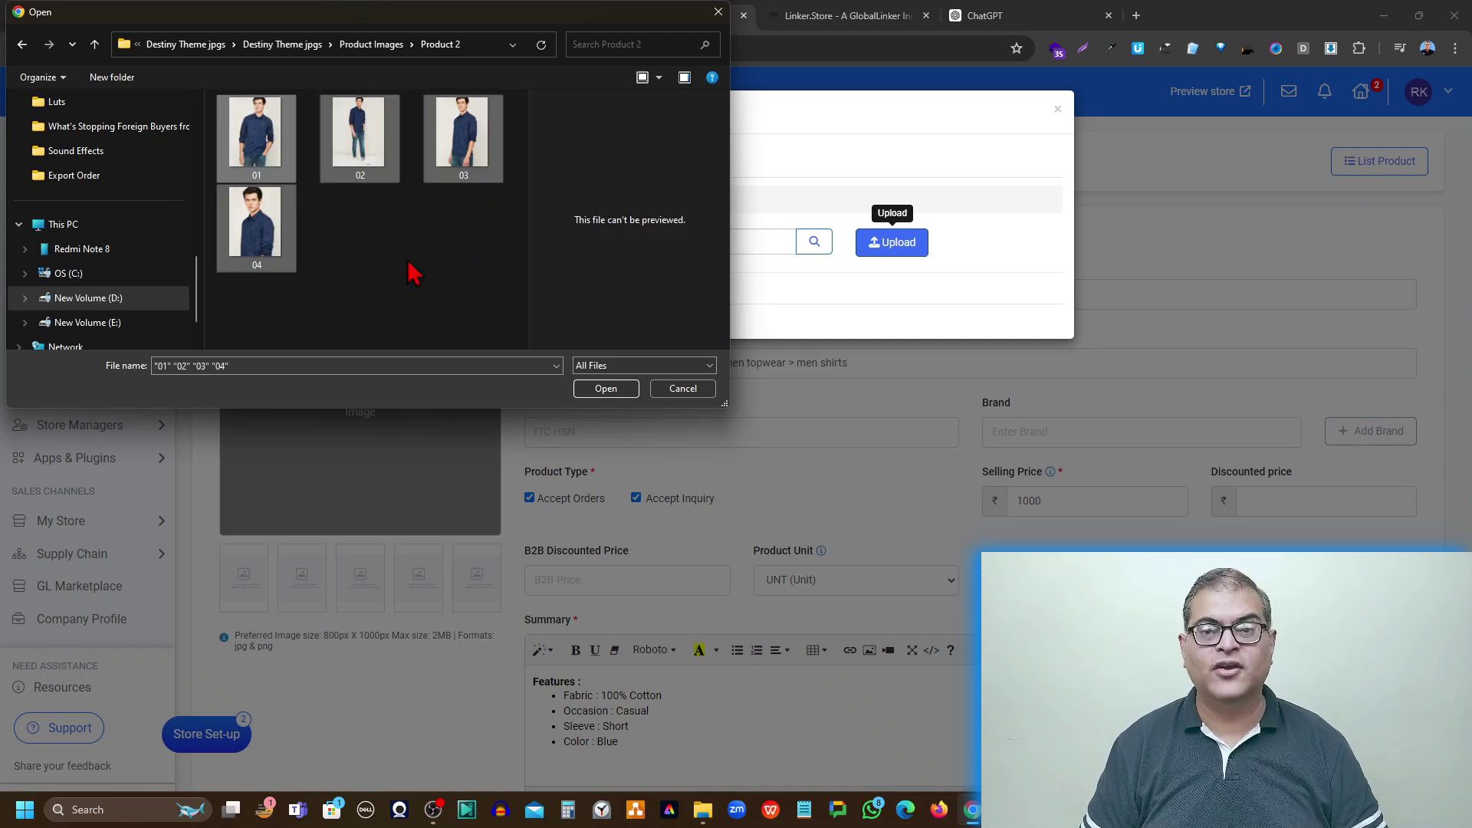
pyautogui.click(606, 389)
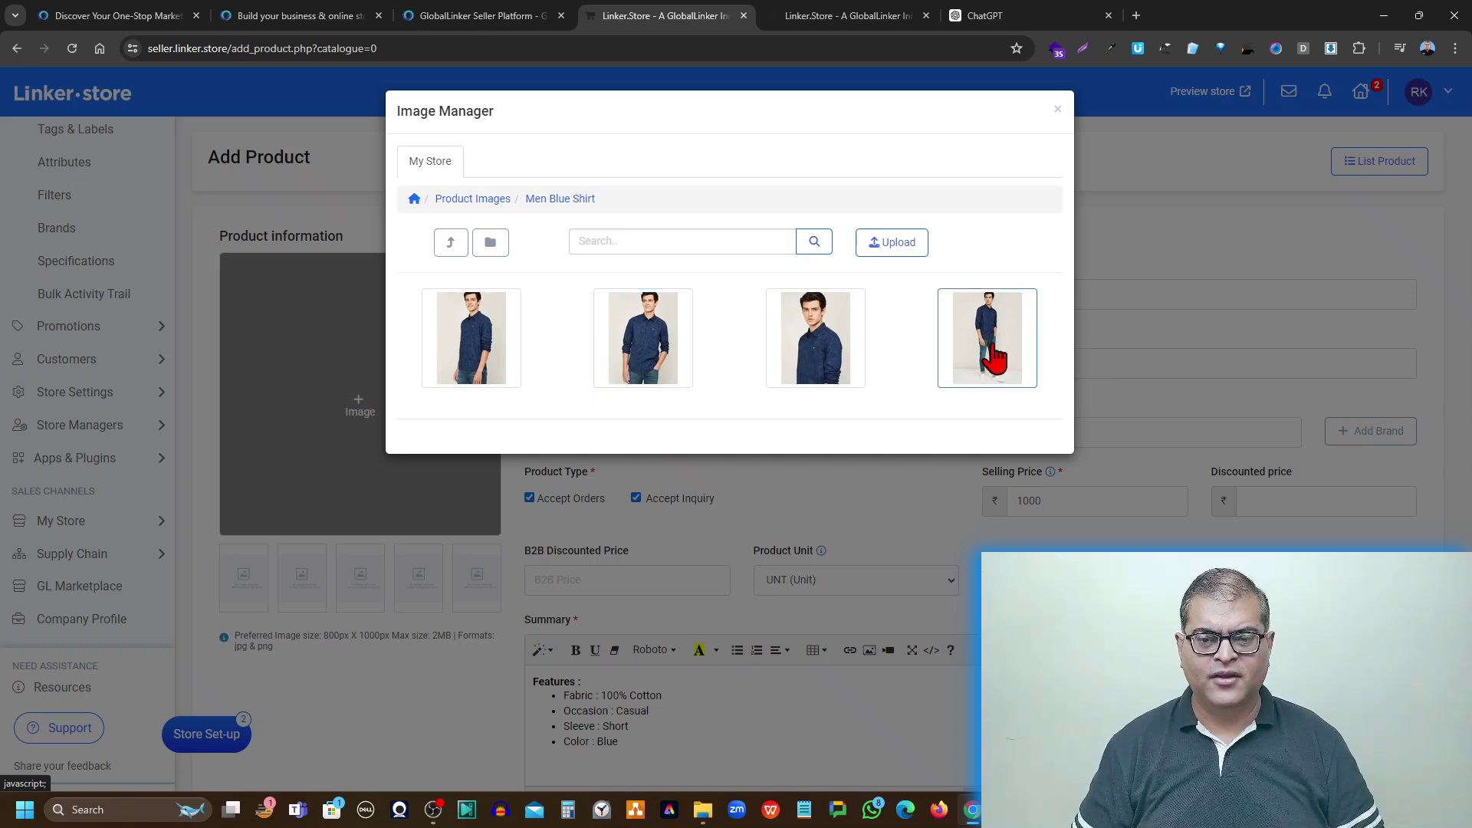
# Set a blue shirt photo as the main image and fill three gallery slots with others.
pyautogui.click(994, 356)
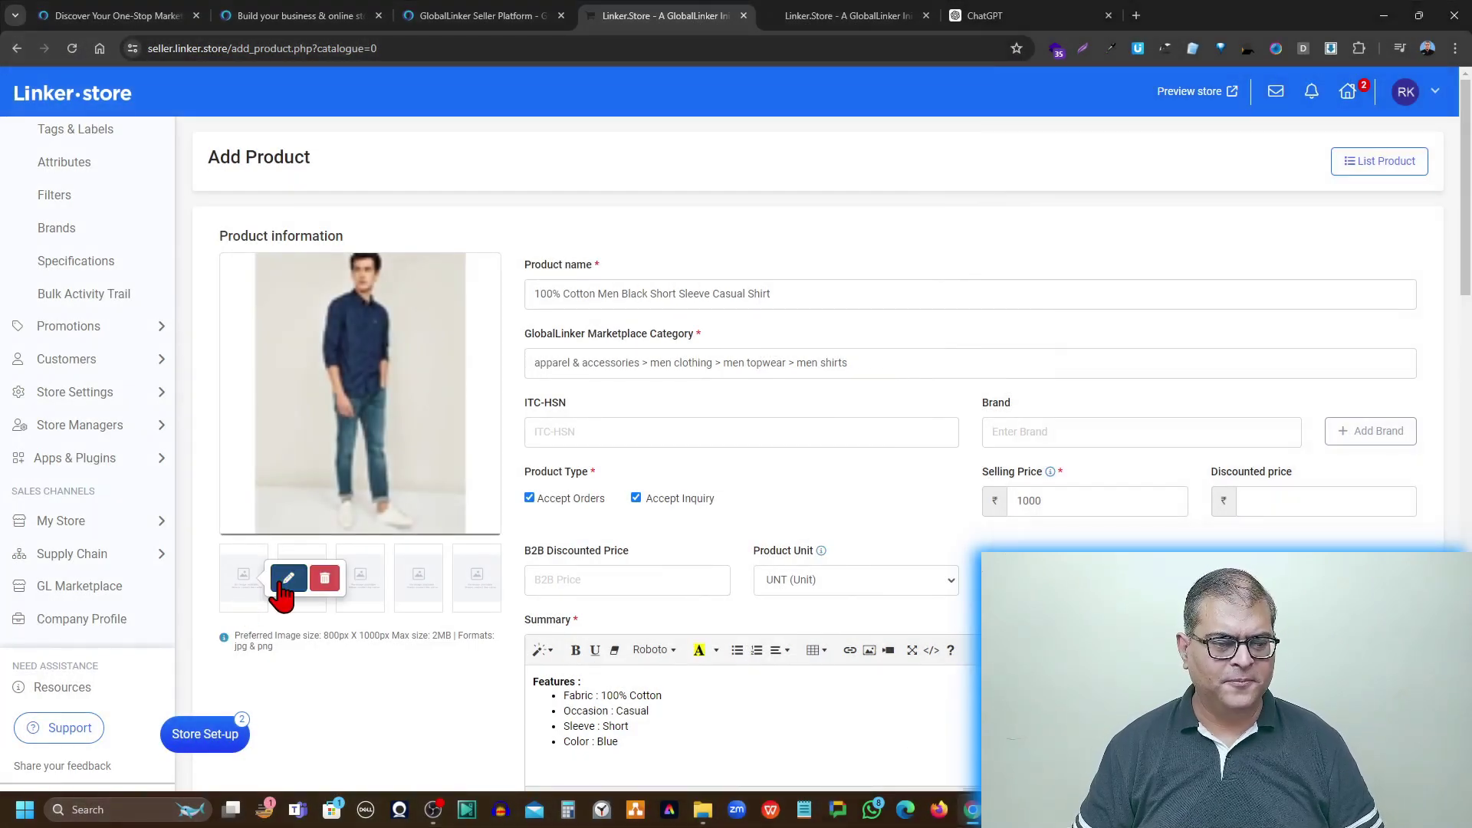
pyautogui.click(281, 587)
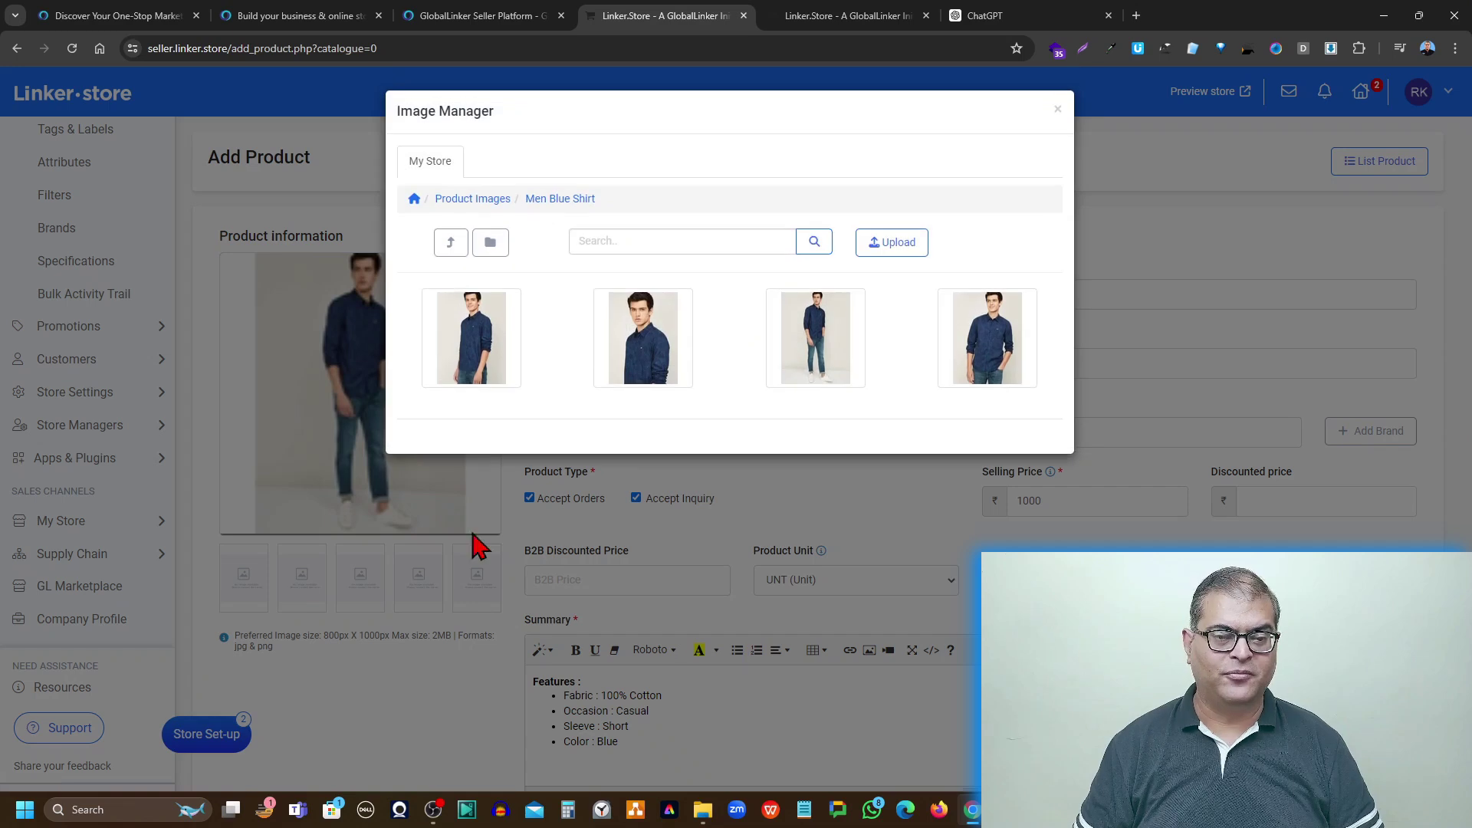
pyautogui.click(985, 378)
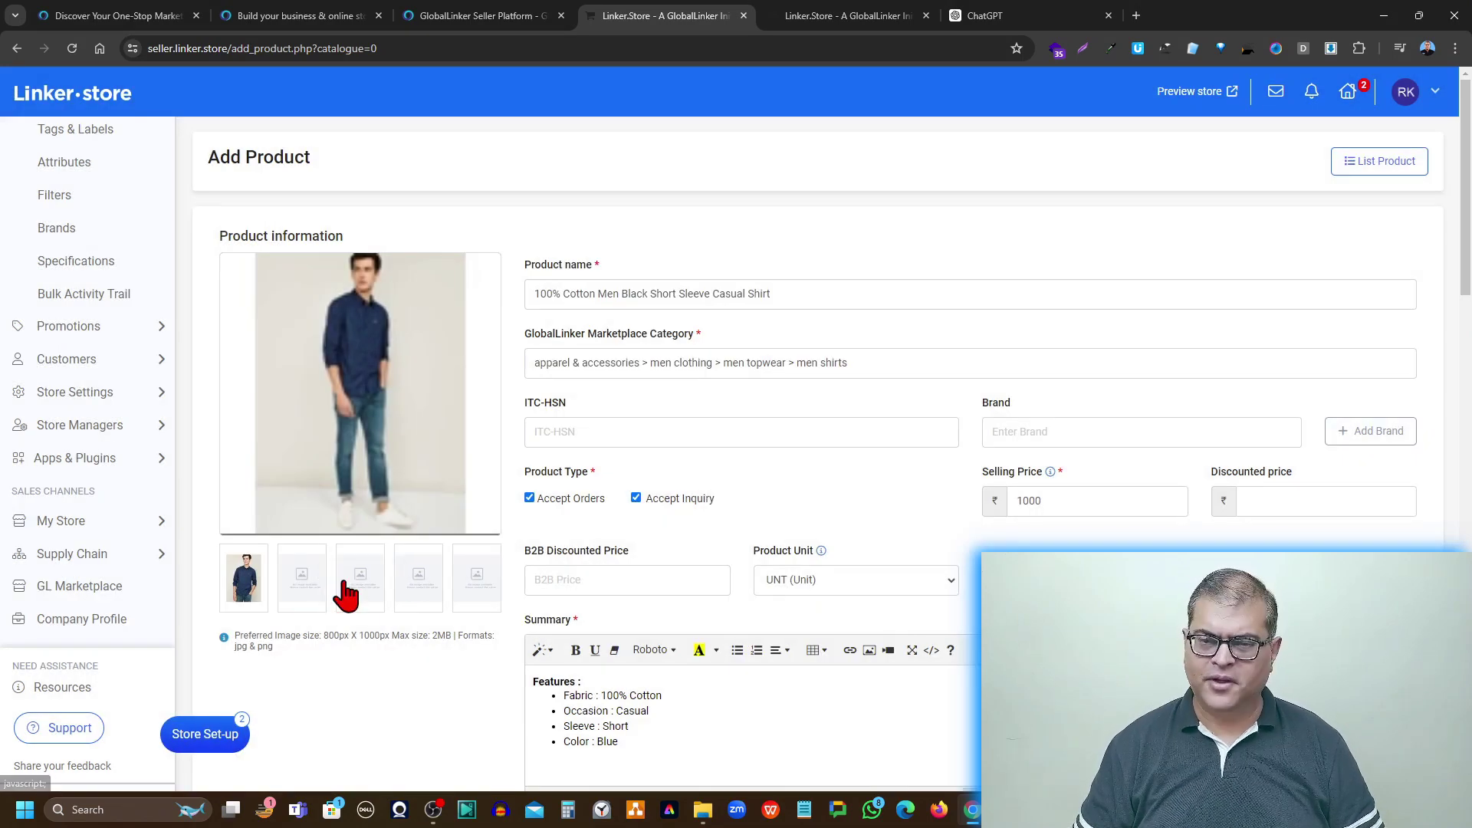
pyautogui.click(300, 600)
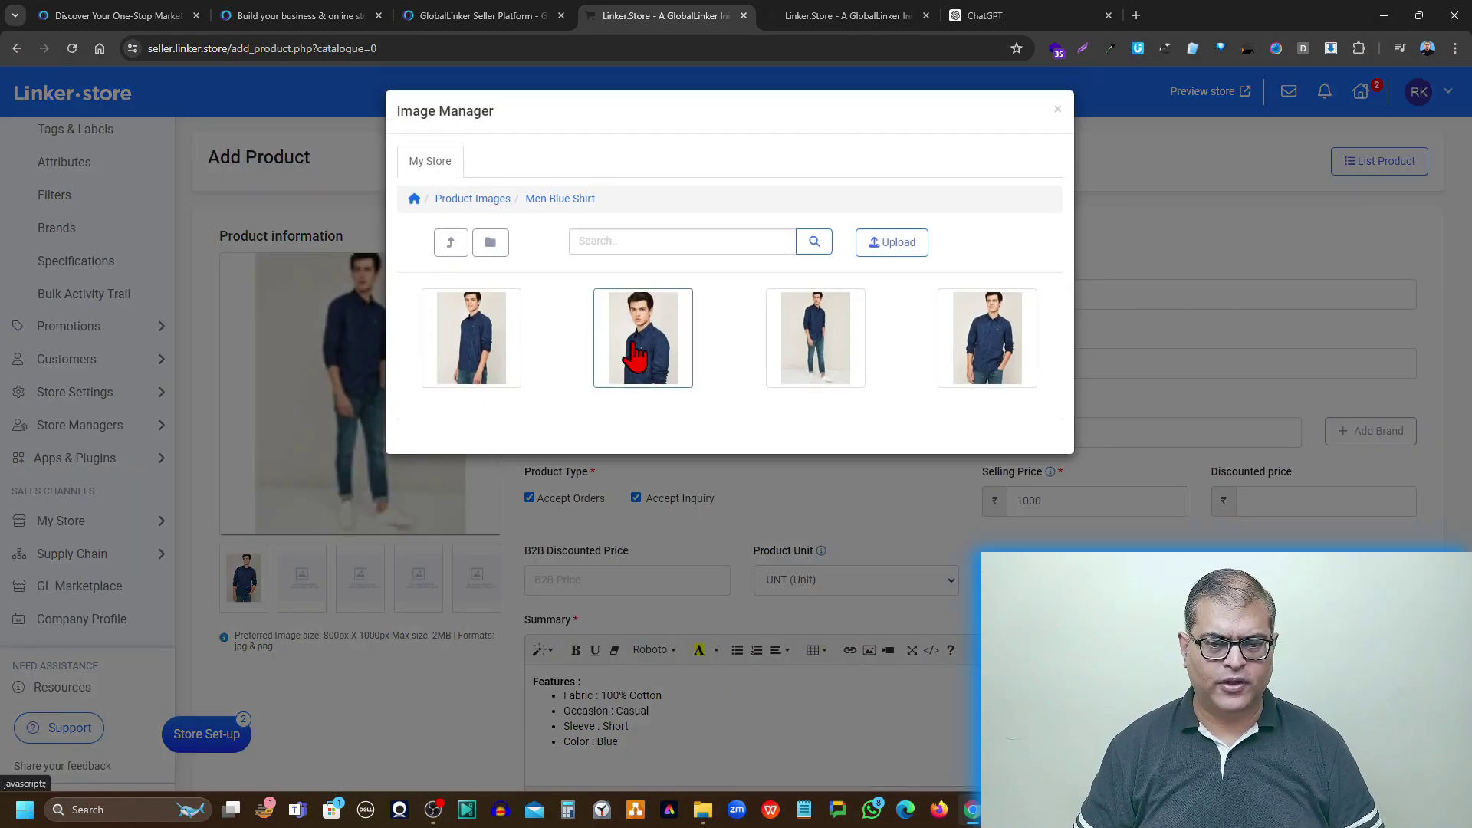
pyautogui.click(466, 367)
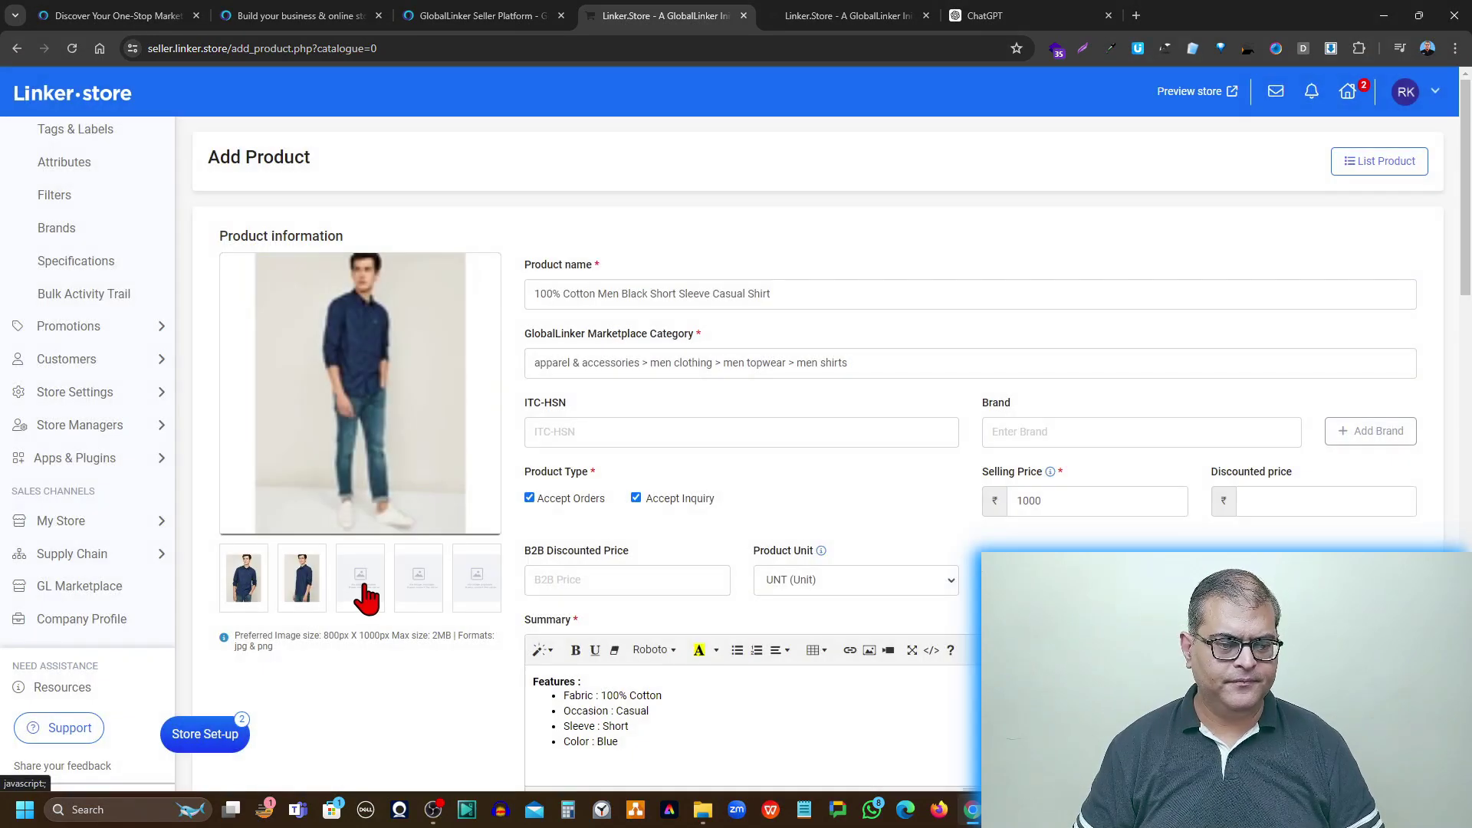
pyautogui.click(408, 581)
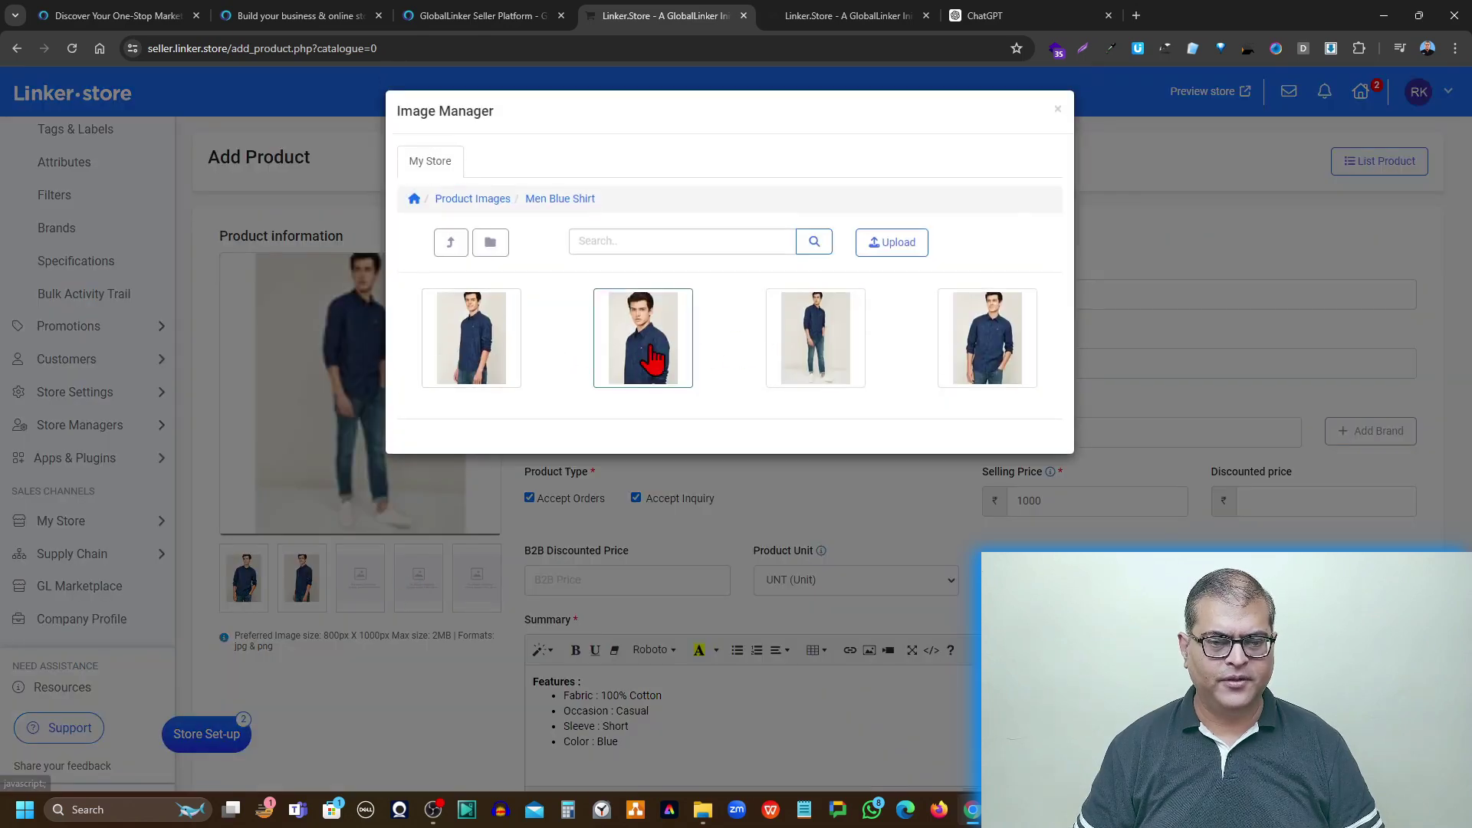
pyautogui.click(651, 352)
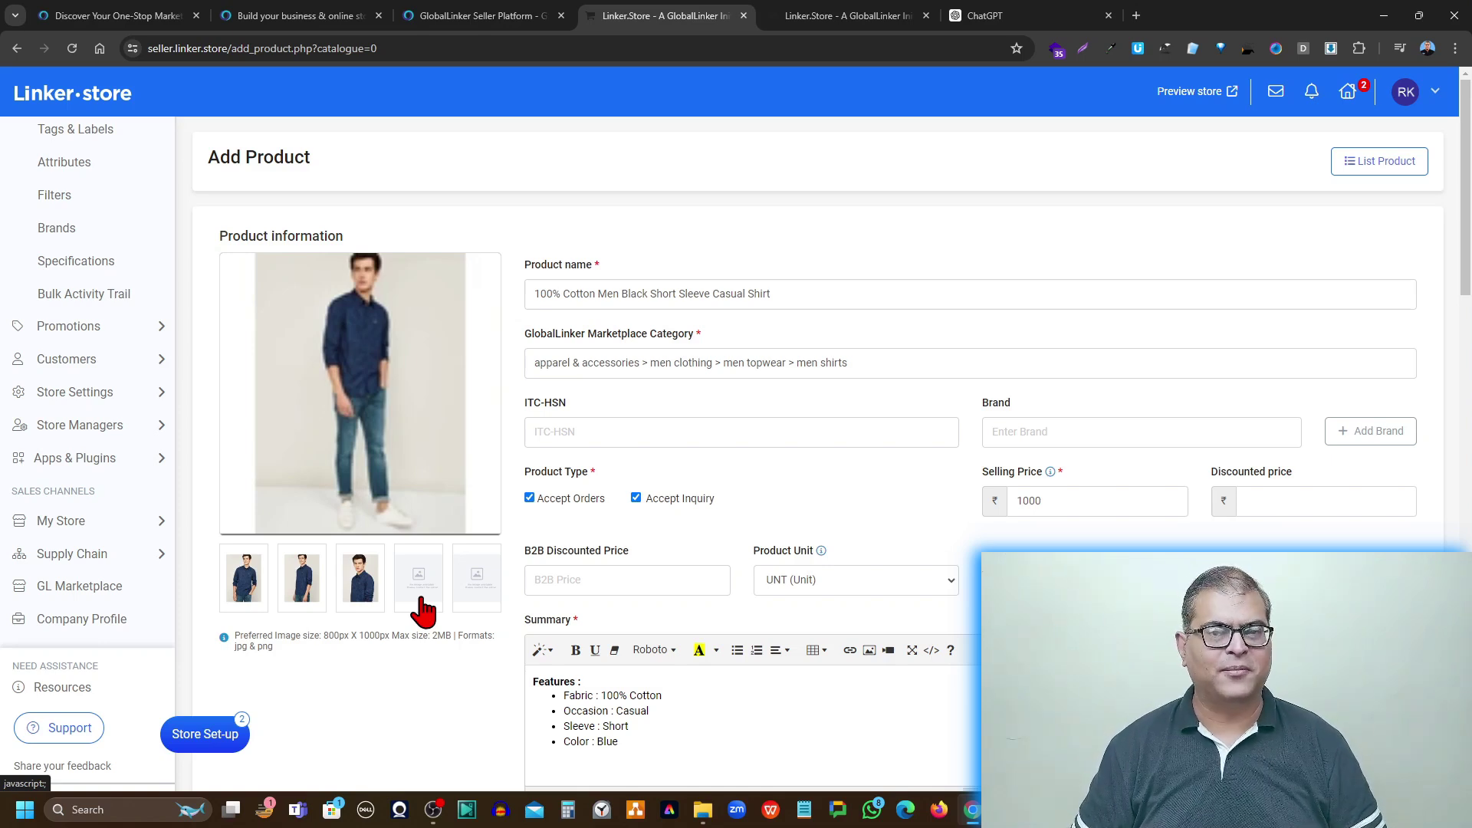
# Scroll down the Add Product form to review the size variants and SEO fields.
pyautogui.scroll(-2, 421, 602)
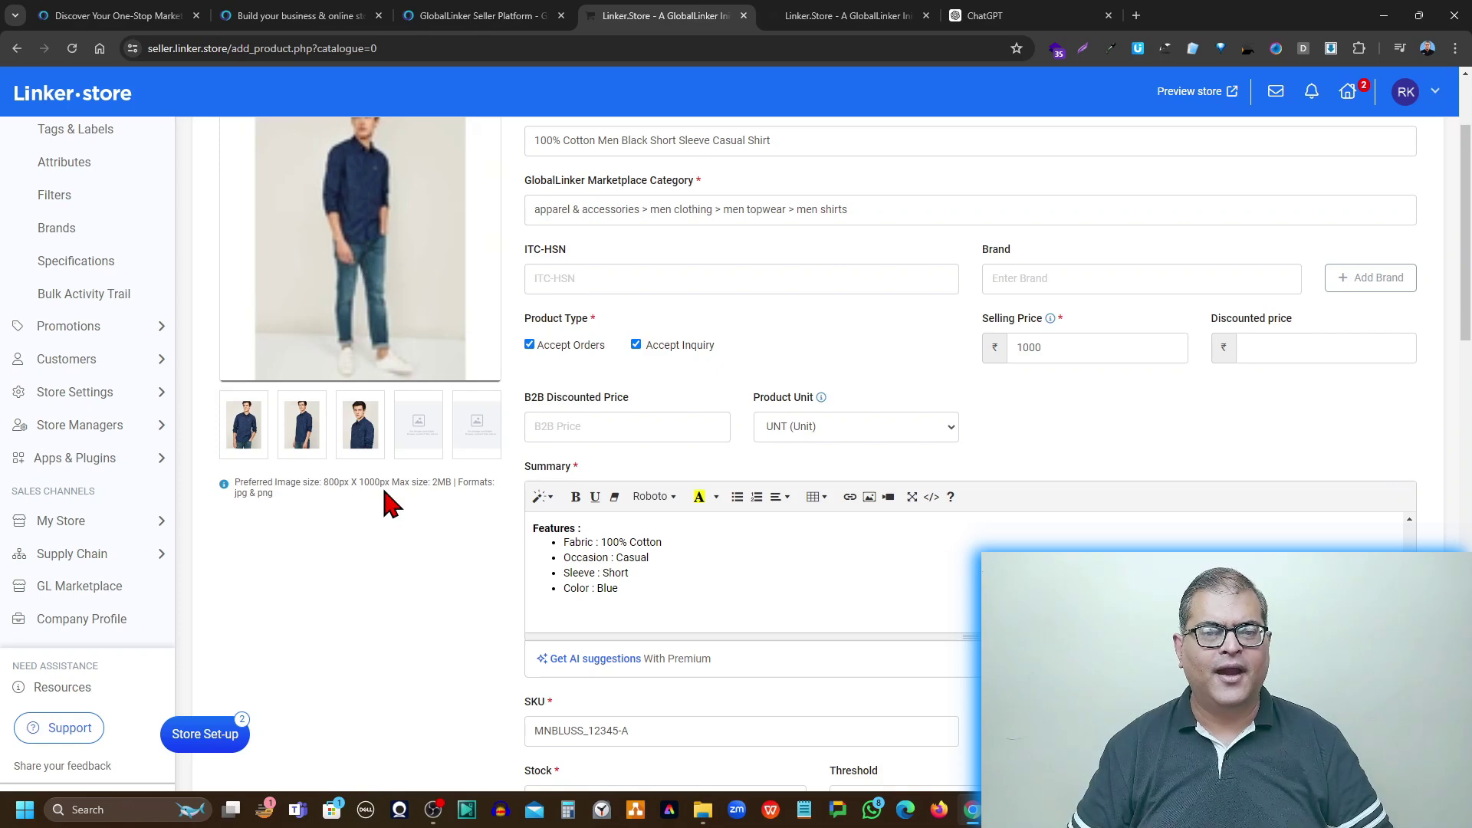
pyautogui.scroll(-14, 805, 498)
pyautogui.scroll(-5, 805, 506)
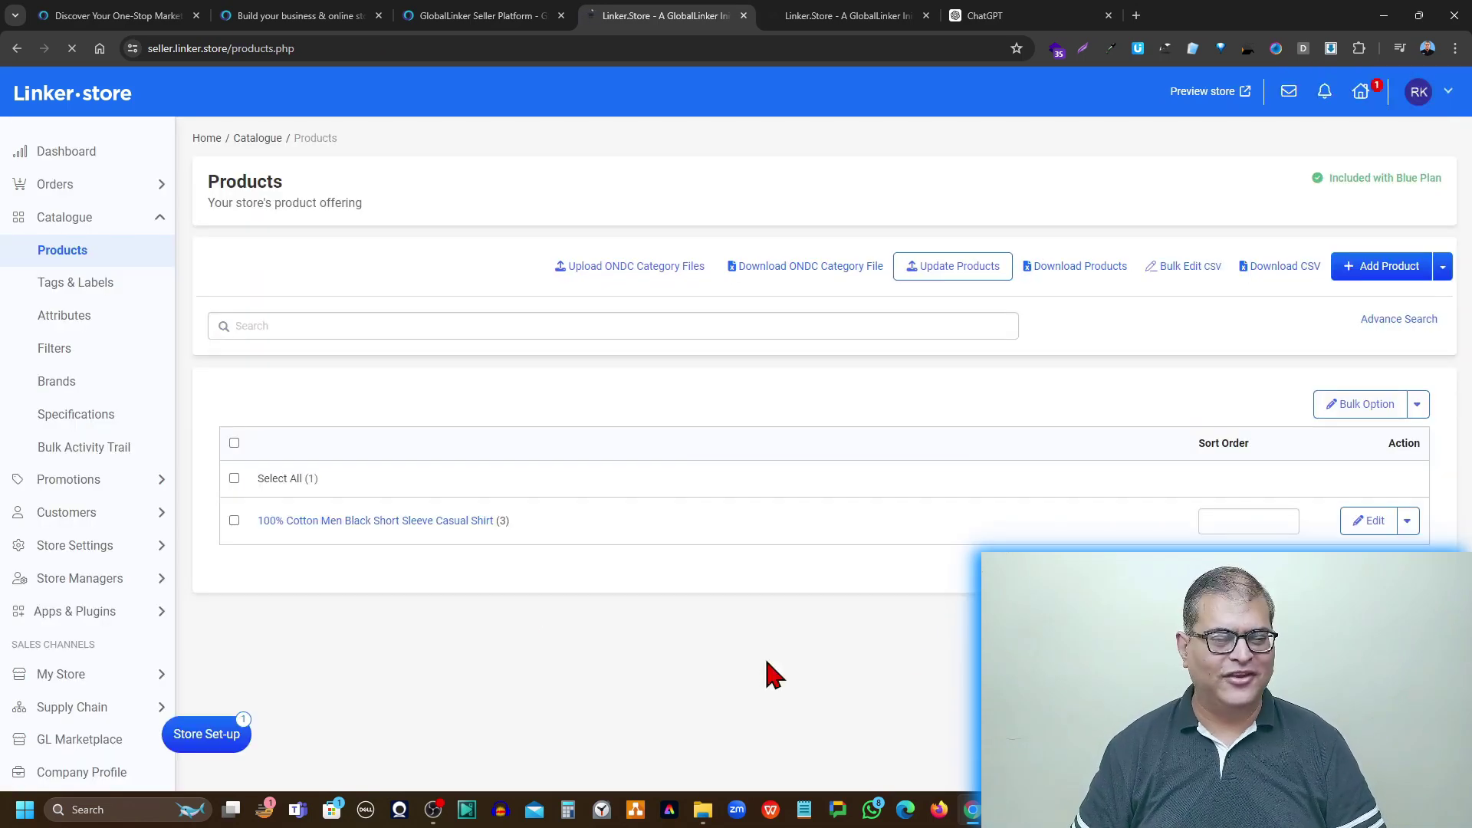
# Return to the store's home dashboard from the header home icon.
pyautogui.click(1352, 98)
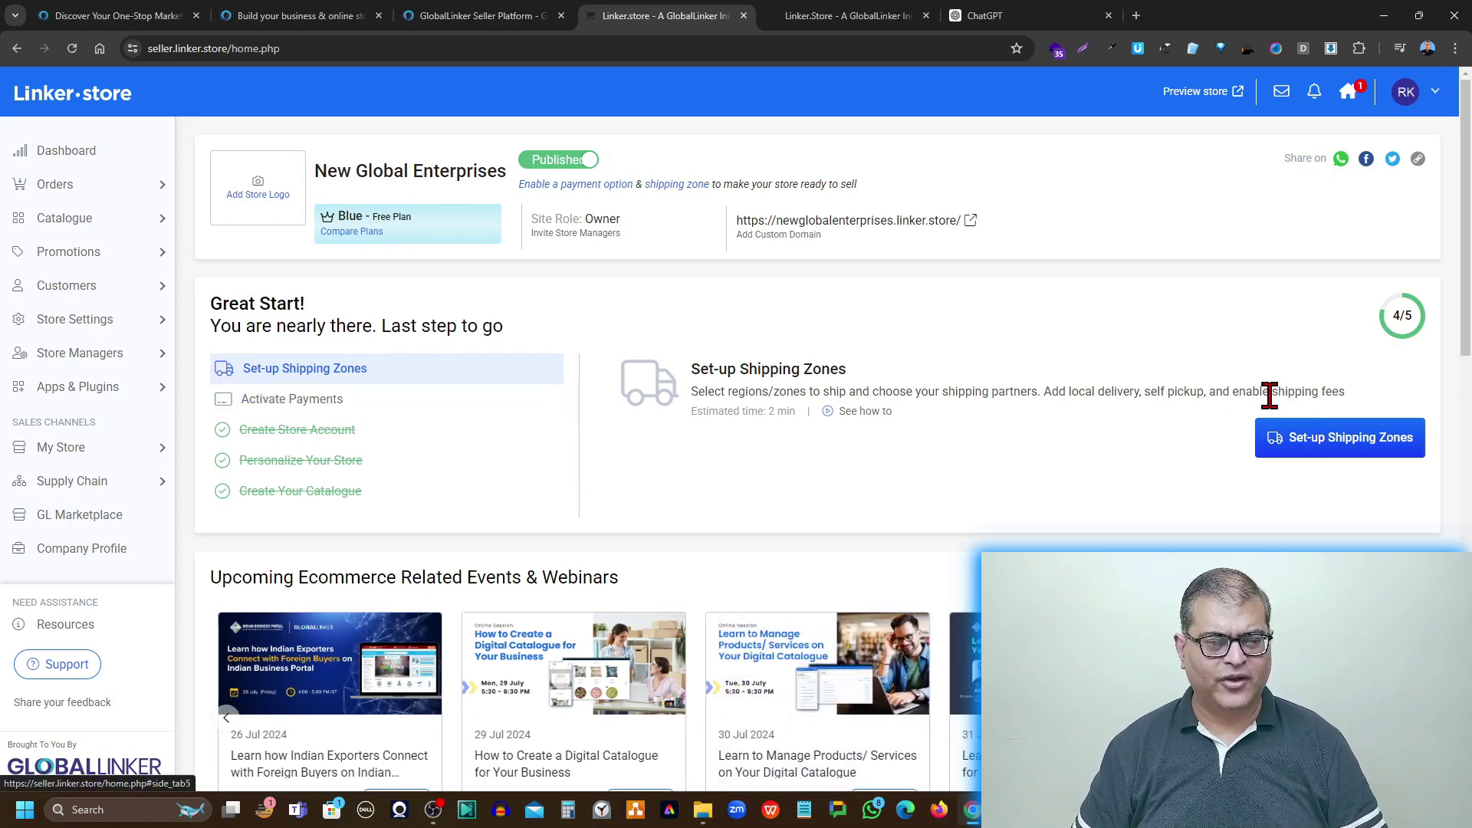
# Give National Shipping a 3-day estimated time and fixed ₹100 rate, and save it.
pyautogui.click(1313, 450)
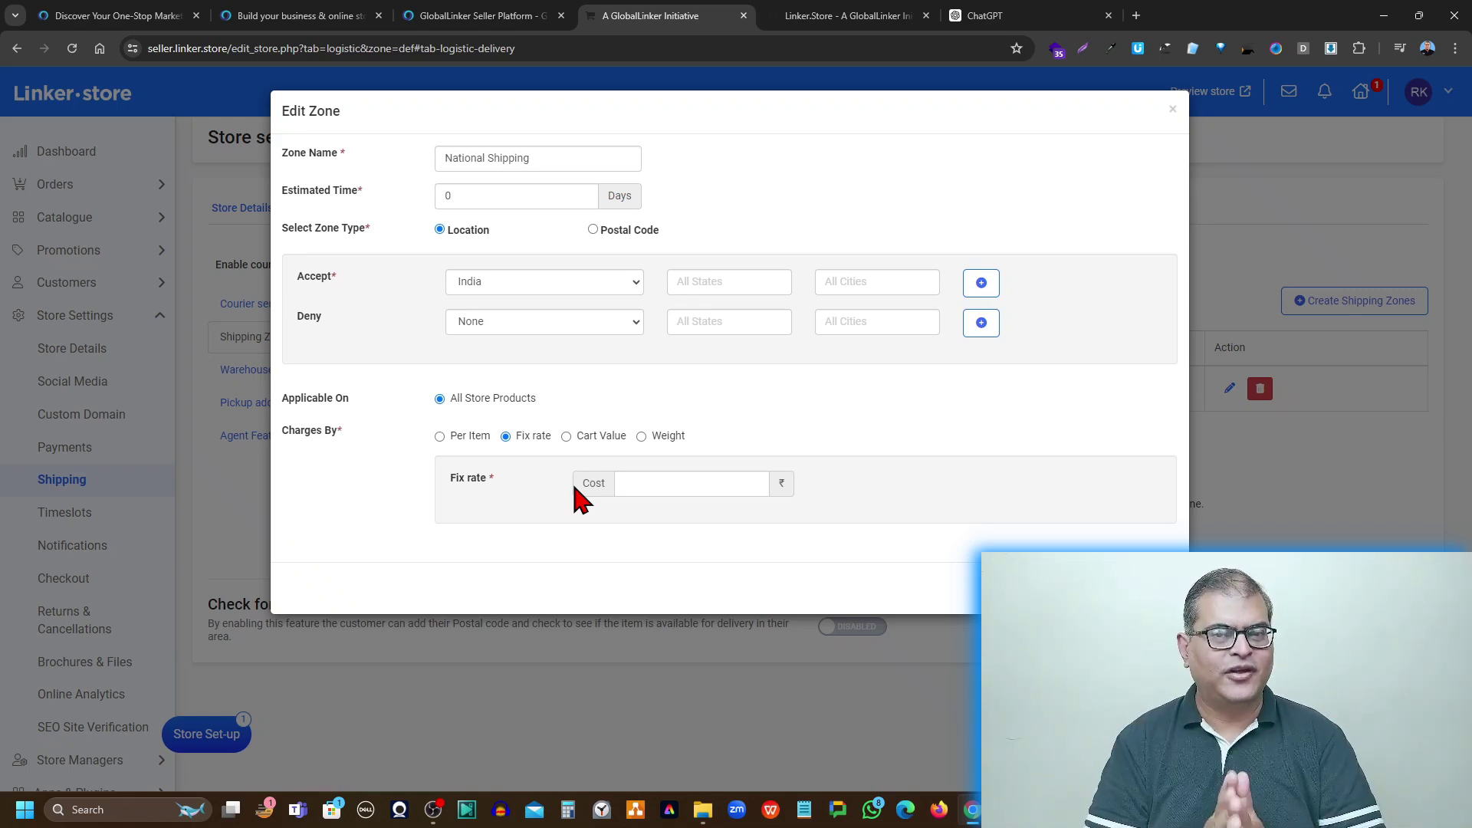
pyautogui.doubleClick(488, 204)
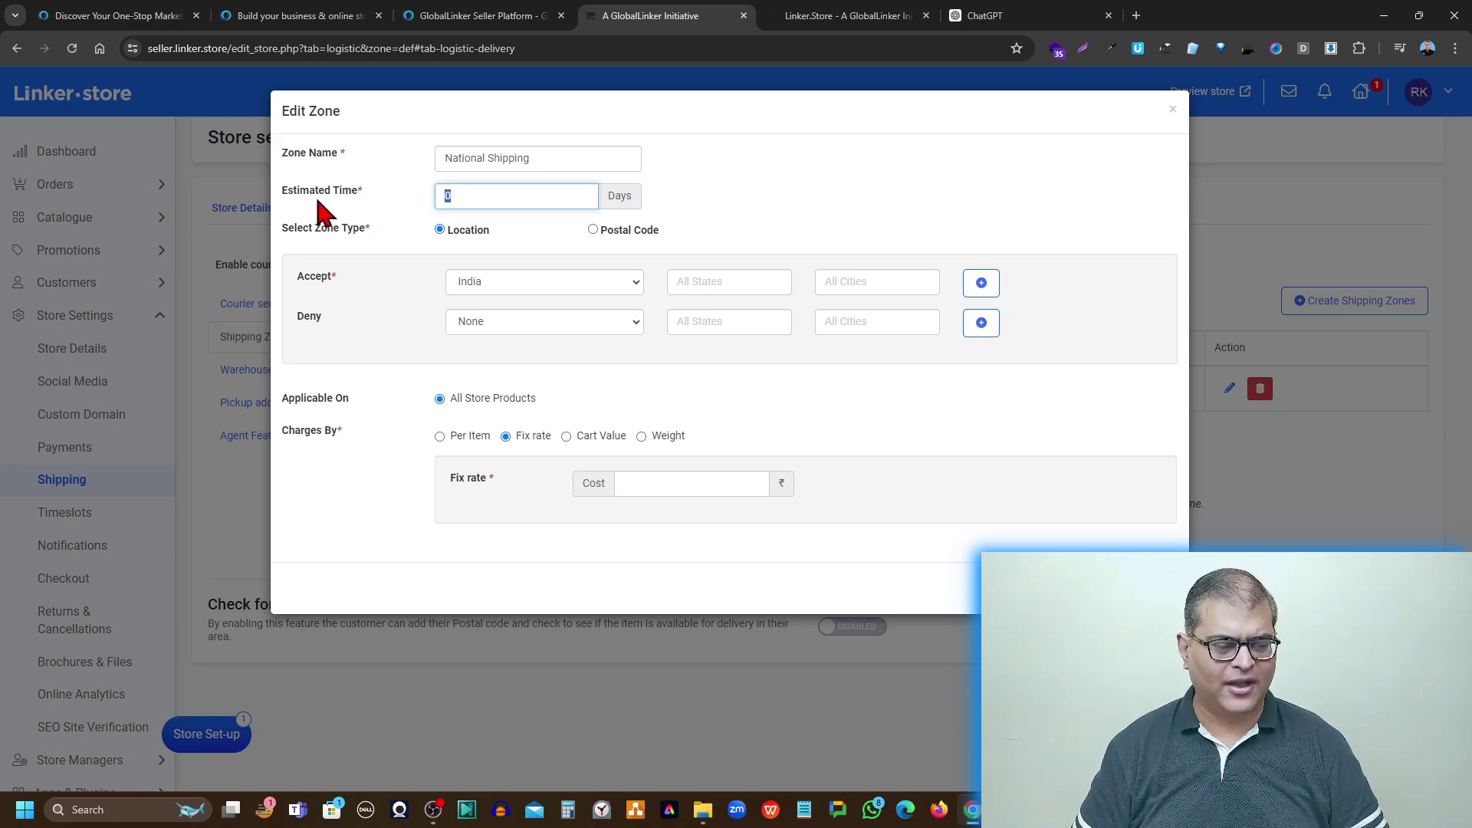
pyautogui.write('3')
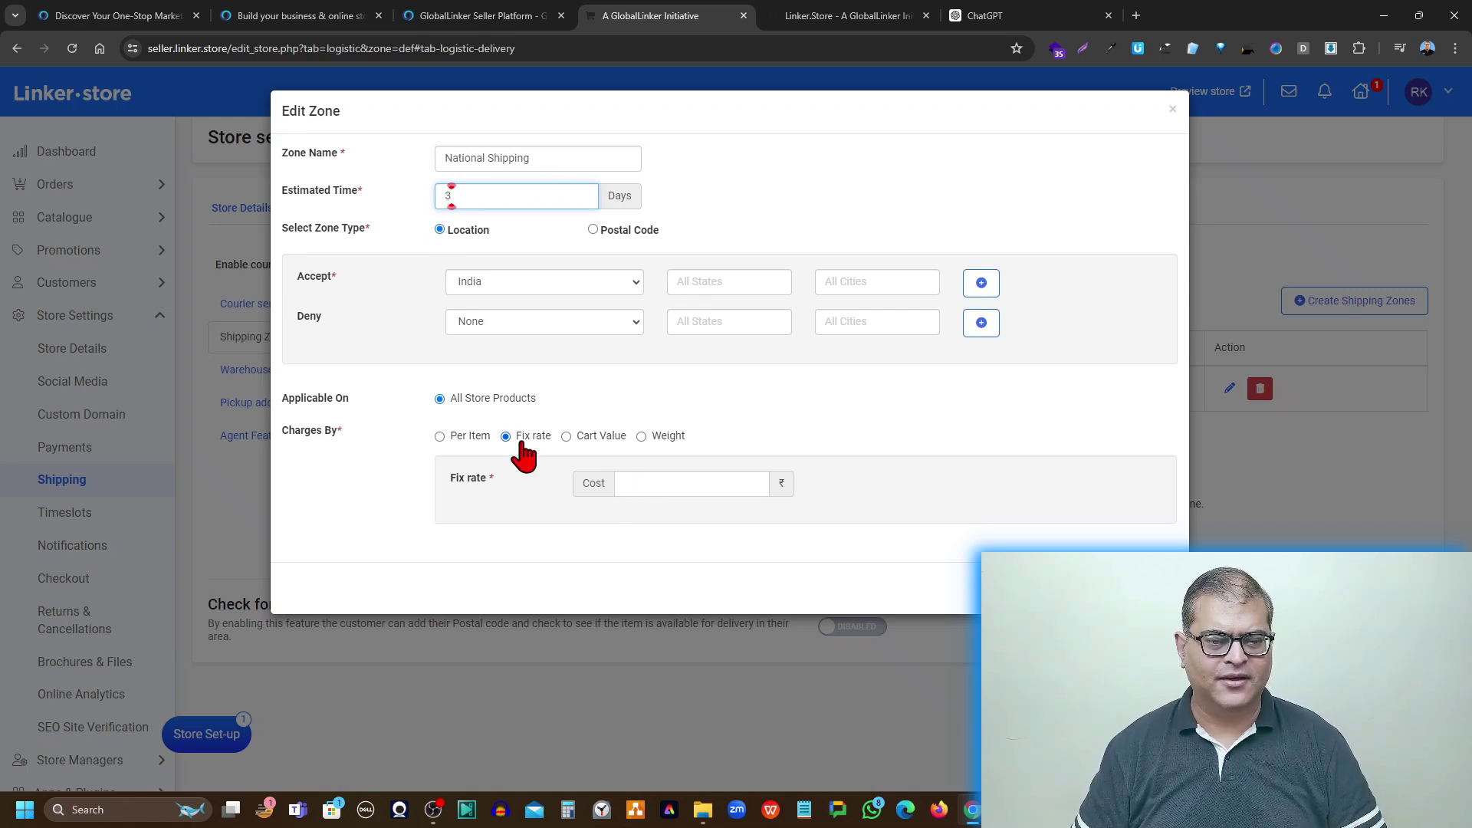
pyautogui.click(678, 494)
pyautogui.write('100')
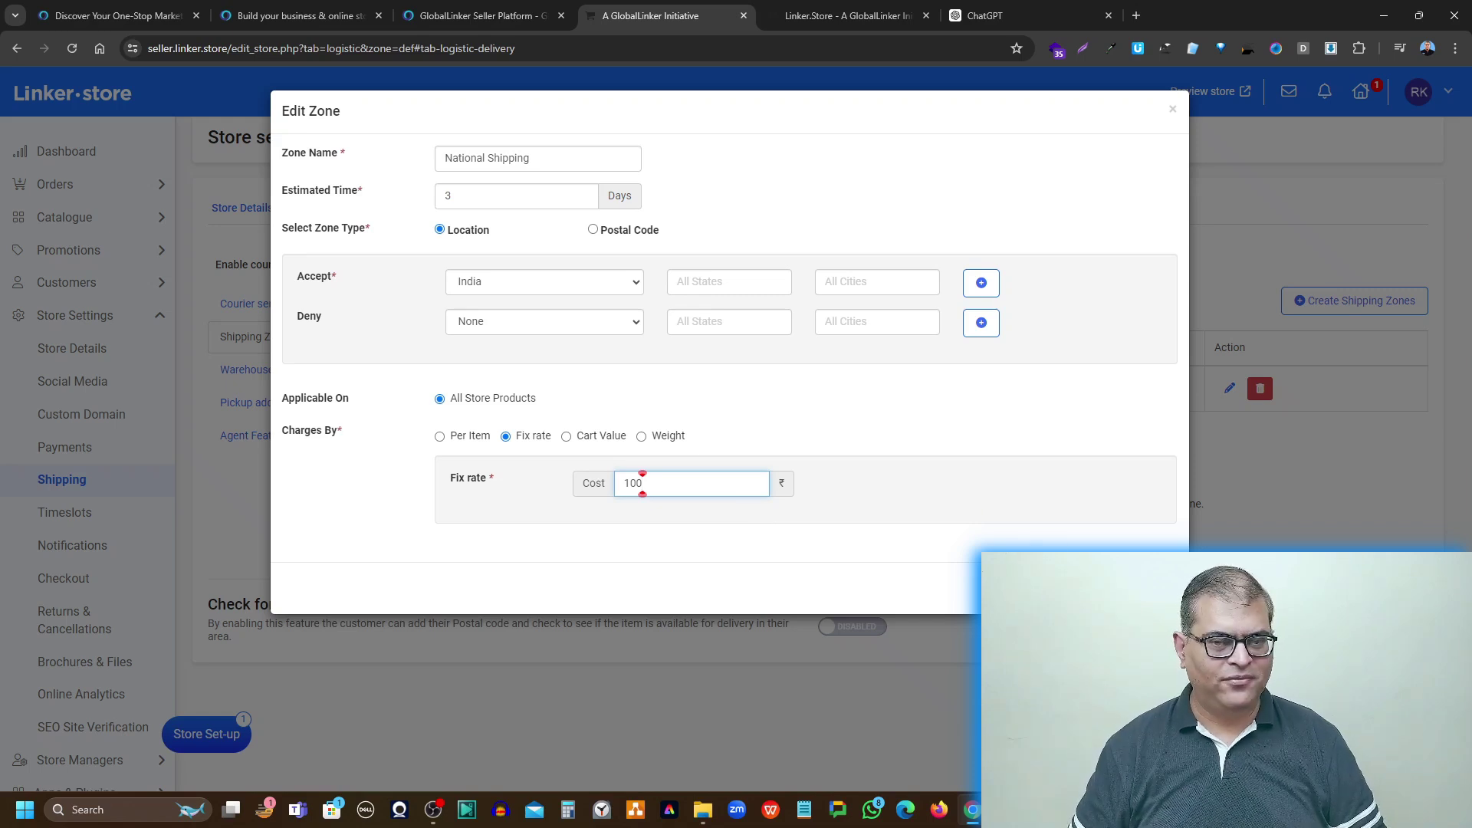
pyautogui.click(1148, 588)
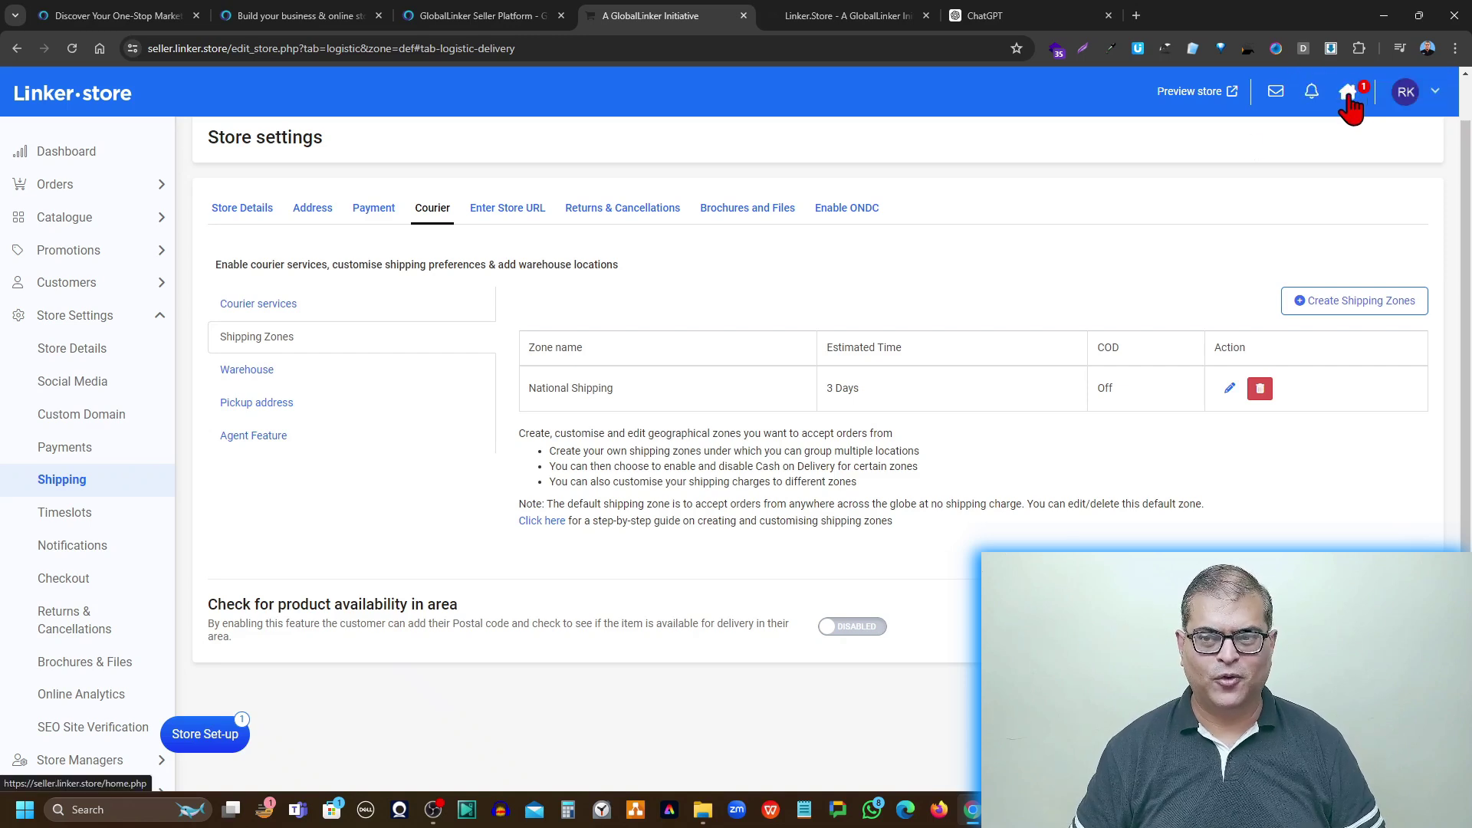
# Enable Cash On Delivery (COD) in payment settings, passing Razorpay, then go back home.
pyautogui.click(1349, 92)
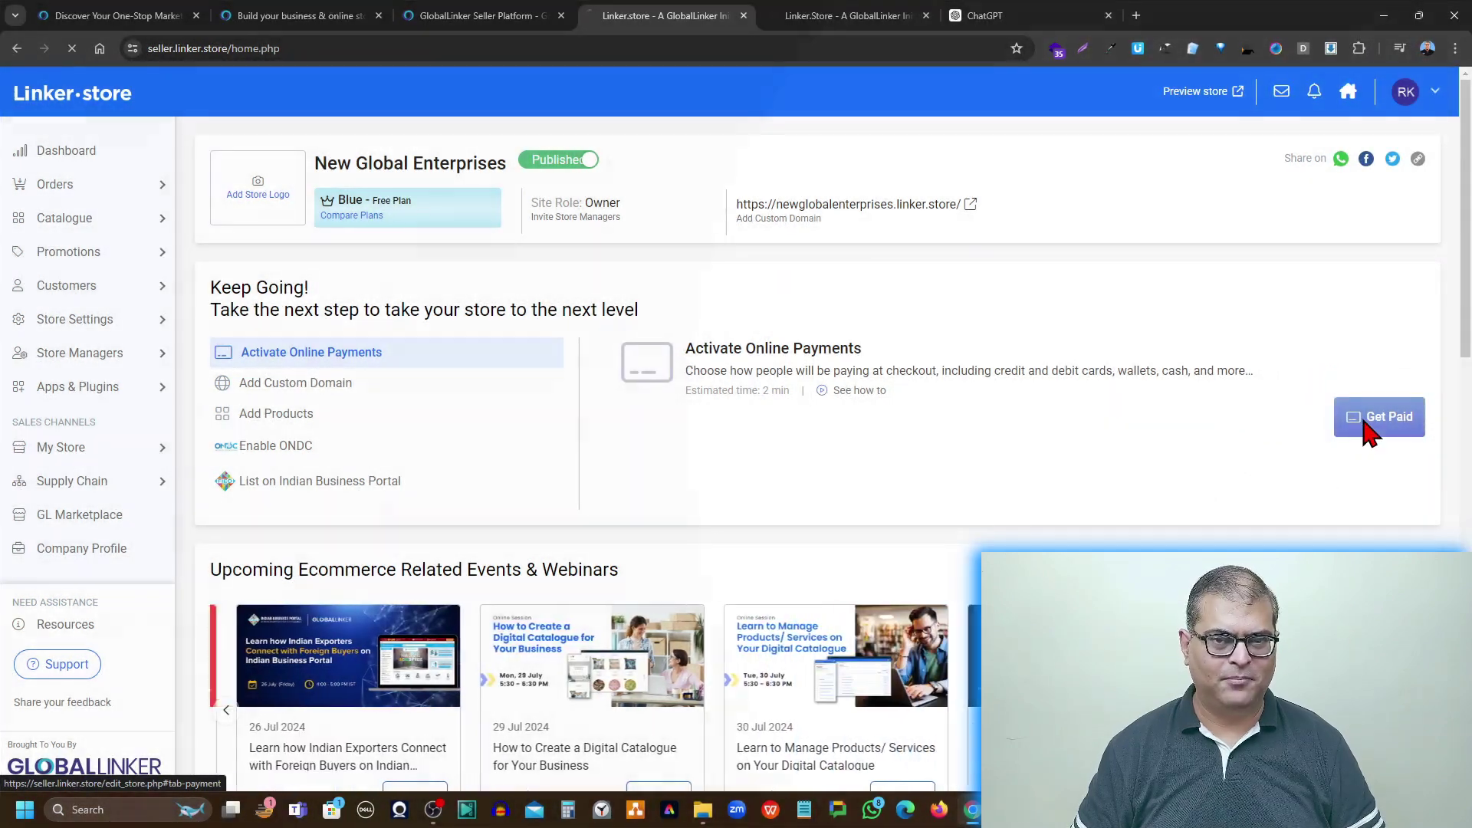
pyautogui.click(1364, 429)
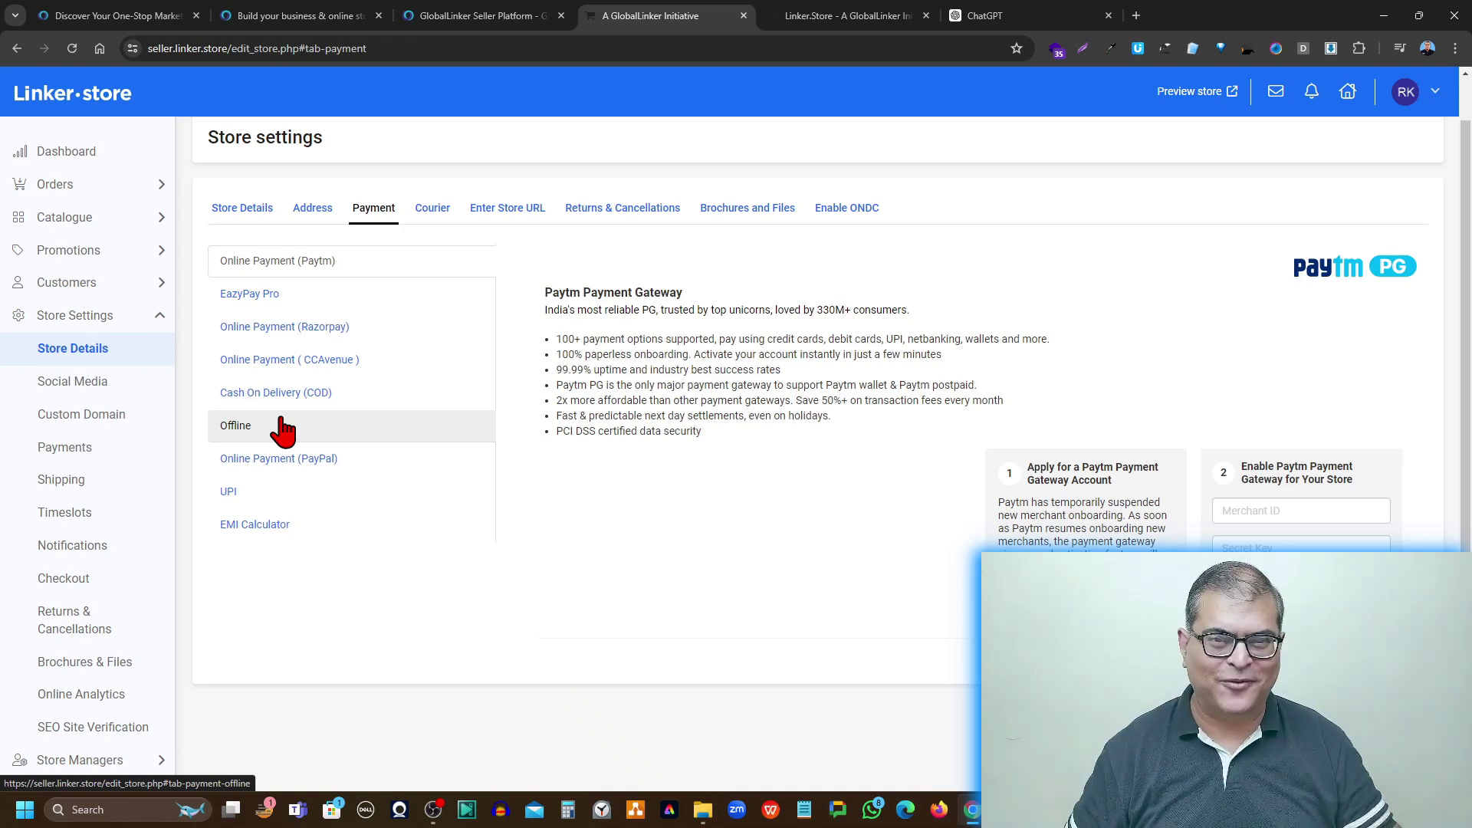
pyautogui.click(309, 340)
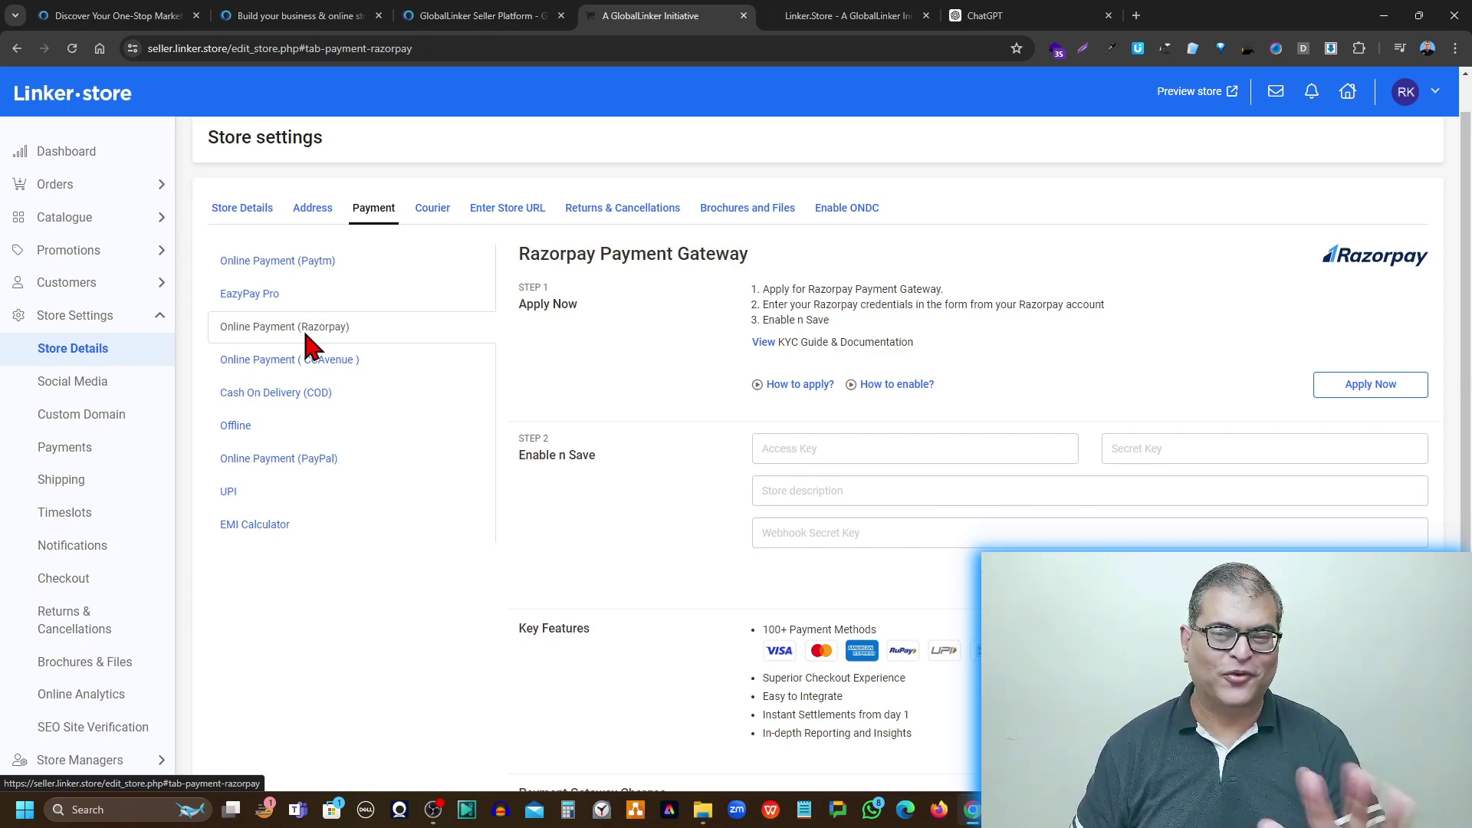
pyautogui.click(303, 418)
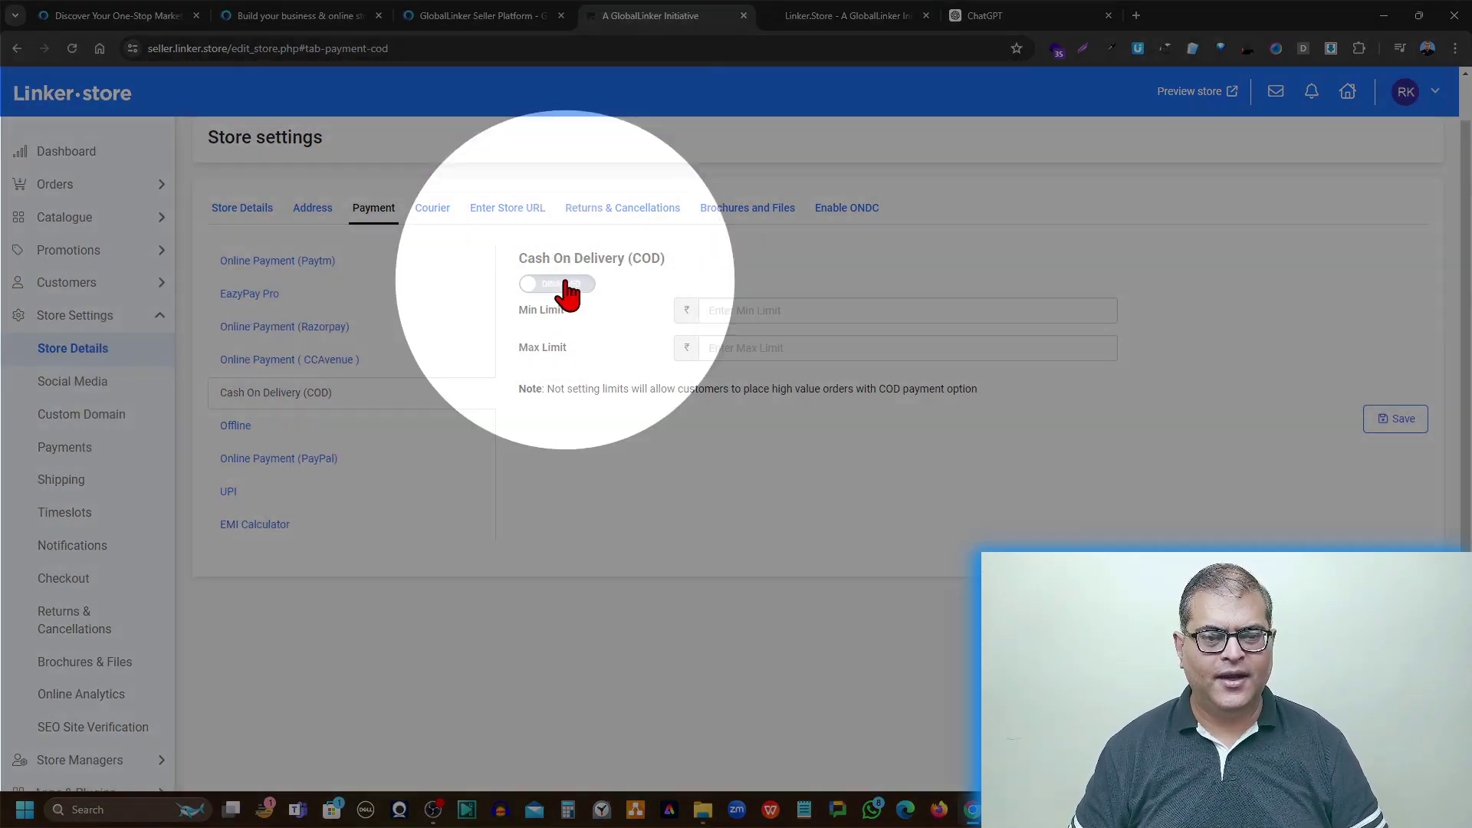
pyautogui.click(569, 287)
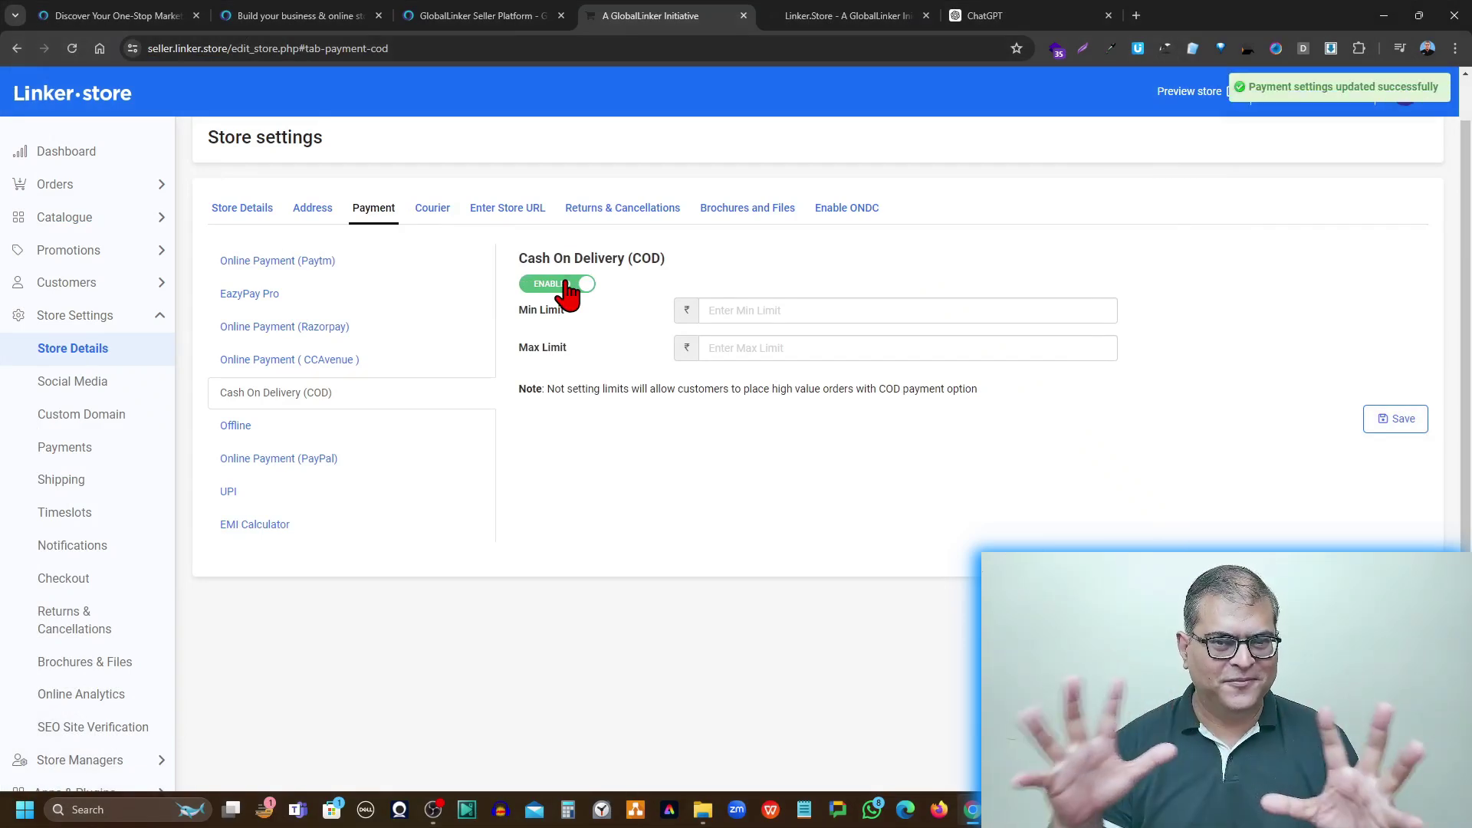
pyautogui.click(1354, 92)
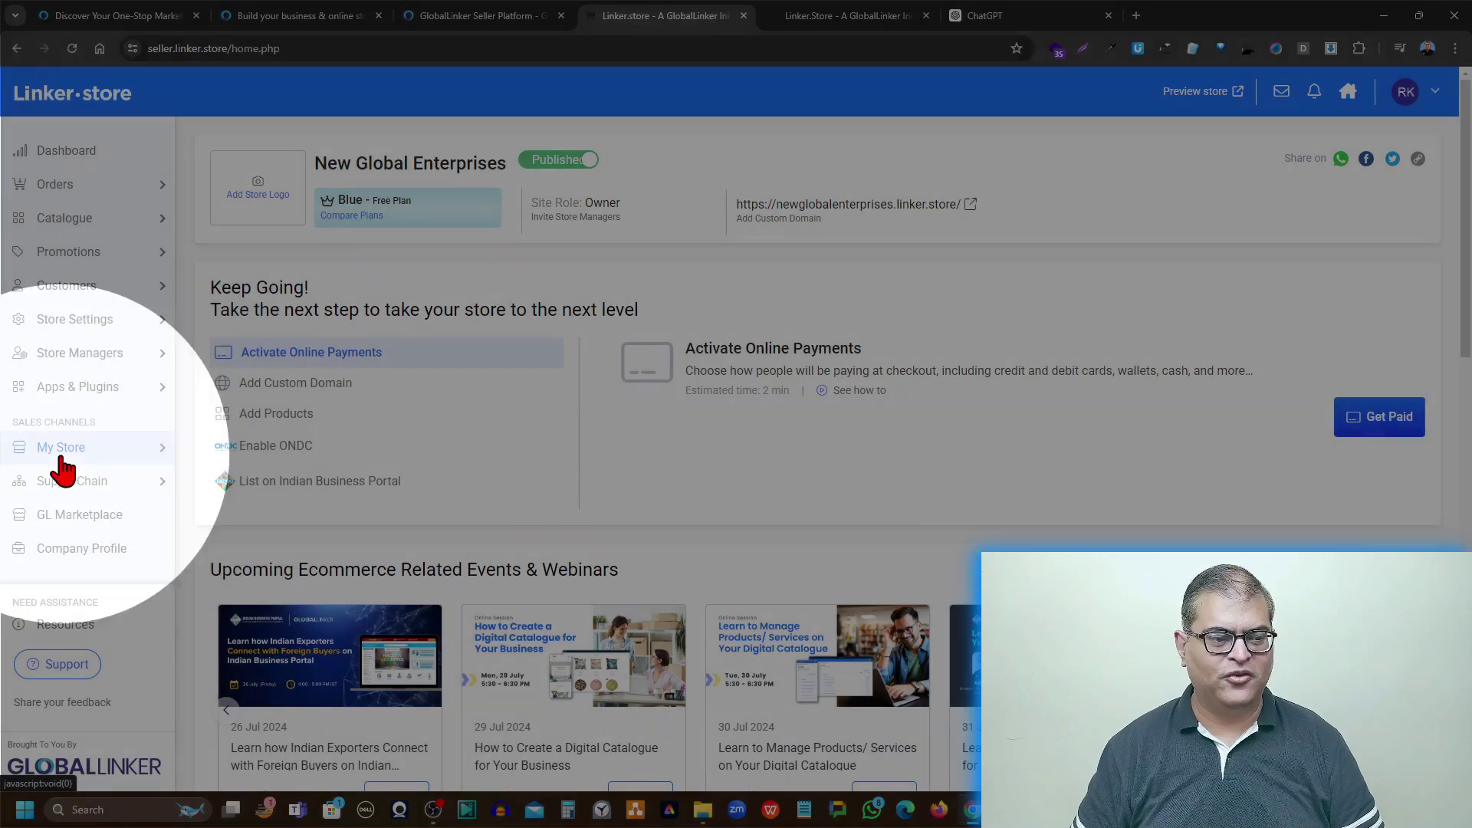
# Apply the Destiny theme from My Store > Themes, briefly viewing the free themes.
pyautogui.click(61, 459)
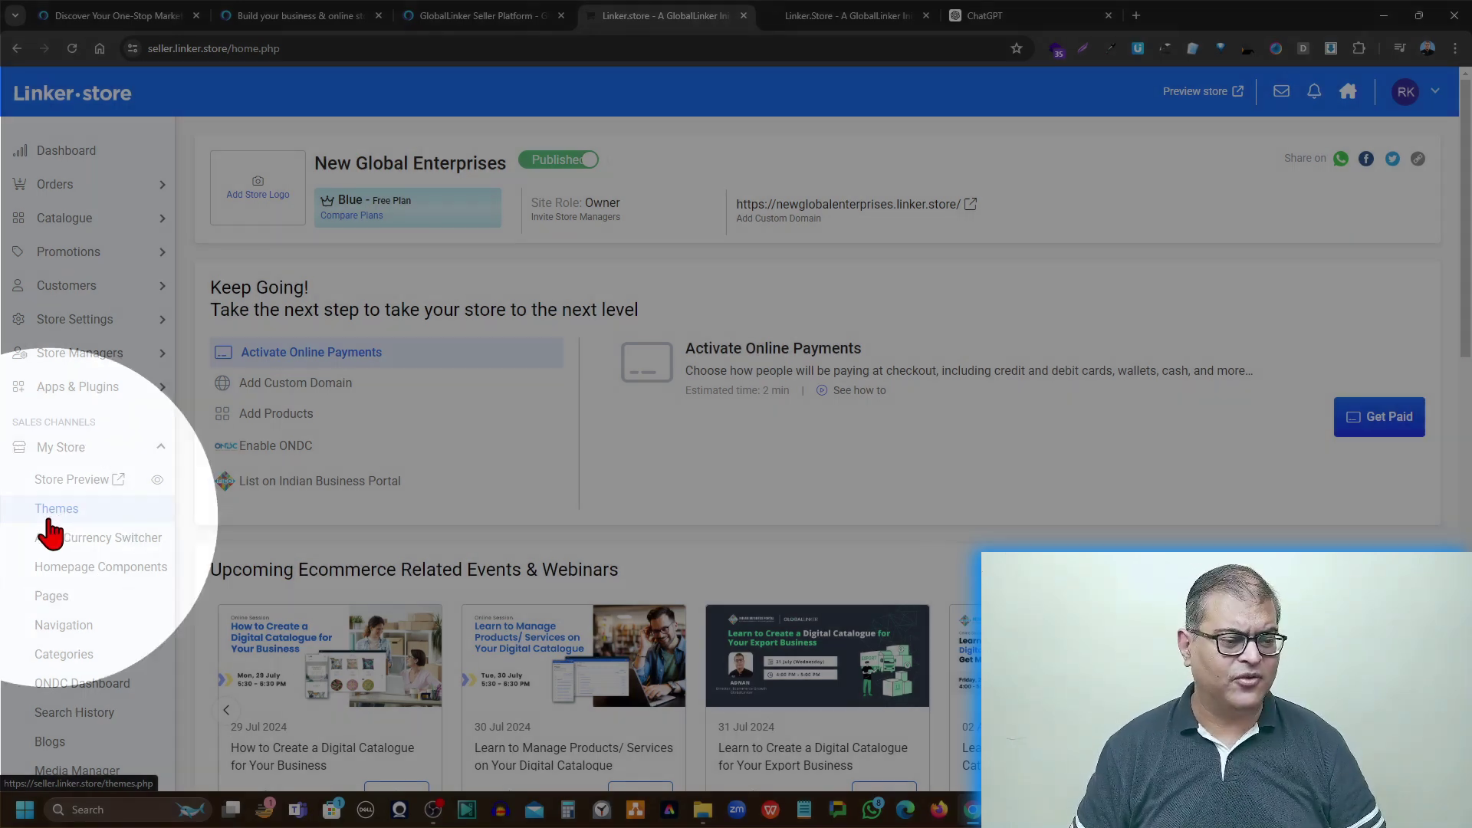
pyautogui.click(51, 522)
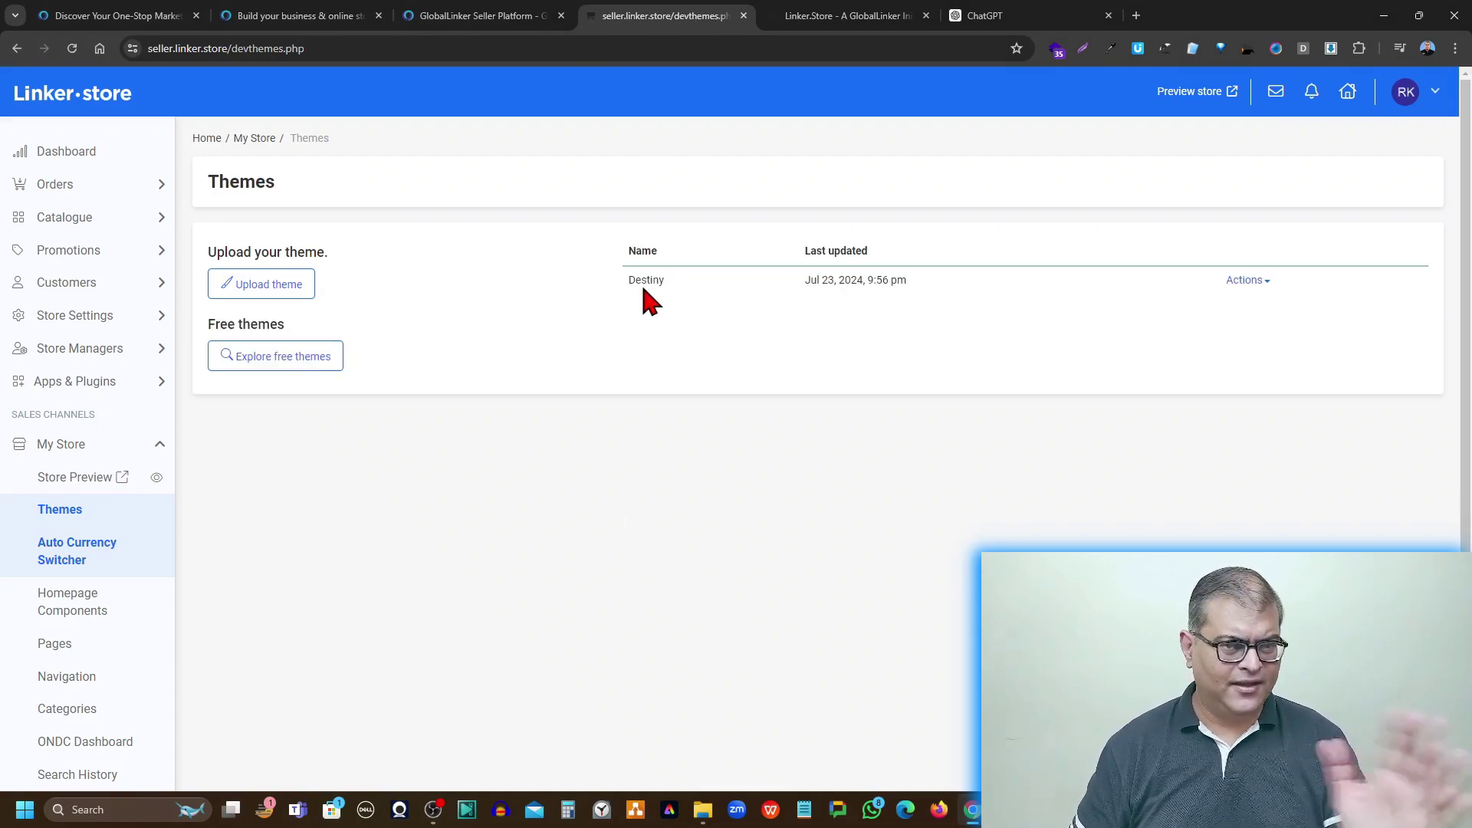
pyautogui.click(1244, 281)
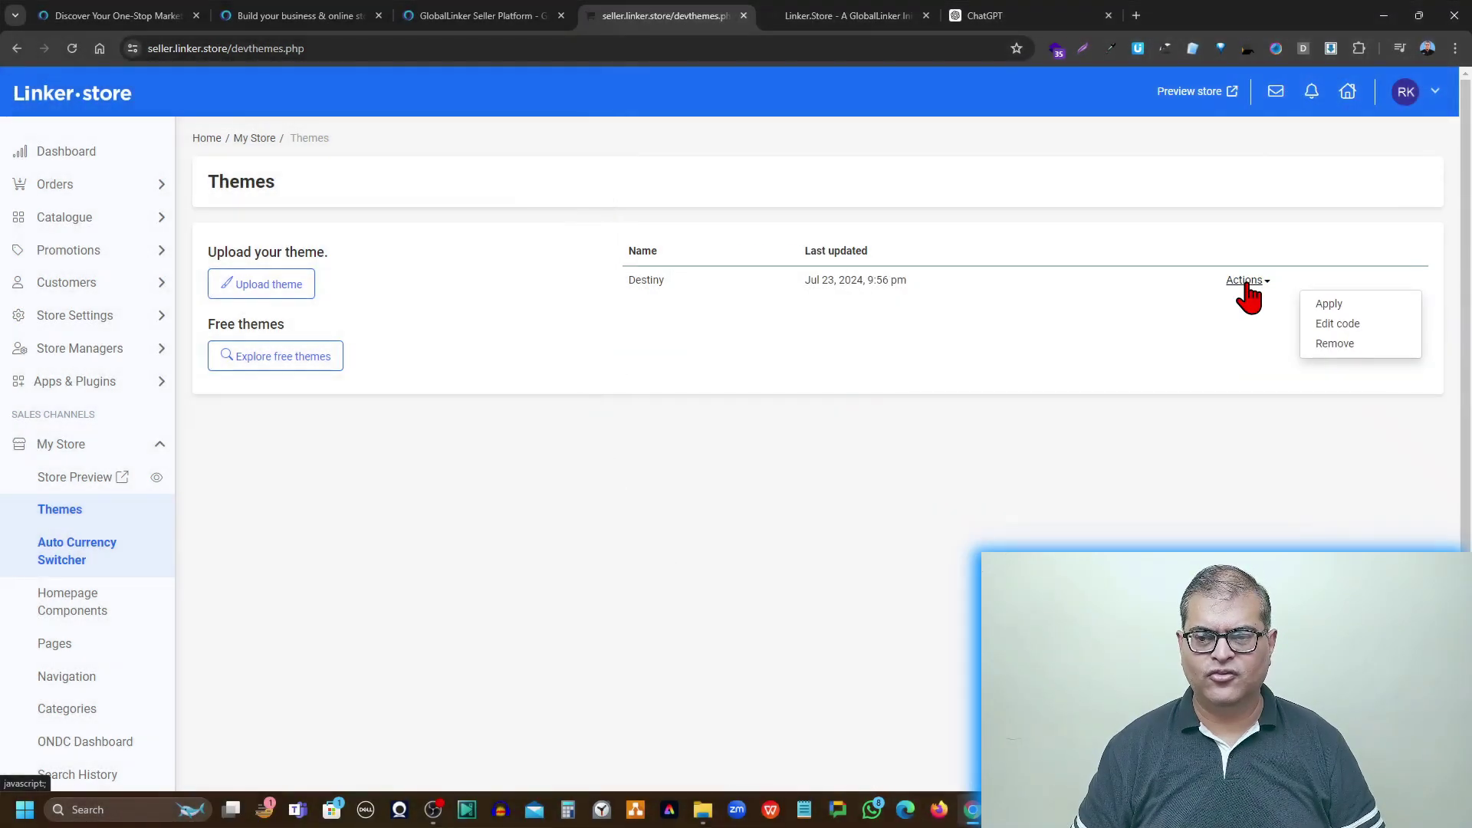
pyautogui.click(1337, 310)
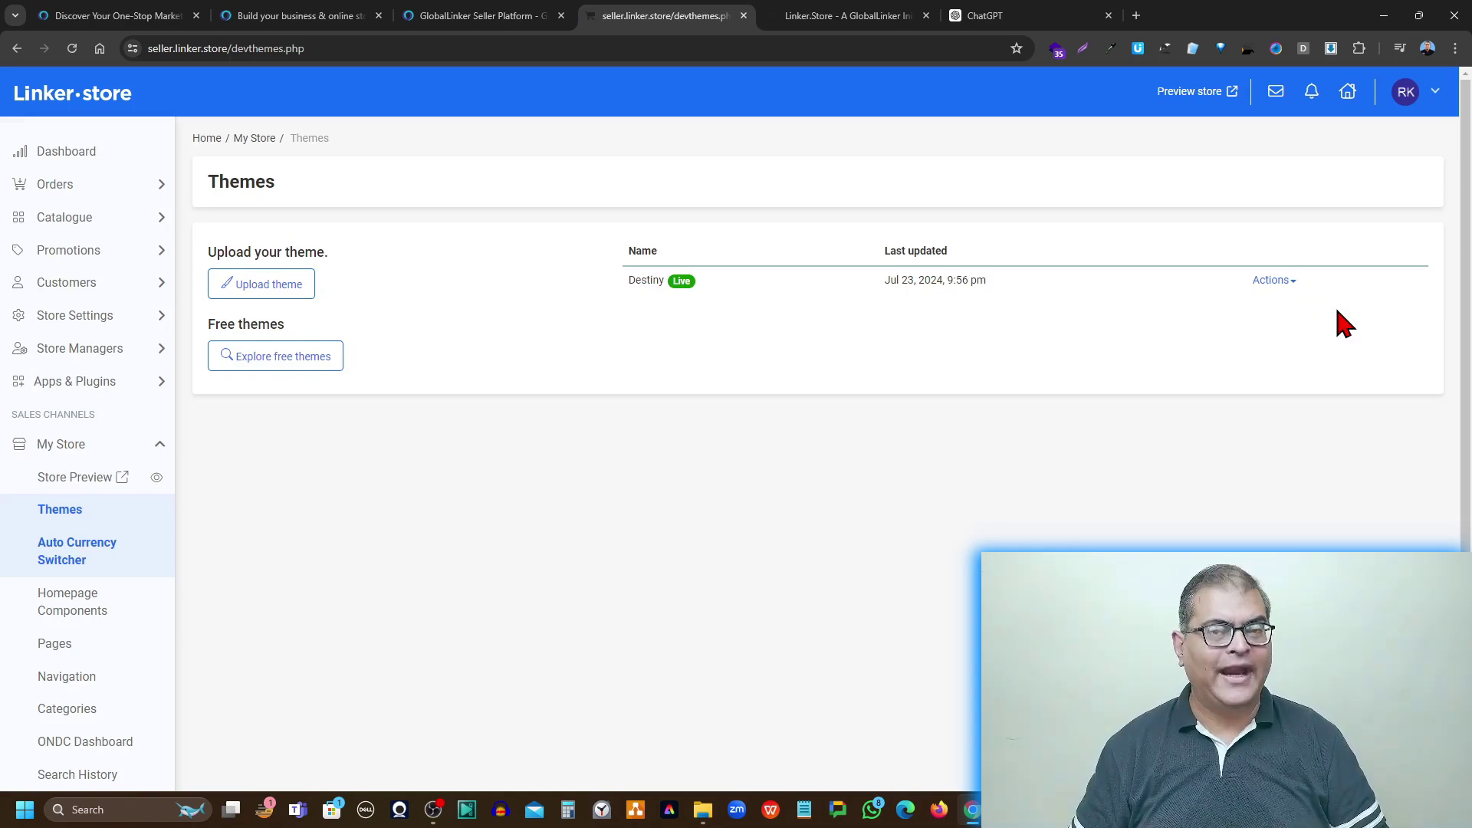
pyautogui.click(290, 364)
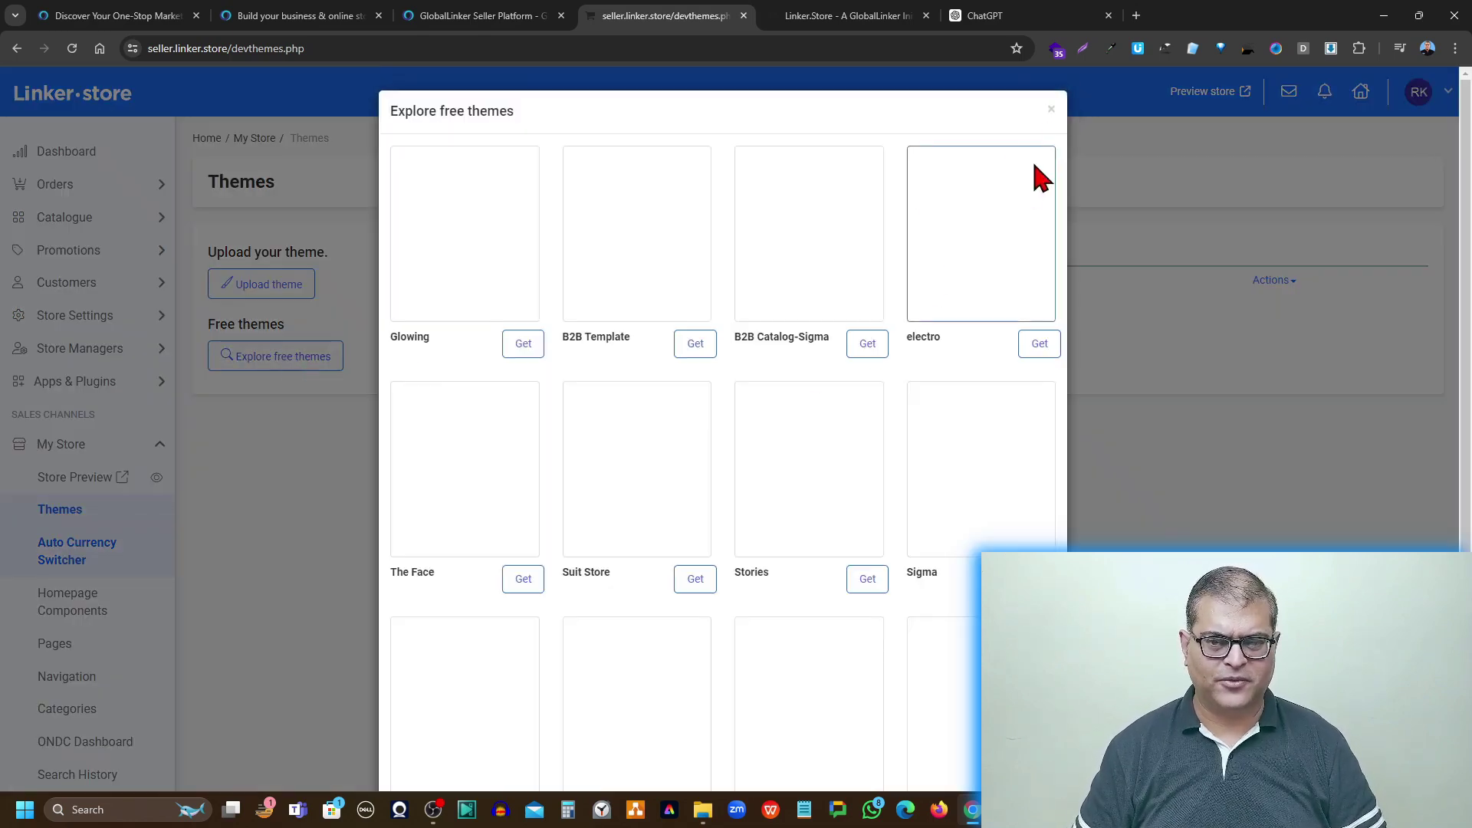
pyautogui.click(1050, 110)
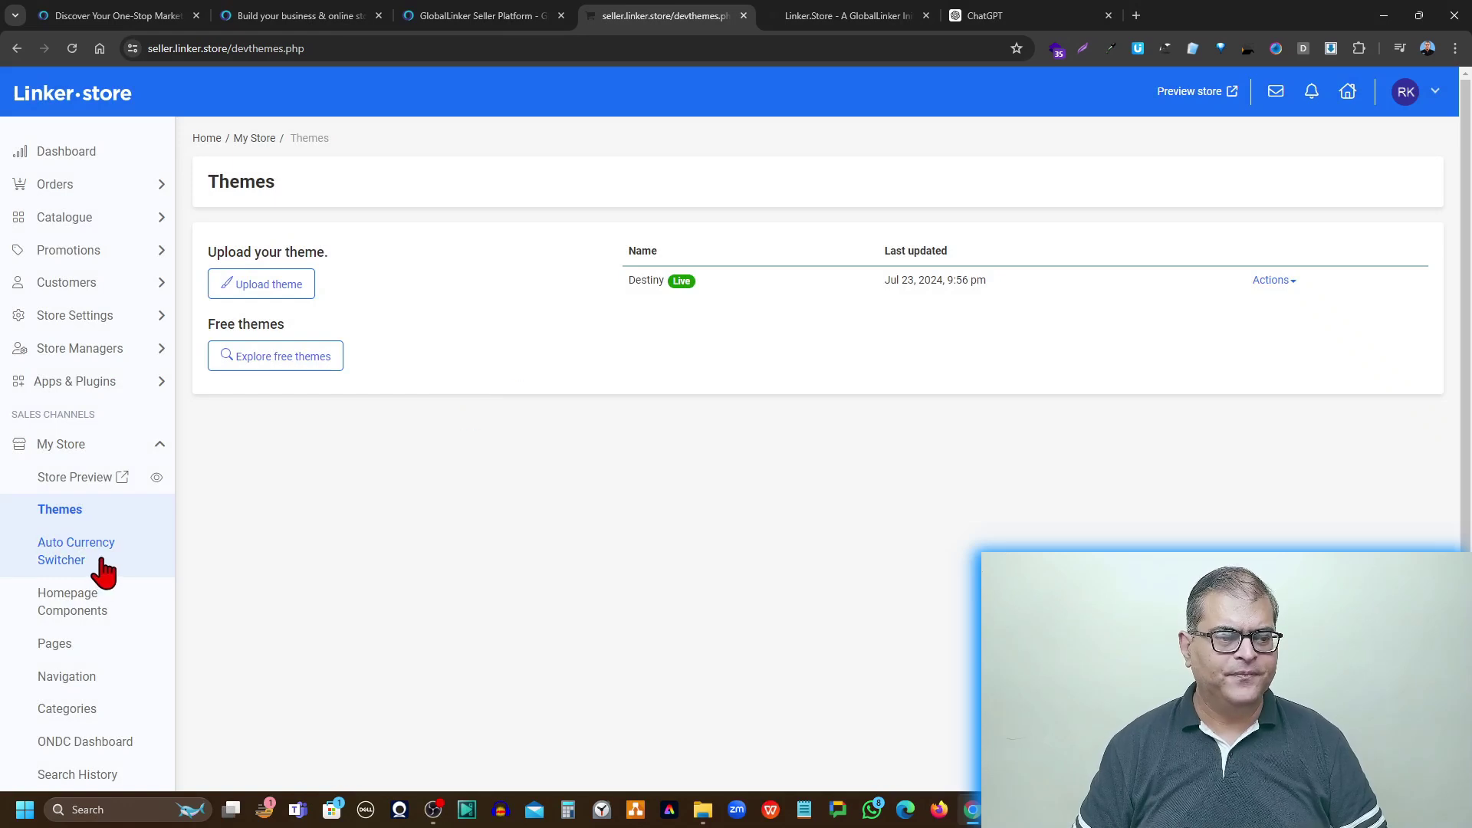
pyautogui.click(102, 569)
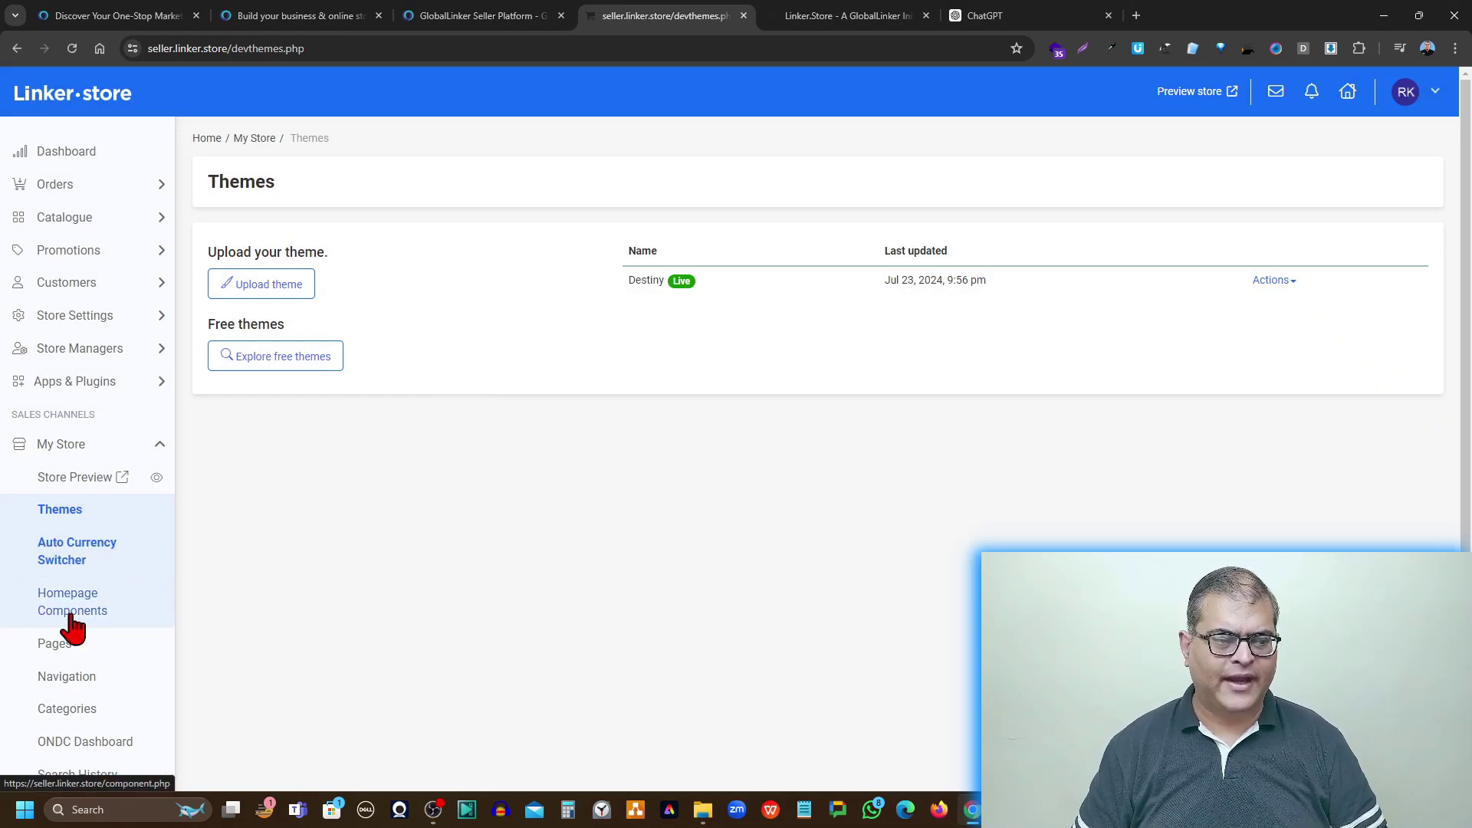
# Open My Store > Navigation to reach the Menu page, whose item list is still empty.
pyautogui.click(81, 690)
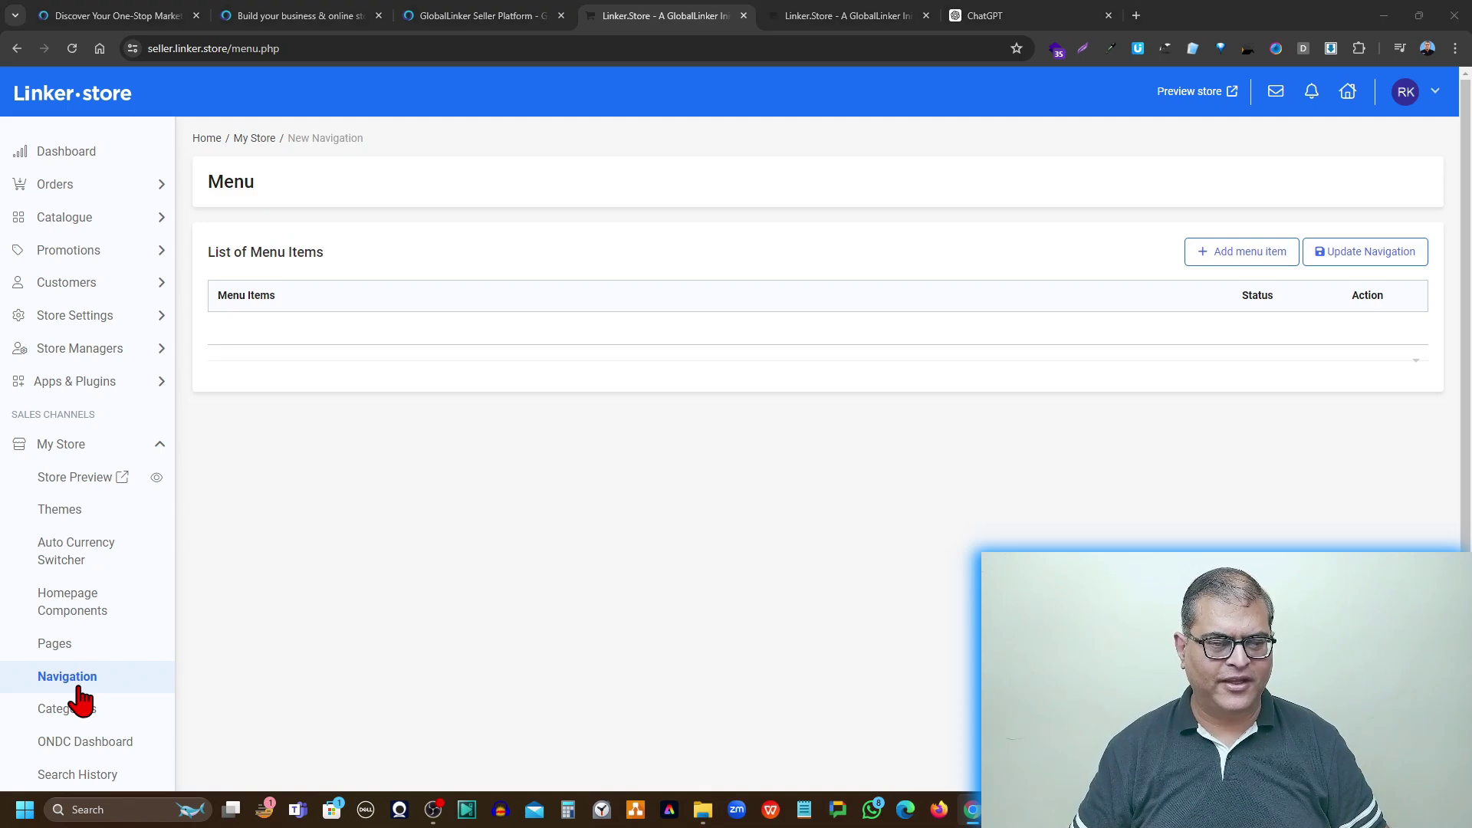
pyautogui.hotkey('alt', 'Tab')
# Study the Mril-Q header's Concerns and Face > Product Type menus as a model, then return to Linker.store.
pyautogui.scroll(2, 314, 429)
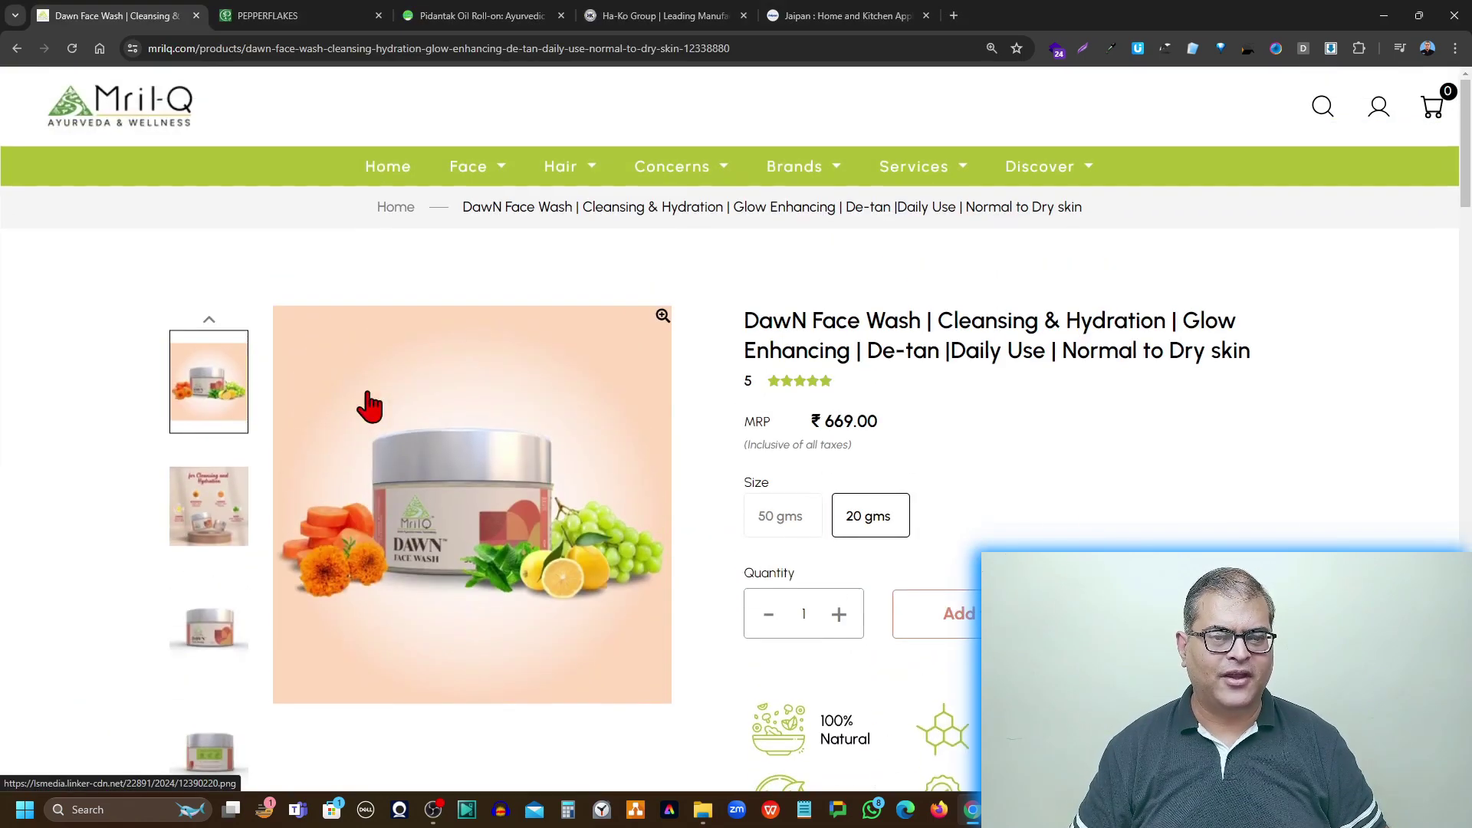
pyautogui.moveTo(970, 180)
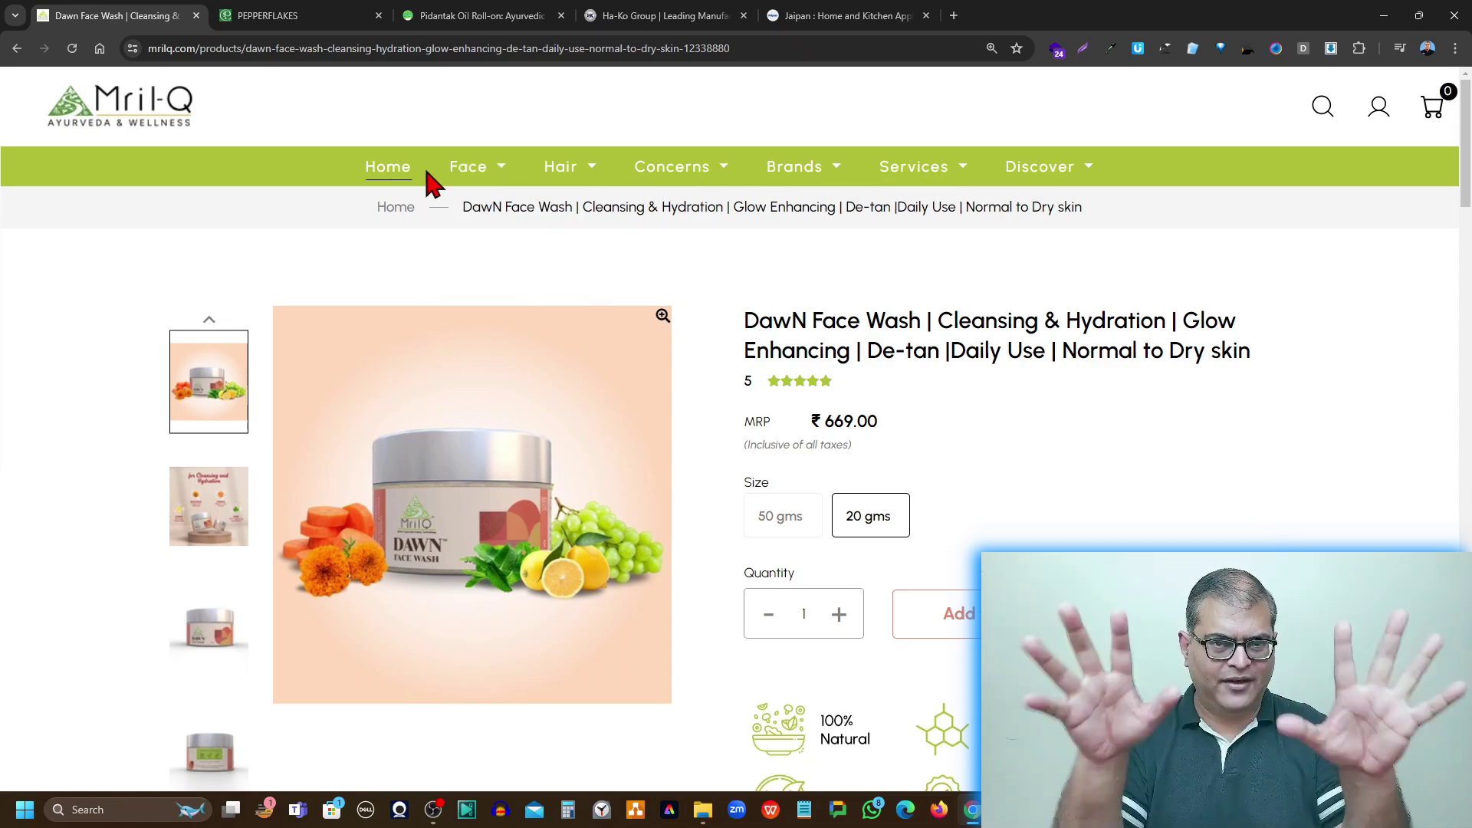
pyautogui.moveTo(750, 177)
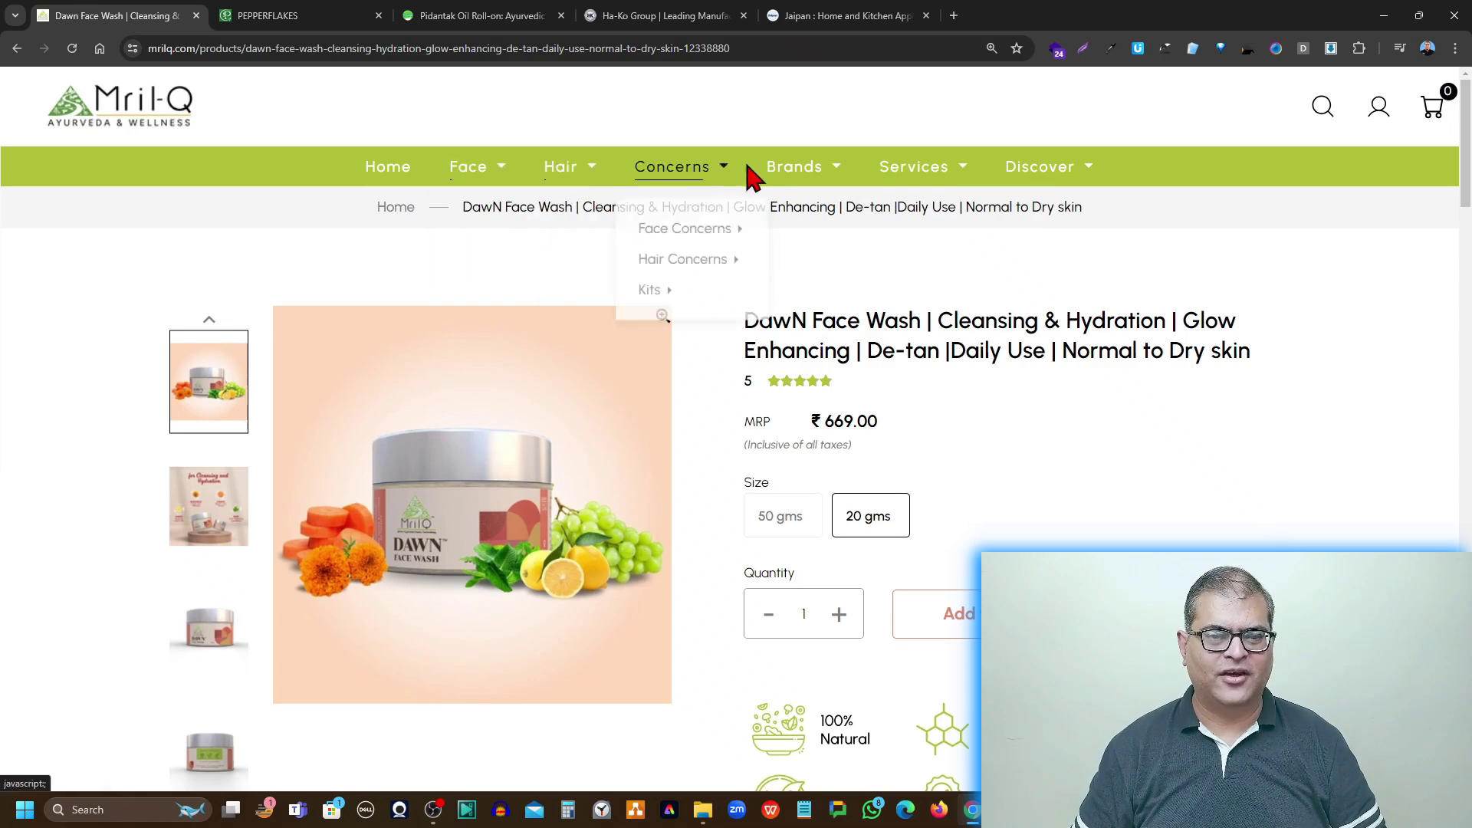
pyautogui.moveTo(476, 197)
pyautogui.moveTo(485, 223)
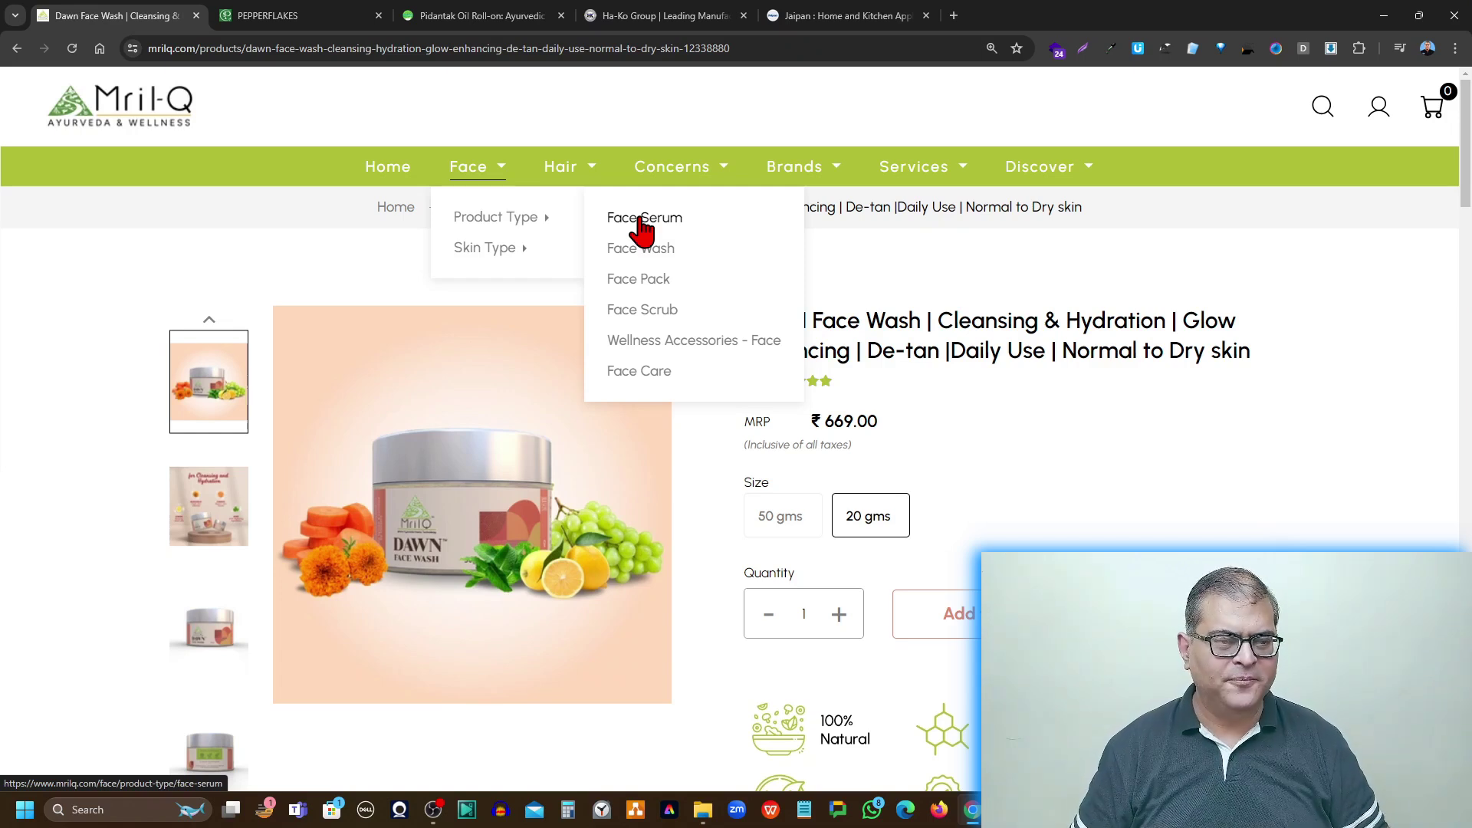
pyautogui.hotkey('alt', 'Tab')
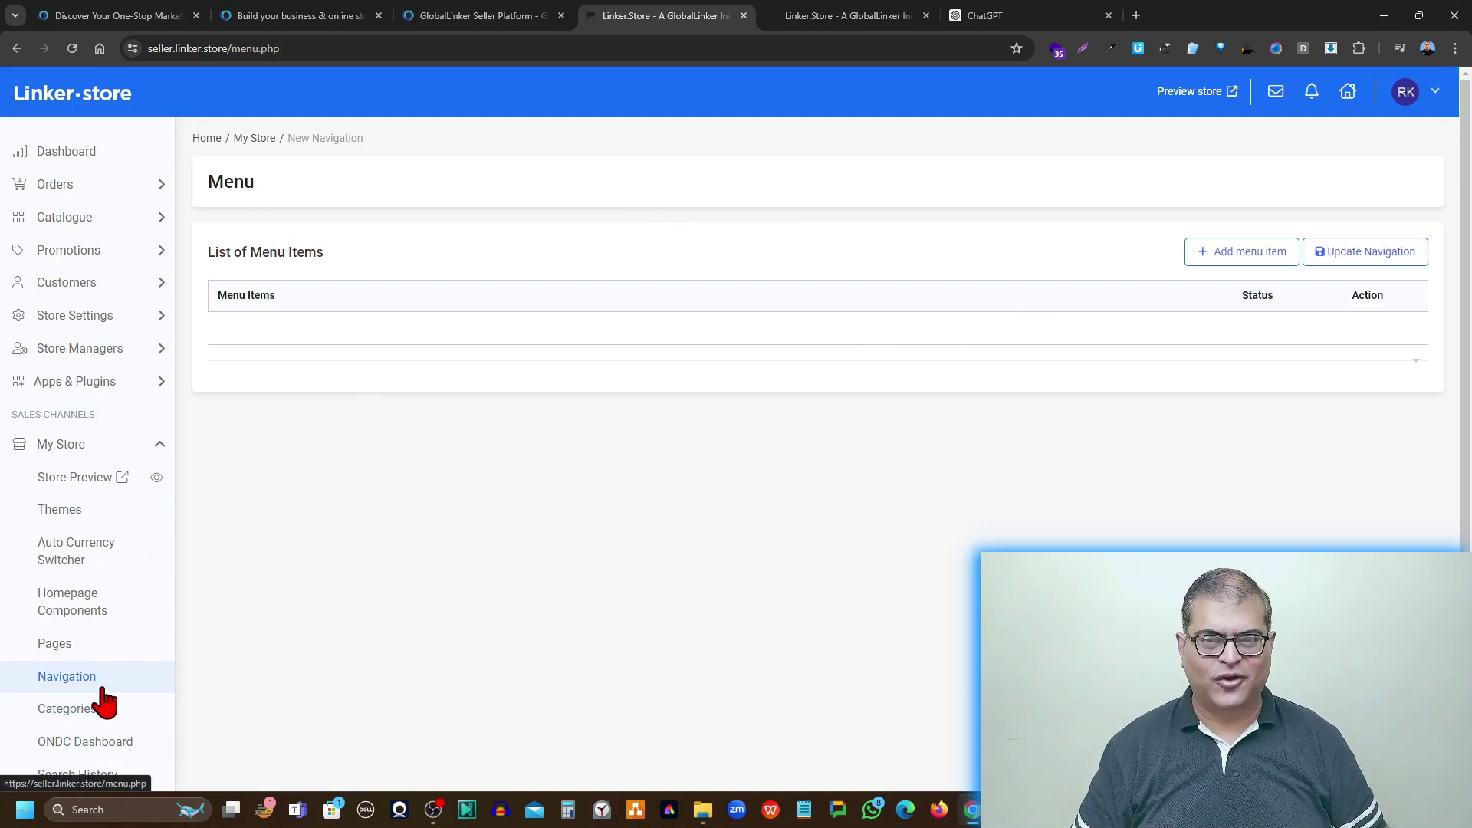
# Create a 'Men Fashion' menu item linked to the Men Casual Shirt category and save it.
pyautogui.press('ctrl')
pyautogui.press('ctrl')
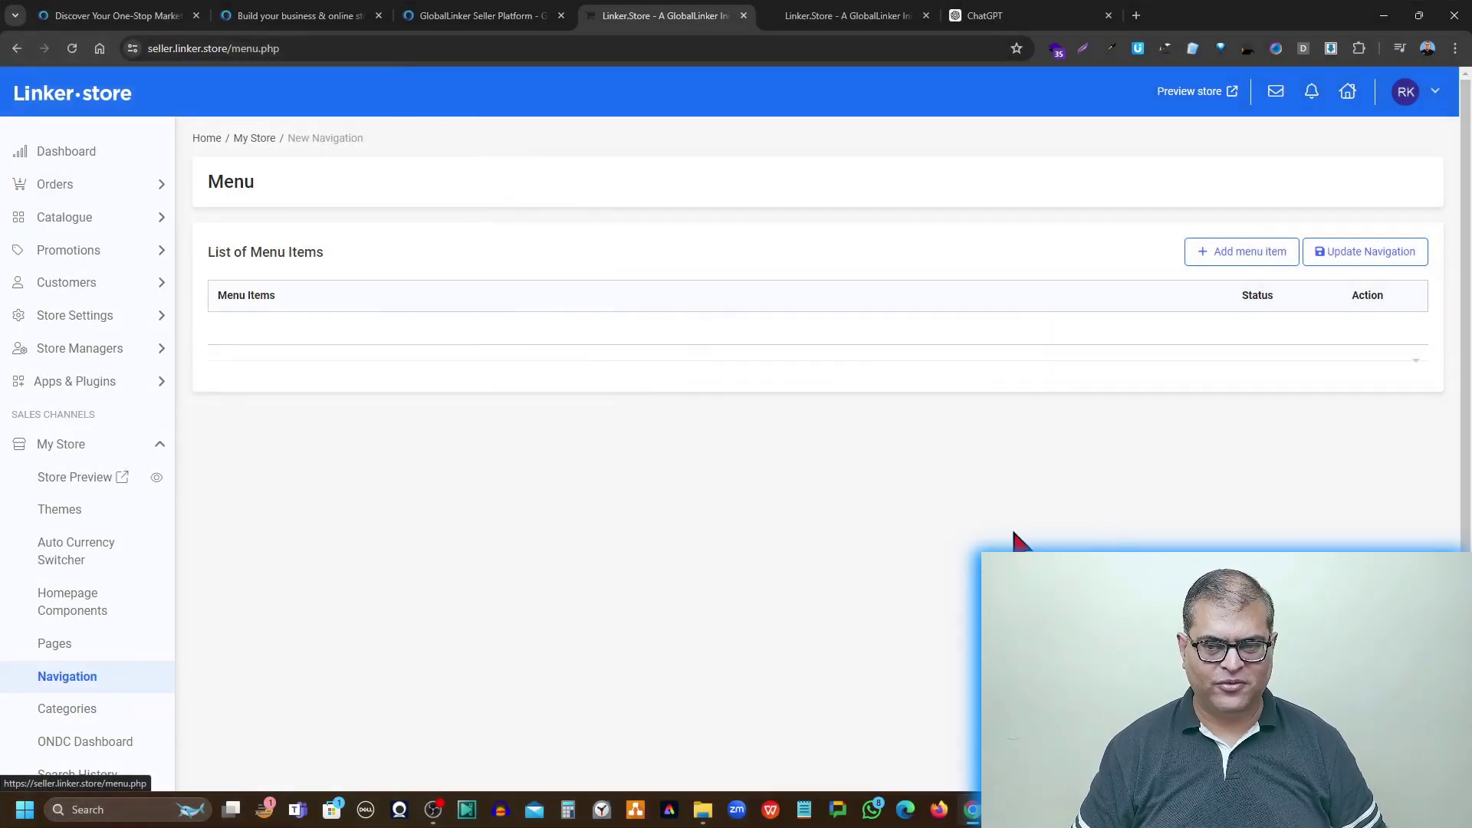
pyautogui.click(1246, 257)
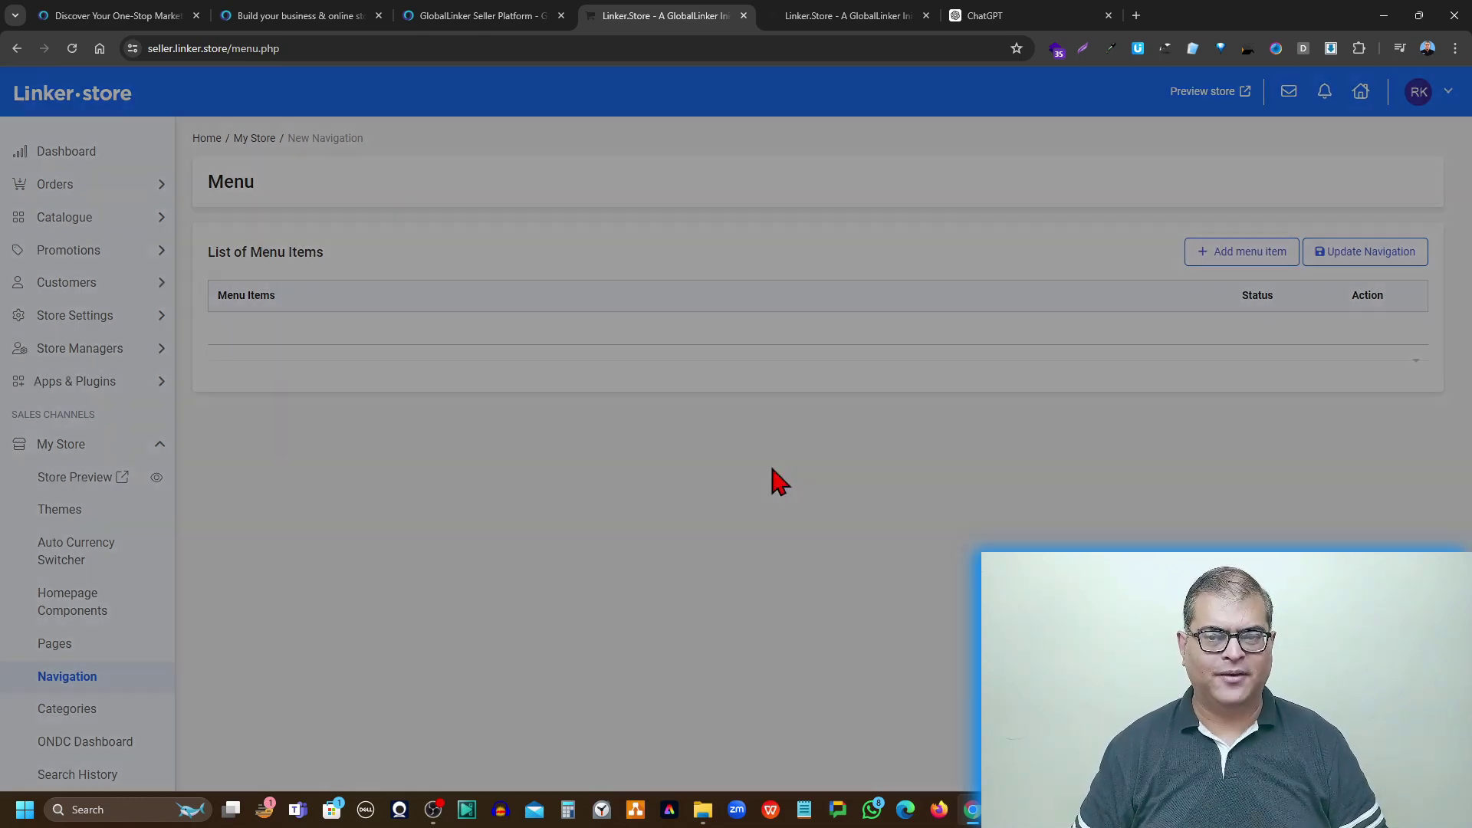
pyautogui.click(576, 177)
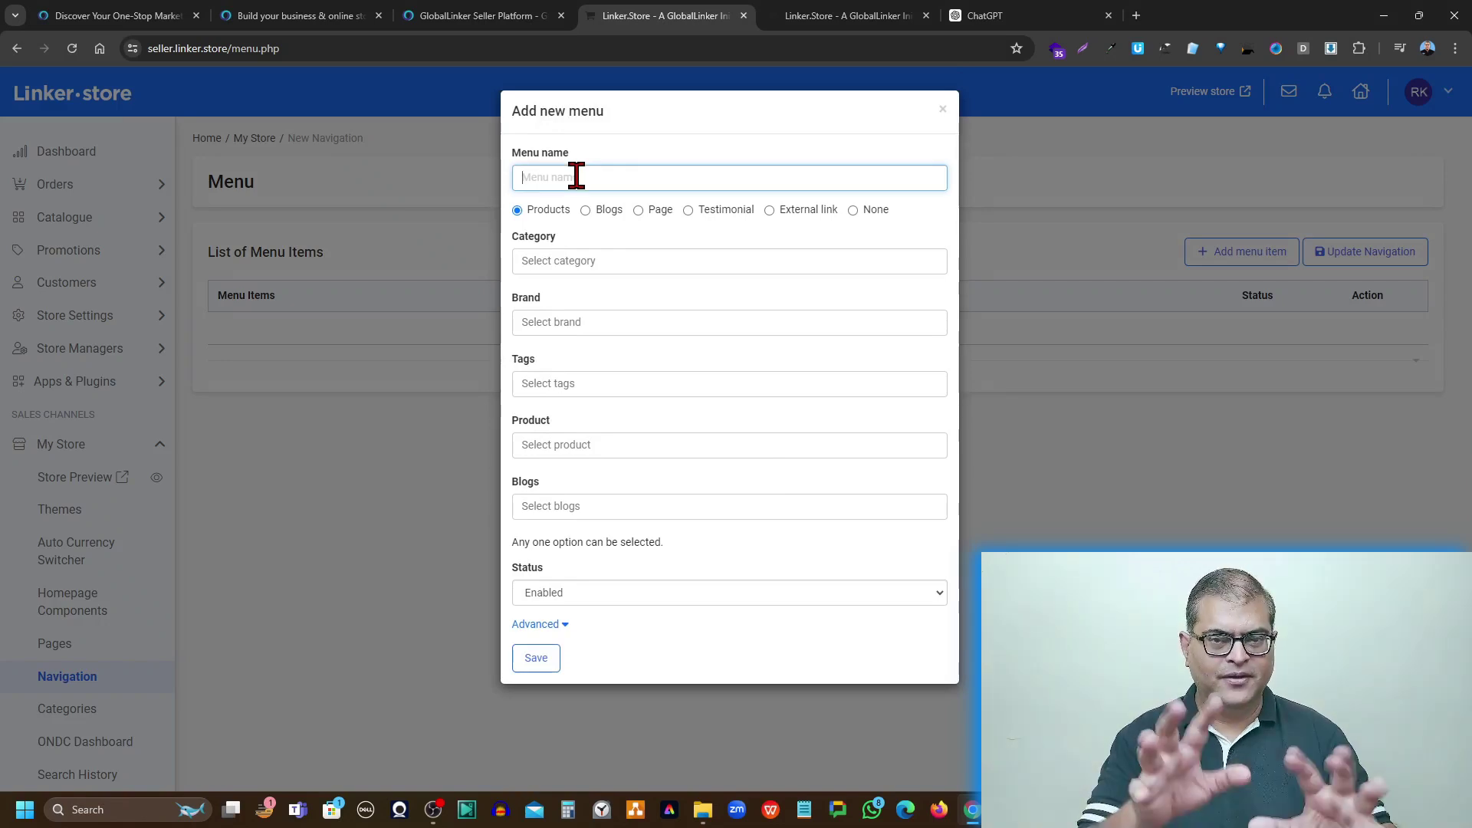
pyautogui.write('Men Fashion')
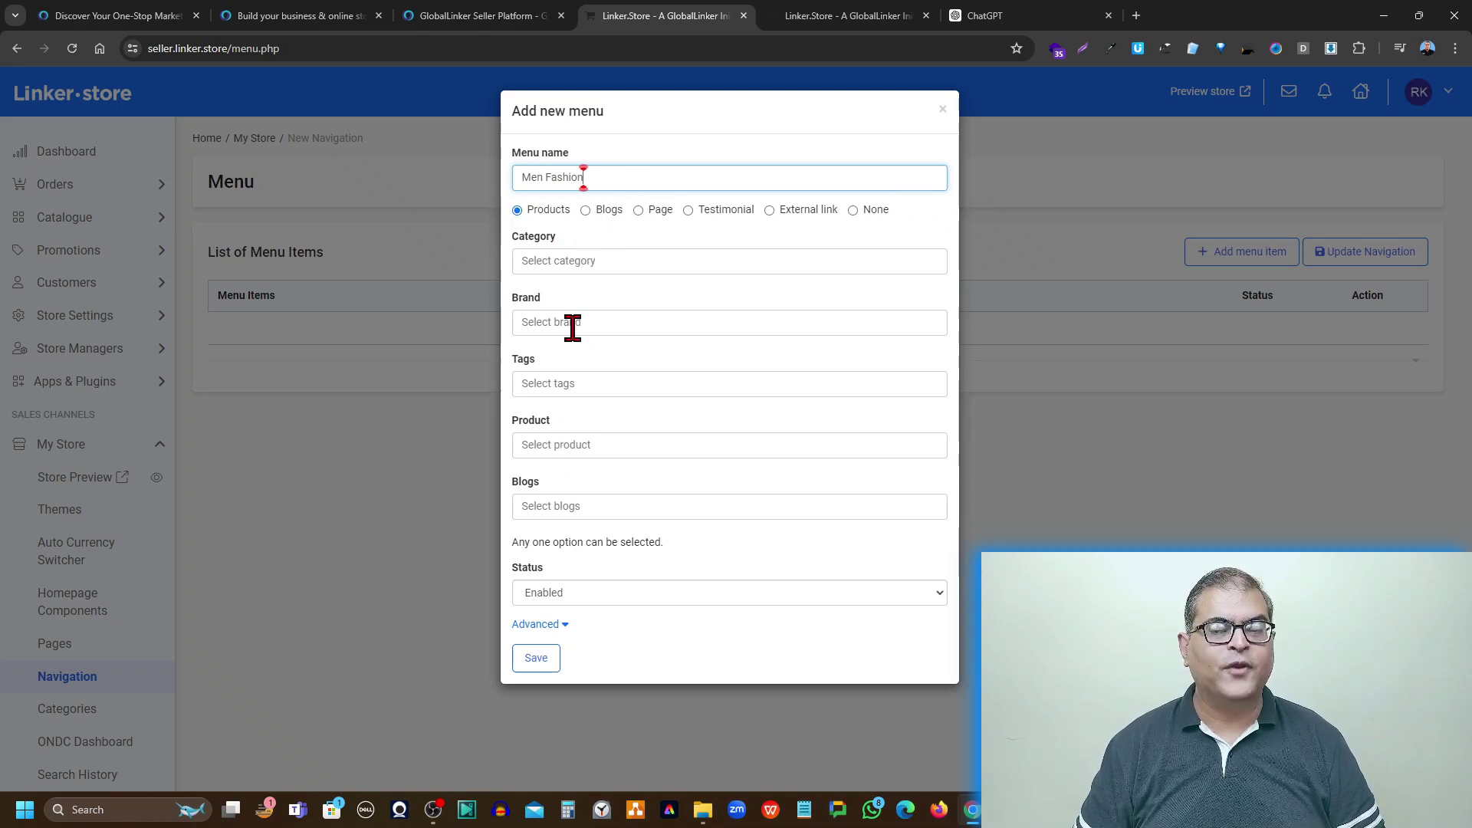
pyautogui.click(575, 263)
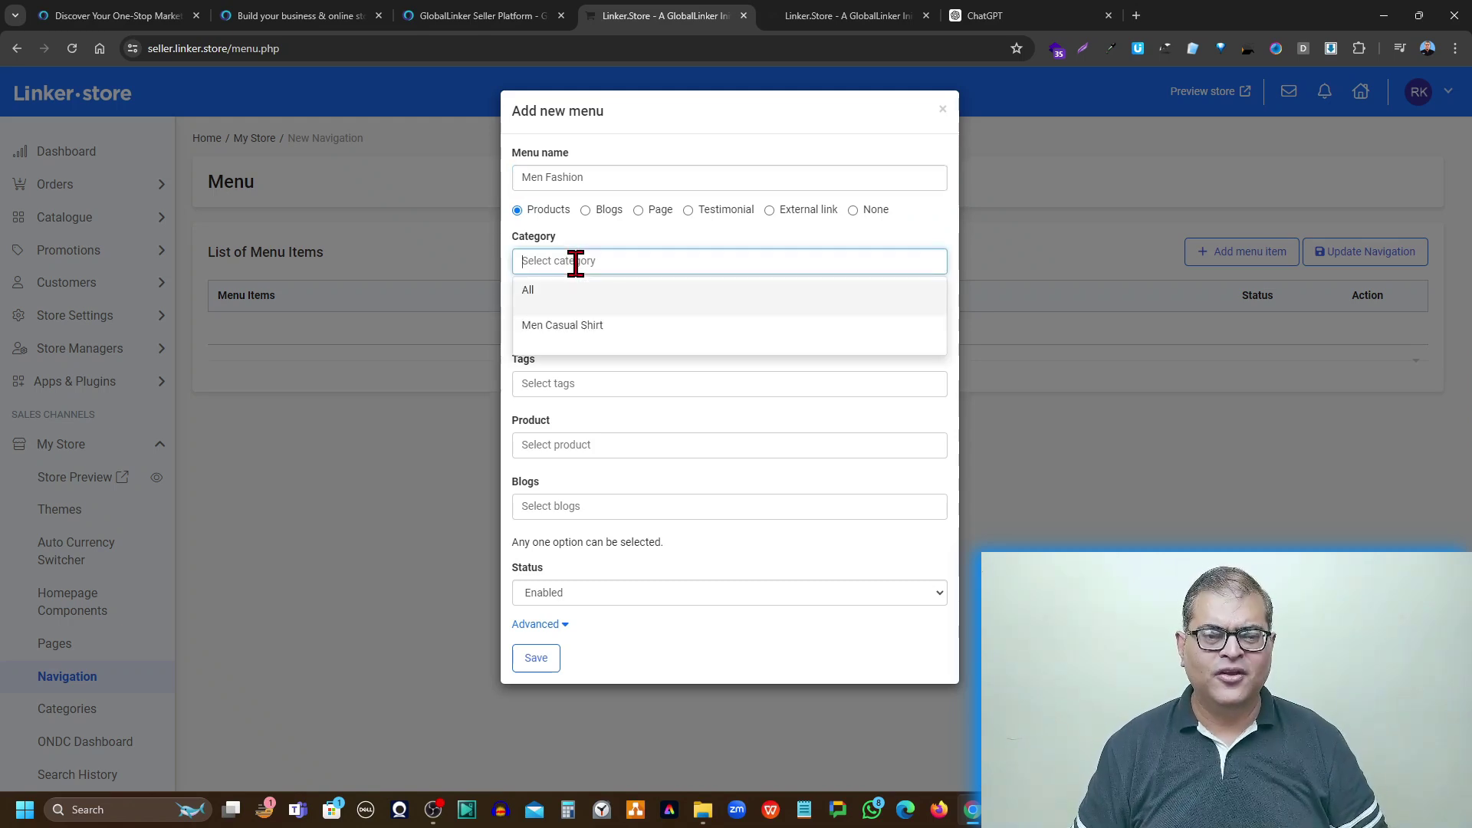
pyautogui.click(547, 326)
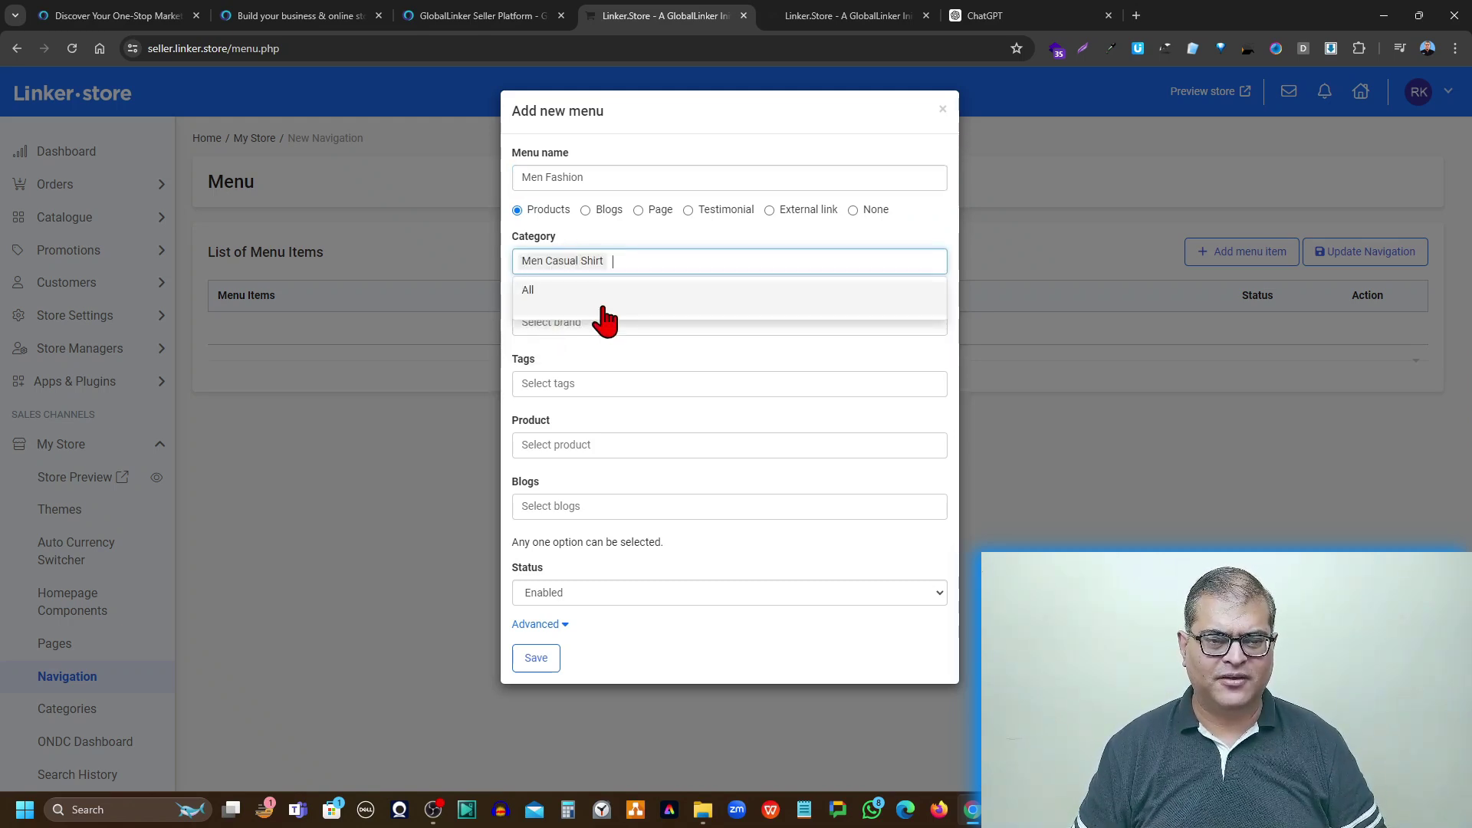
pyautogui.click(641, 243)
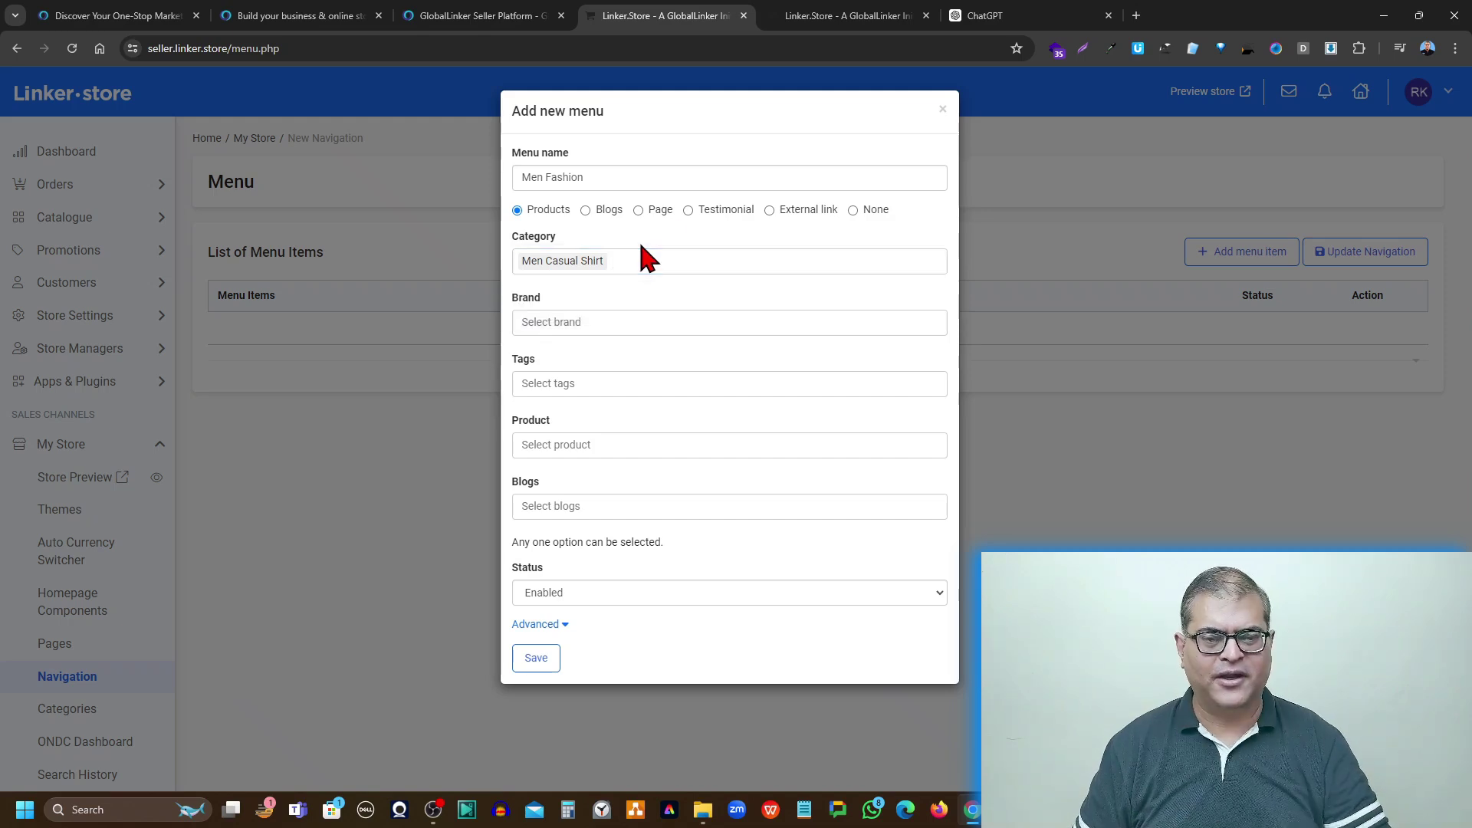
pyautogui.click(536, 658)
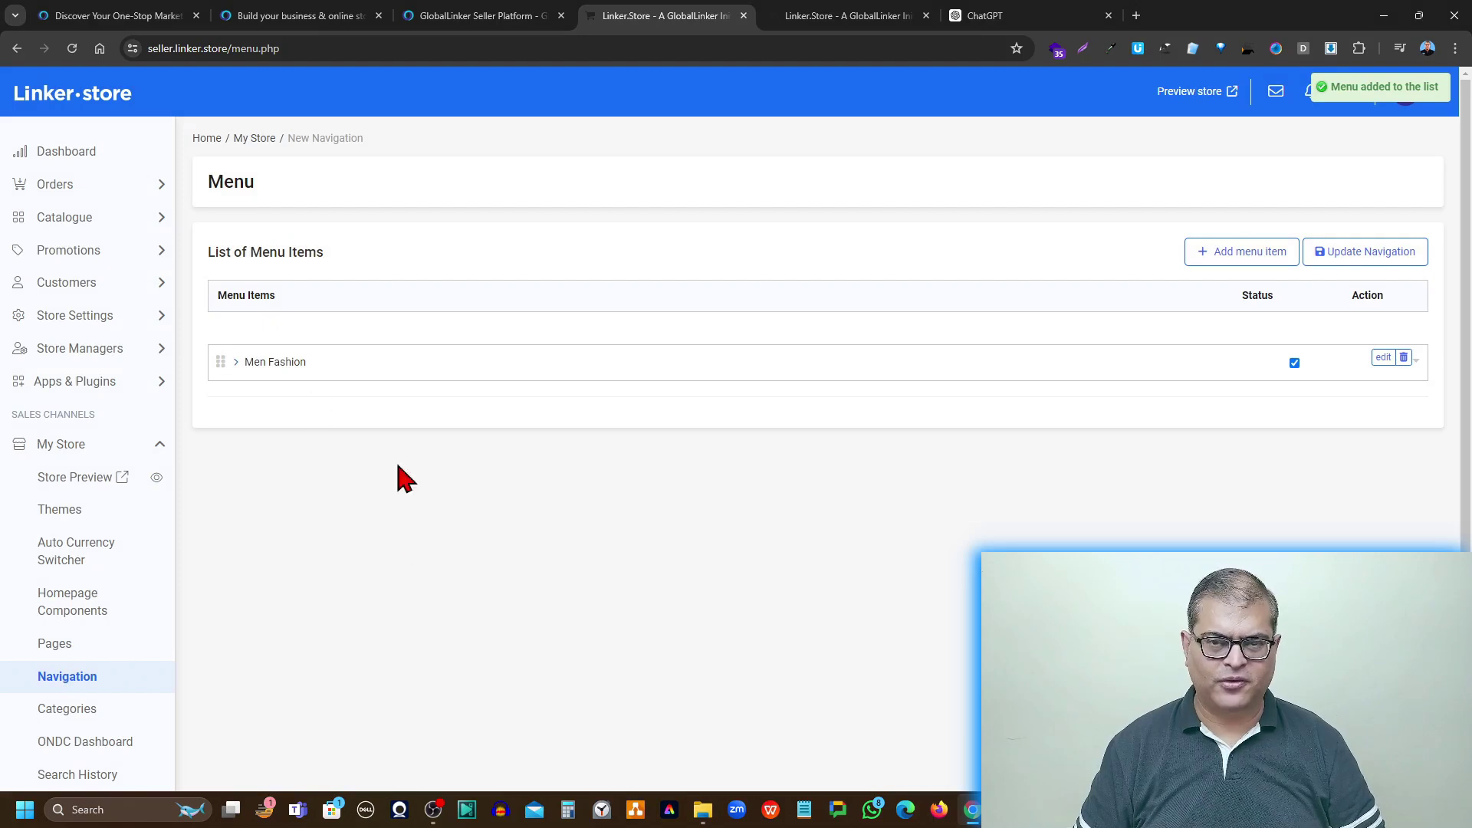
# Add a 'Shirt' menu item linked to the Men Casual Shirt category and save it.
pyautogui.click(1196, 259)
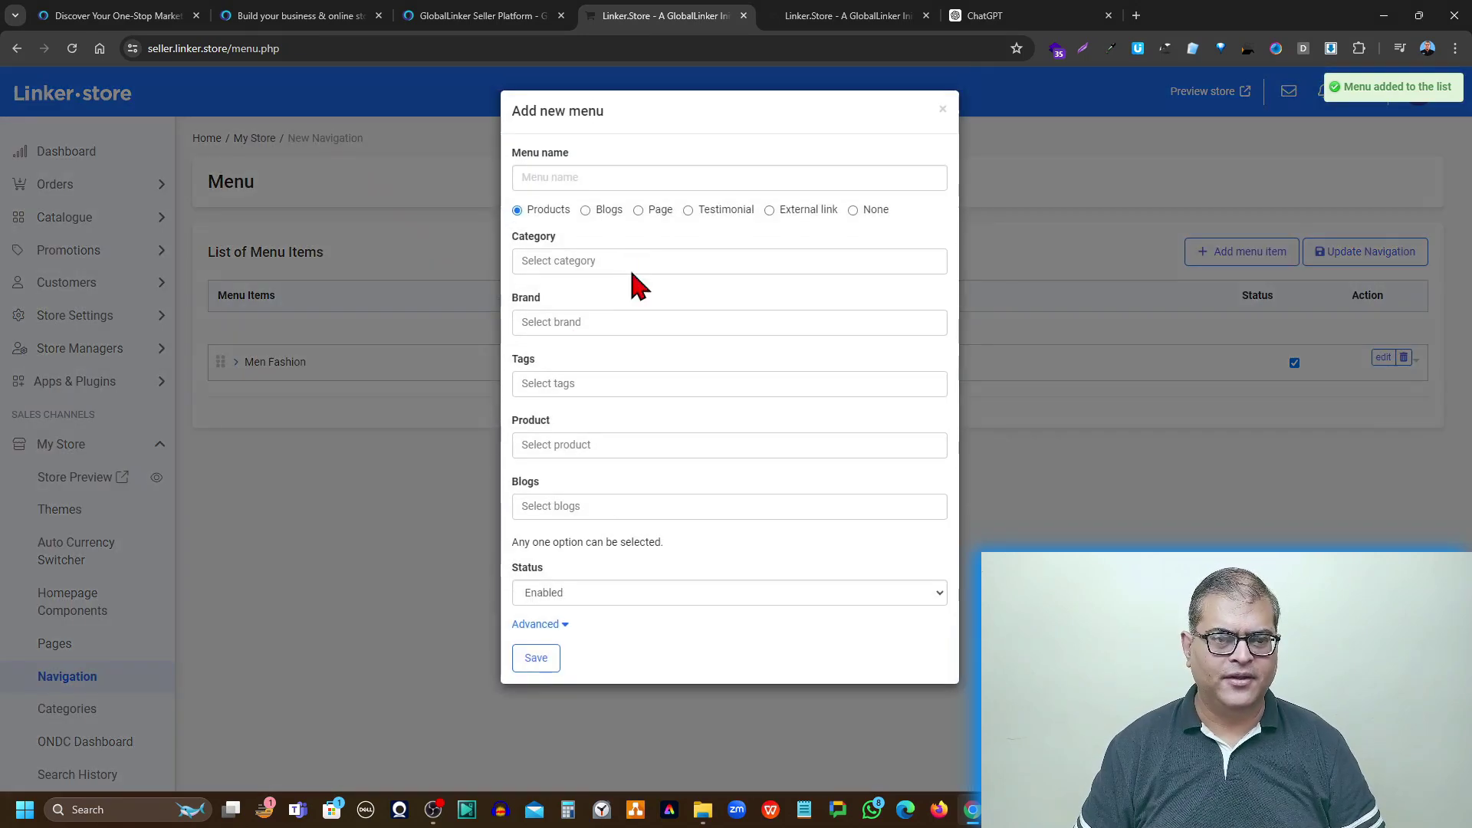
pyautogui.click(585, 170)
pyautogui.write('Shirt')
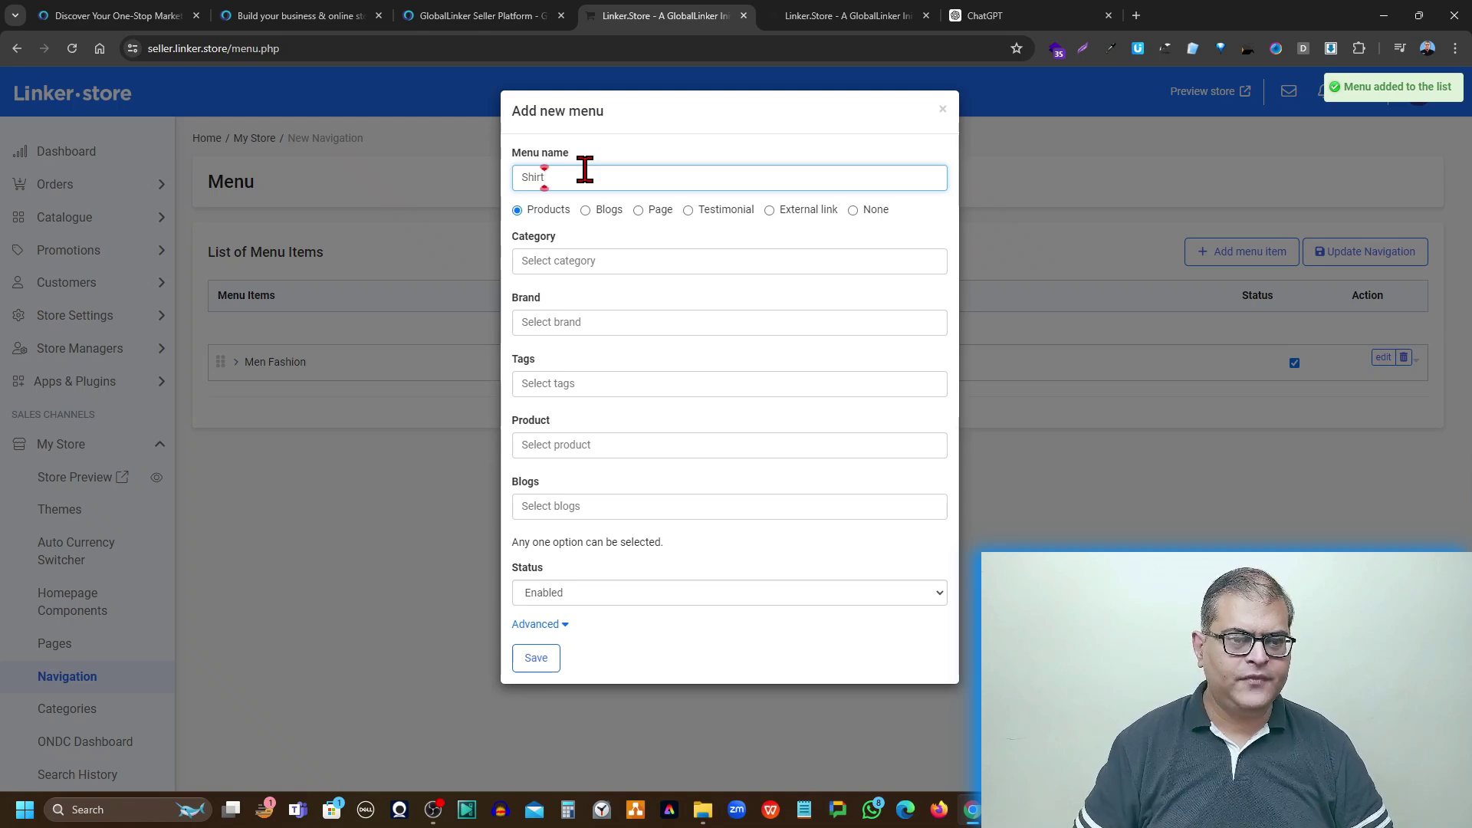
pyautogui.click(575, 259)
pyautogui.click(562, 337)
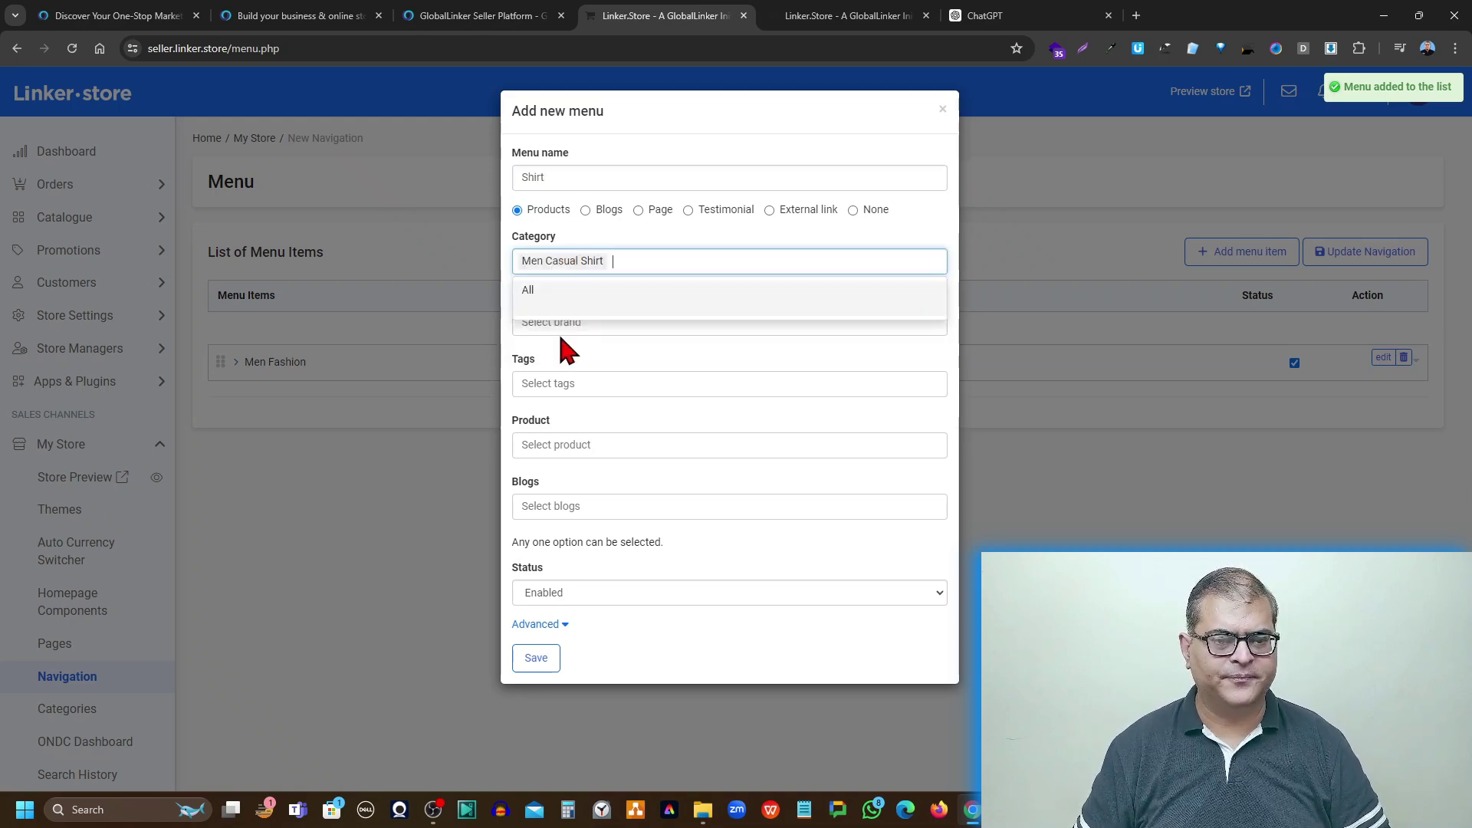
pyautogui.click(539, 662)
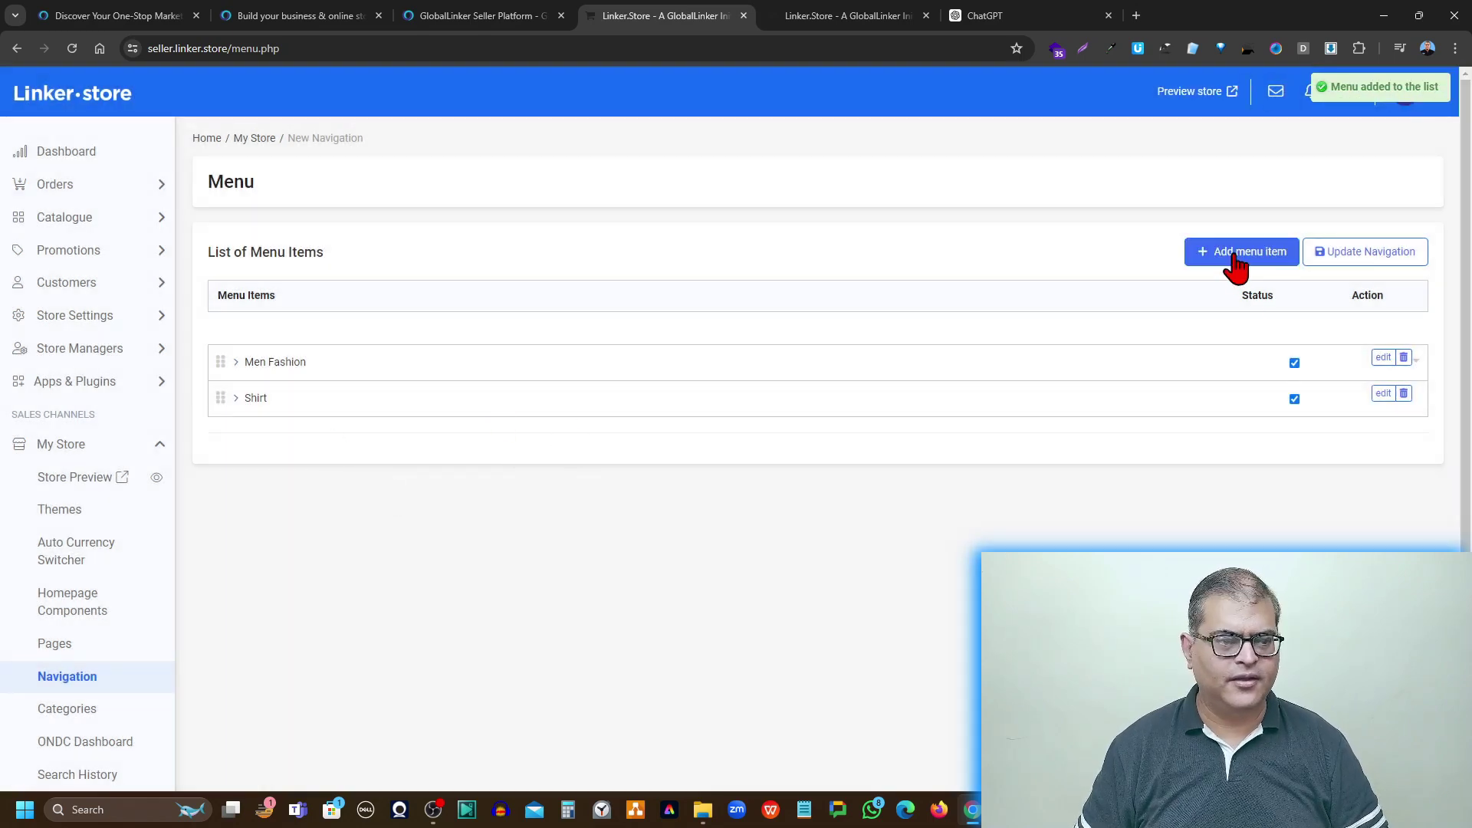
# Add a 'Casual' menu item linked to the 100% Cotton casual shirt product and save it.
pyautogui.click(1238, 259)
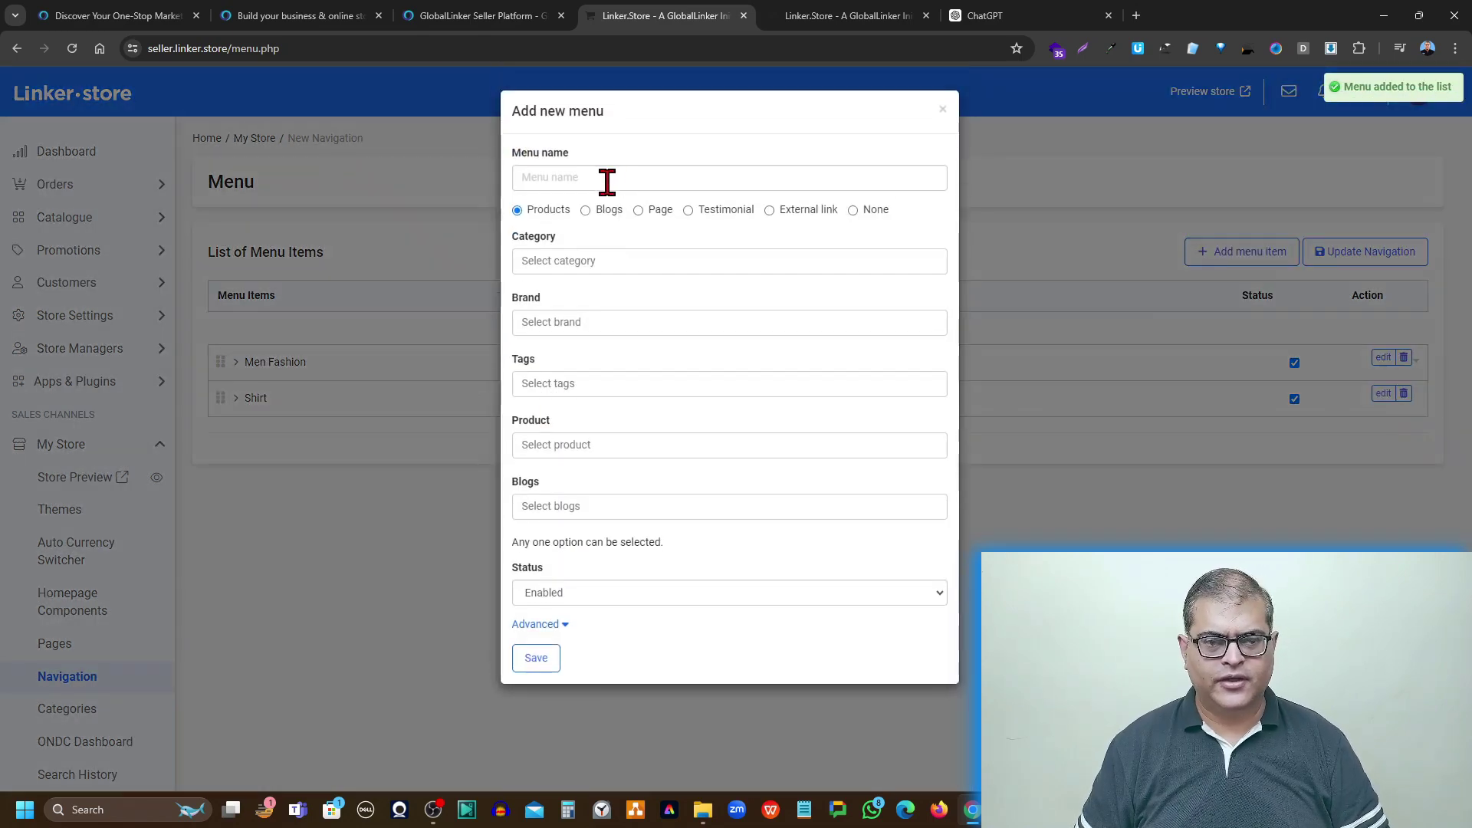
pyautogui.click(598, 181)
pyautogui.write('Casual')
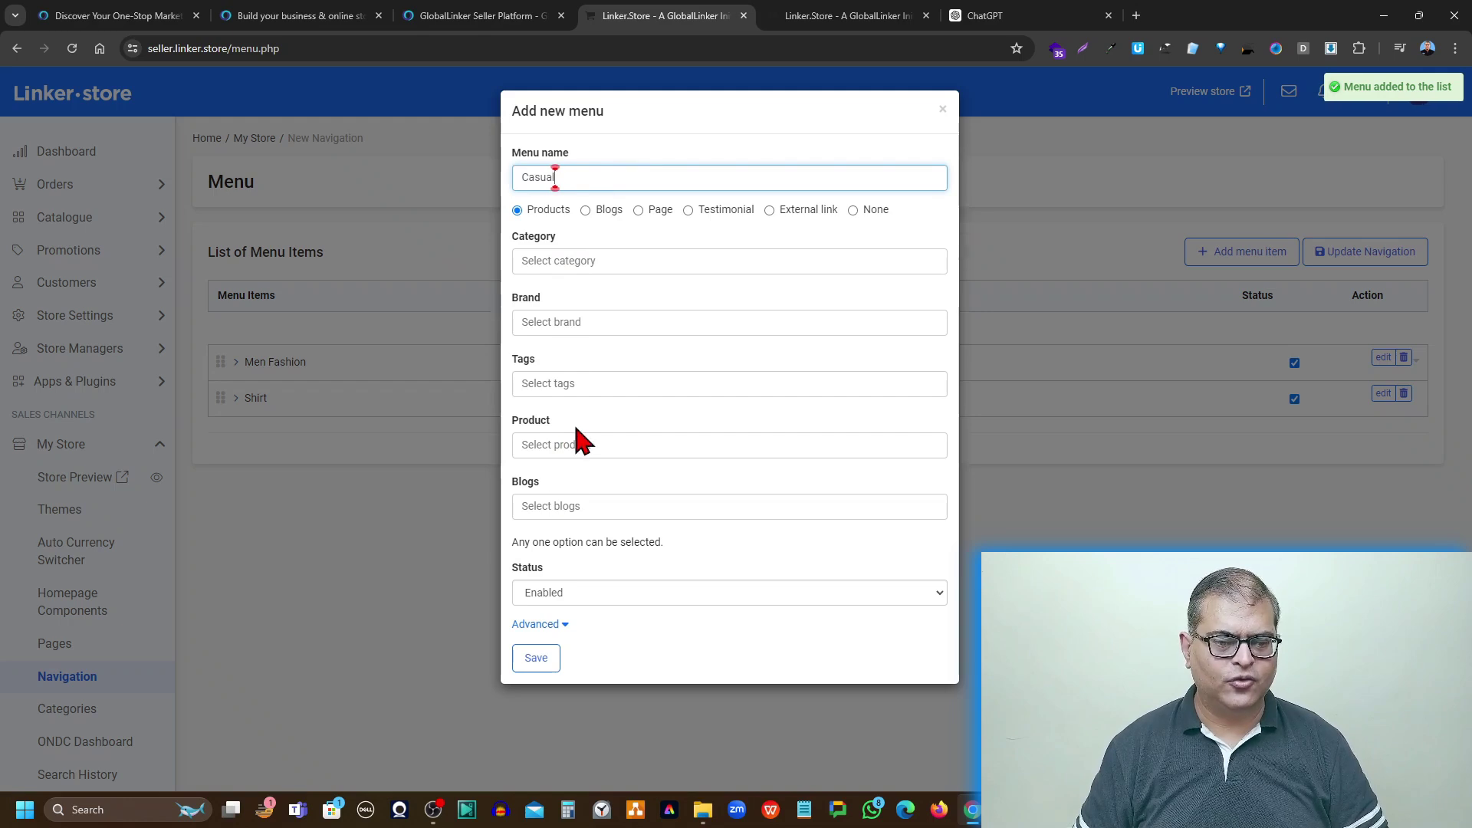
pyautogui.click(563, 445)
pyautogui.click(563, 475)
pyautogui.click(536, 658)
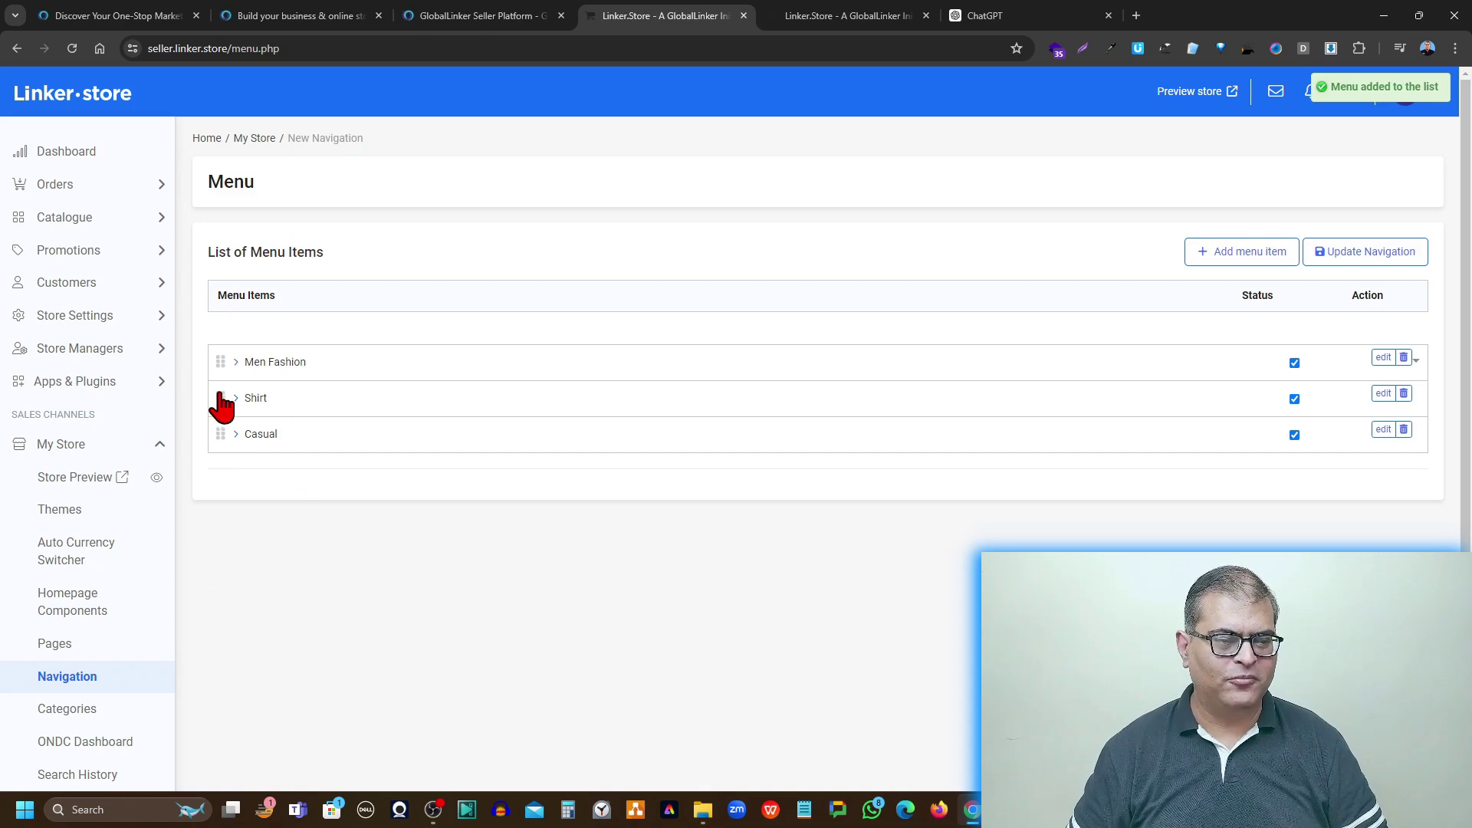
# Drag Shirt under Men Fashion and Casual under Shirt, updating the navigation after each move.
pyautogui.moveTo(220, 397); pyautogui.dragTo(267, 398)
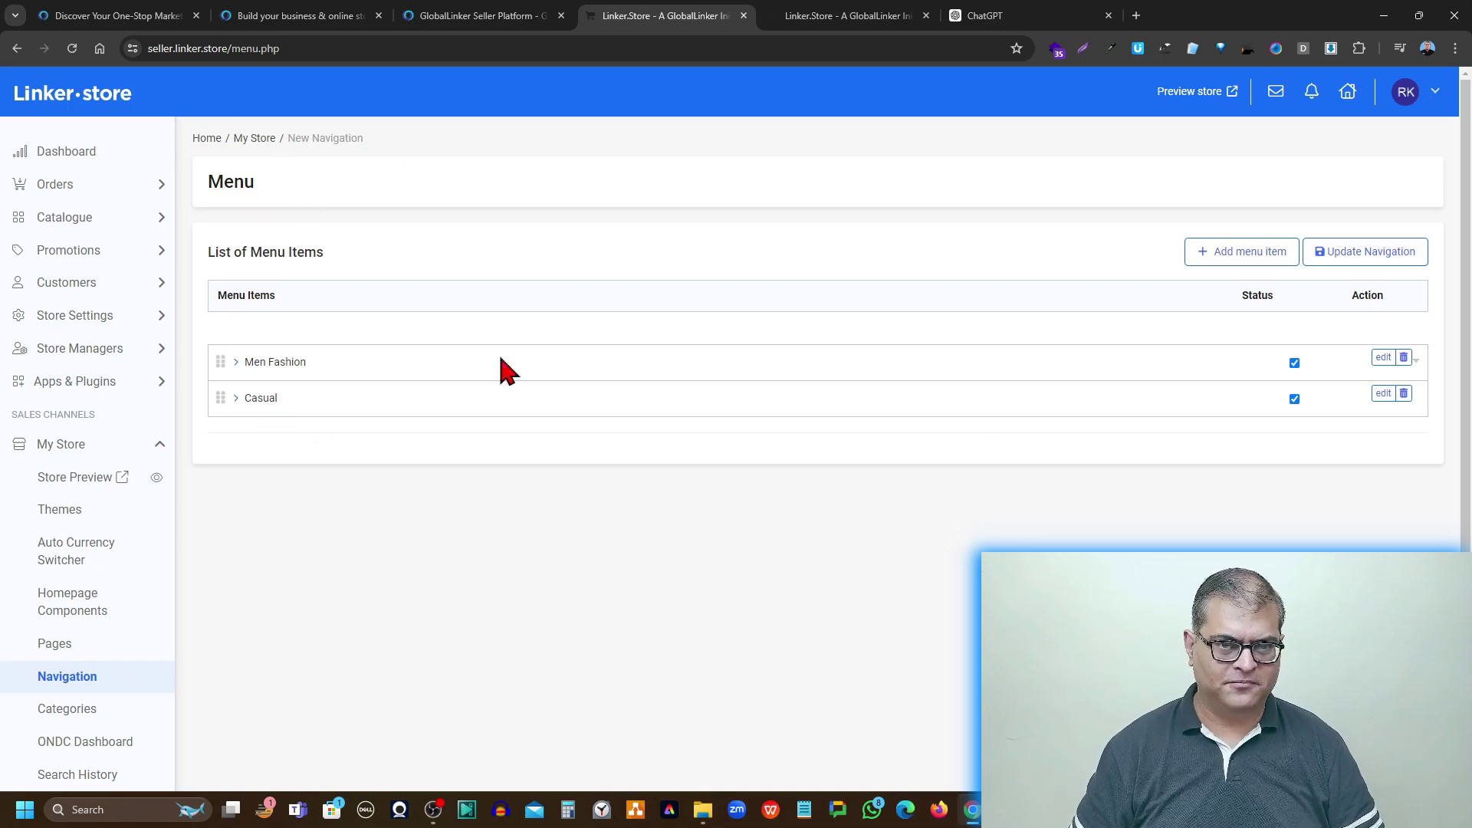
pyautogui.click(1345, 272)
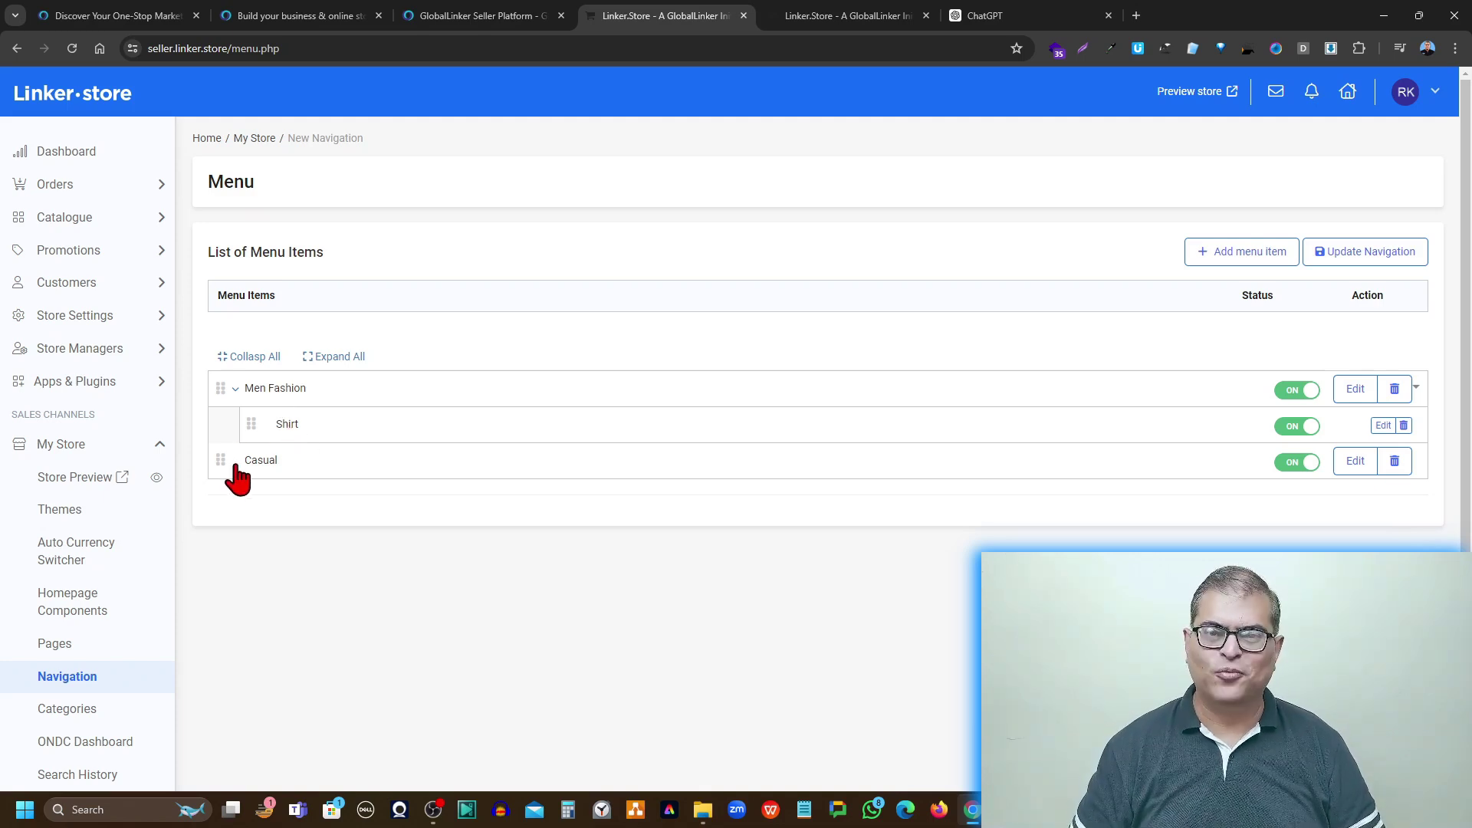
pyautogui.moveTo(237, 466); pyautogui.dragTo(312, 462)
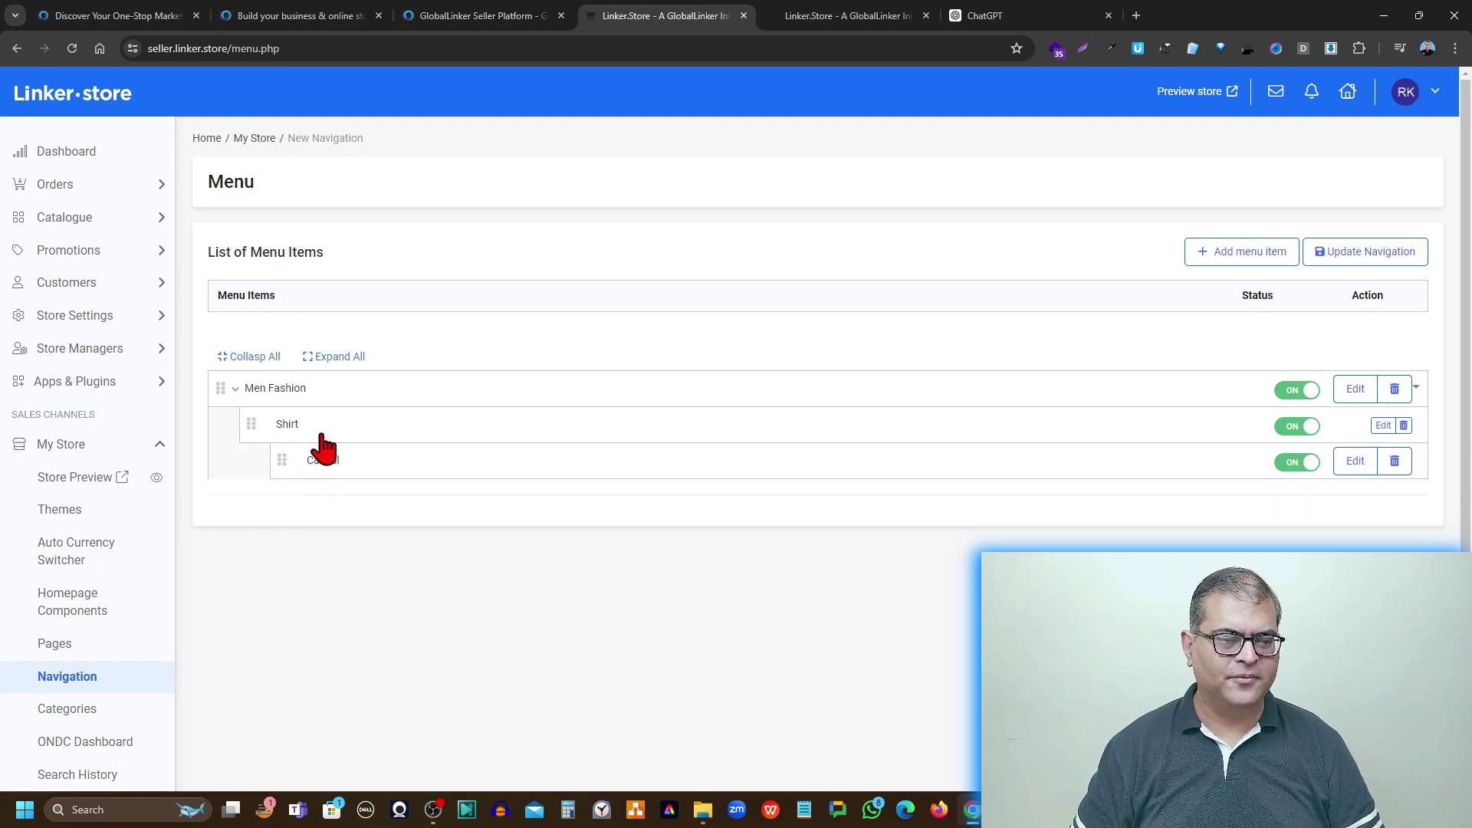
pyautogui.click(1364, 253)
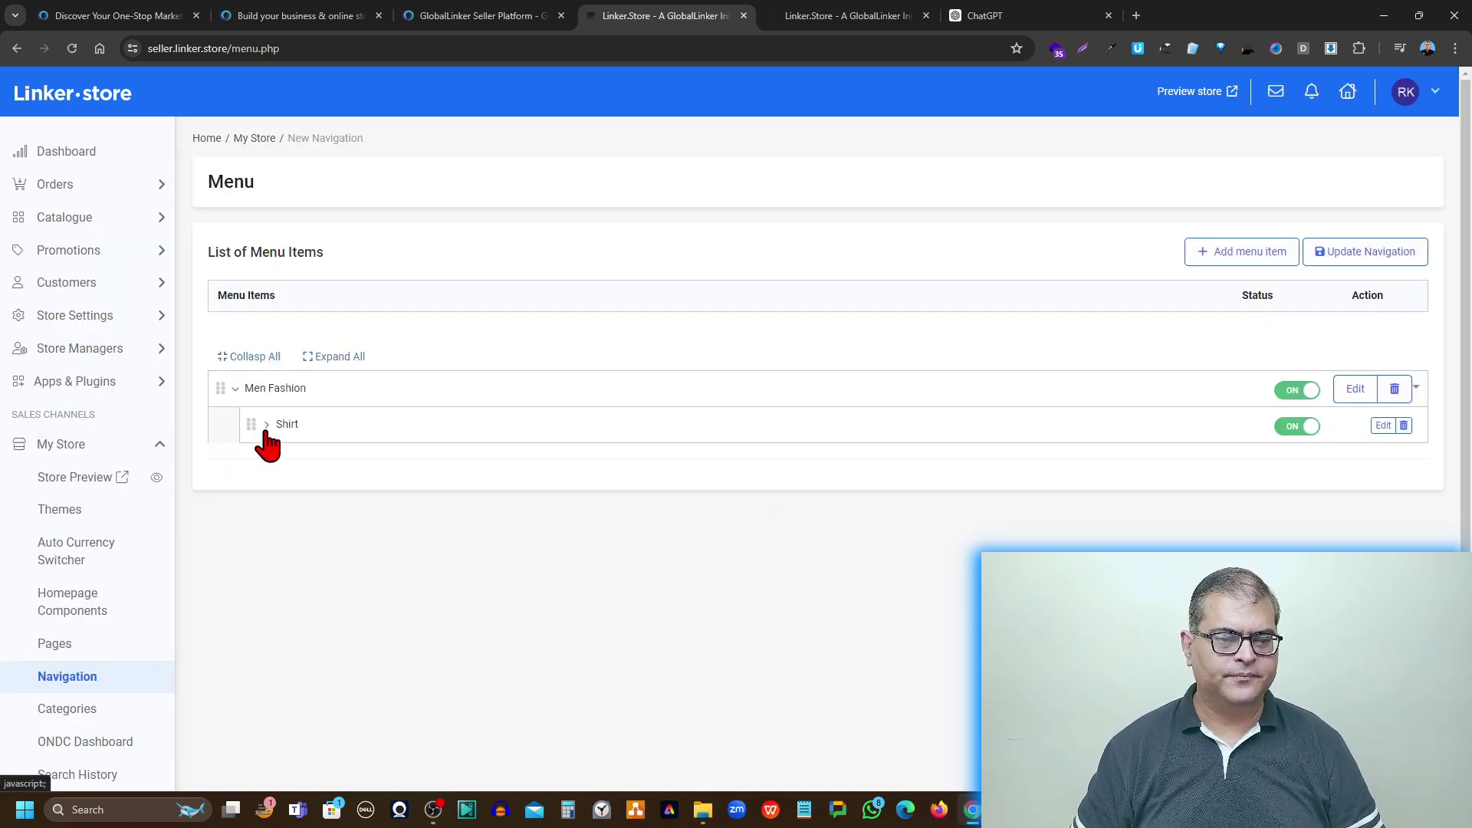
pyautogui.click(266, 427)
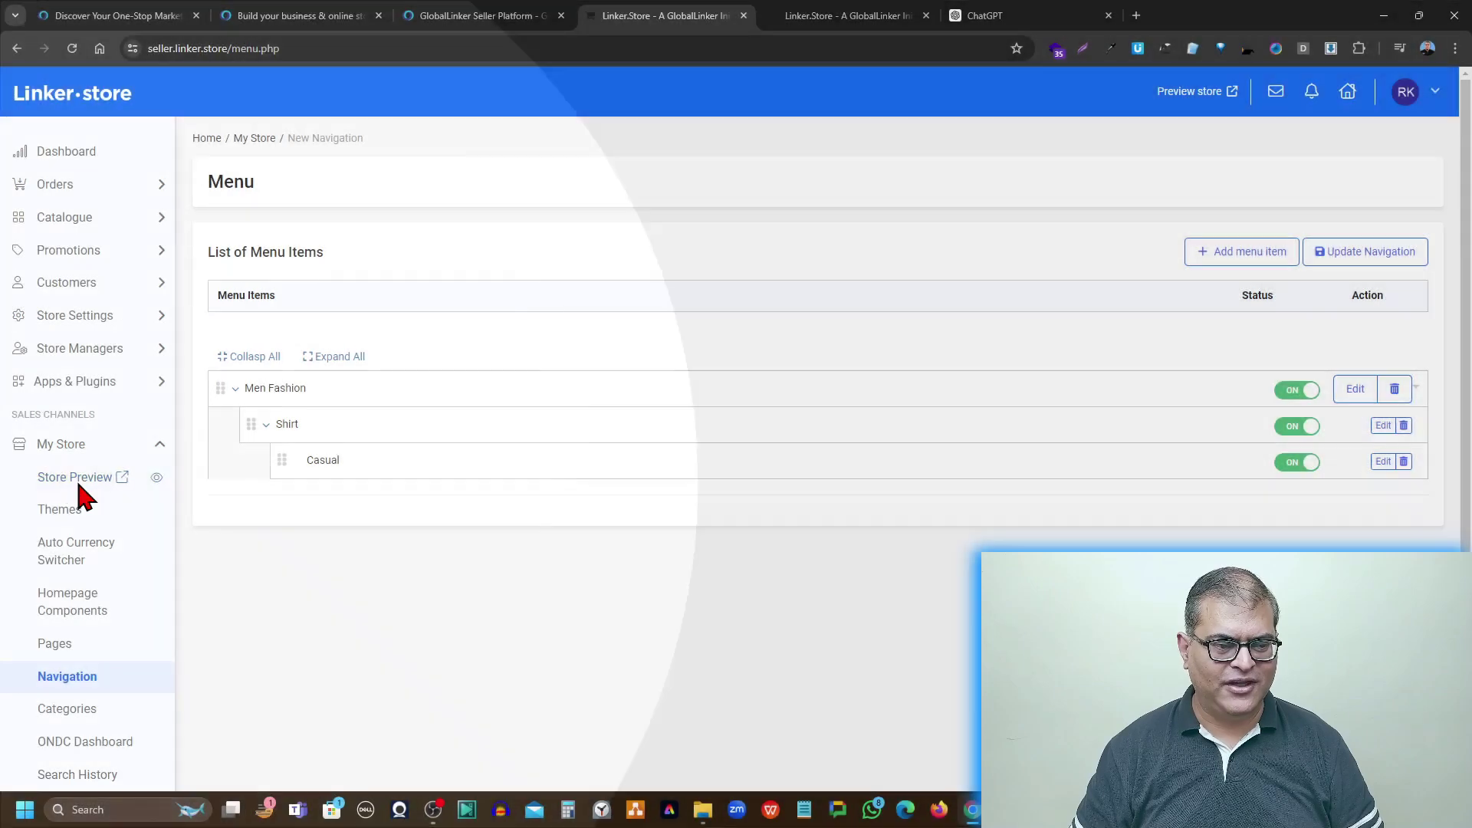
# Launch Store Preview to see the storefront, with Men Fashion in its header, in the Theme Editor.
pyautogui.click(76, 482)
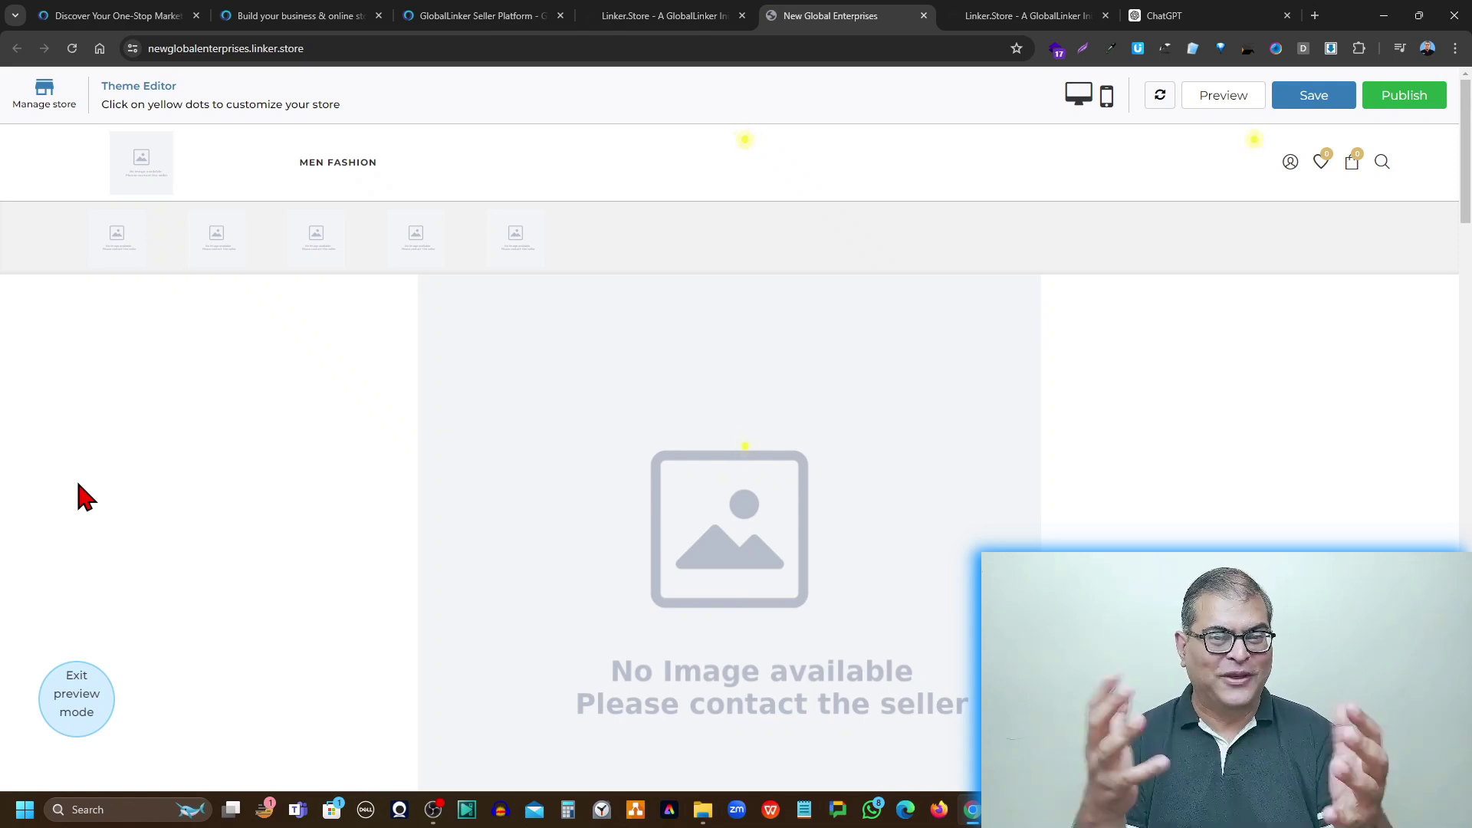
pyautogui.scroll(-4, 720, 581)
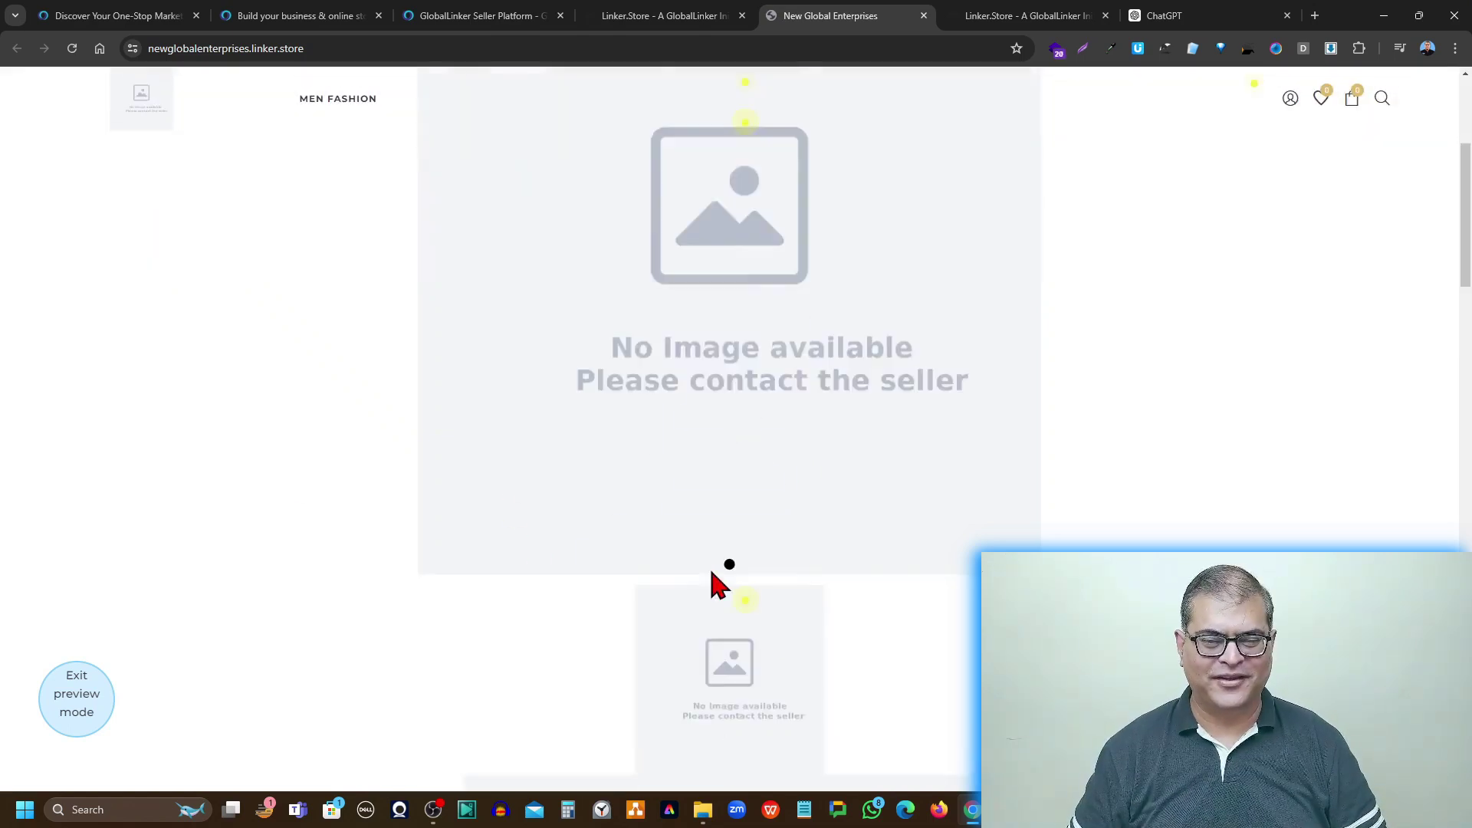
pyautogui.scroll(4, 716, 584)
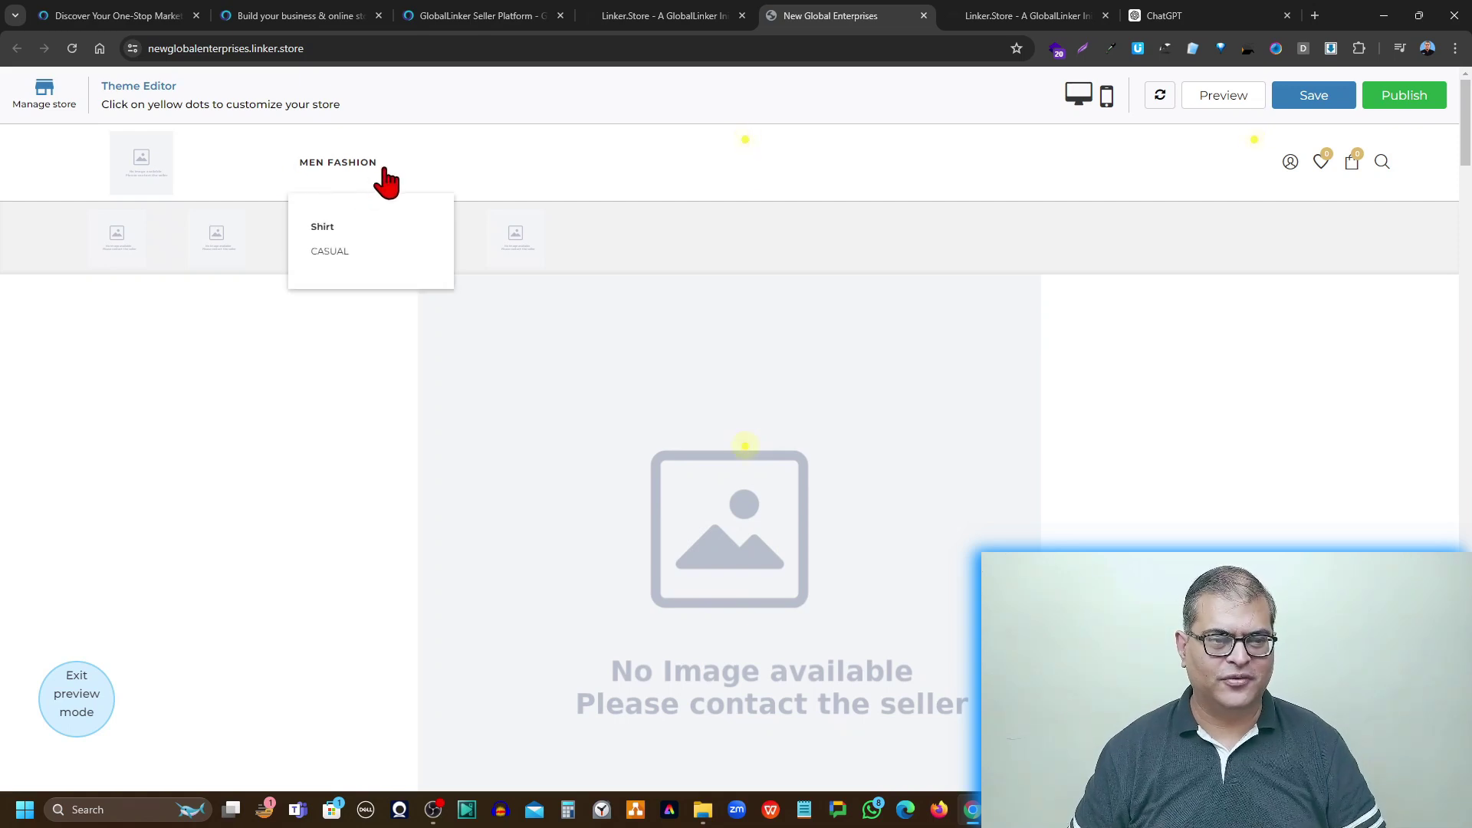
# Change the header's menu text colour to blue, RGBA(25, 81, 250).
pyautogui.click(745, 142)
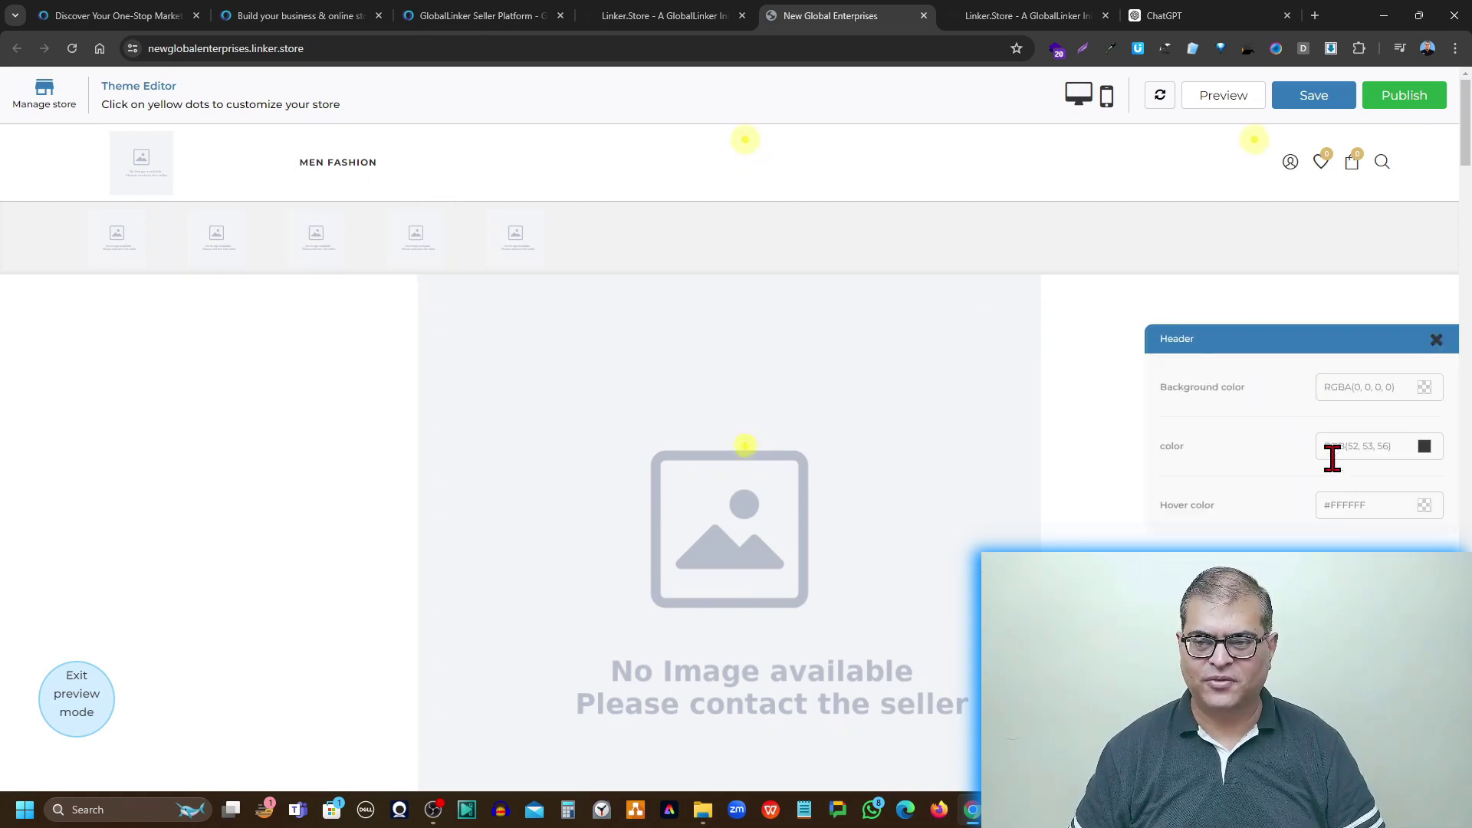
pyautogui.click(1400, 448)
pyautogui.moveTo(1389, 490); pyautogui.dragTo(1399, 447)
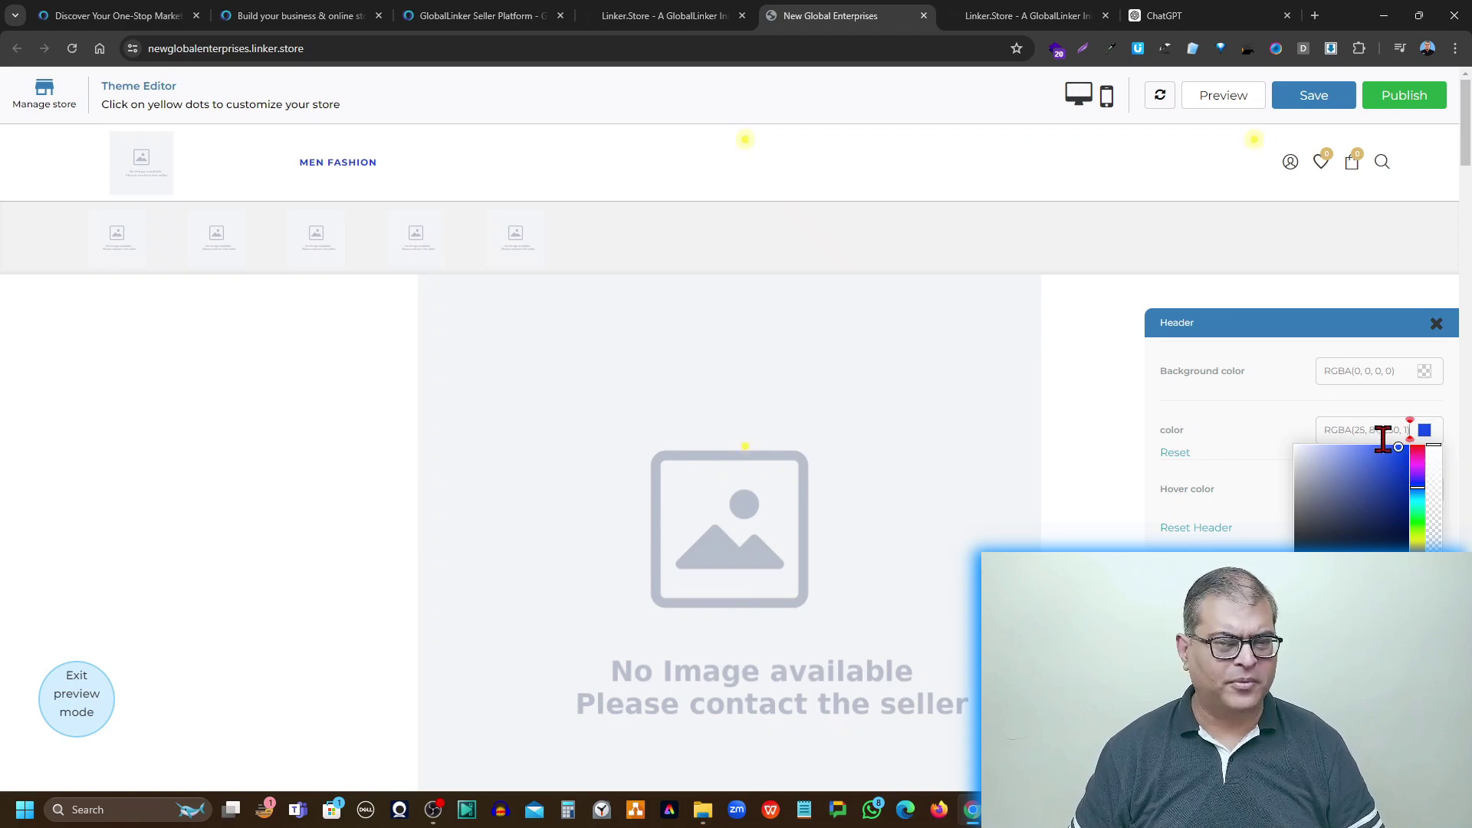
pyautogui.click(1437, 323)
pyautogui.moveTo(325, 171)
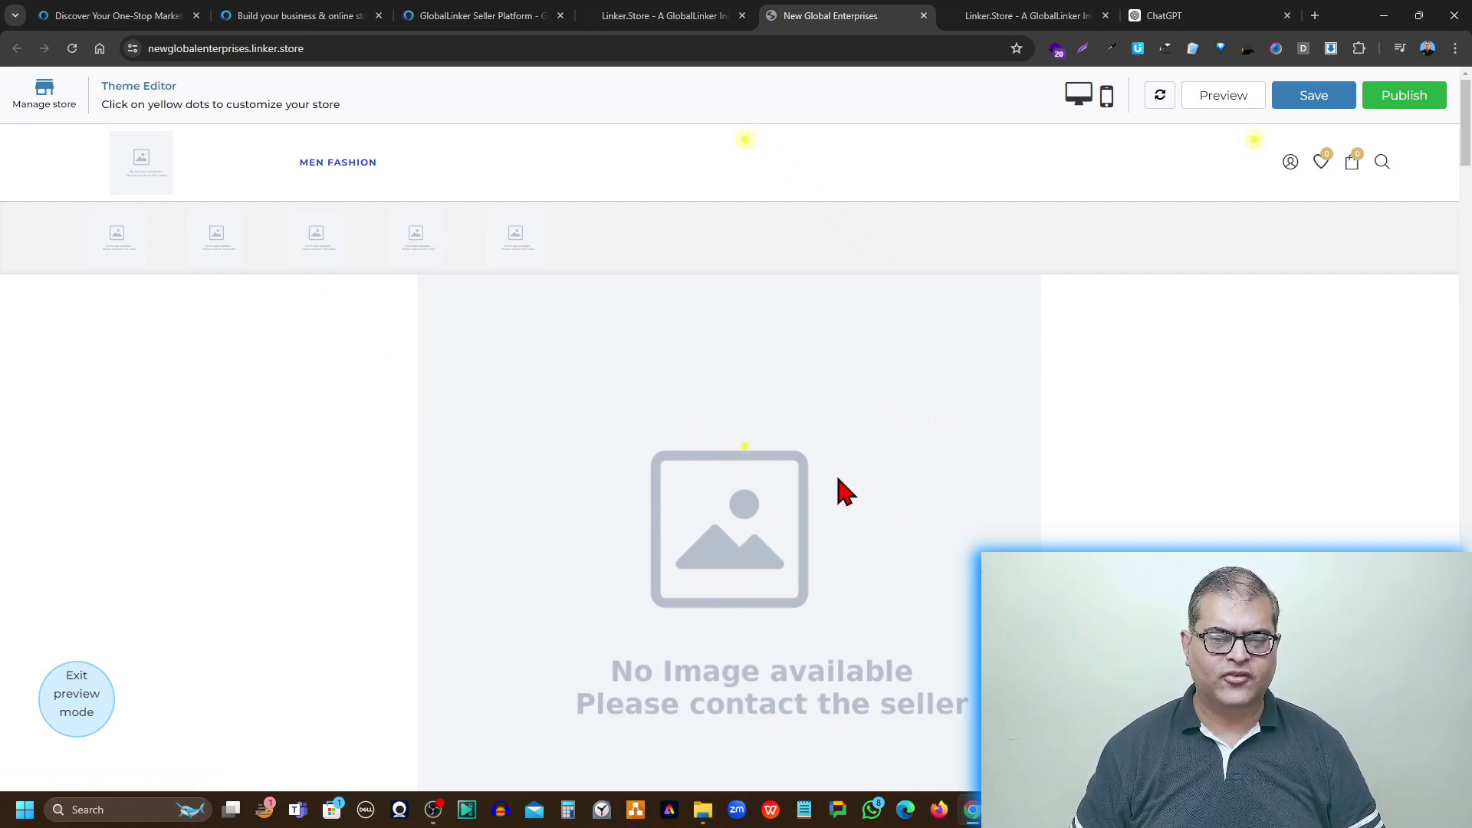
# Open the slideshow's Banner 1 desktop image picker in the Banners folder.
pyautogui.click(746, 448)
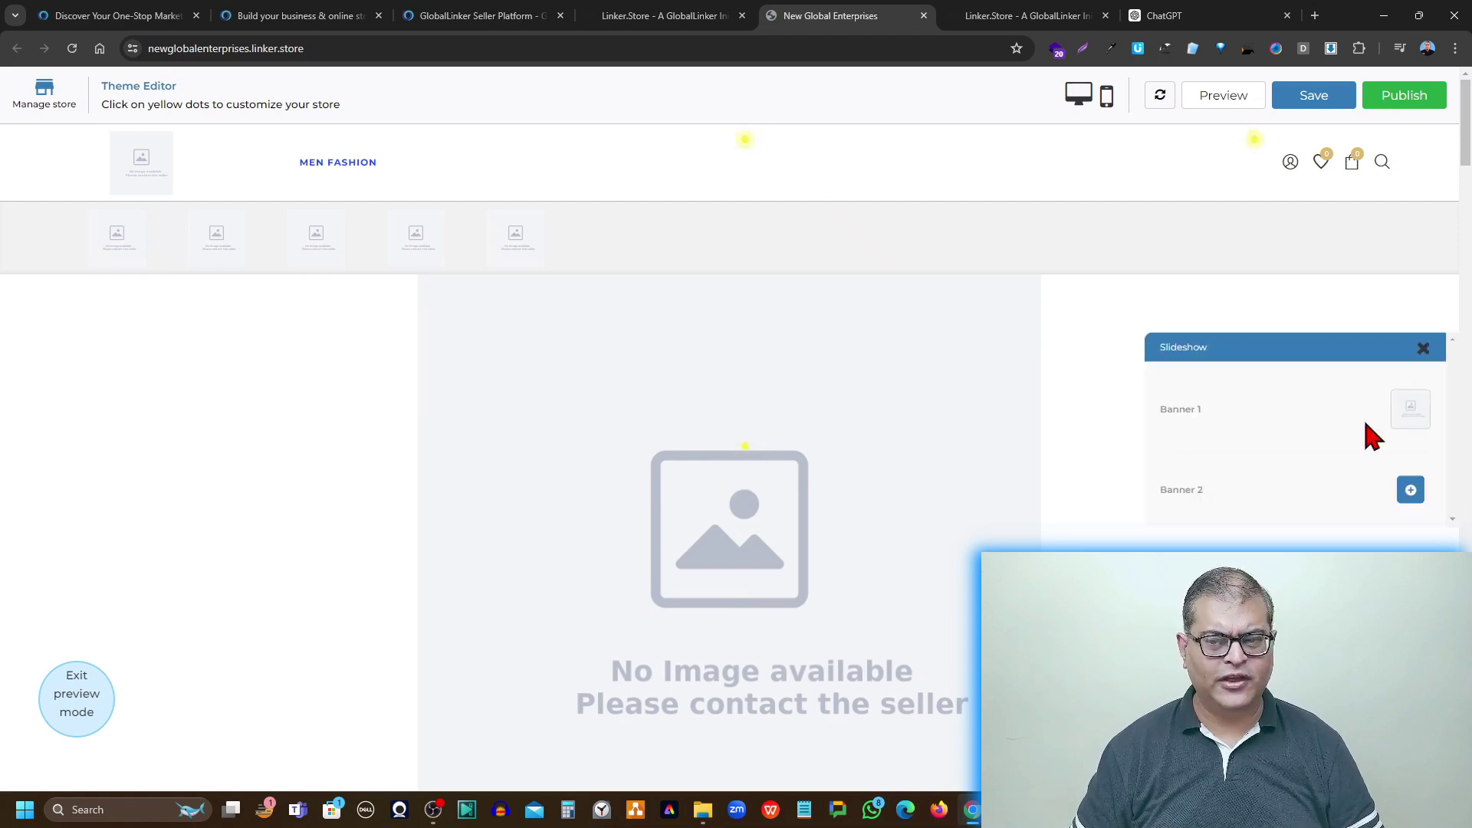
pyautogui.click(1414, 424)
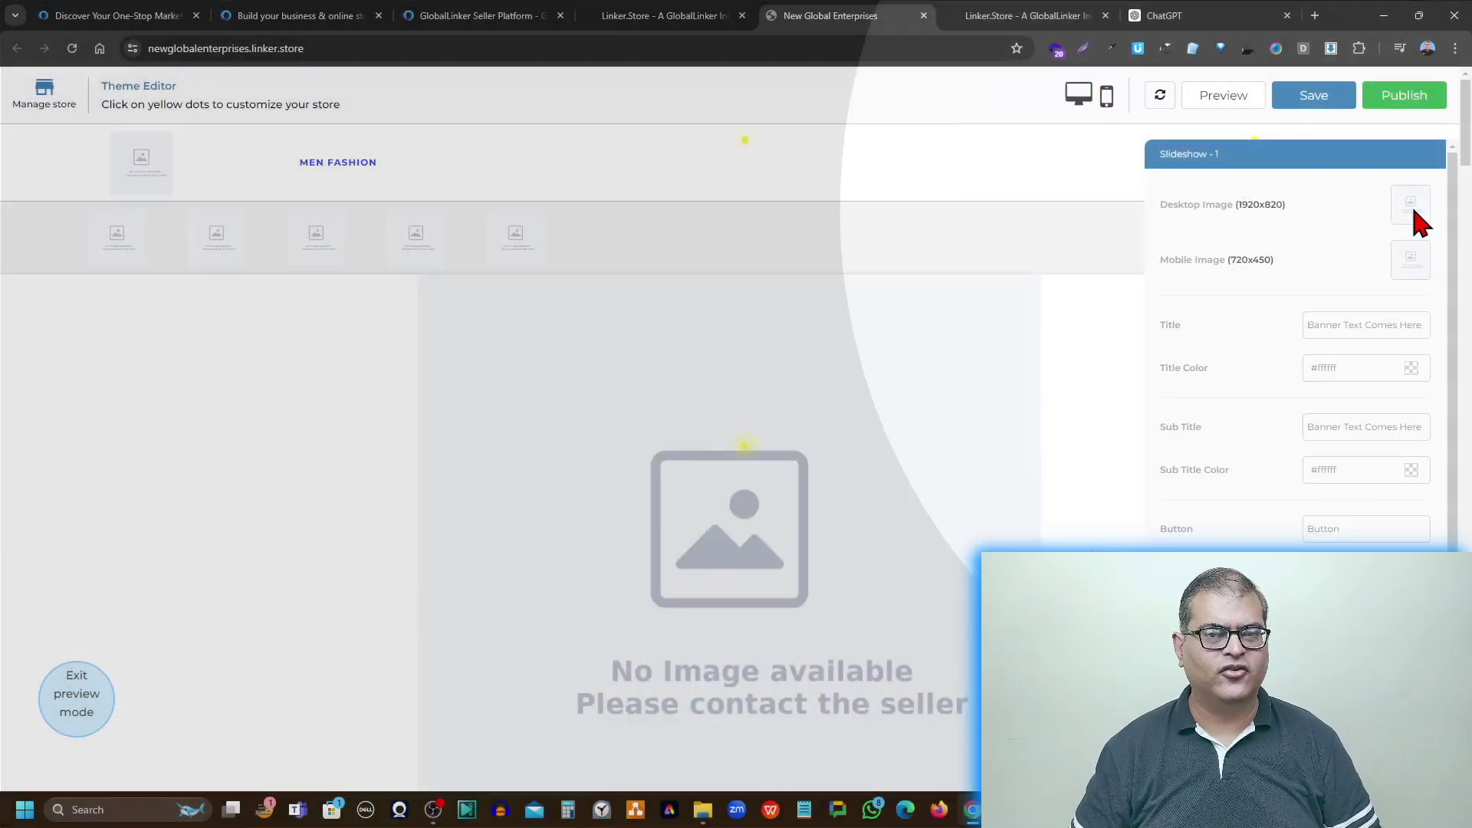
pyautogui.click(1413, 212)
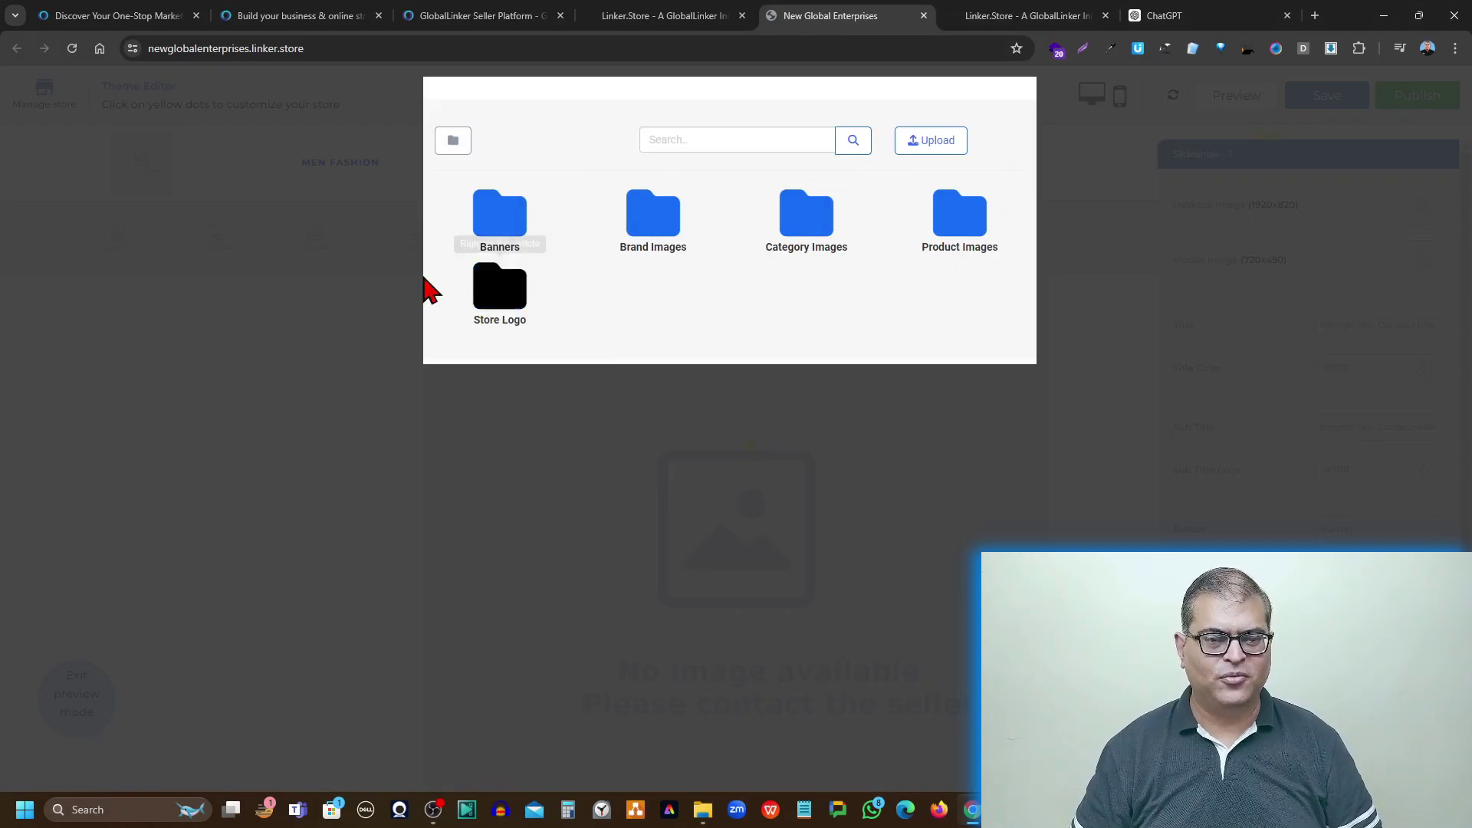
pyautogui.click(500, 230)
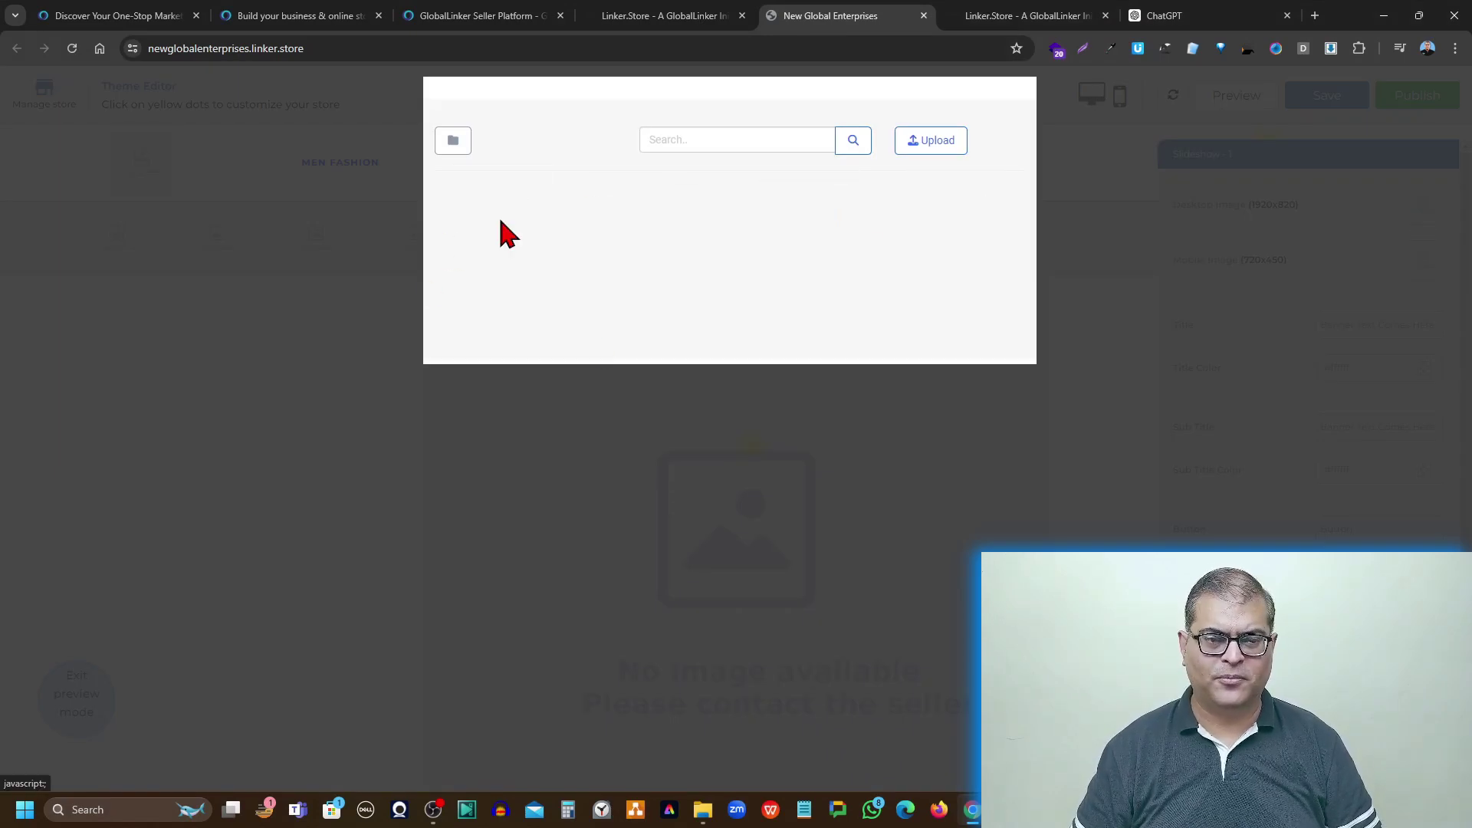
# Upload all six Main Banner images and choose the Fashion Trend picture as Banner 1's desktop image.
pyautogui.click(932, 149)
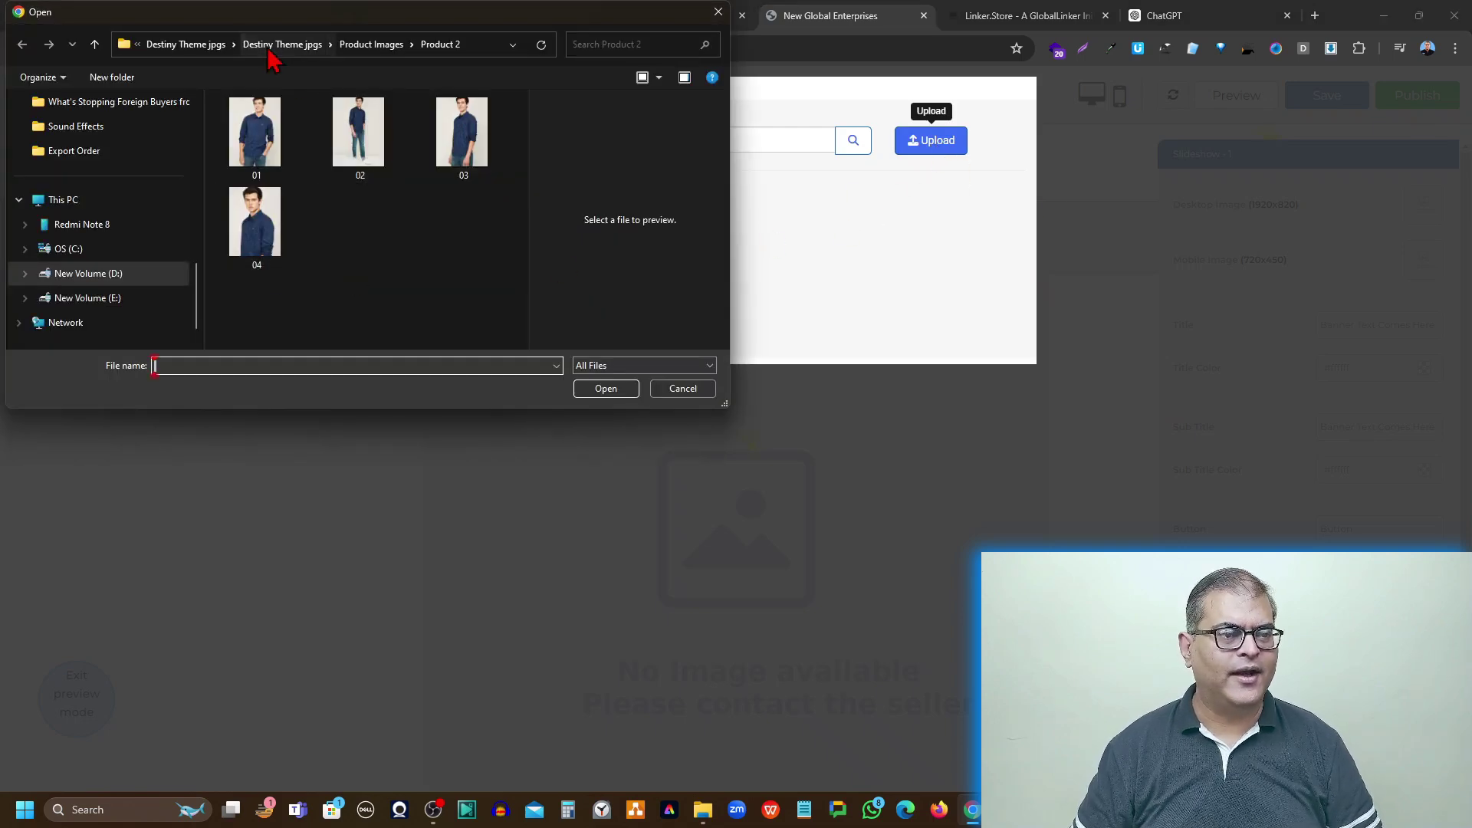
pyautogui.click(270, 49)
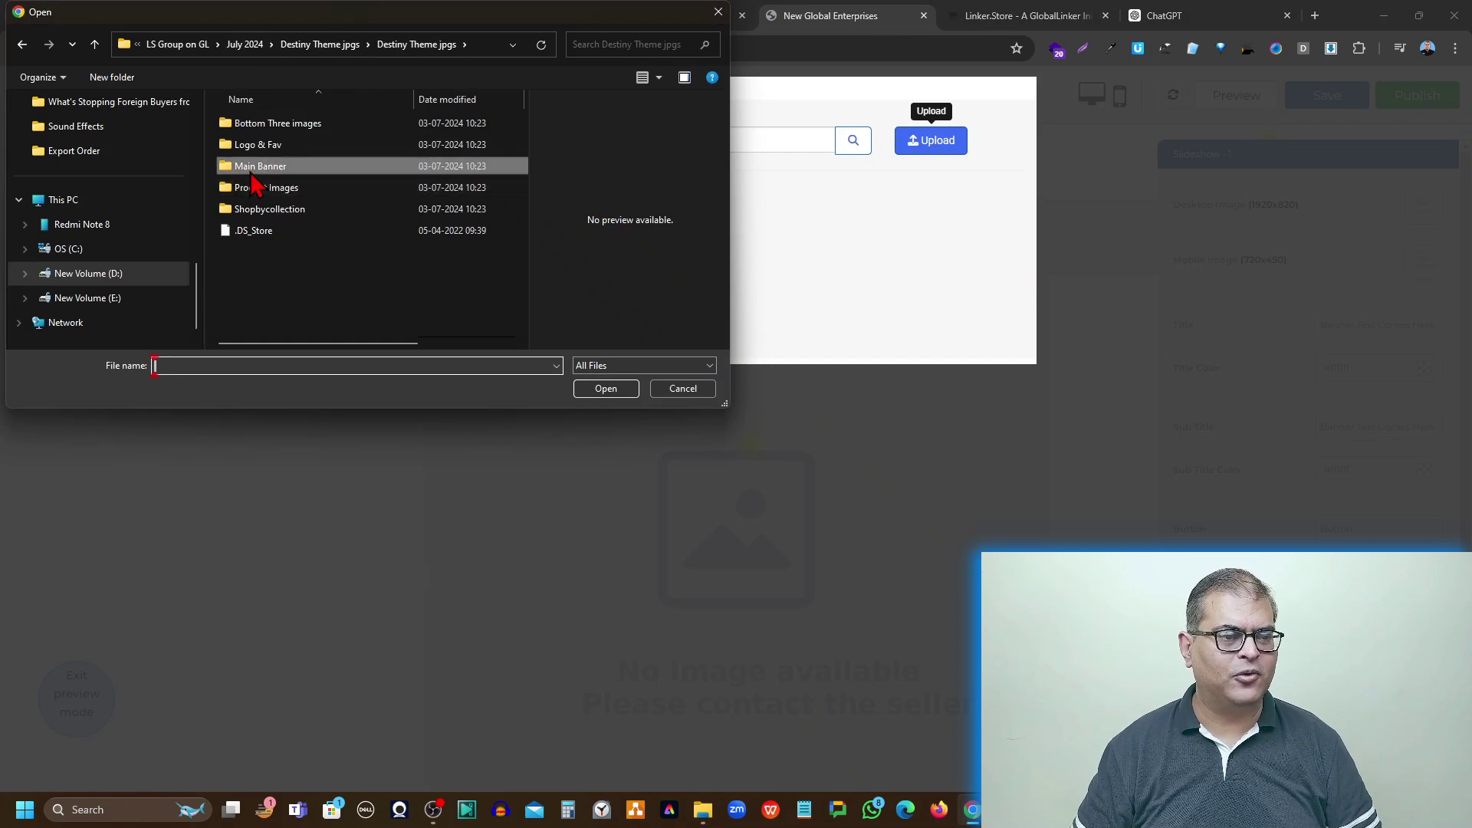
pyautogui.doubleClick(256, 185)
pyautogui.click(254, 169)
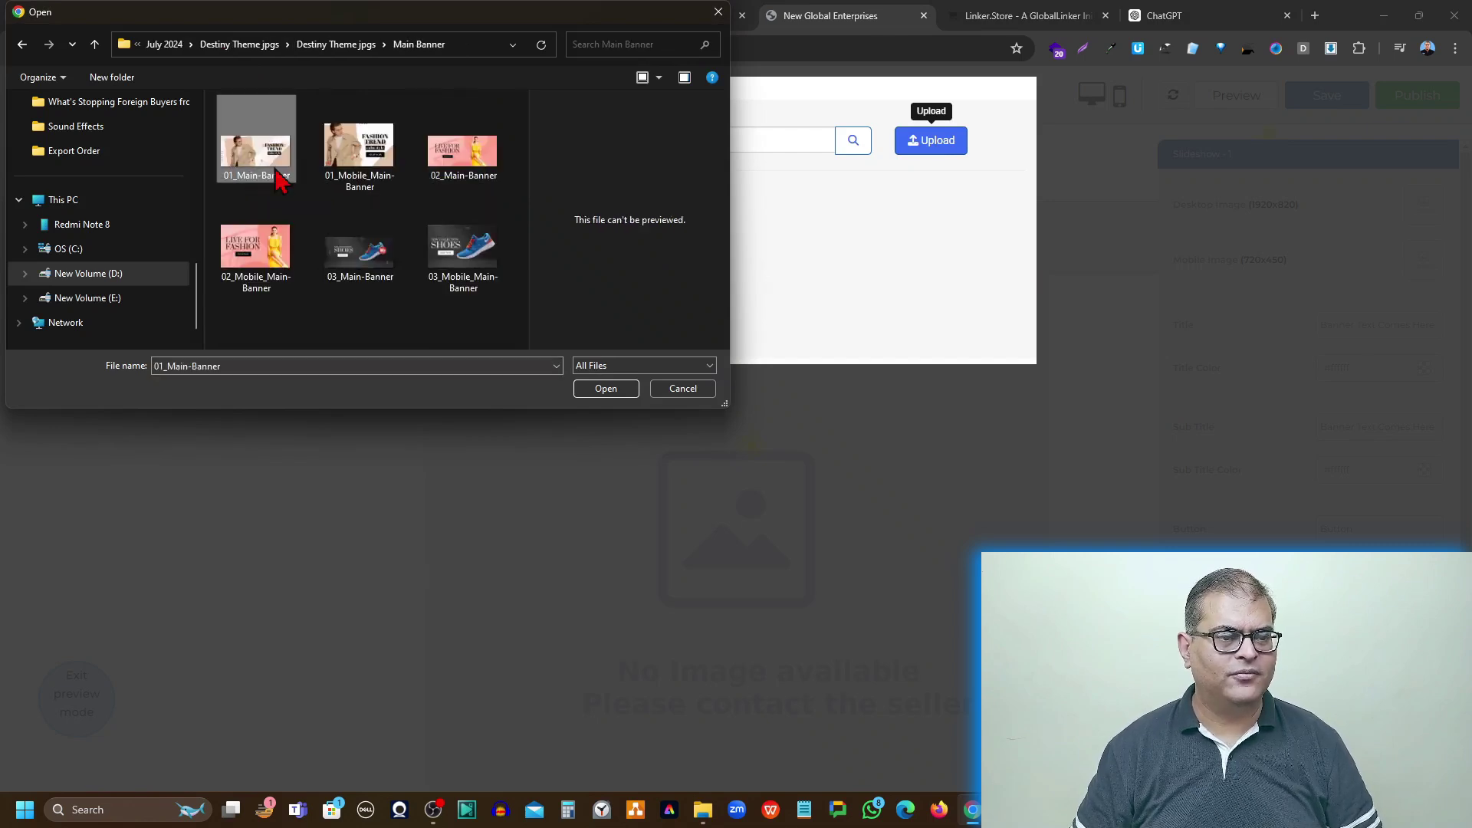
pyautogui.click(359, 157)
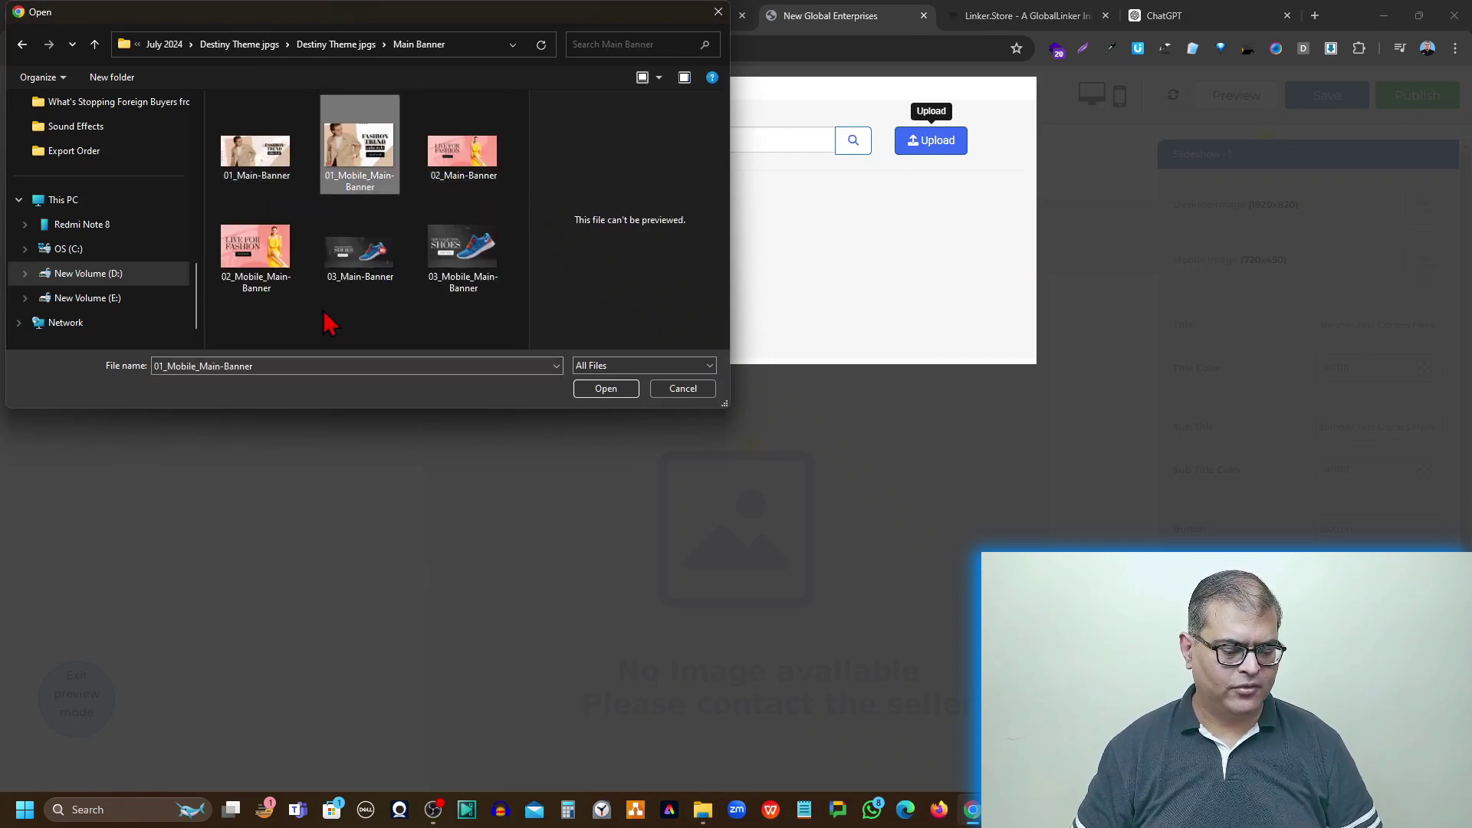
pyautogui.hotkey('ctrl', 'a')
pyautogui.click(610, 390)
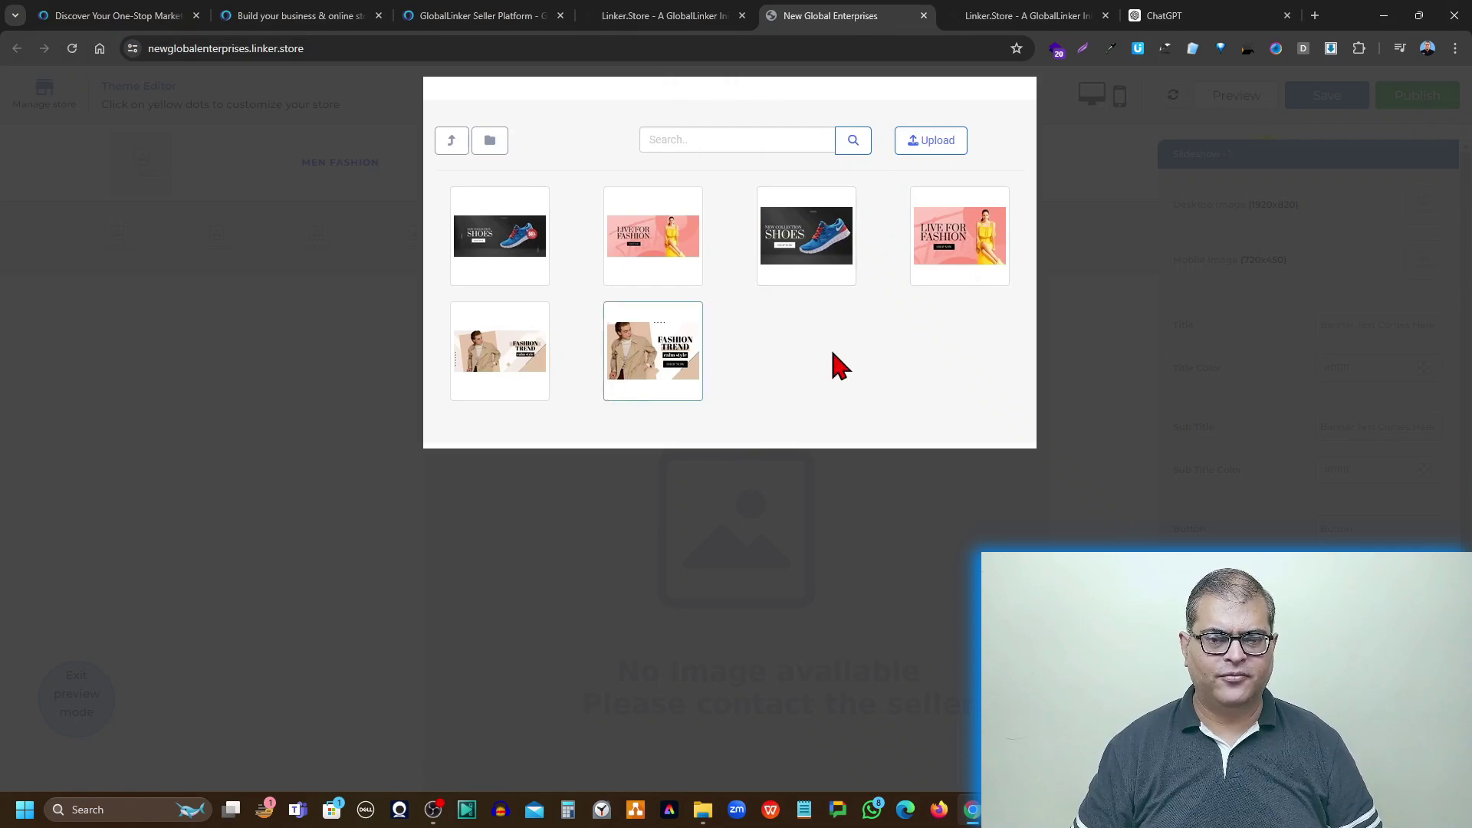
pyautogui.click(489, 376)
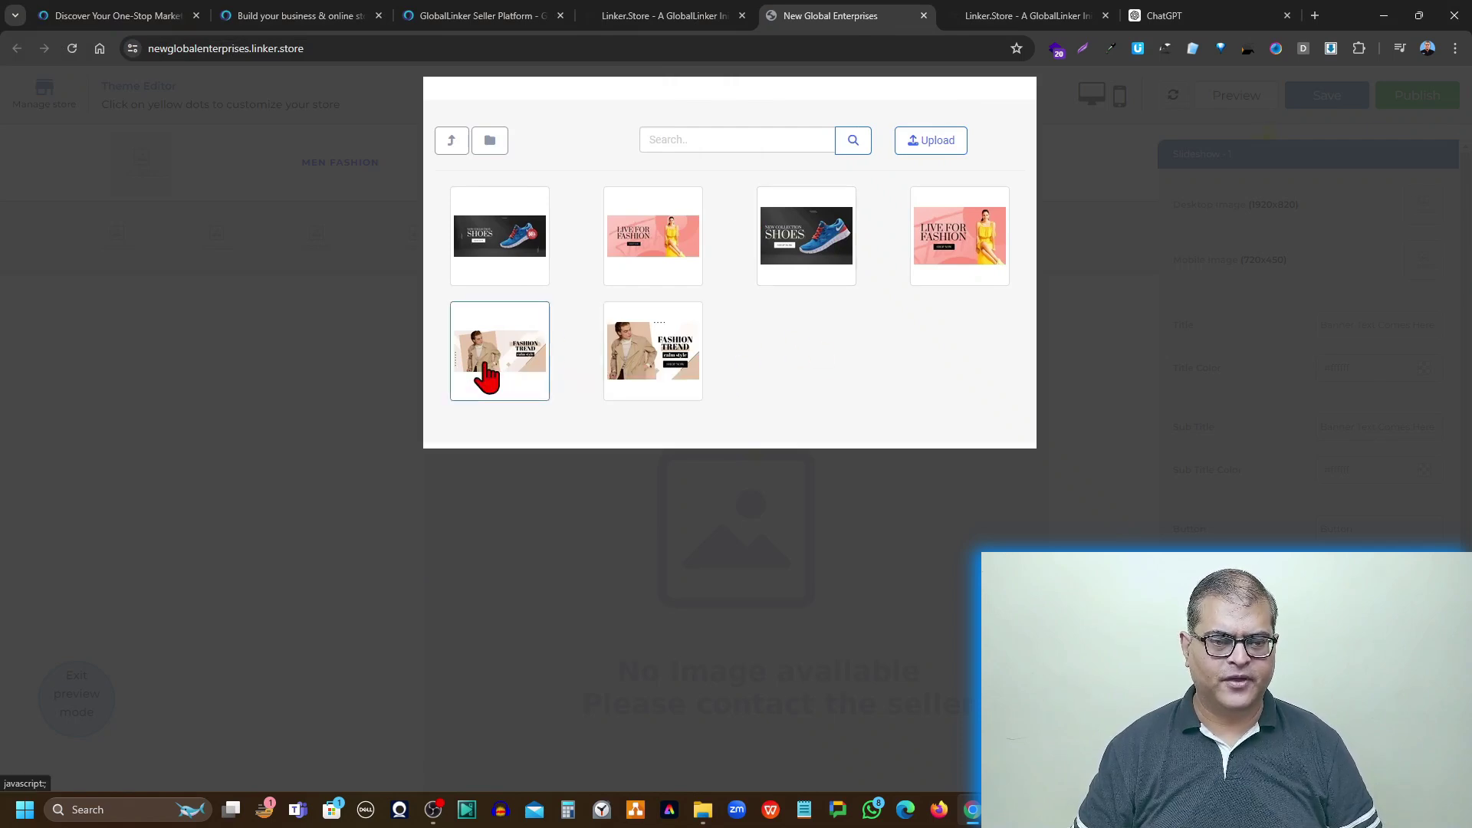
# Use the sixth uploaded image as Banner 1's mobile image.
pyautogui.click(1405, 283)
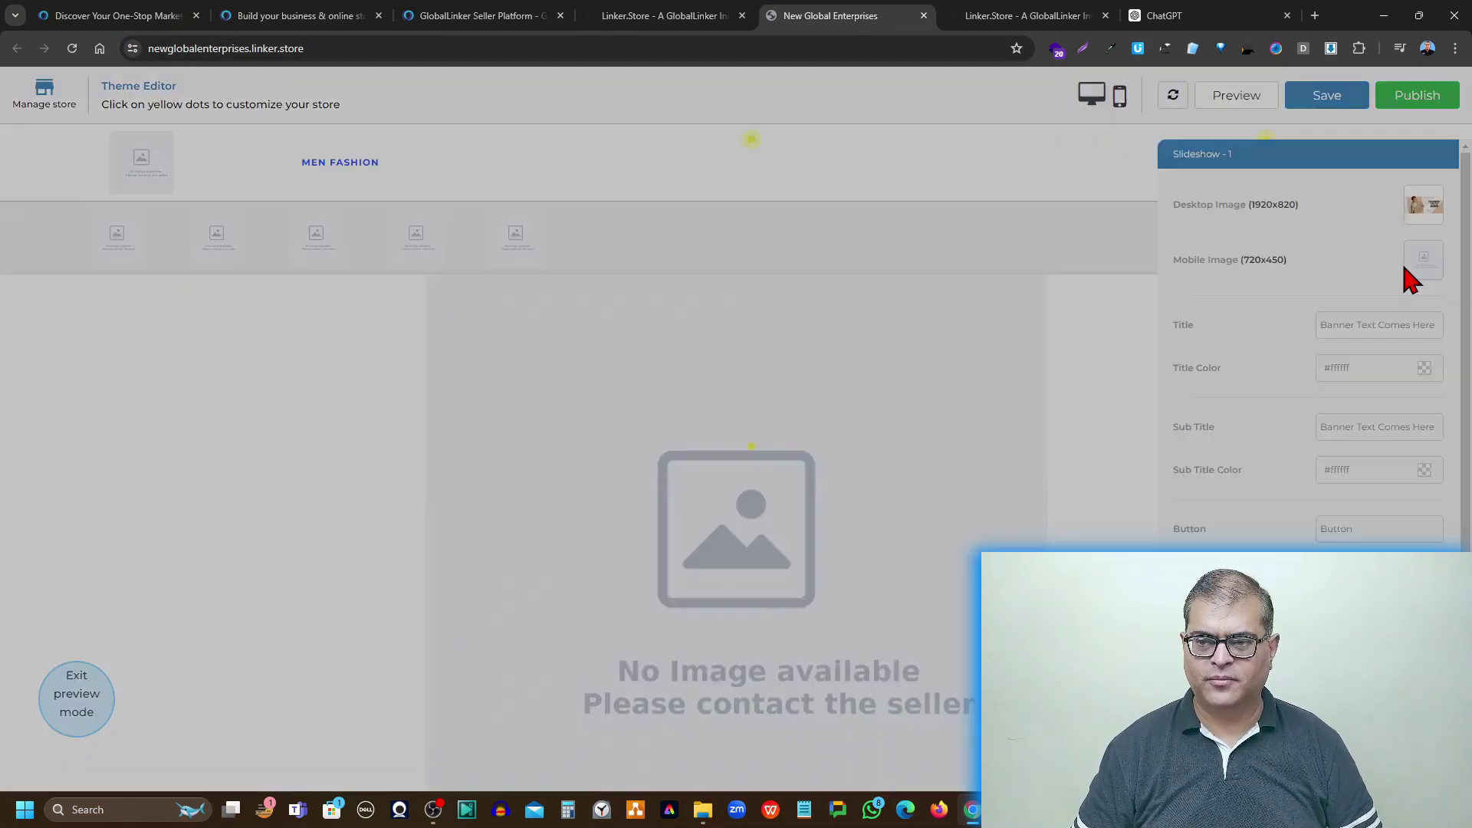
pyautogui.click(652, 345)
pyautogui.scroll(-3, 1351, 368)
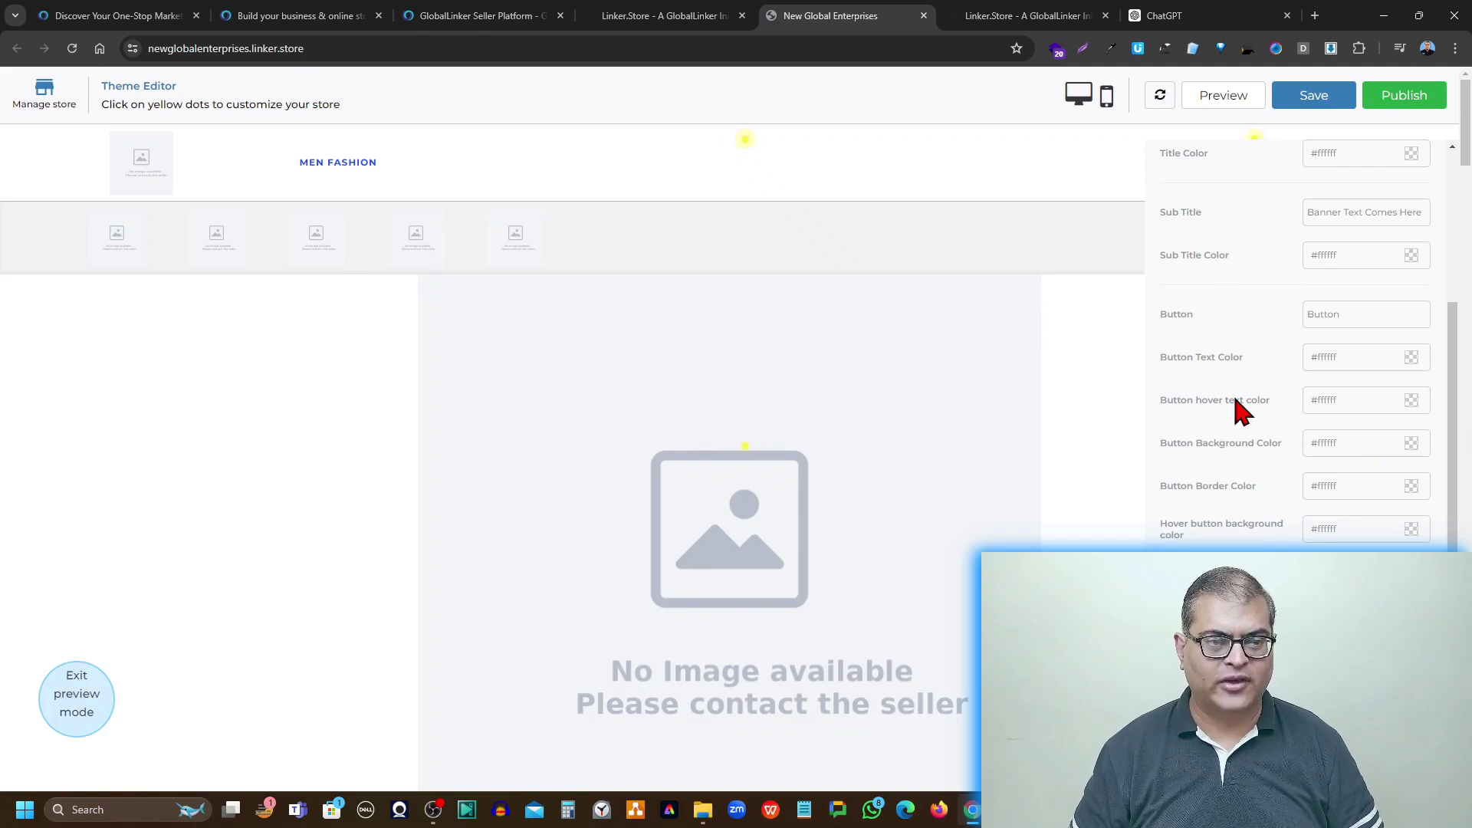
# Copy the link address of the storefront's Men Fashion > Casual menu entry.
pyautogui.moveTo(378, 172)
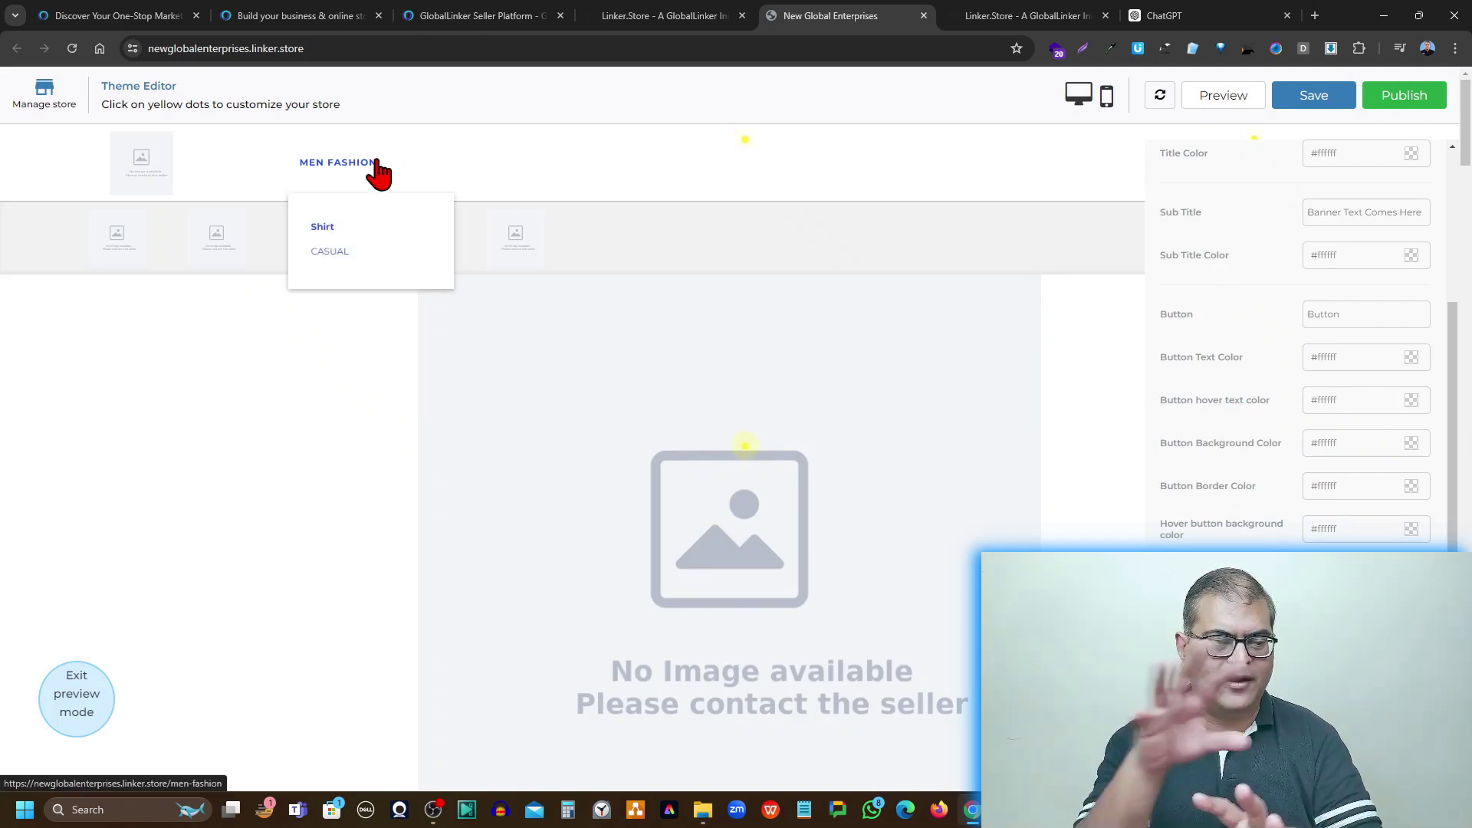
pyautogui.rightClick(326, 253)
pyautogui.click(377, 363)
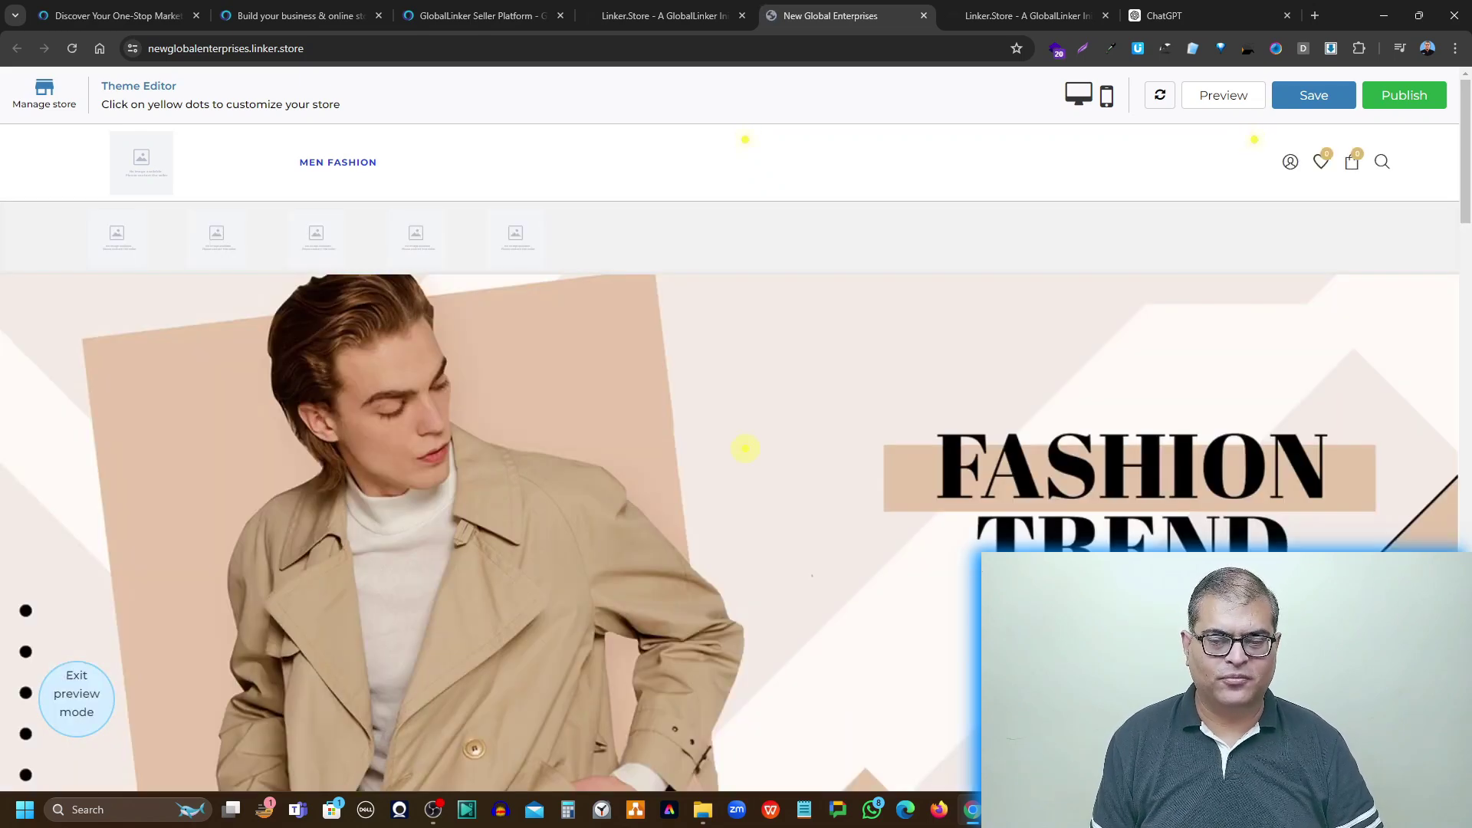
# Give slideshow Banner 2 Live for Fashion images for both desktop and mobile.
pyautogui.scroll(-3, 800, 388)
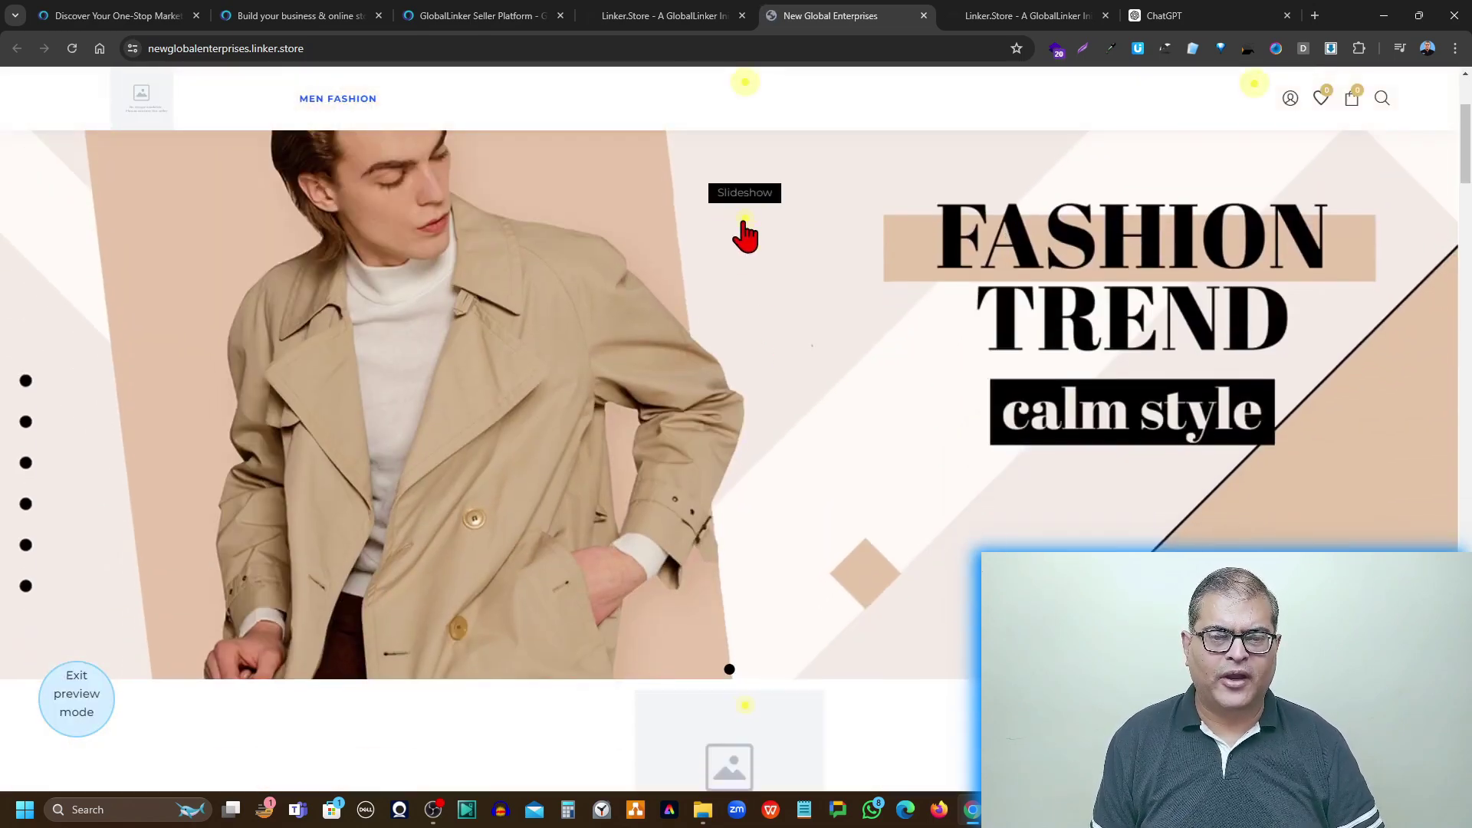
pyautogui.click(744, 224)
pyautogui.click(1409, 492)
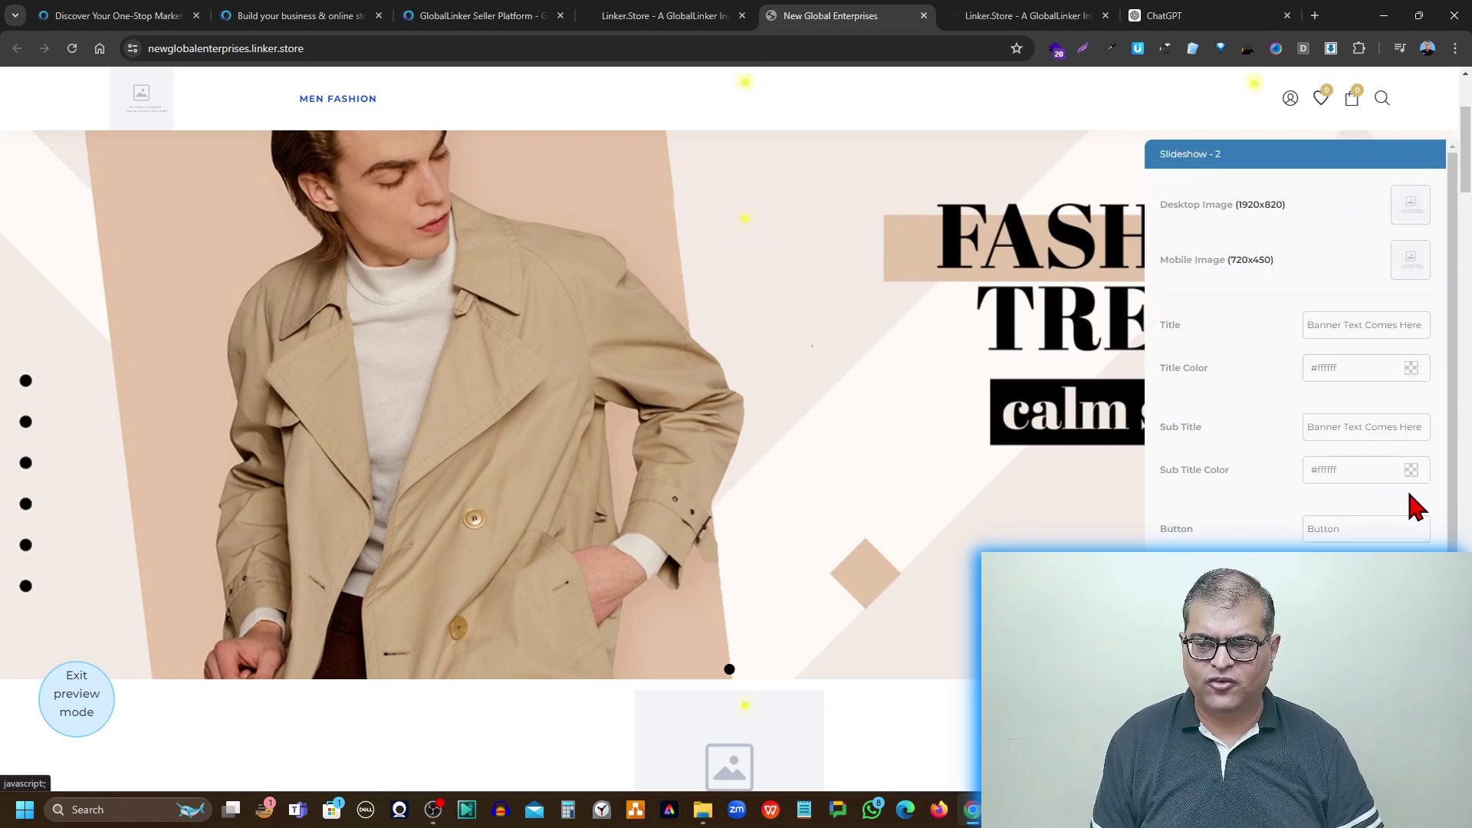
pyautogui.click(1409, 209)
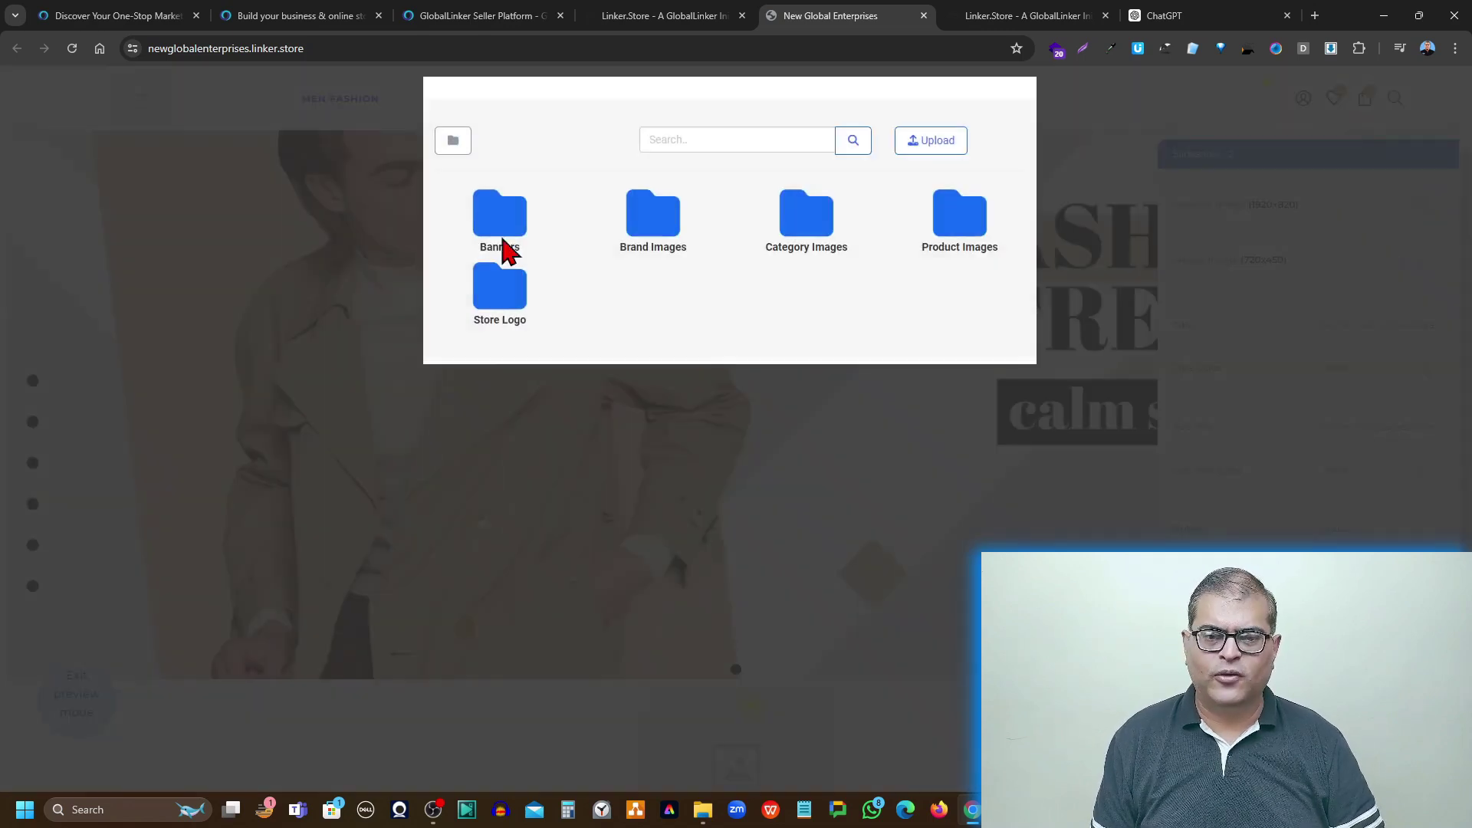
pyautogui.doubleClick(515, 229)
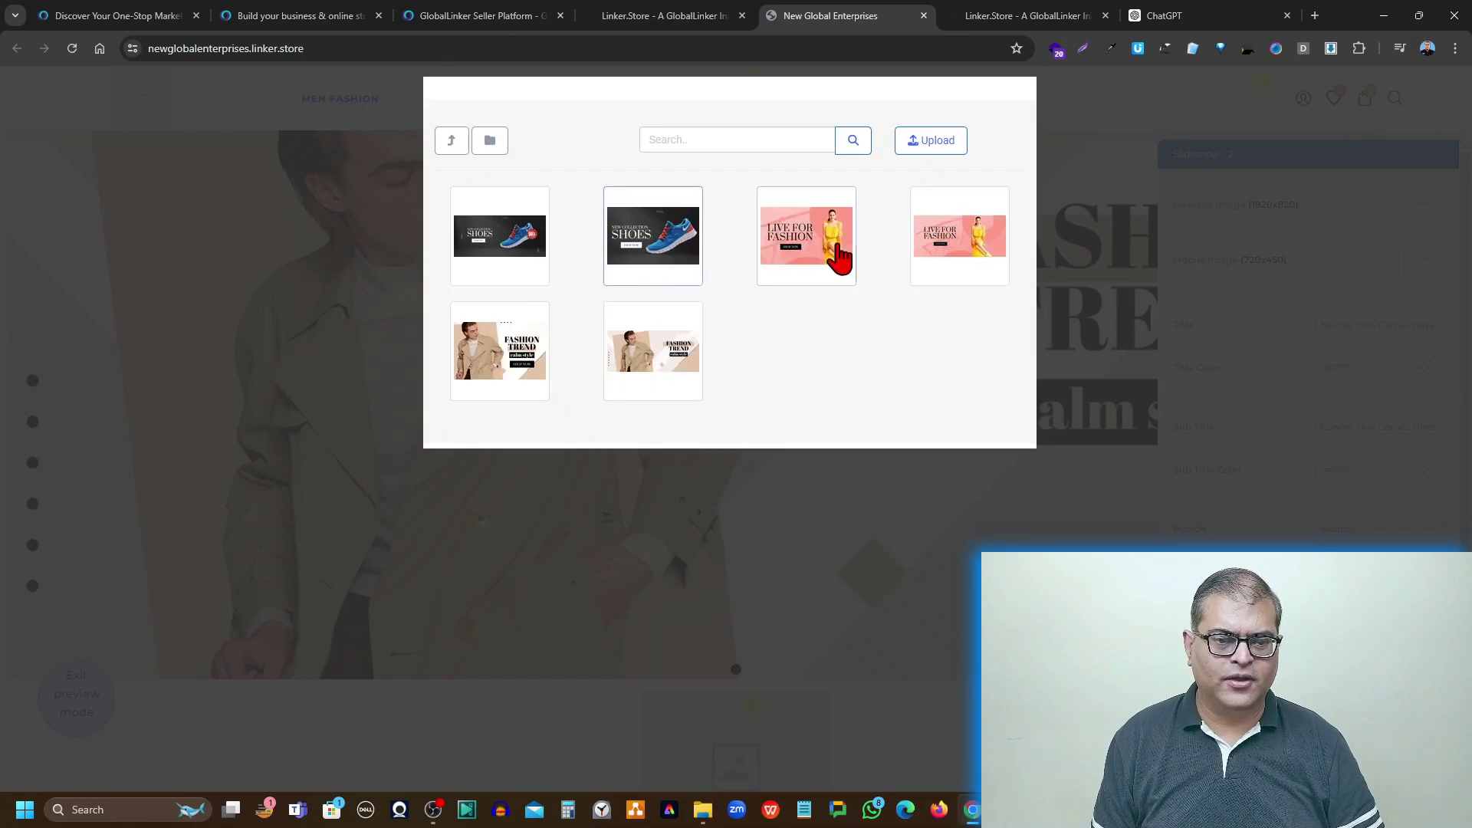
pyautogui.click(967, 253)
pyautogui.click(1417, 267)
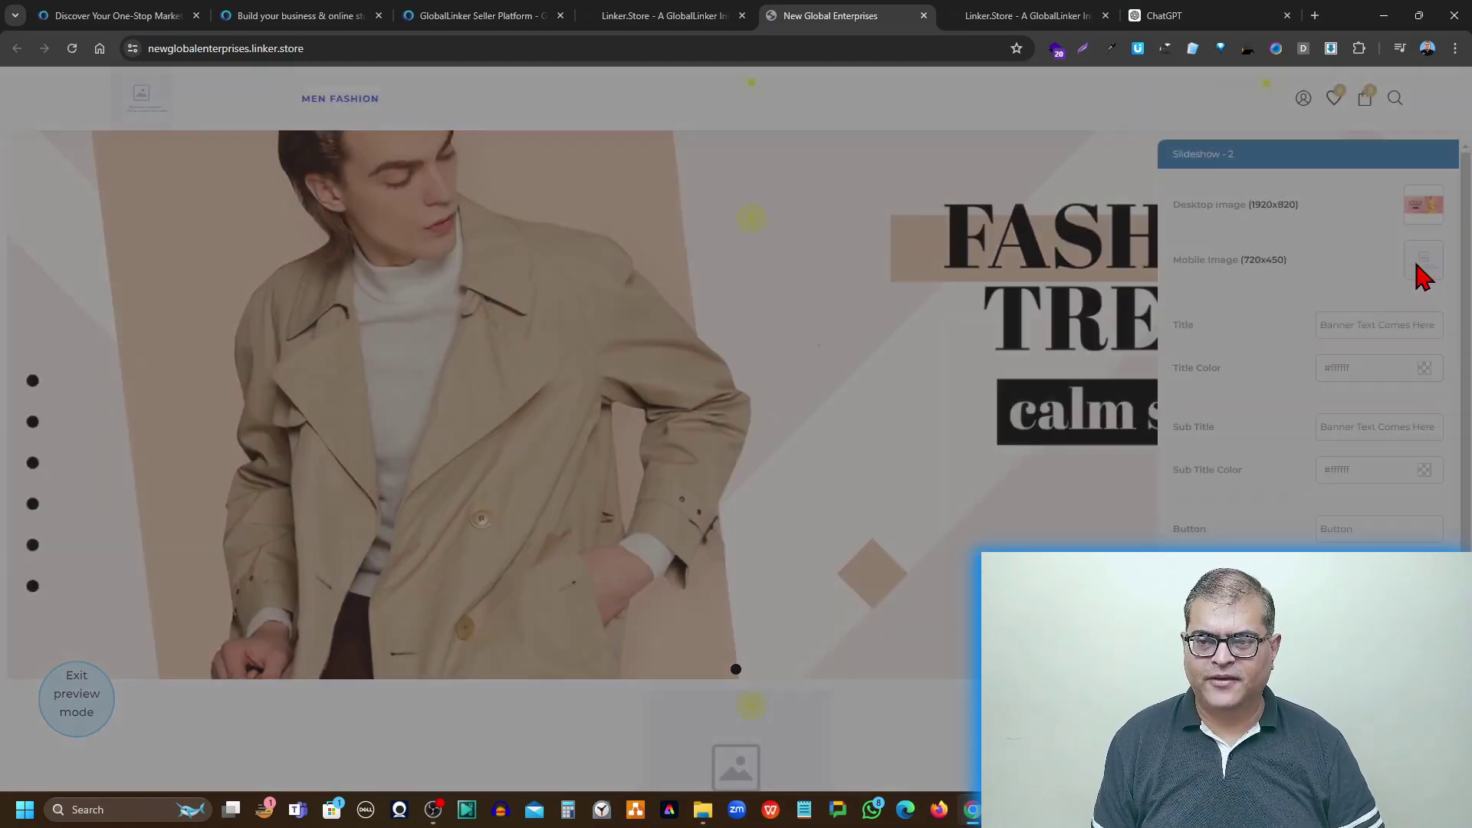
pyautogui.click(818, 256)
pyautogui.scroll(-3, 1338, 528)
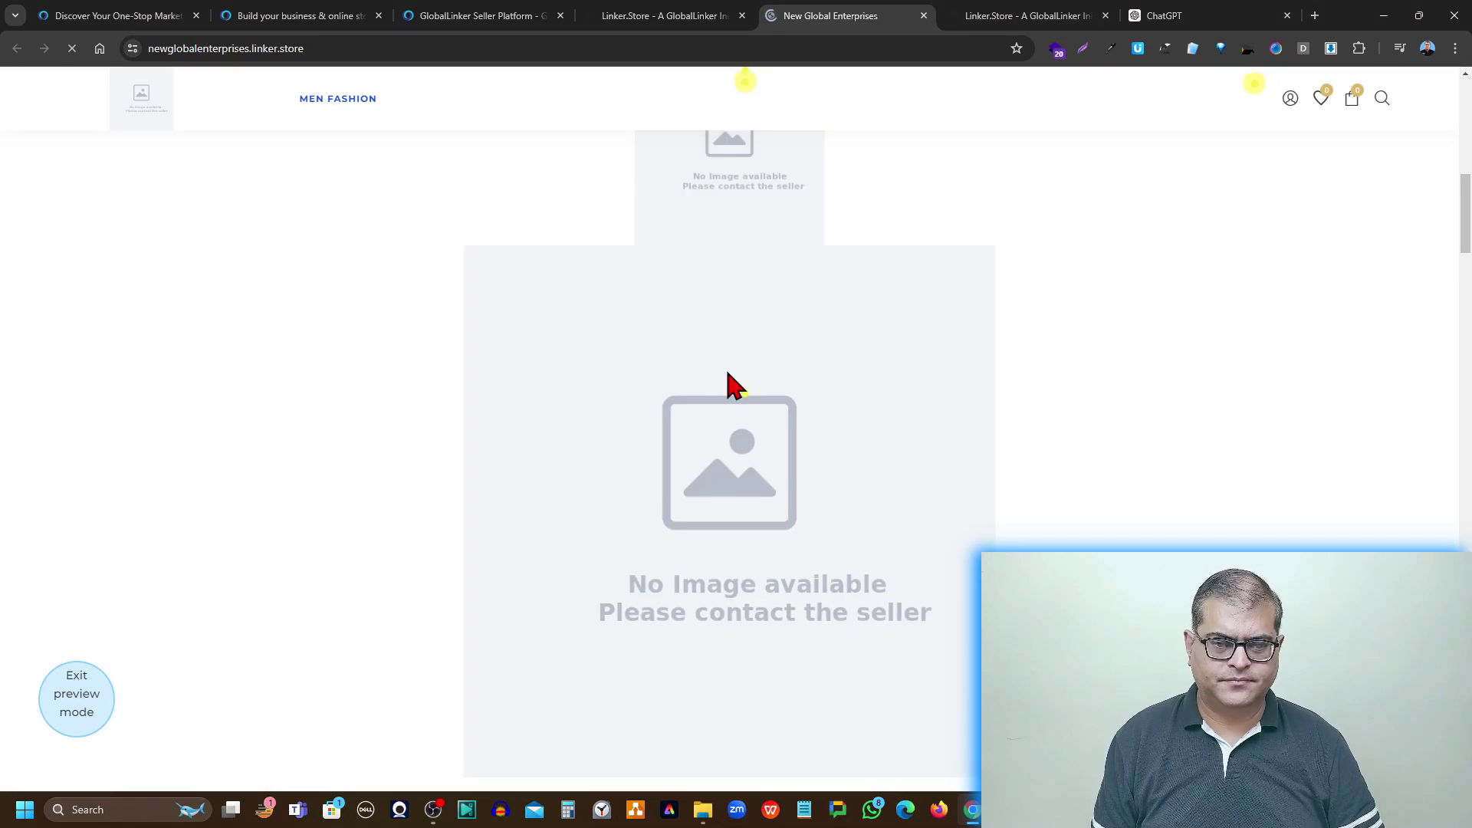
# Give Banner 3 the first Shoes banner for desktop and the second for mobile.
pyautogui.scroll(6, 722, 392)
pyautogui.scroll(4, 725, 406)
pyautogui.click(742, 370)
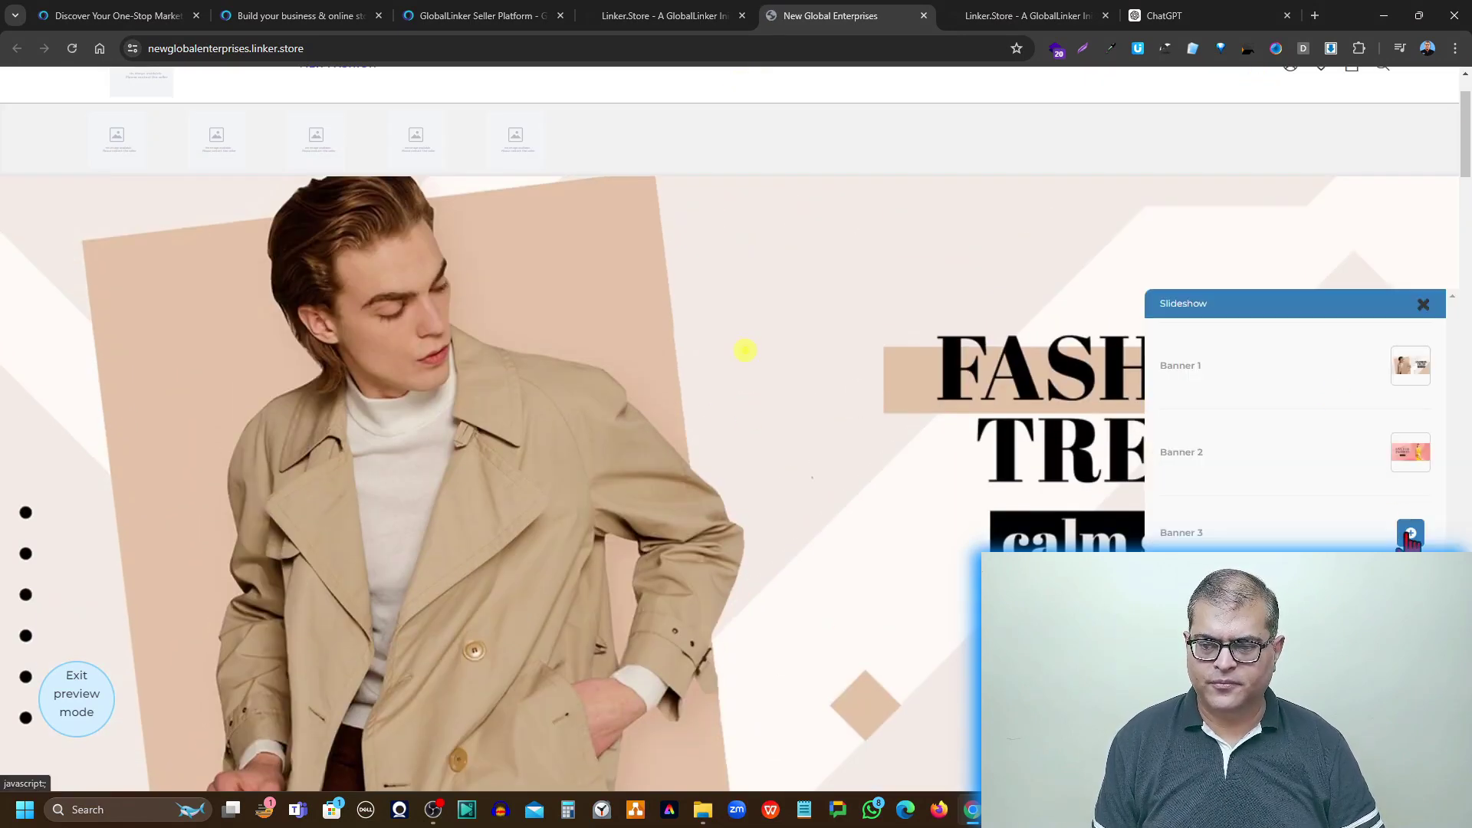
pyautogui.click(1410, 532)
pyautogui.click(1417, 211)
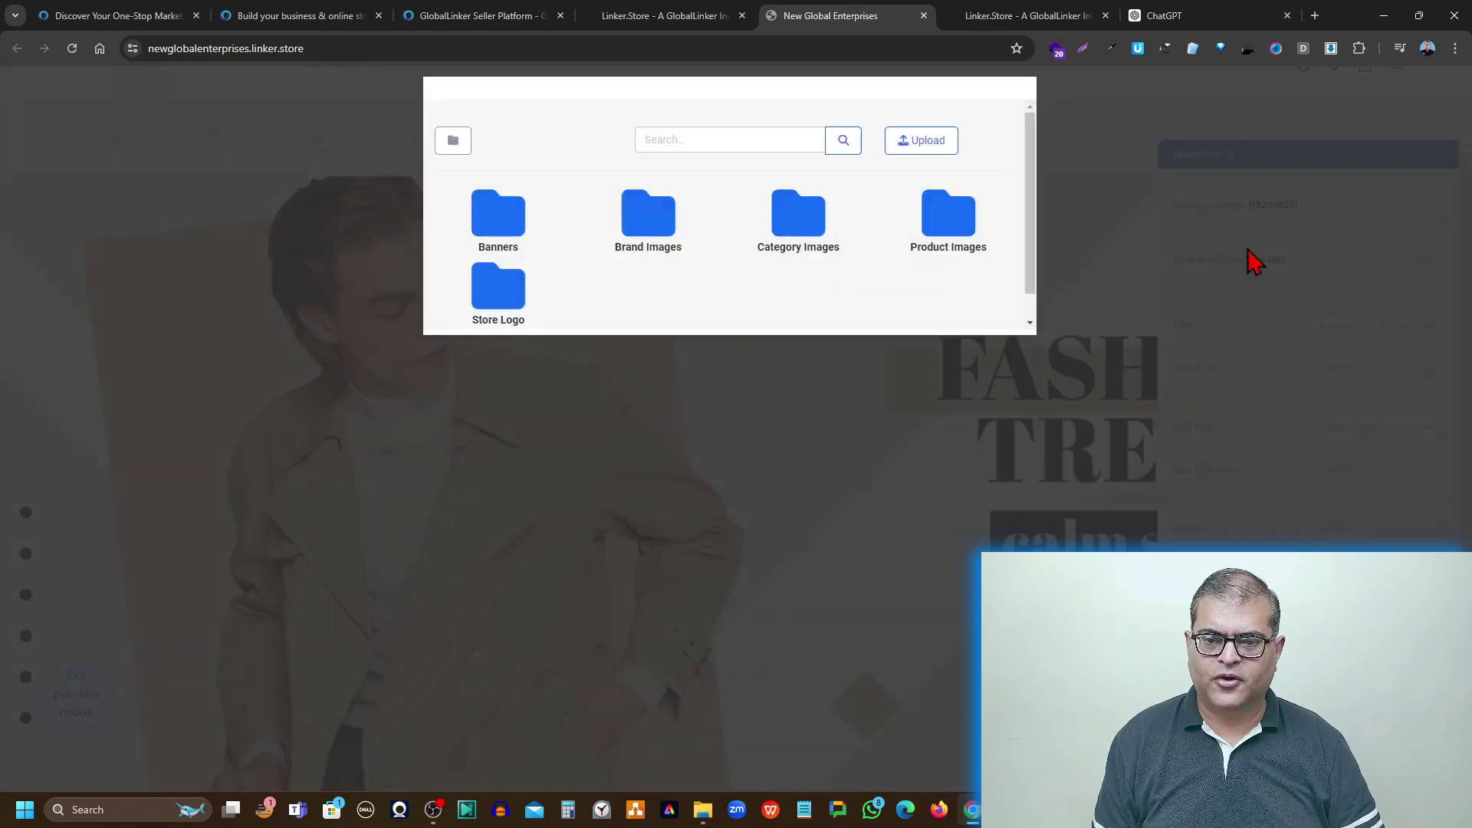
pyautogui.click(506, 226)
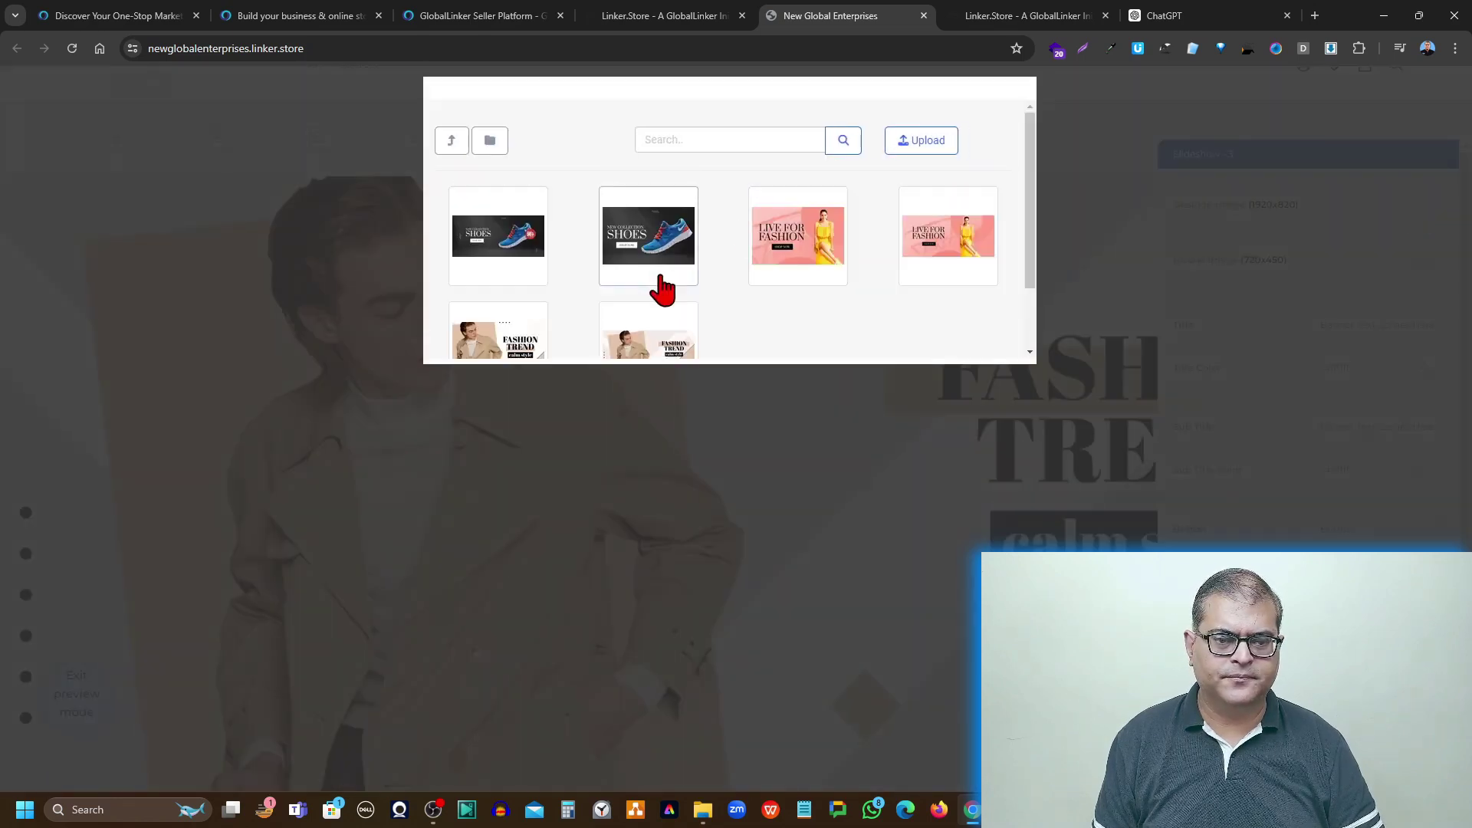
pyautogui.click(485, 261)
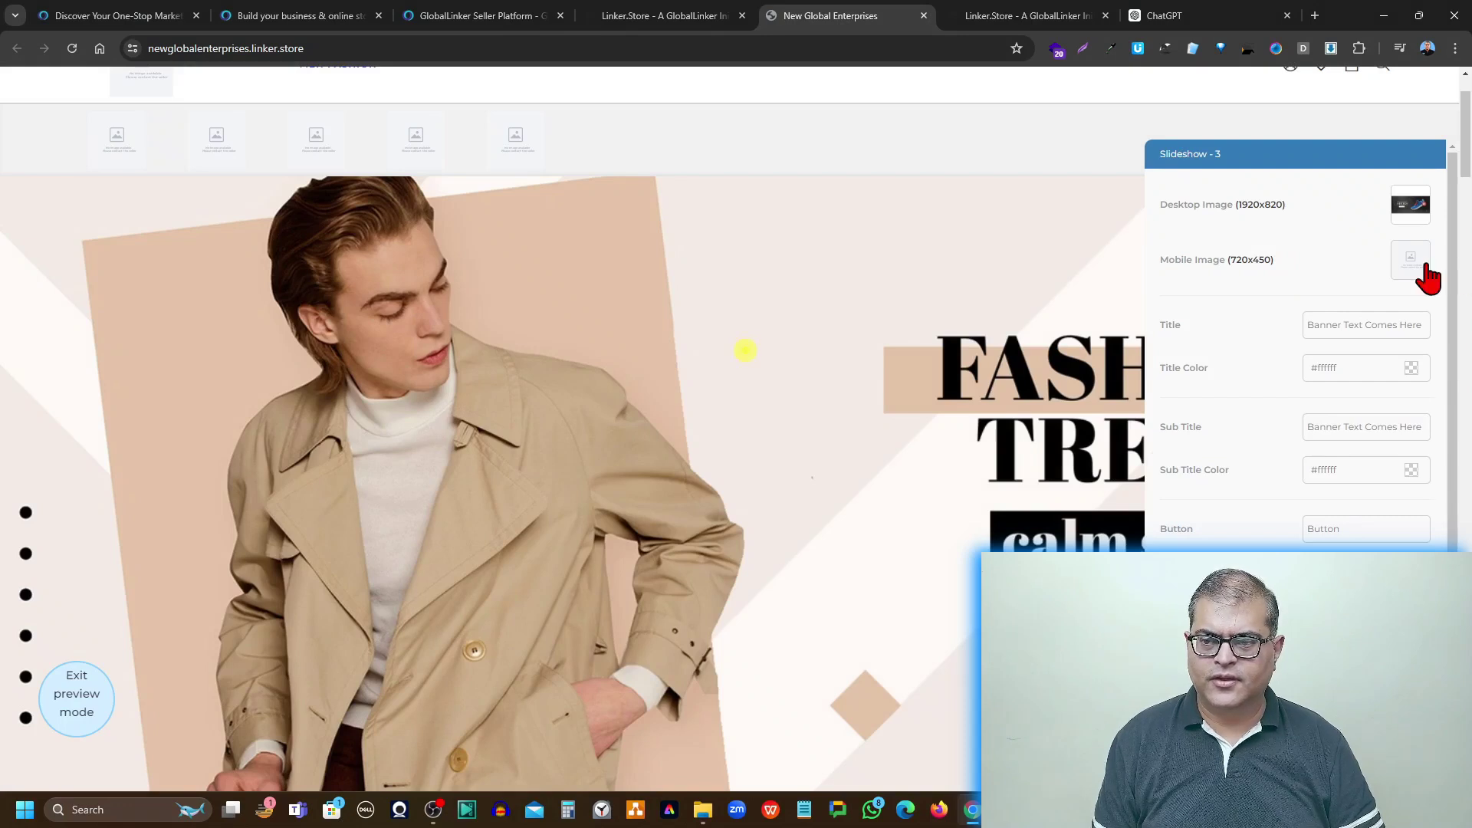
pyautogui.click(1411, 261)
pyautogui.click(647, 264)
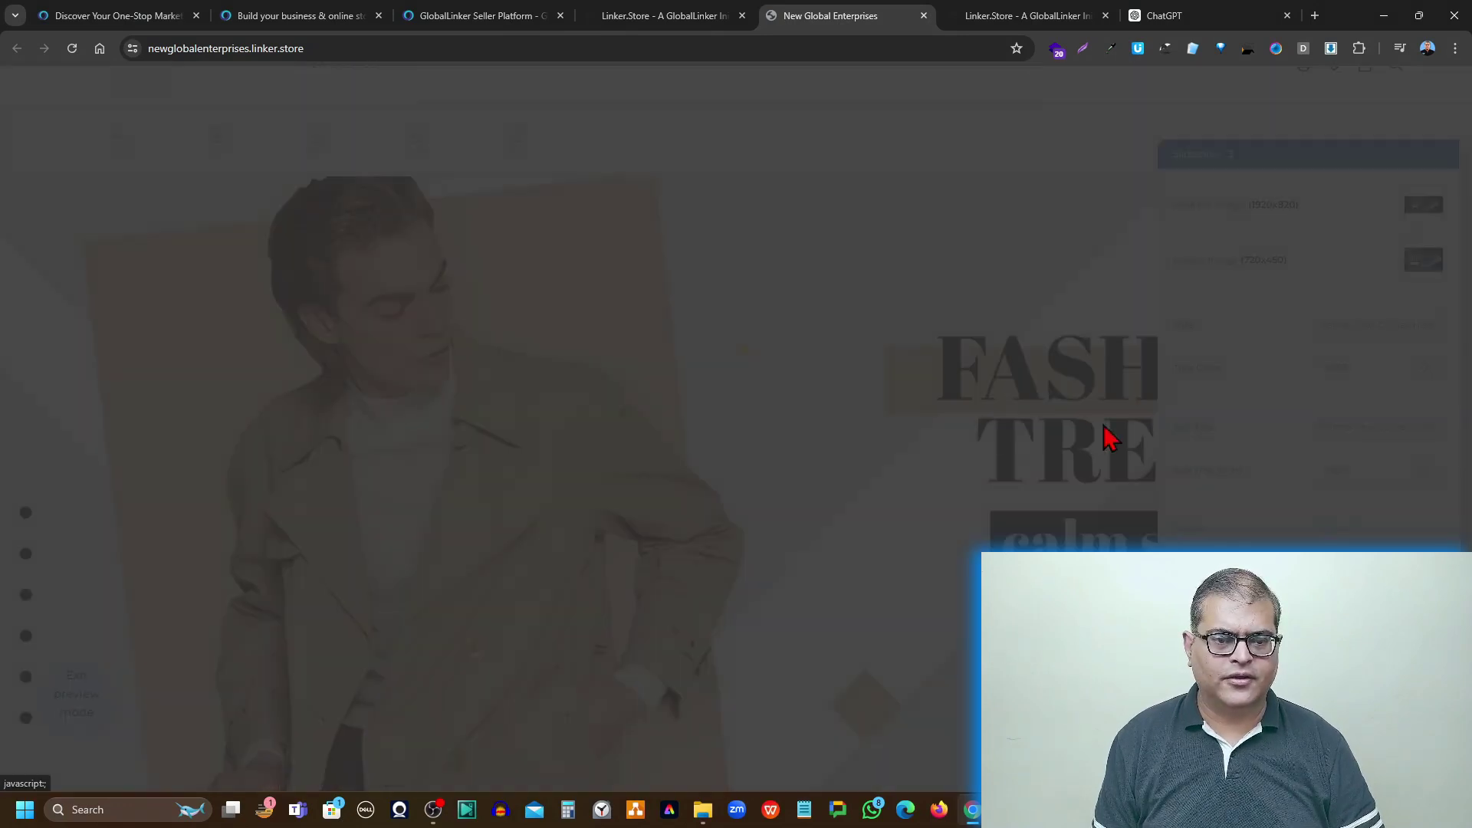
pyautogui.scroll(-1, 1236, 437)
pyautogui.scroll(-2, 1236, 437)
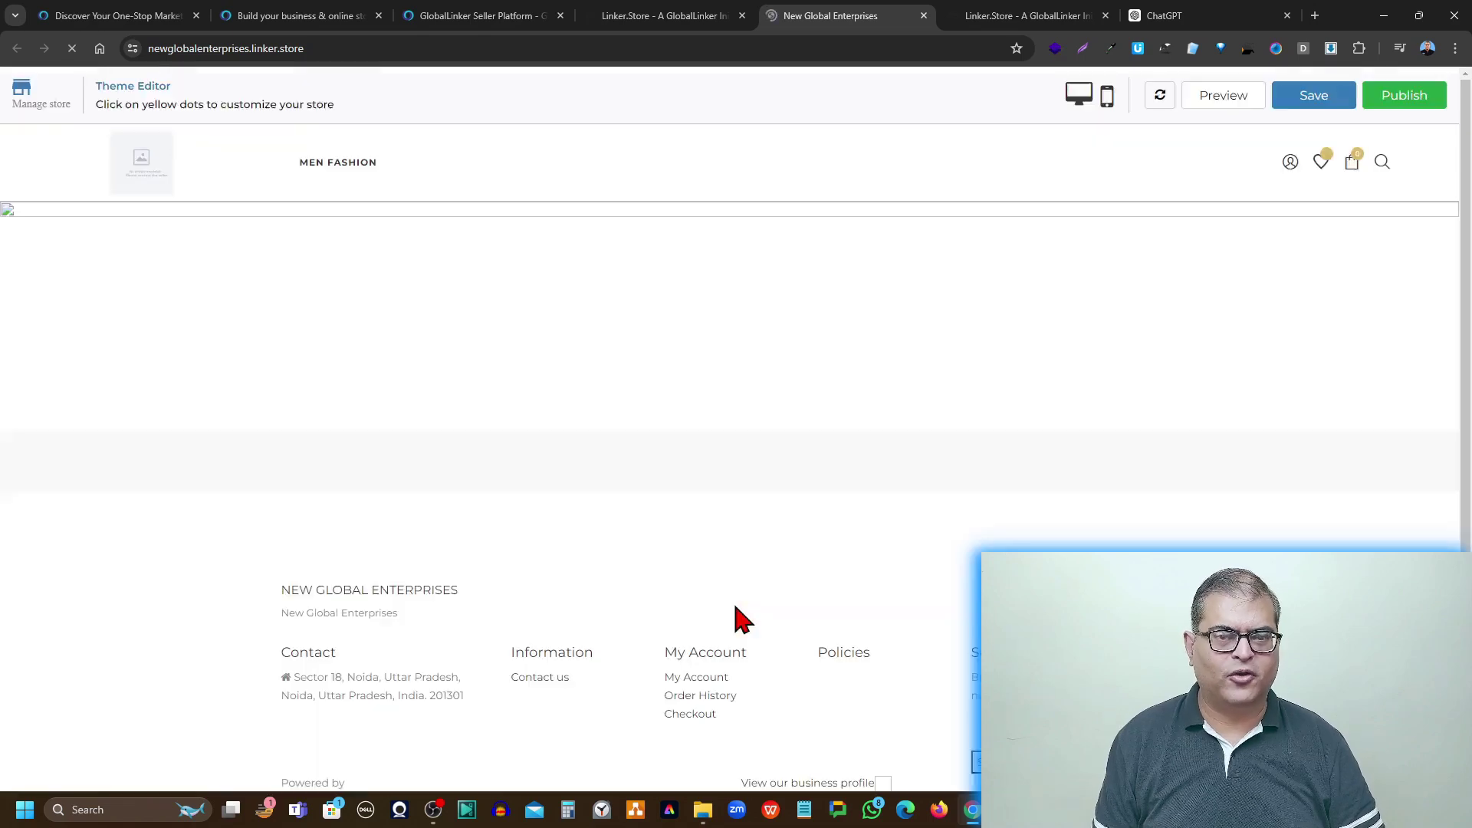
pyautogui.scroll(-5, 671, 531)
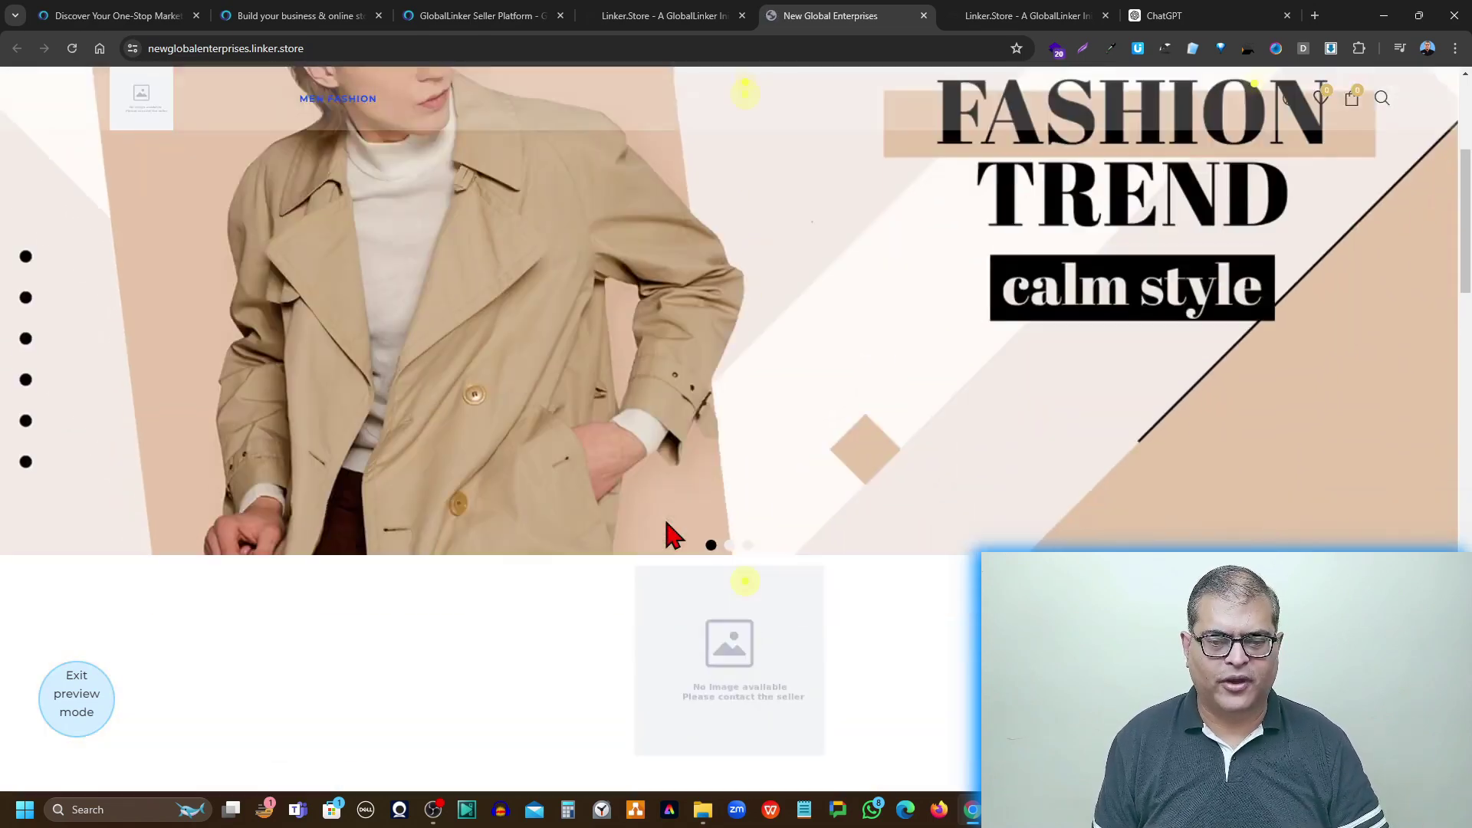
pyautogui.scroll(2, 690, 552)
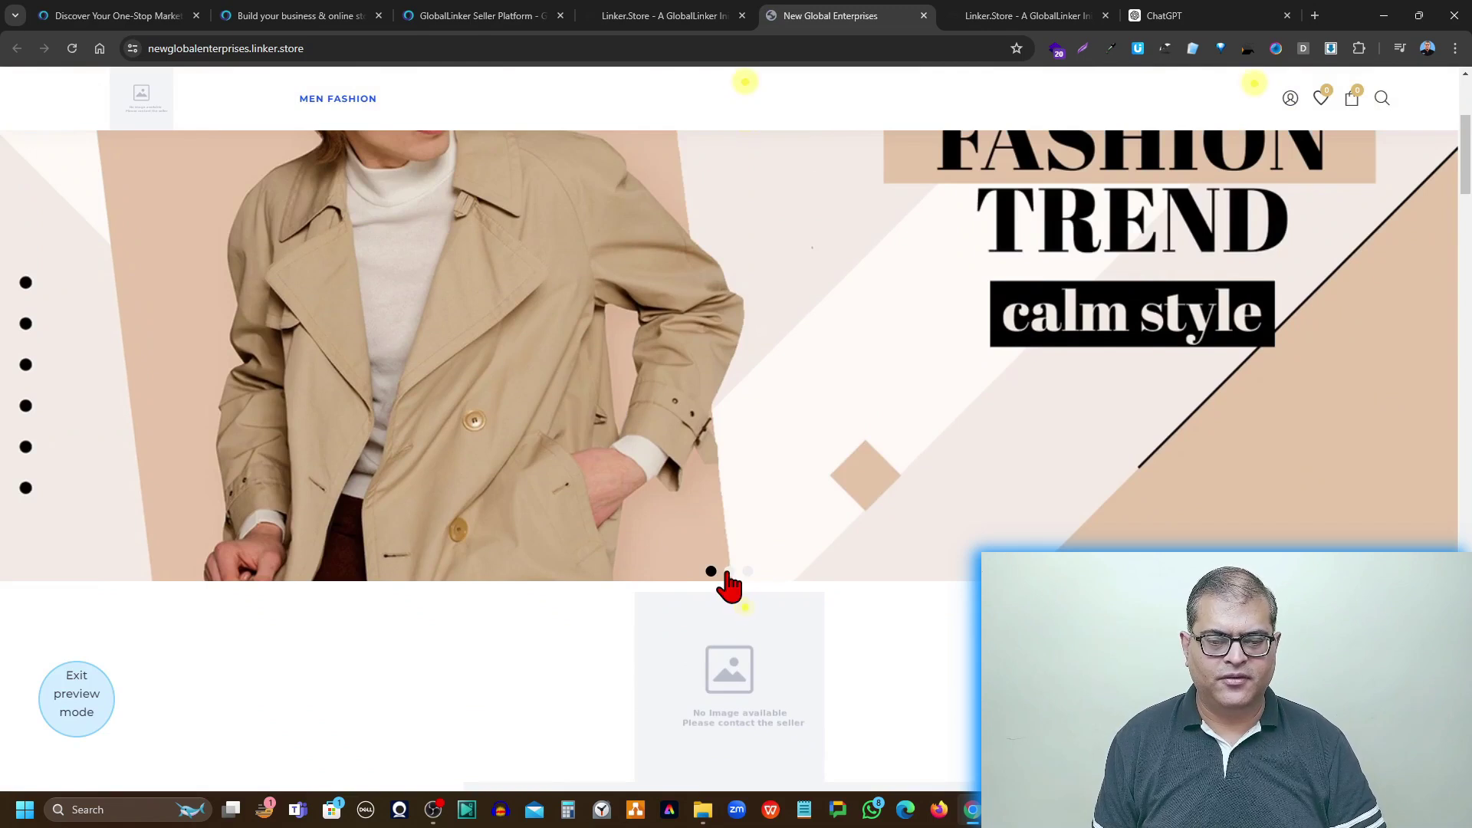
pyautogui.click(729, 572)
pyautogui.click(747, 572)
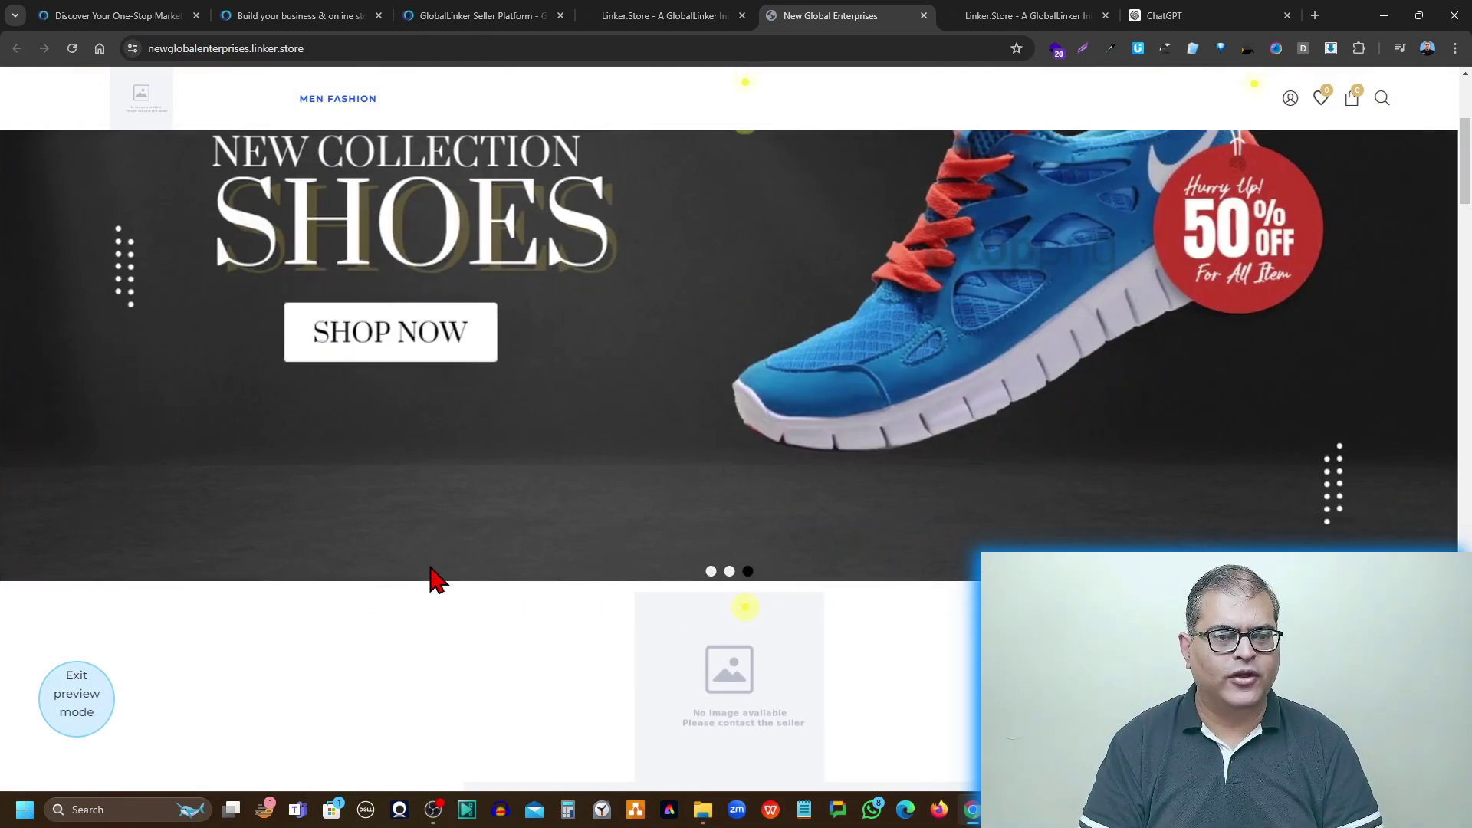
pyautogui.scroll(5, 433, 579)
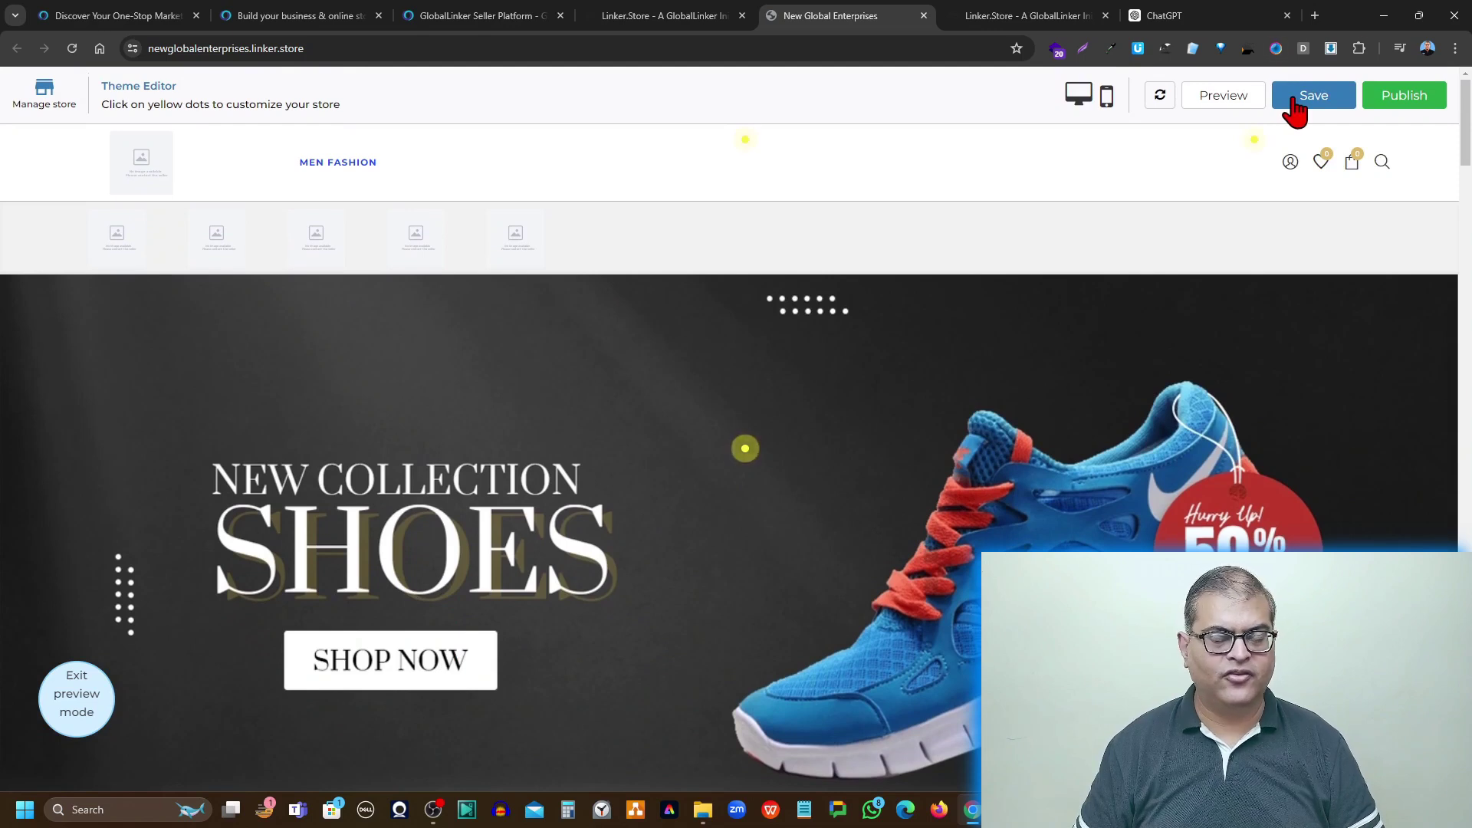
pyautogui.press('ctrl')
pyautogui.press('ctrl')
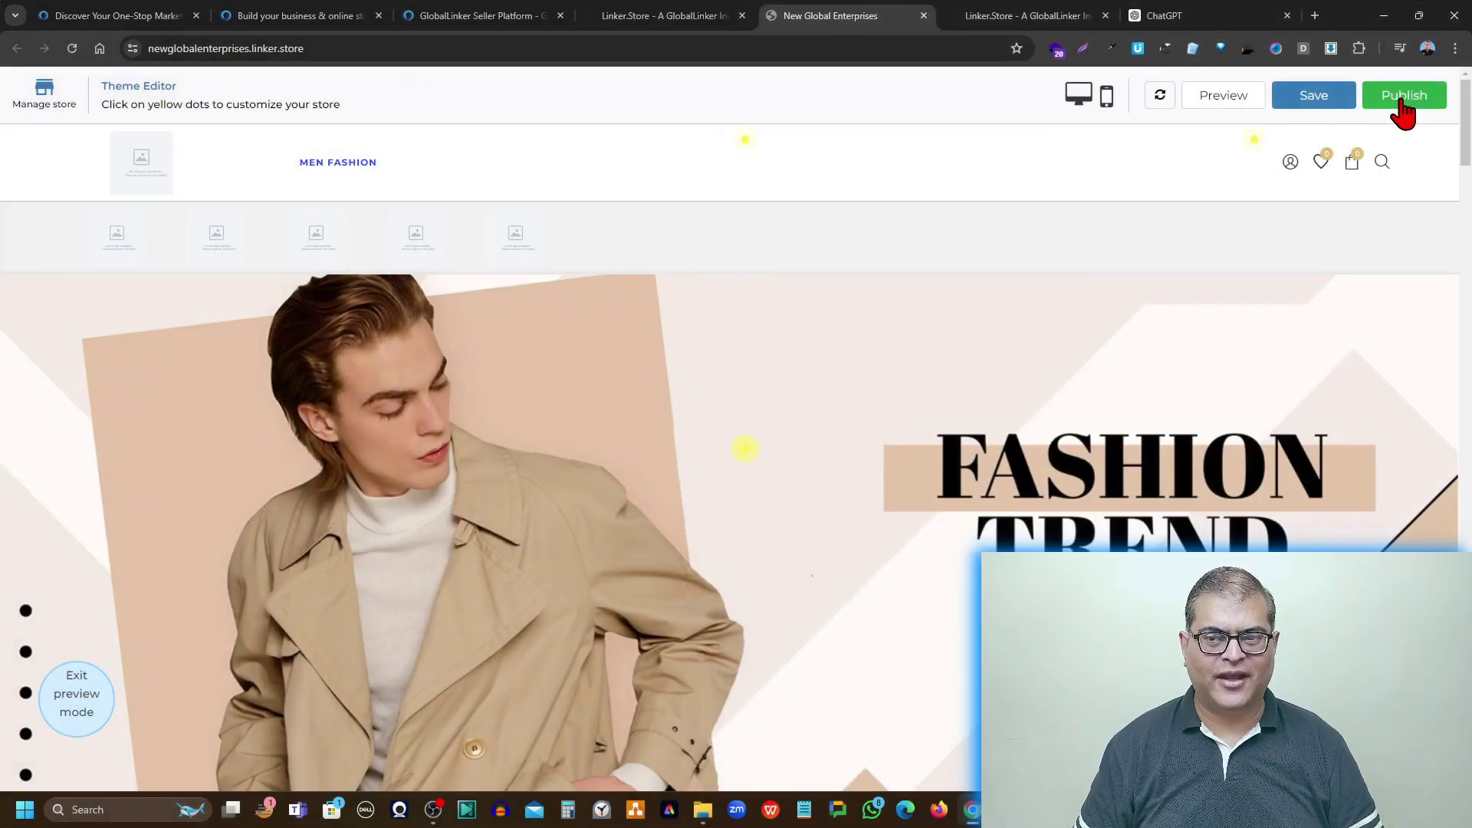
# Publish the store, dismiss the store-is-live congratulations message, and select the store's web address.
pyautogui.click(1400, 99)
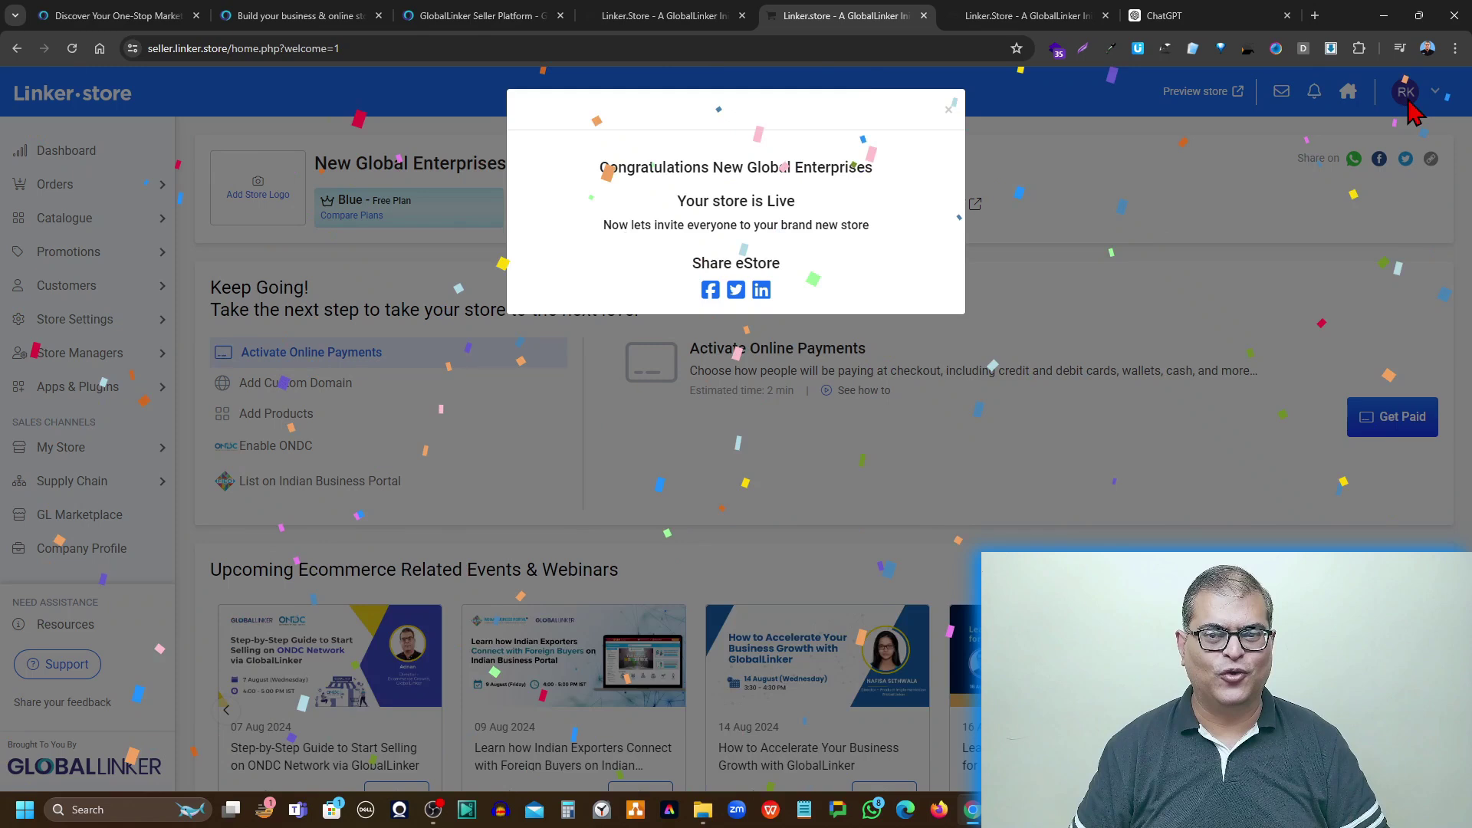
pyautogui.click(949, 109)
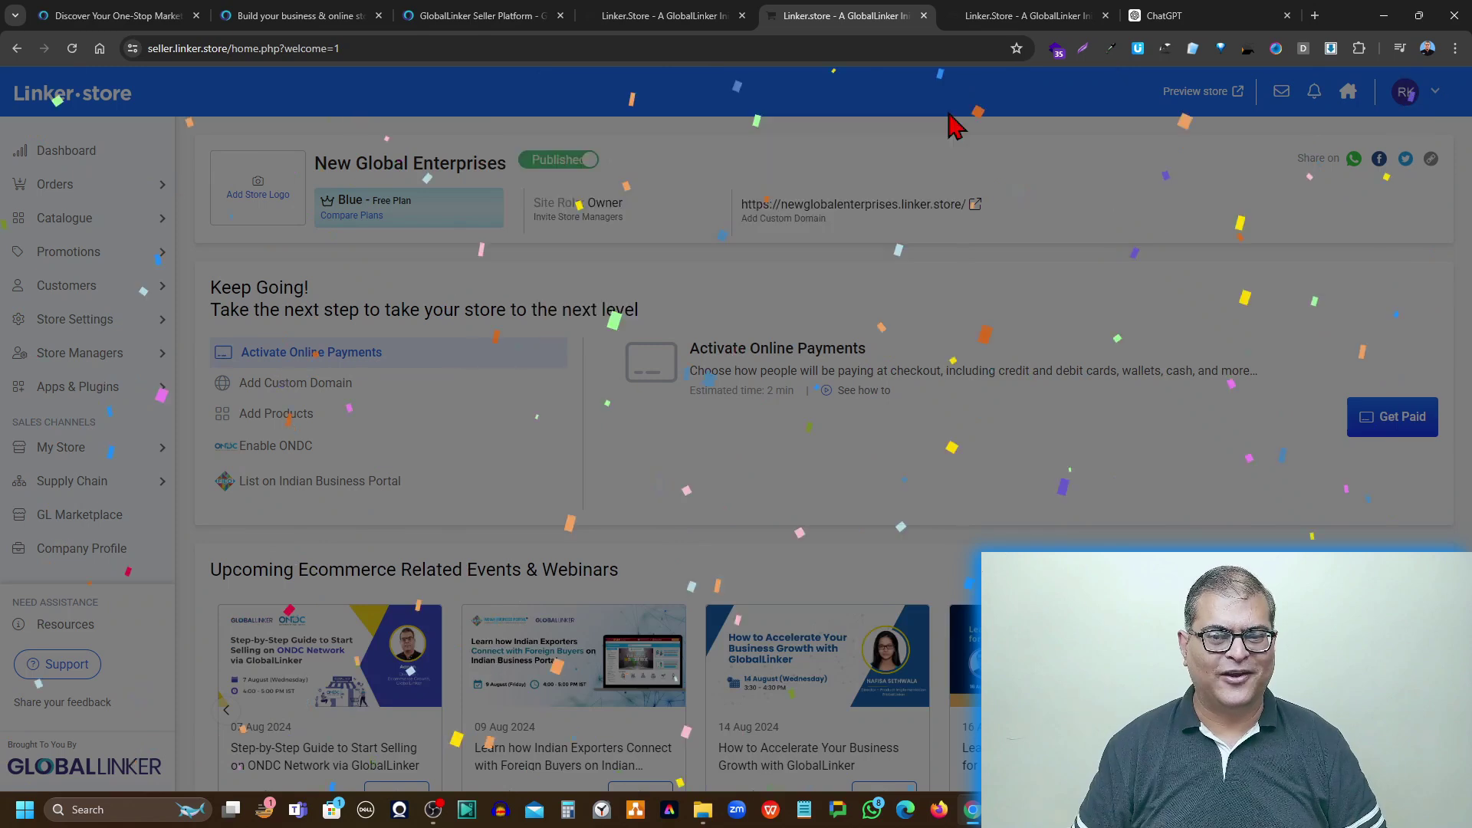
pyautogui.moveTo(734, 204); pyautogui.dragTo(966, 207)
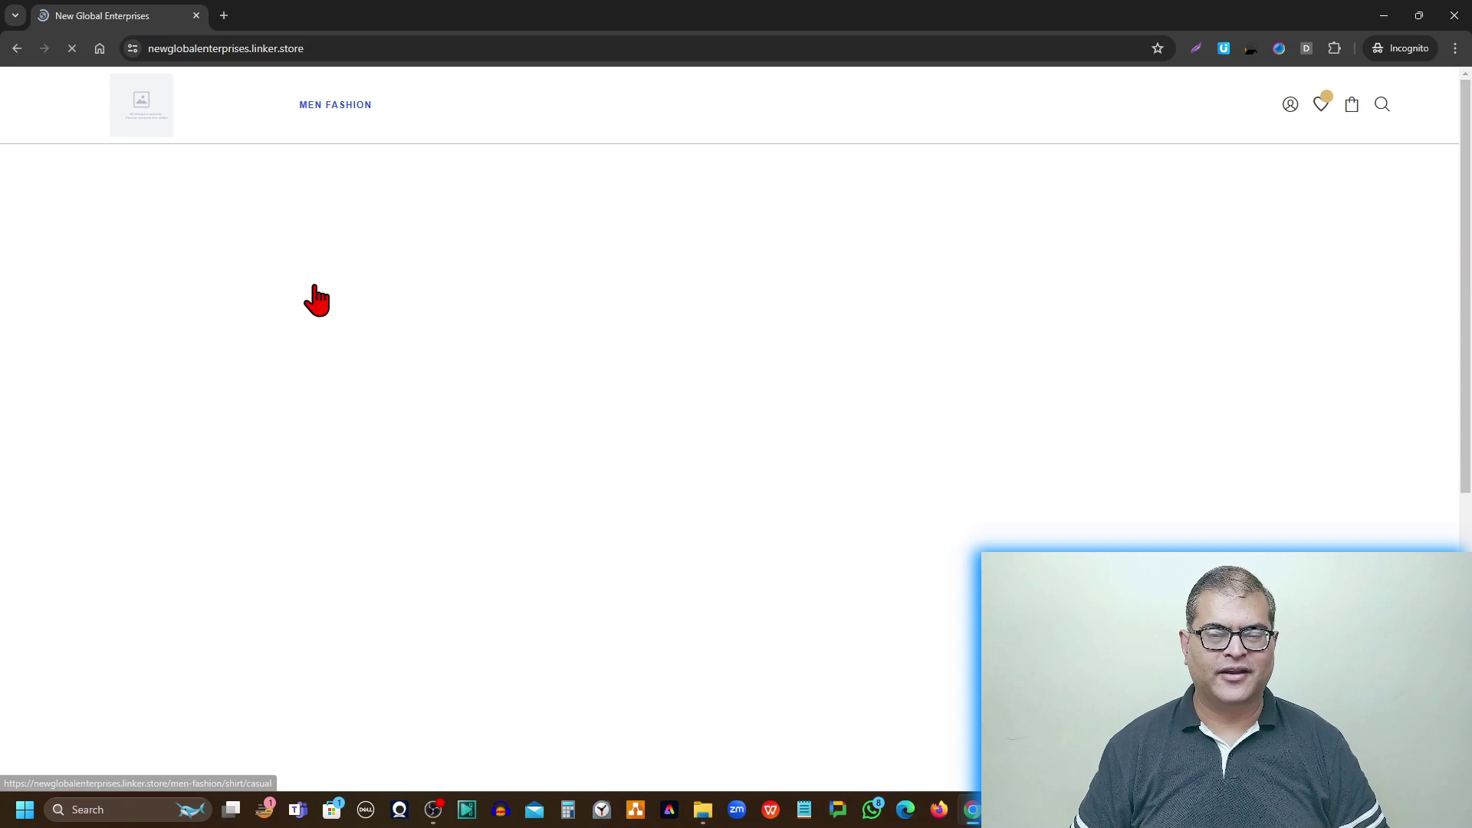
# From the category listing, open the black cotton casual shirt (₹1000) and show its second photo.
pyautogui.scroll(-3, 202, 373)
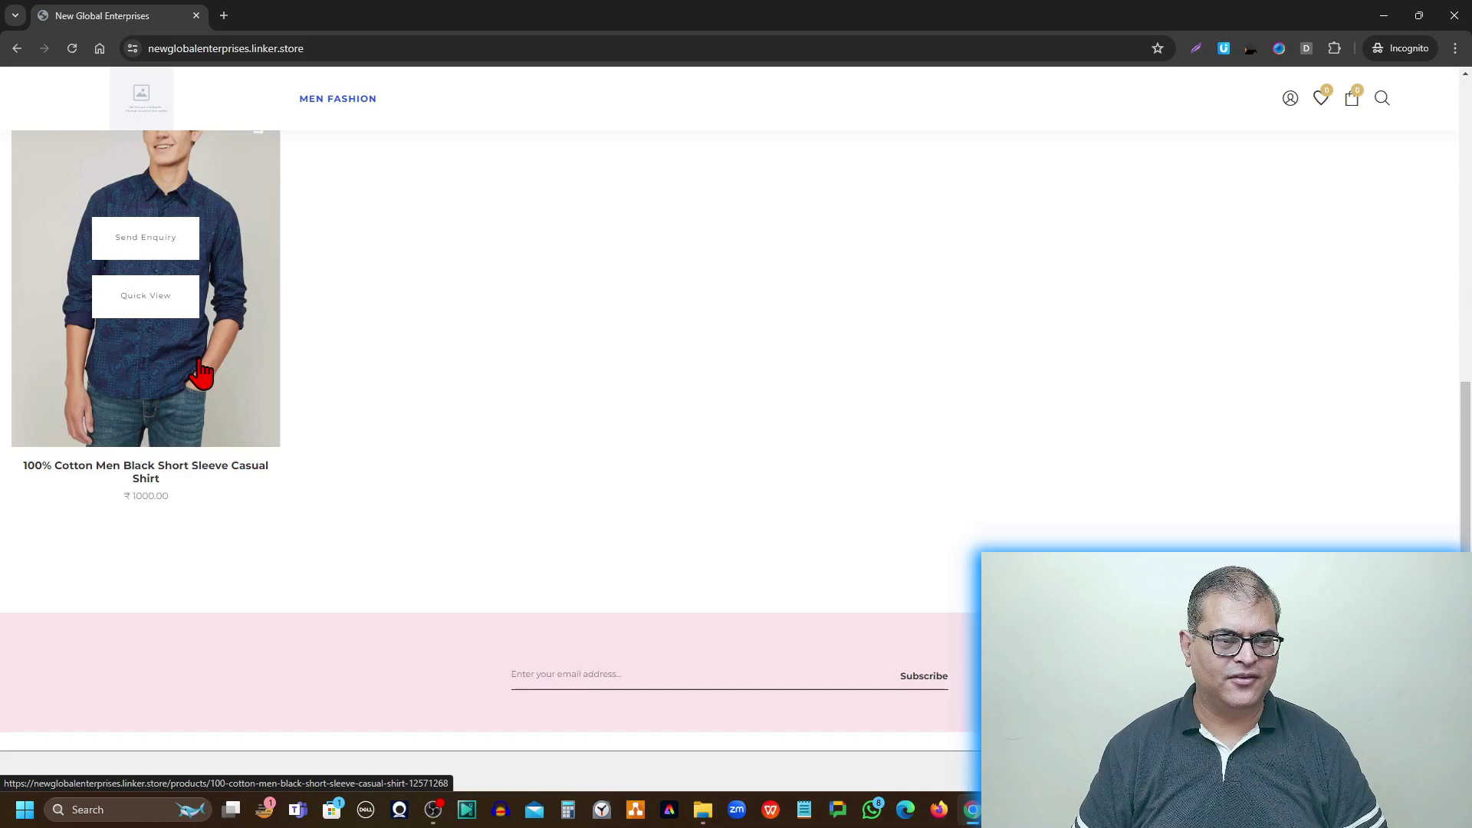
pyautogui.click(201, 373)
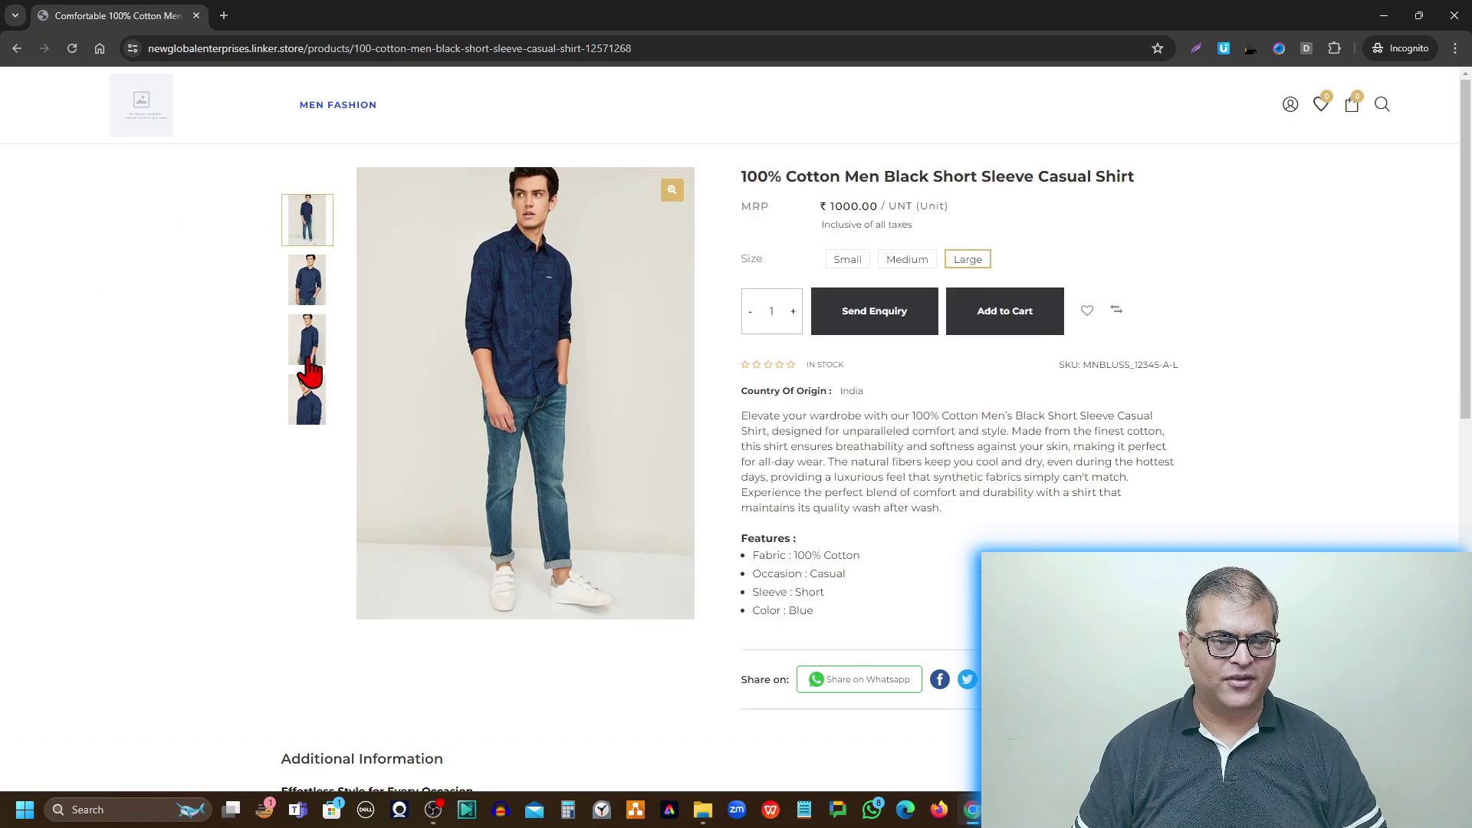
pyautogui.click(307, 299)
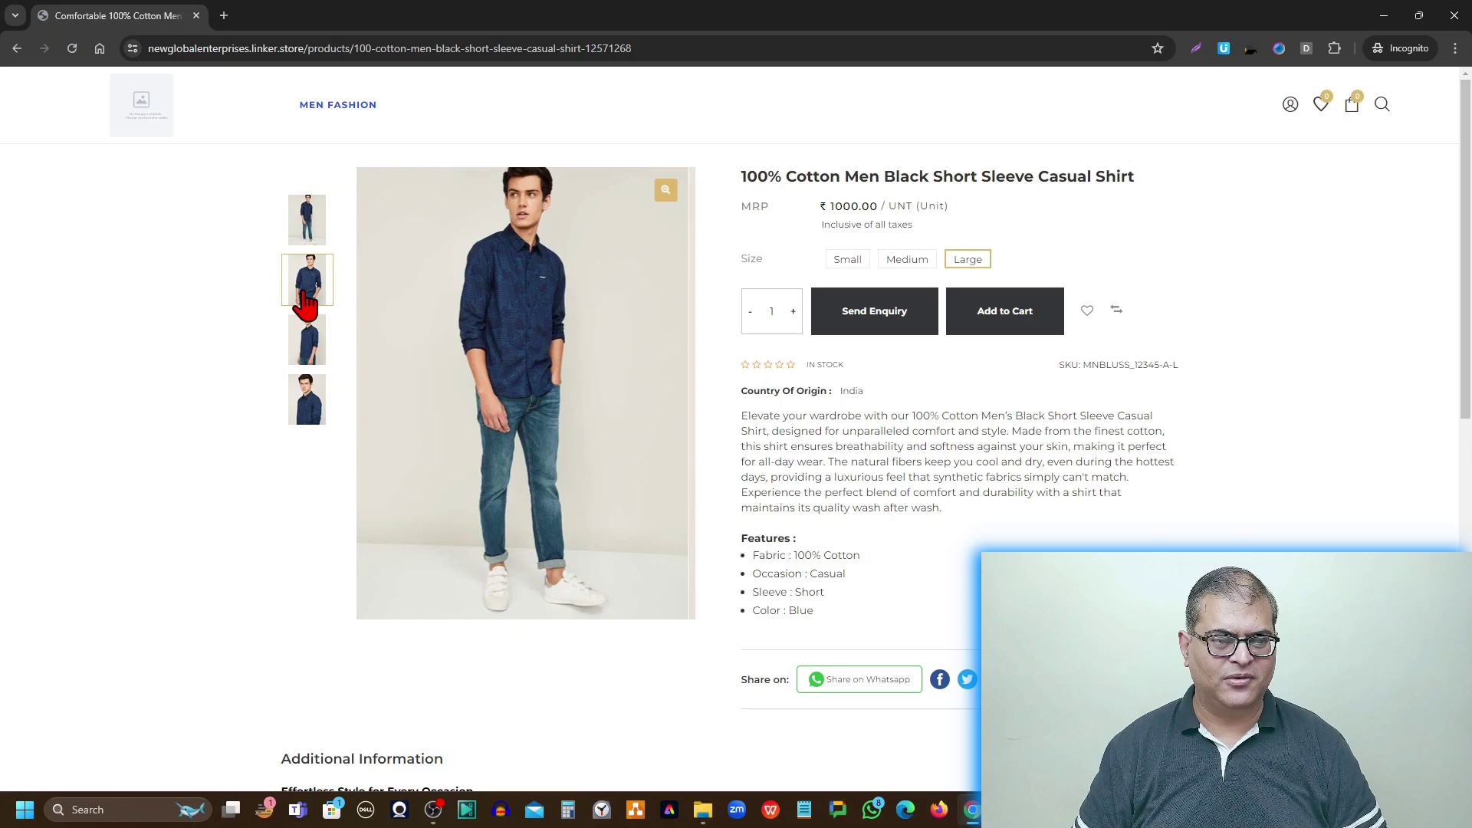
pyautogui.click(305, 303)
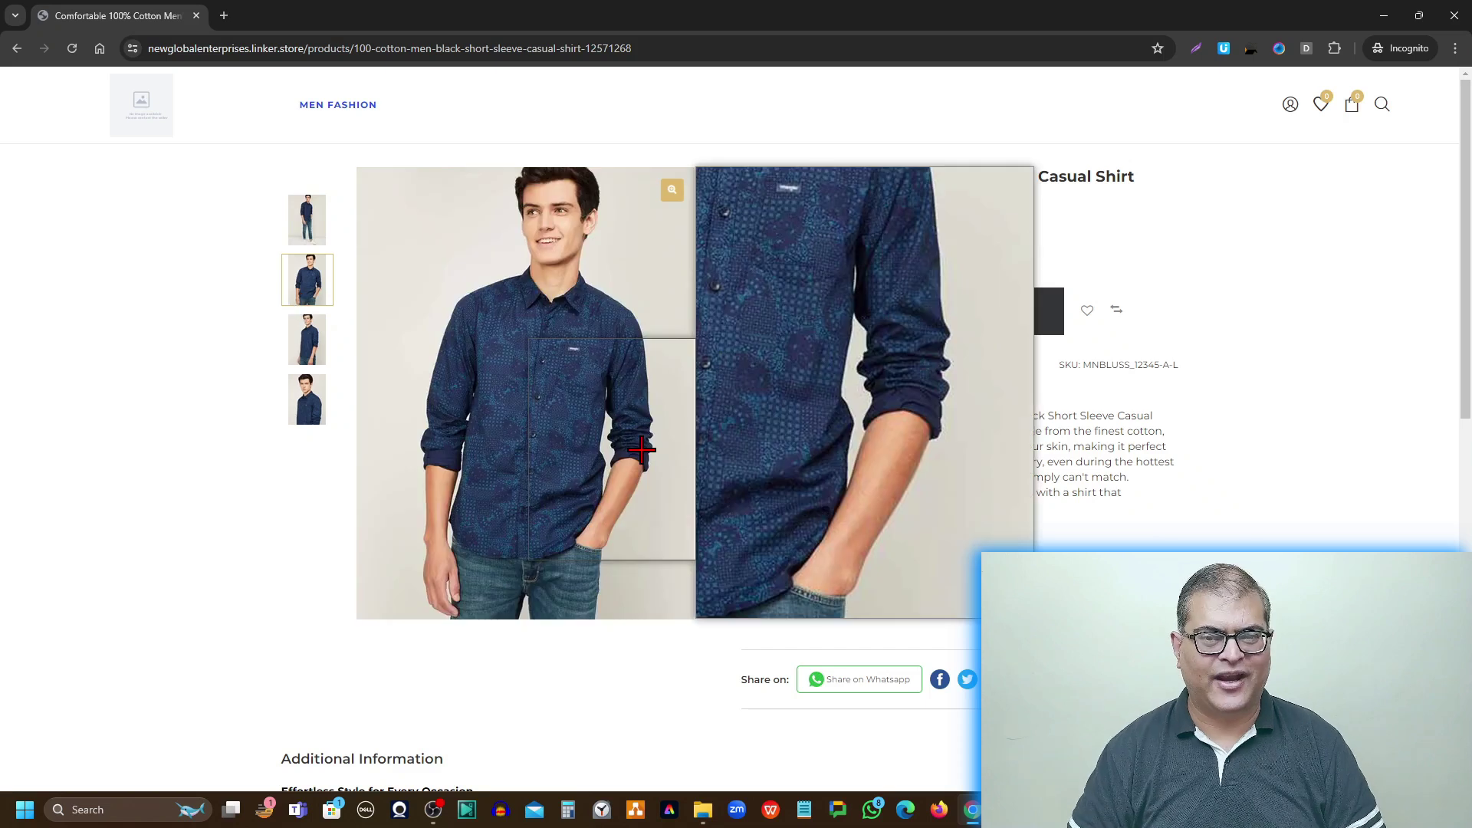